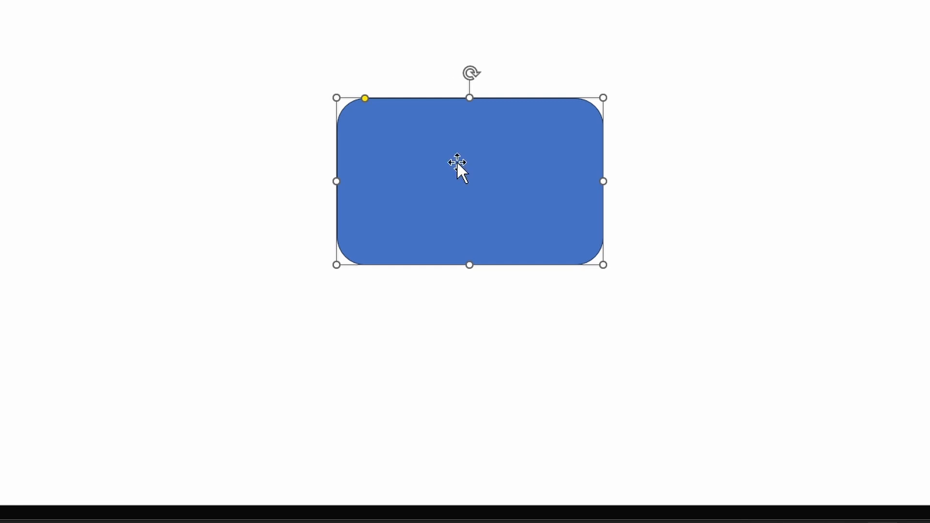
# - Open the Format Shape settings for the blue rounded rectangle and fill the shape with the theme orange
pyautogui.rightClick(463, 150)
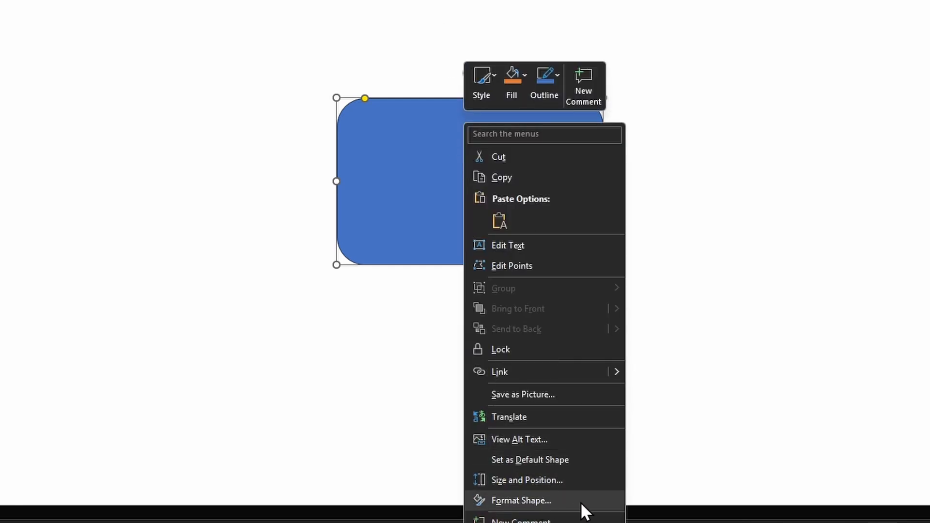
pyautogui.click(568, 499)
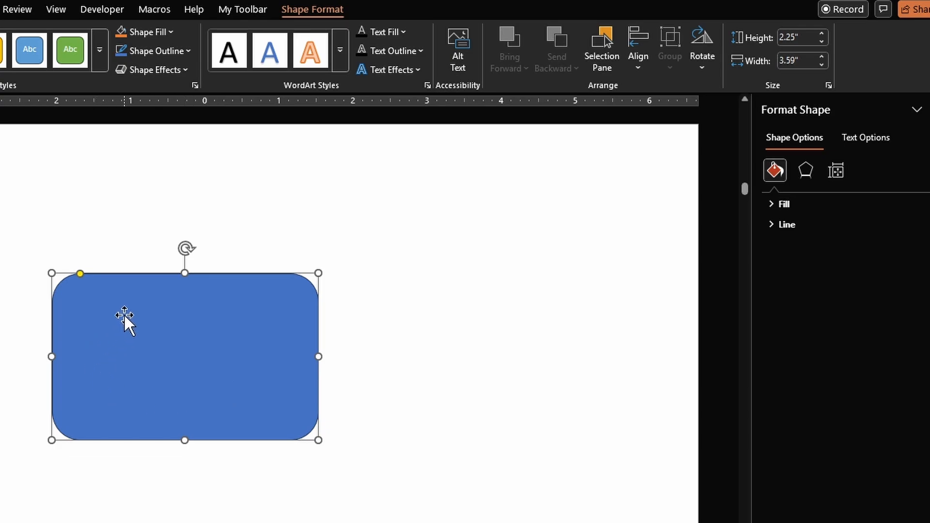
pyautogui.click(171, 33)
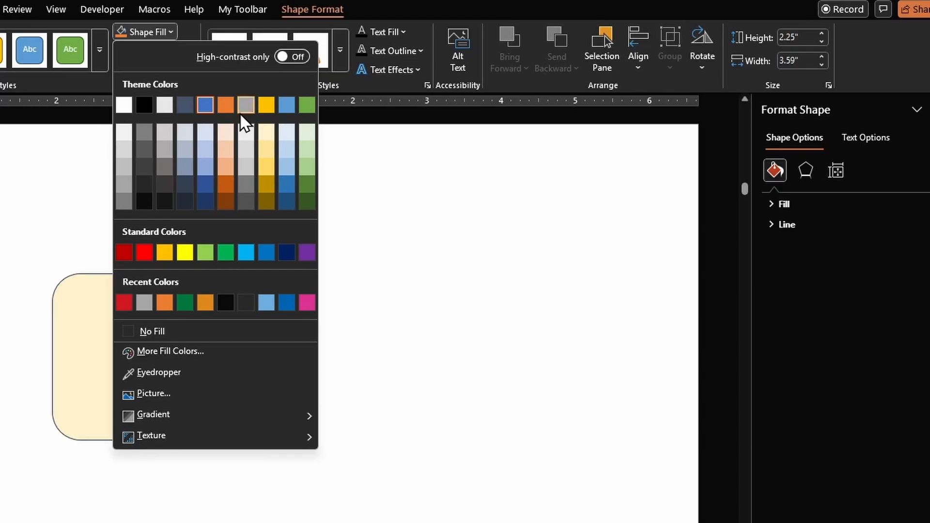
pyautogui.click(227, 106)
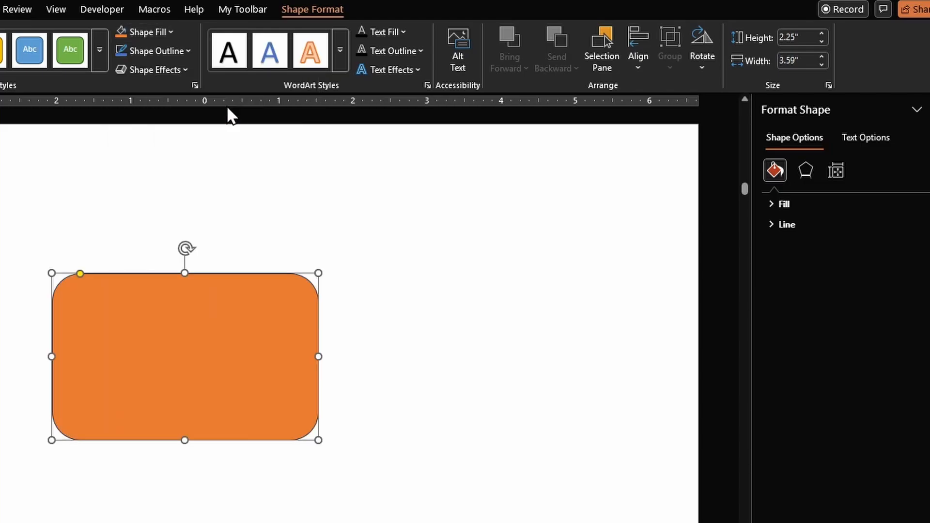
# - Remove the rounded rectangle's fill by setting it to No Fill
pyautogui.click(146, 32)
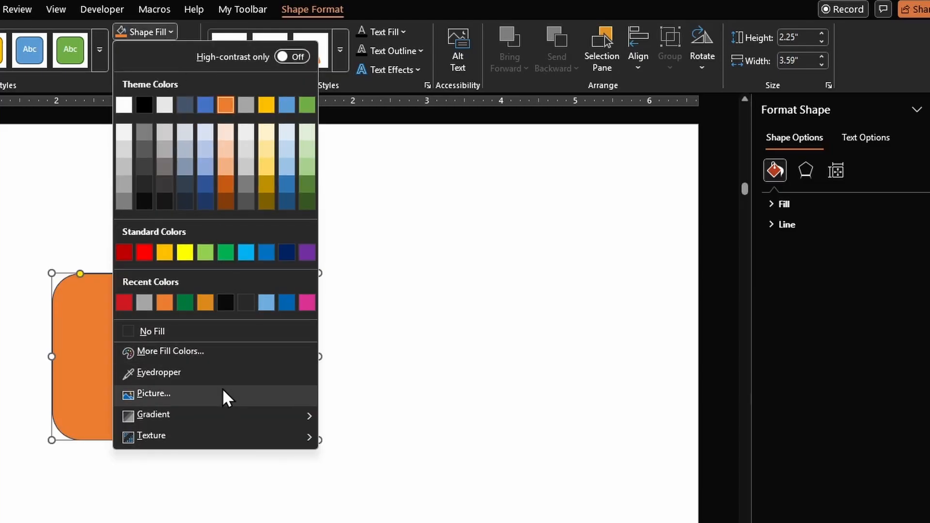
pyautogui.click(213, 334)
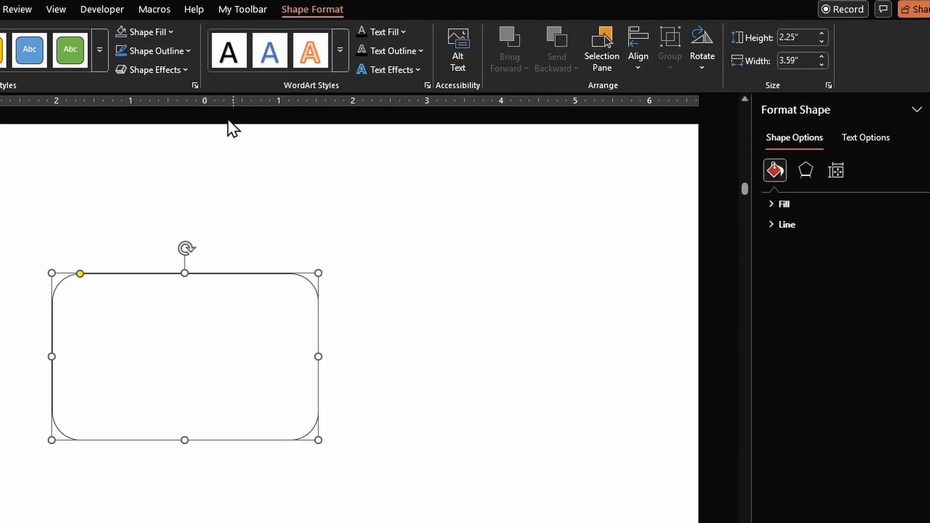
# - Draw a rectangle about 2.66" wide and 1.84" high beside the unfilled rounded rectangle, and shift the unfilled shape slightly by its outline
pyautogui.click(242, 9)
pyautogui.moveTo(420, 341)
pyautogui.mouseDown()
pyautogui.moveTo(597, 473)
pyautogui.moveTo(618, 478)
pyautogui.mouseUp()
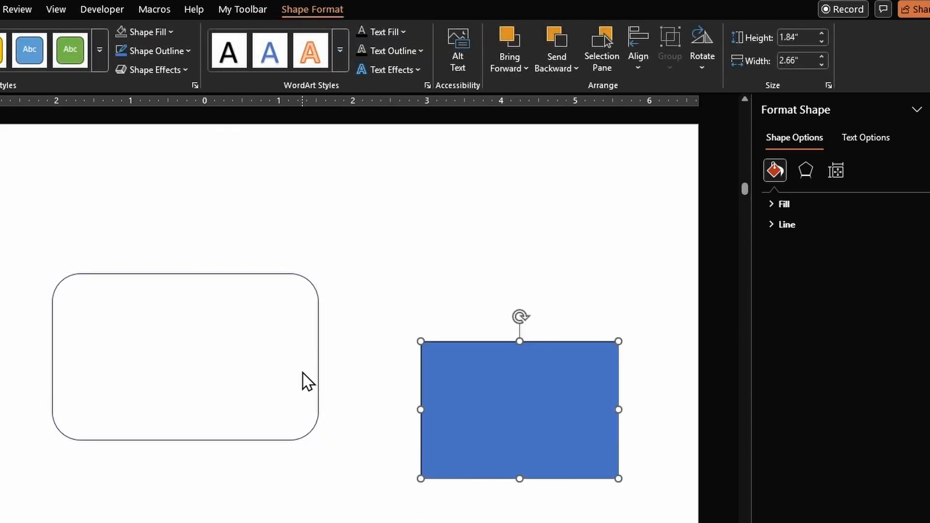
pyautogui.click(317, 382)
pyautogui.moveTo(318, 296); pyautogui.dragTo(303, 307)
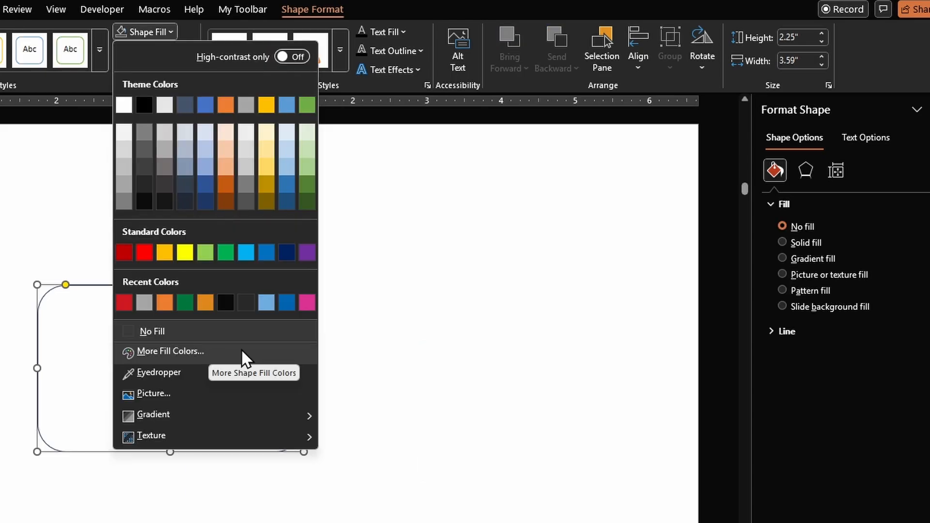
# - Fill the rounded rectangle with light sky blue (#66CCFF) chosen from the standard colors under More Fill Colors
pyautogui.click(244, 359)
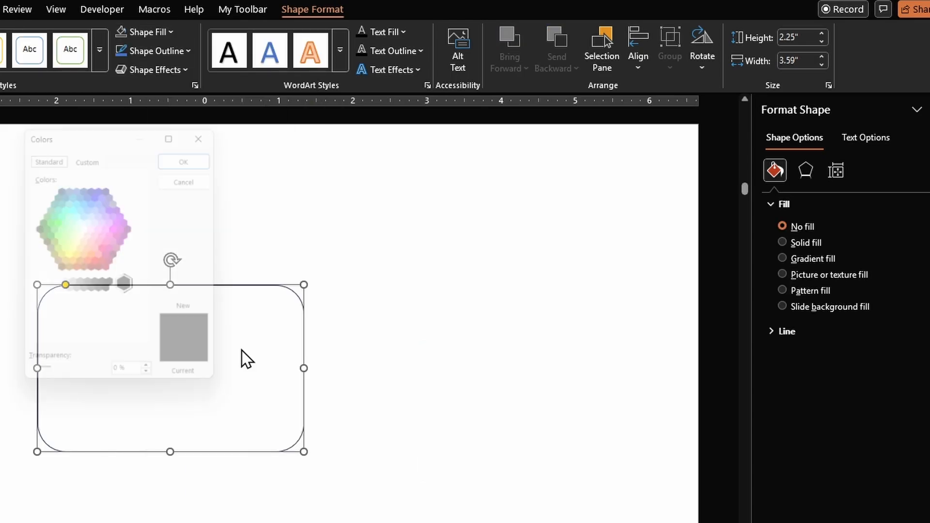
pyautogui.moveTo(119, 129); pyautogui.dragTo(470, 188)
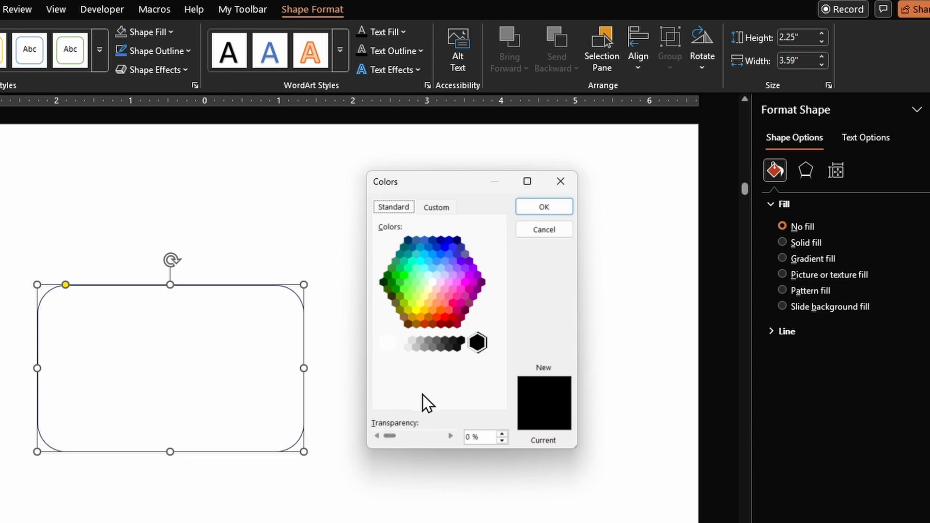
pyautogui.click(433, 269)
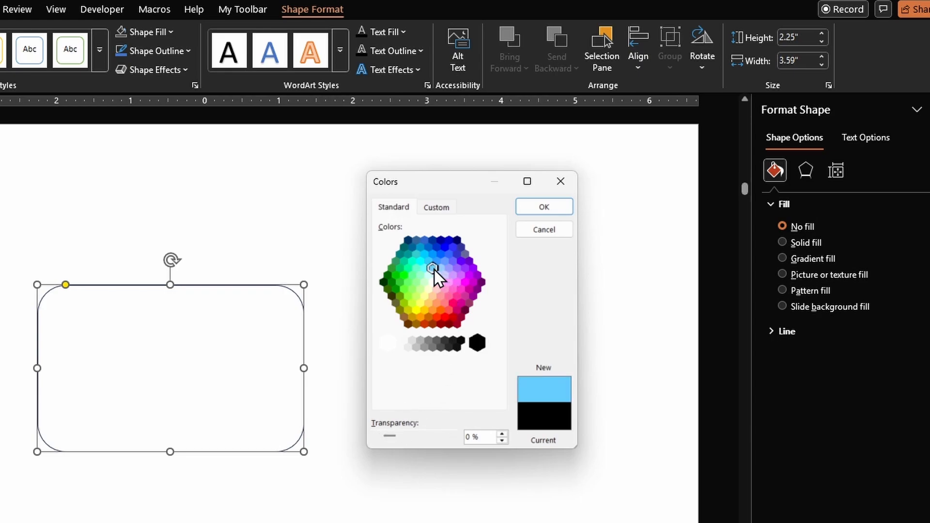
pyautogui.click(535, 207)
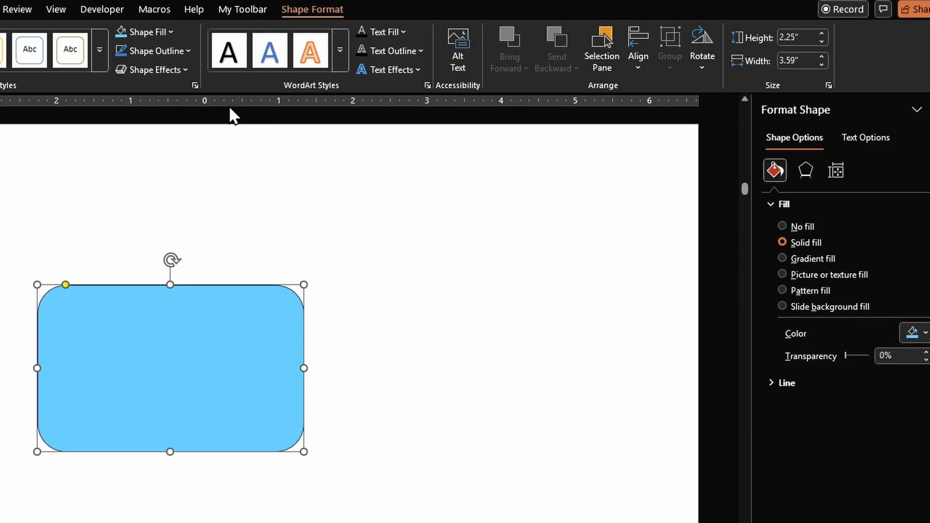
# - Set the light blue fill's transparency to 55% and move the shape over the darker blue rounded rectangle and back to empty space
pyautogui.click(148, 31)
pyautogui.click(195, 352)
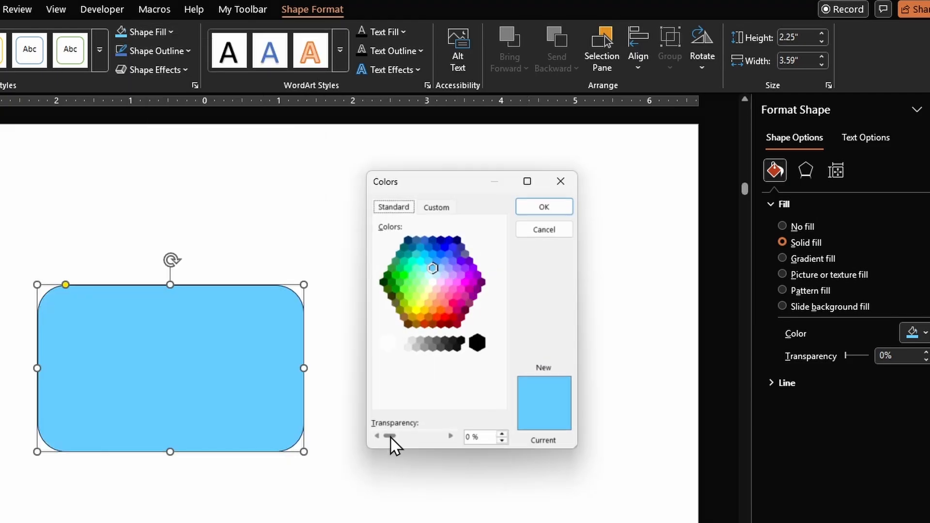
pyautogui.moveTo(390, 437); pyautogui.dragTo(417, 430)
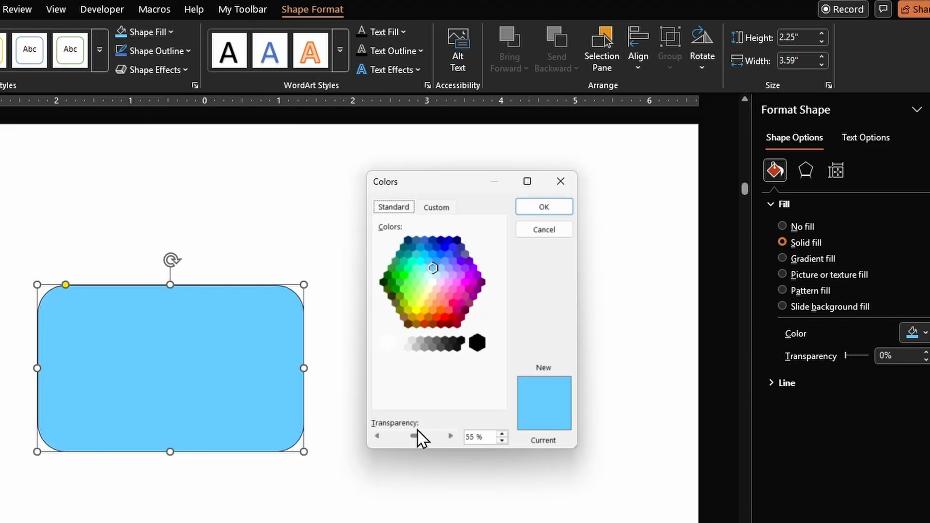
pyautogui.click(532, 209)
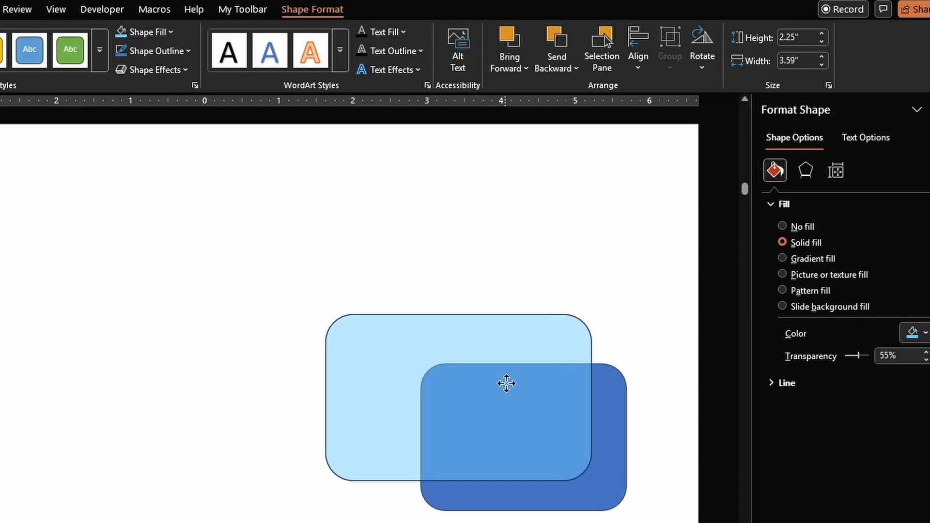
pyautogui.moveTo(506, 382); pyautogui.dragTo(569, 388)
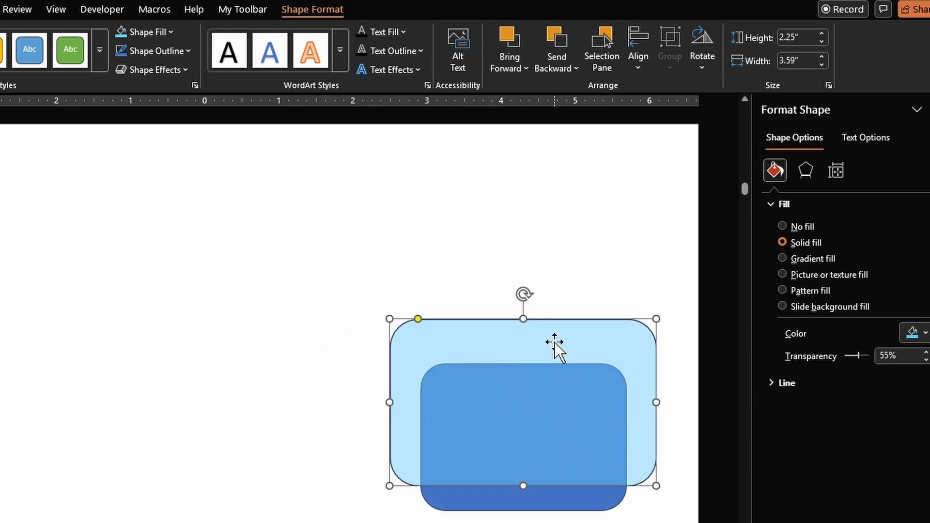
pyautogui.moveTo(557, 342); pyautogui.dragTo(228, 305)
# - Set the light blue rounded rectangle's transparency back to 0% in its fill color settings
pyautogui.click(165, 33)
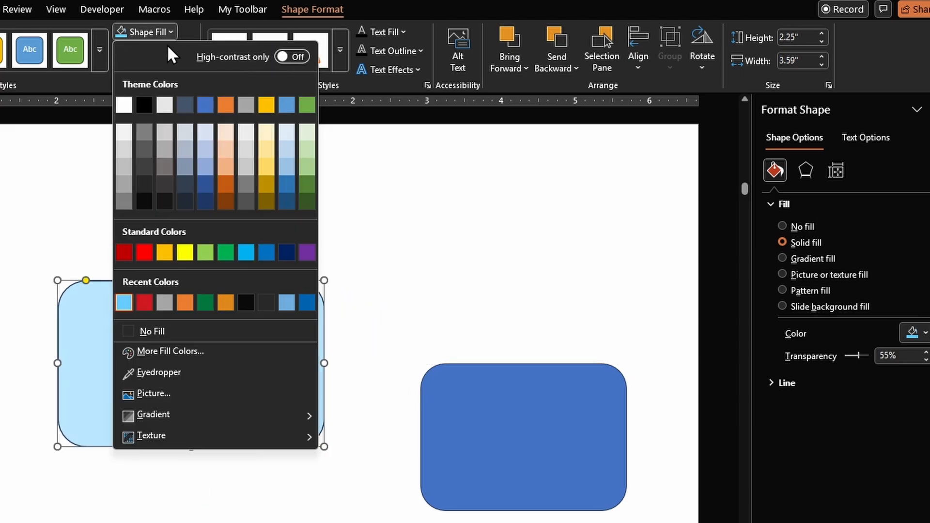
pyautogui.click(217, 353)
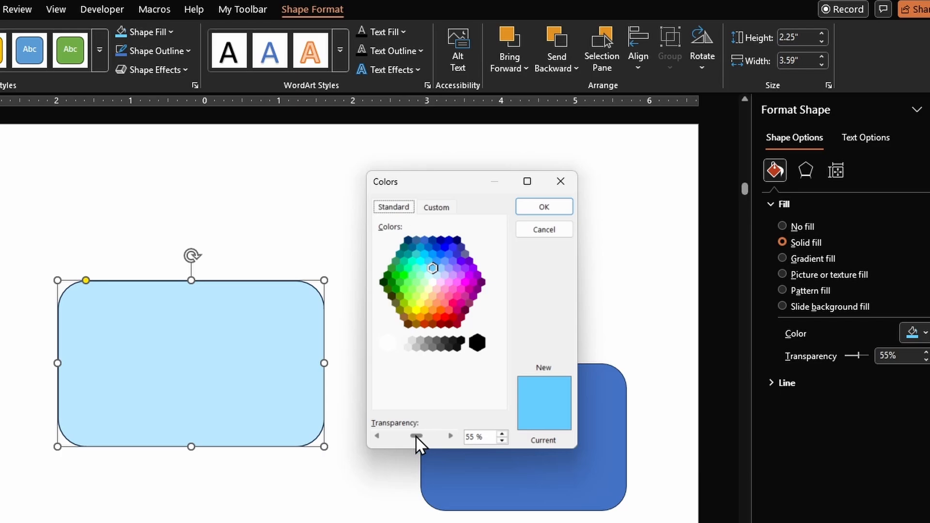
pyautogui.moveTo(417, 437); pyautogui.dragTo(373, 440)
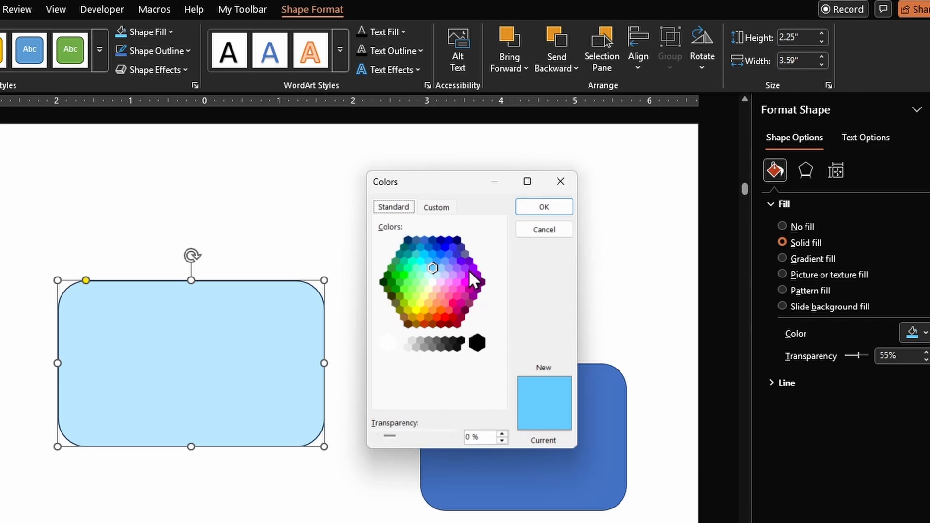
# - Switch the custom fill color to the HSL color model and inspect its saturation and luminance values
pyautogui.click(445, 206)
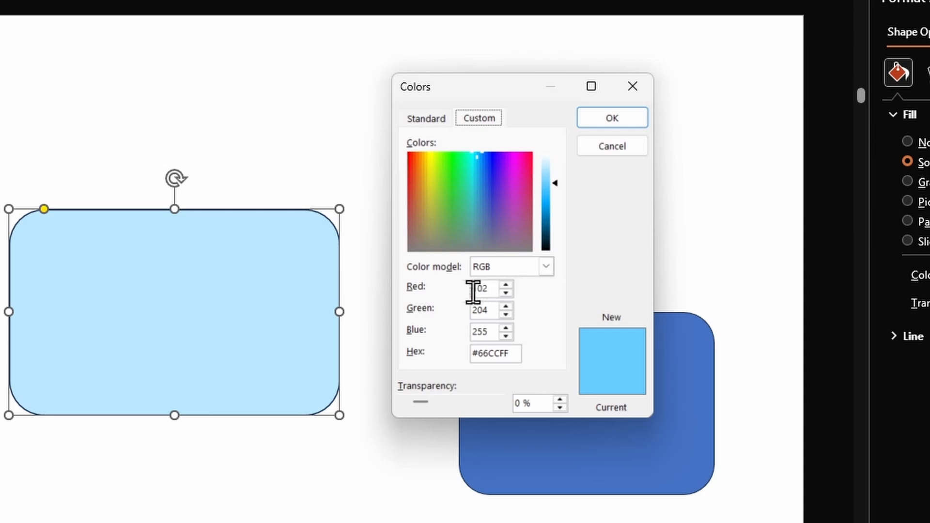
pyautogui.click(528, 266)
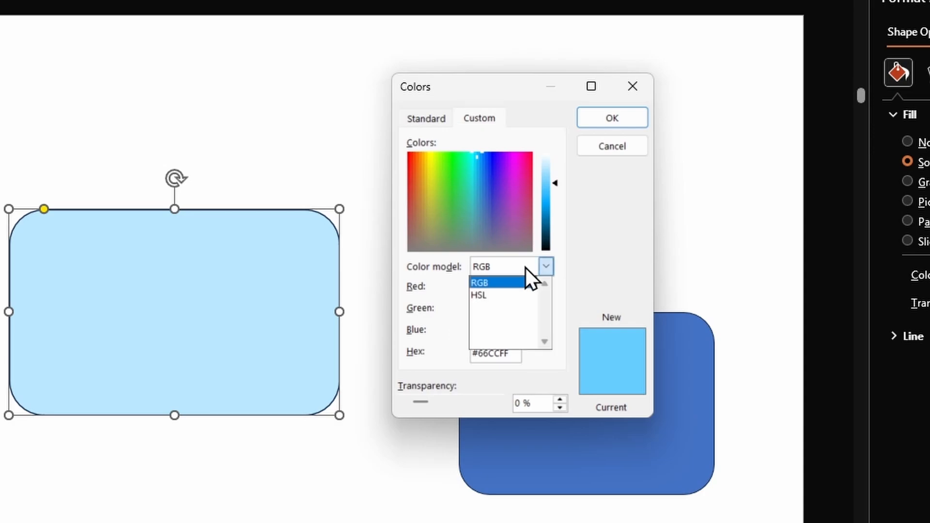
pyautogui.click(506, 295)
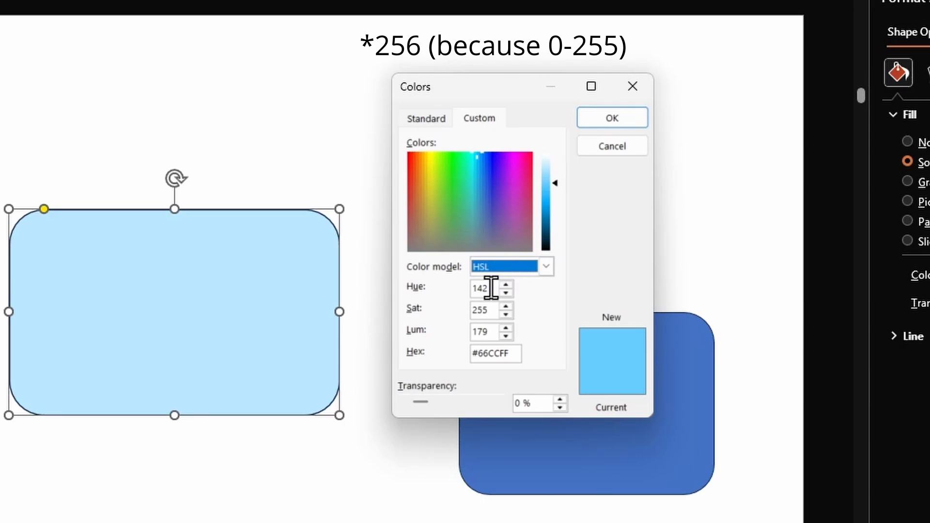
pyautogui.doubleClick(488, 311)
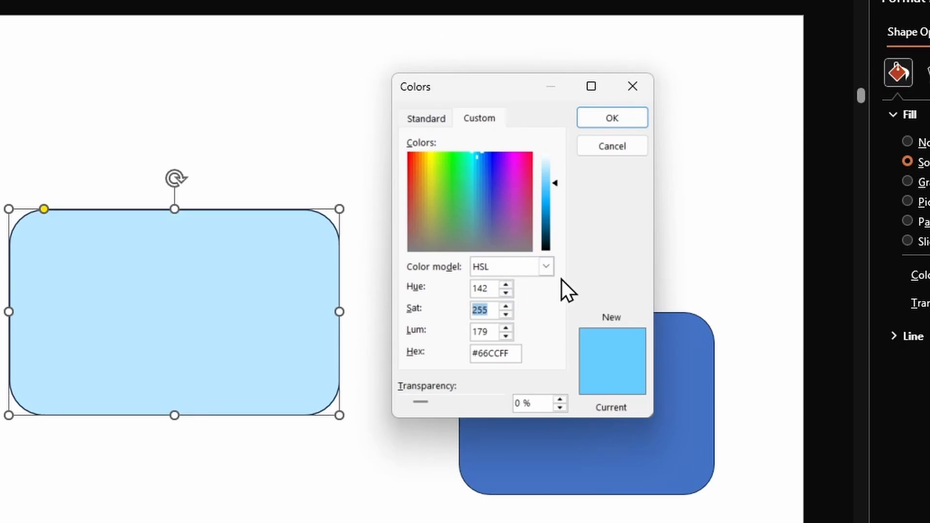
pyautogui.doubleClick(482, 332)
# - Choose an orange custom color with hue 13 and saturation 235, then vary its luminance and settle on 127
pyautogui.click(414, 159)
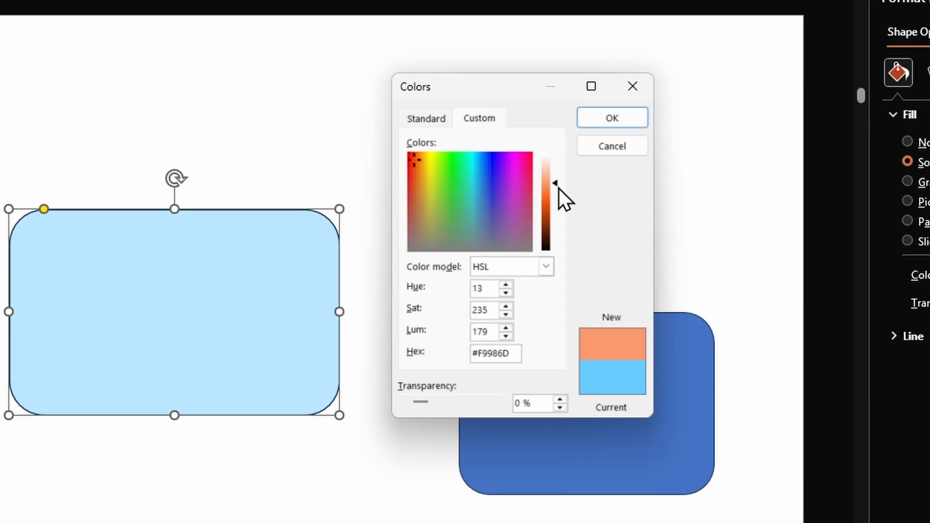
pyautogui.moveTo(553, 186); pyautogui.dragTo(554, 205)
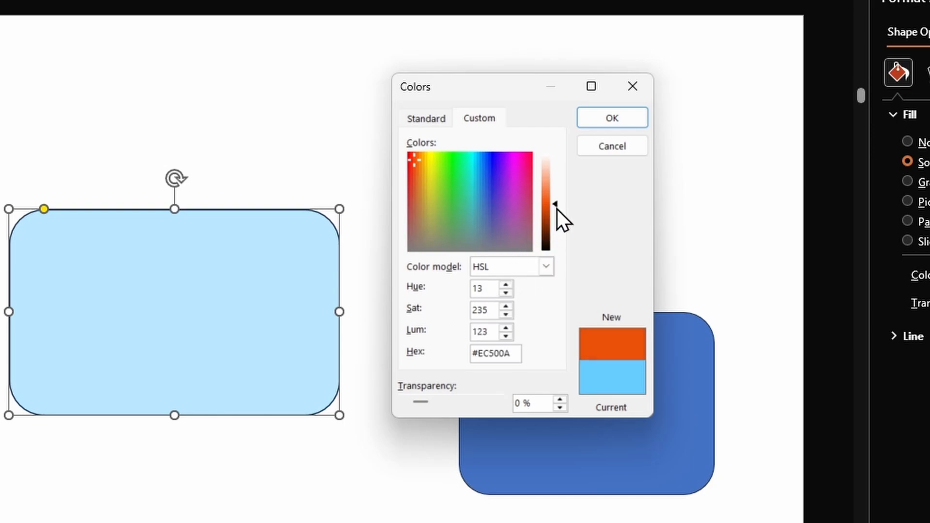
pyautogui.moveTo(557, 205); pyautogui.dragTo(551, 157)
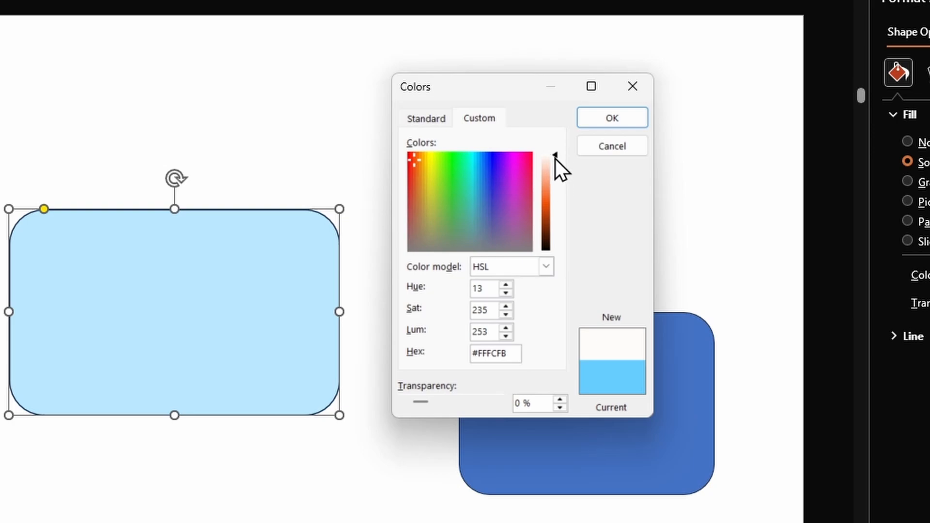
pyautogui.moveTo(555, 159); pyautogui.dragTo(555, 203)
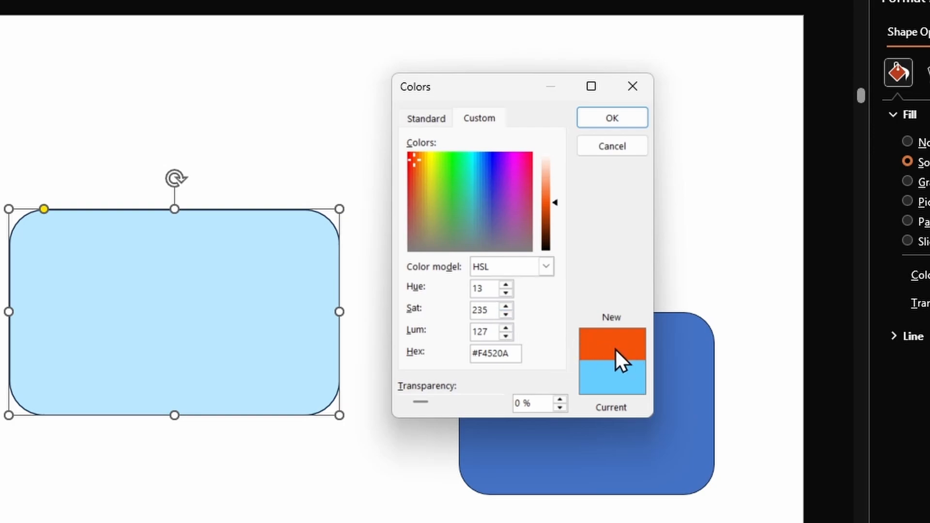
# - Set the custom orange color's saturation to 100
pyautogui.click(490, 309)
pyautogui.moveTo(490, 309); pyautogui.dragTo(461, 322)
pyautogui.write('100')
pyautogui.press('Tab')
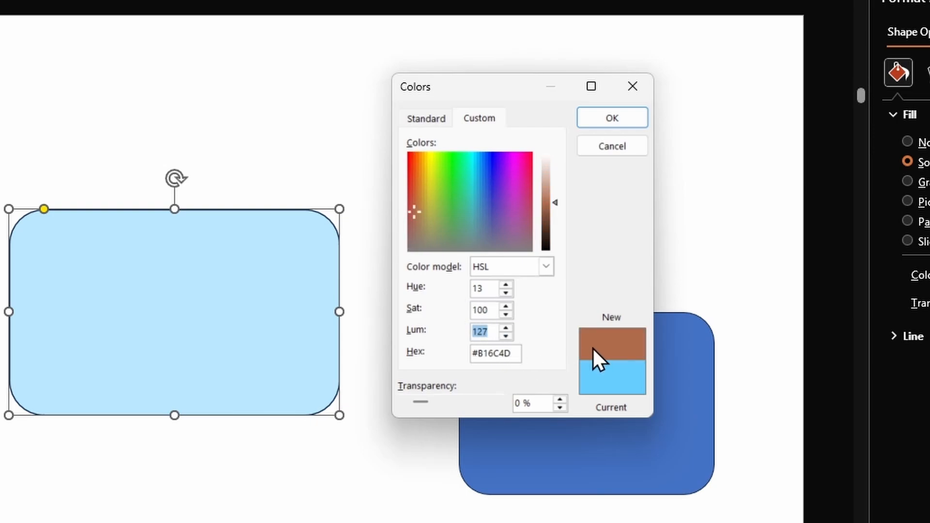
# - Set the custom color's saturation to 255
pyautogui.moveTo(488, 310); pyautogui.dragTo(451, 316)
pyautogui.write('2')
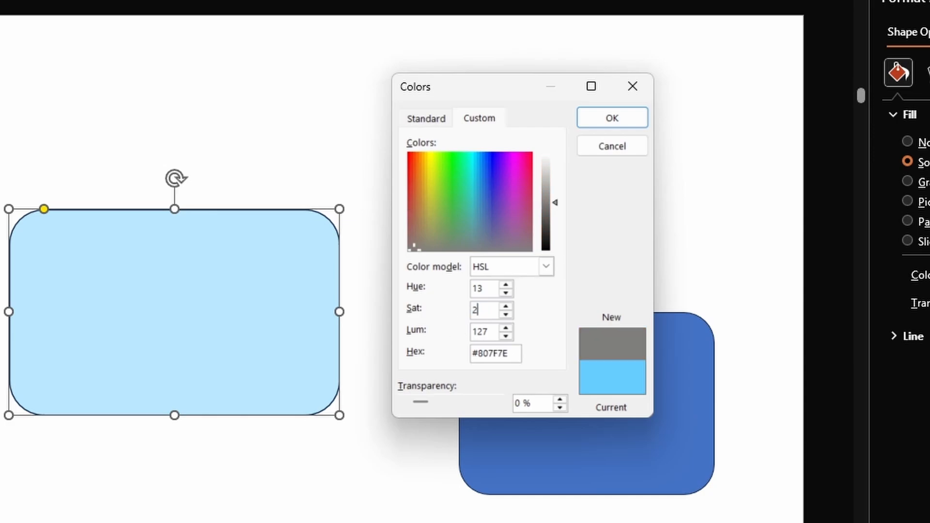
pyautogui.write('55')
pyautogui.press('Tab')
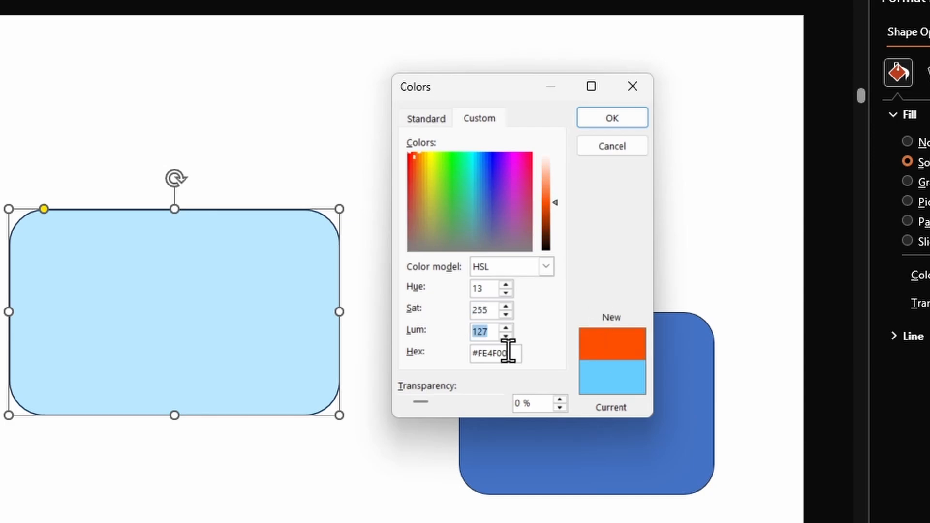
# - Check the color's hex code and RGB values, and apply the custom orange #FE4F00 to the rounded rectangle
pyautogui.moveTo(506, 353); pyautogui.dragTo(461, 353)
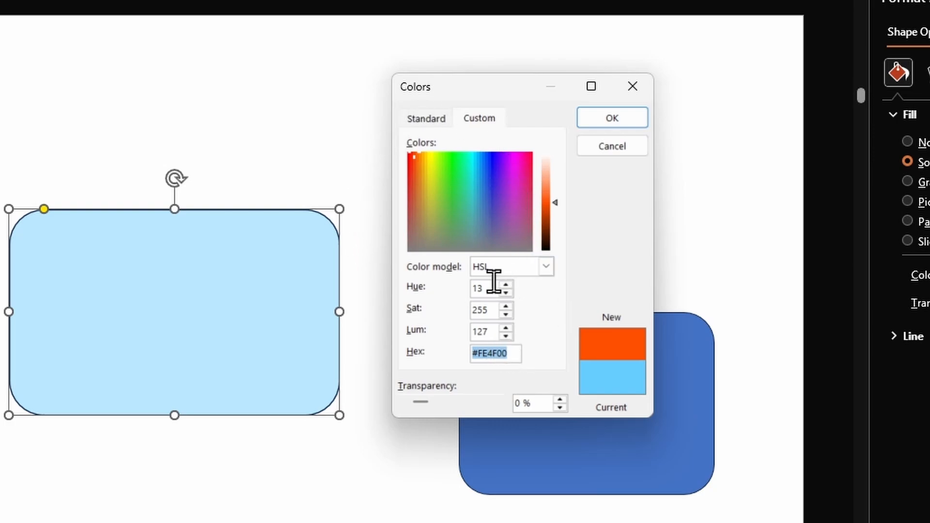
pyautogui.click(417, 116)
pyautogui.click(481, 119)
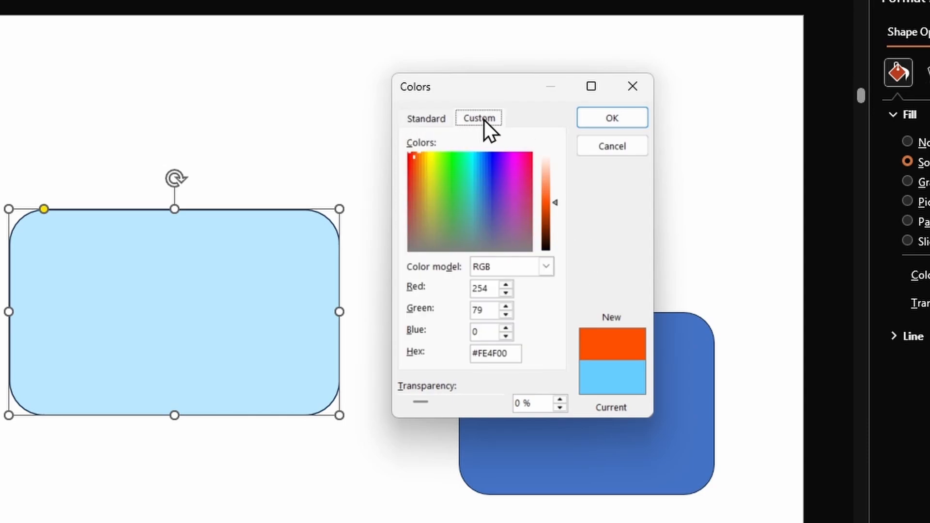
pyautogui.click(609, 118)
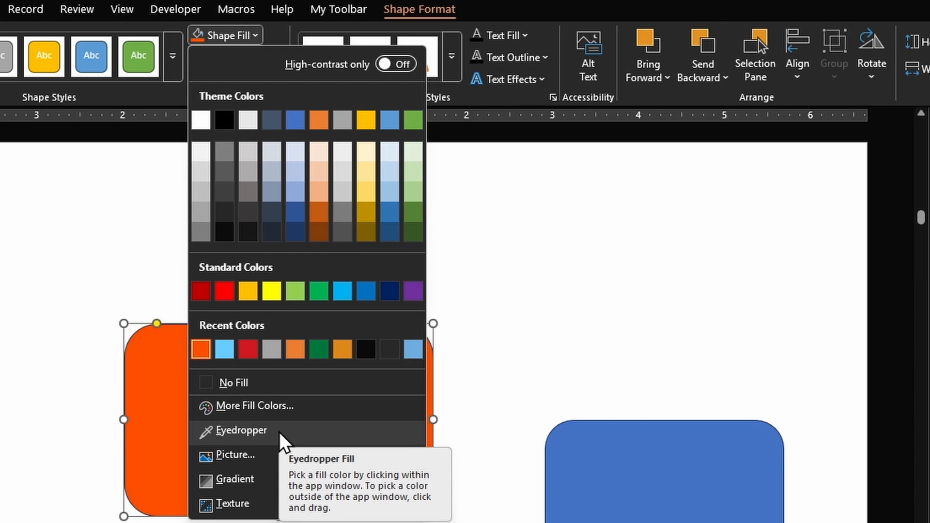
# - Use the Eyedropper to fill the orange rounded rectangle with the blue (RGB 68,114,196) of the smaller shape
pyautogui.click(280, 432)
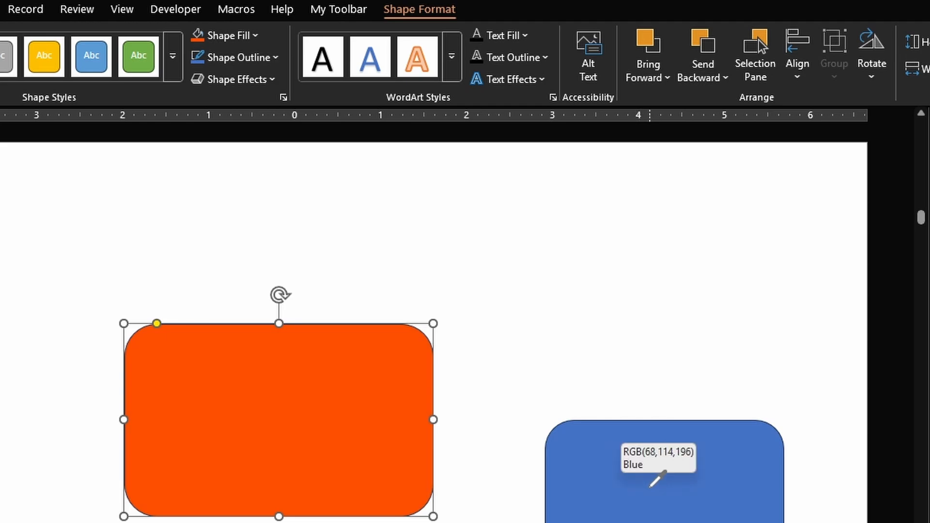
pyautogui.click(651, 485)
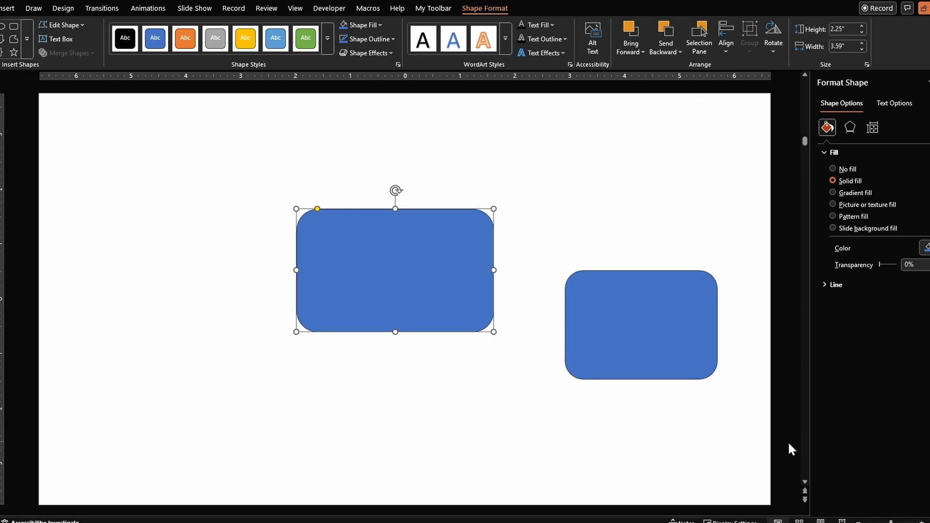
# - Use the Eyedropper to fill the large blue rounded rectangle with a pink sampled from the flower photo's petals
pyautogui.hotkey('alt', 'j')
pyautogui.press('d')
pyautogui.press('s')
pyautogui.press('f')
pyautogui.click(395, 274)
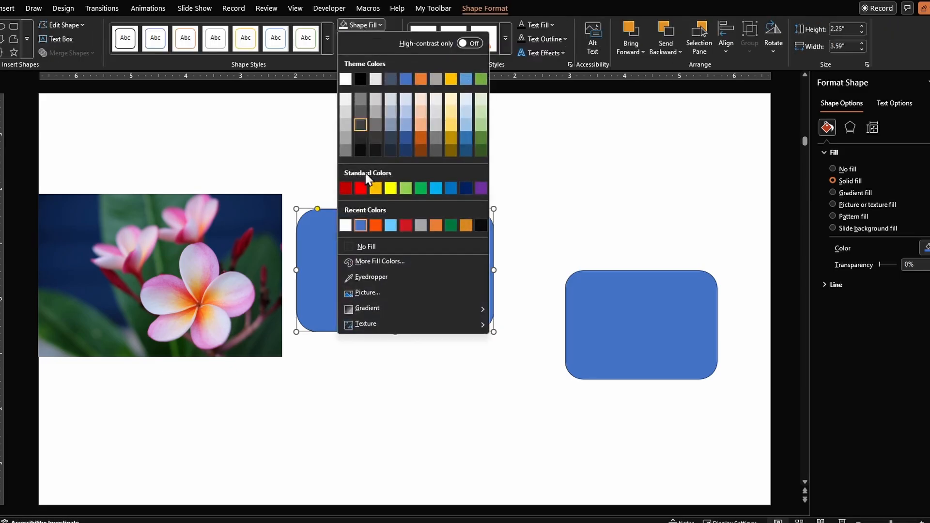
pyautogui.click(374, 280)
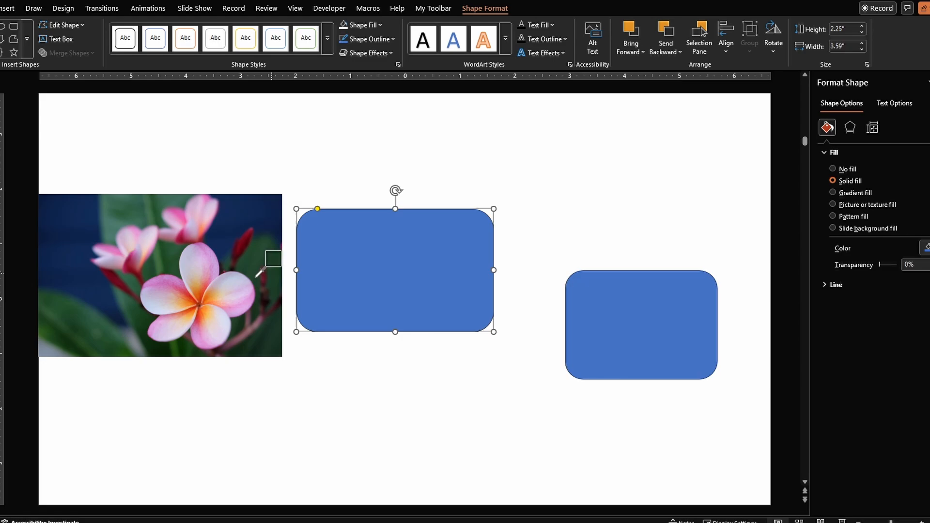
pyautogui.click(214, 267)
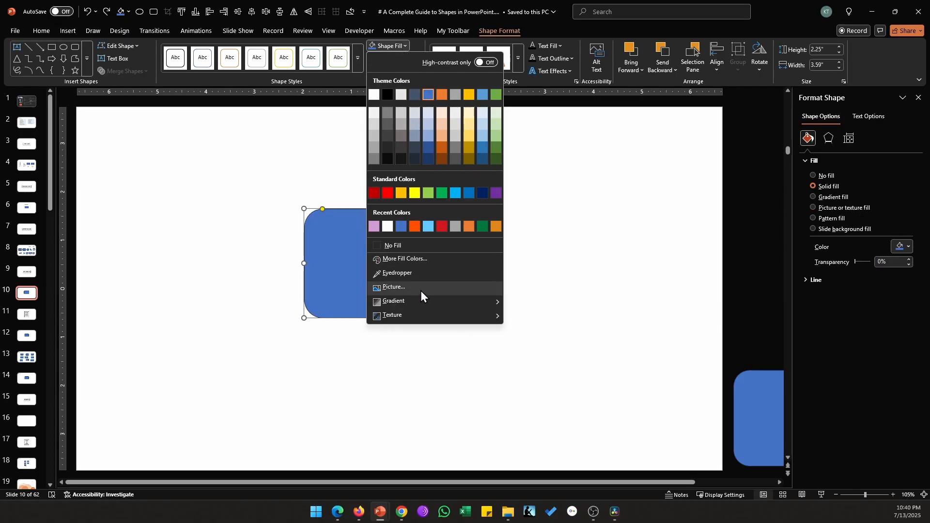
# - Fill the rounded rectangle with the stock photo of the medical team, and adjust the shape's corner rounding
pyautogui.click(420, 287)
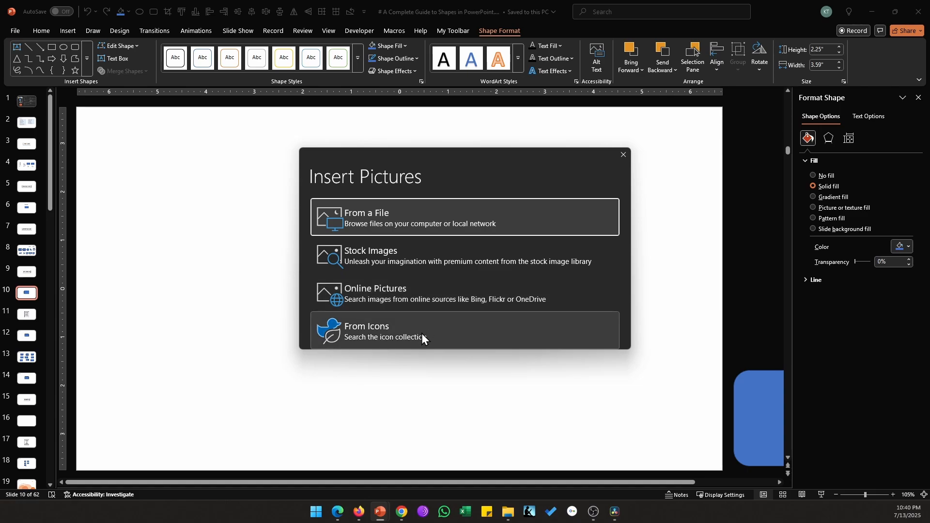
pyautogui.click(408, 257)
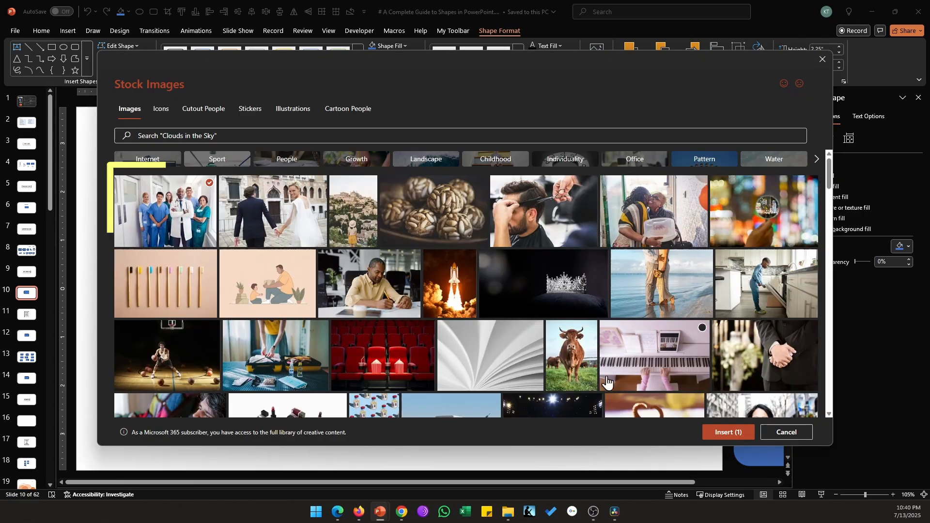
pyautogui.click(728, 432)
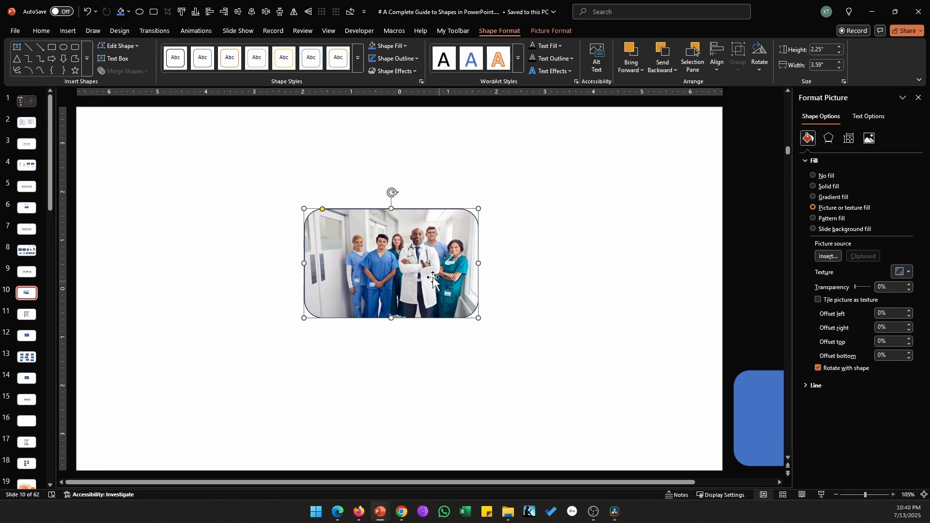
pyautogui.moveTo(323, 212)
pyautogui.mouseDown()
pyautogui.moveTo(385, 219)
pyautogui.moveTo(330, 225)
pyautogui.mouseUp()
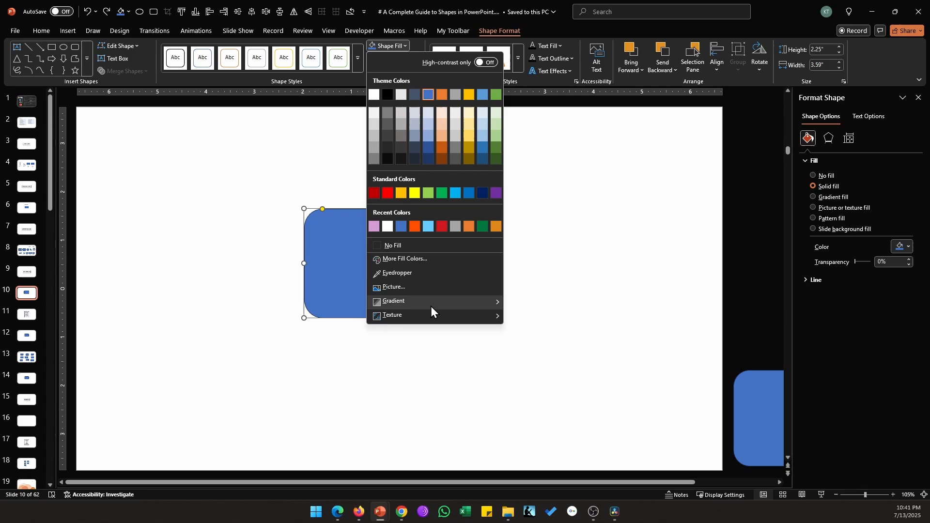
# - Switch the rounded rectangle from solid to gradient fill, and look through the preset gradients without choosing one
pyautogui.moveTo(431, 306)
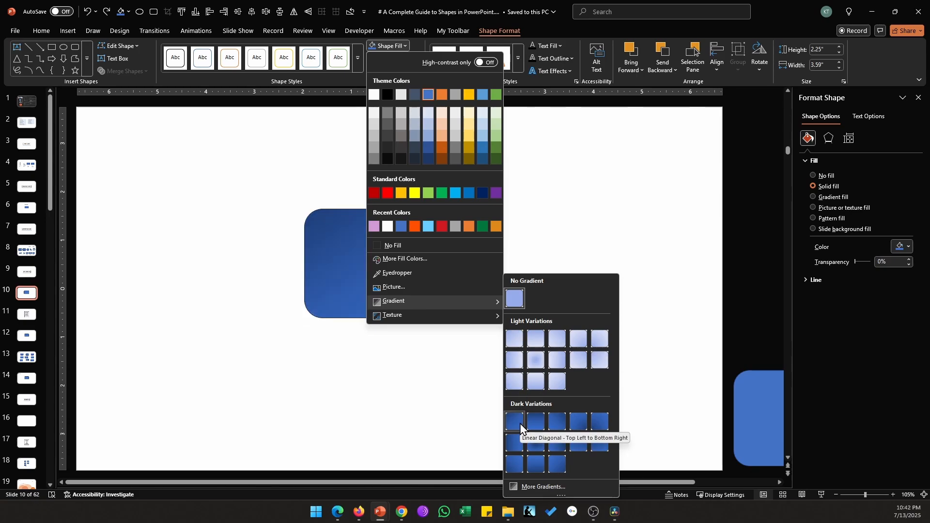
pyautogui.click(547, 487)
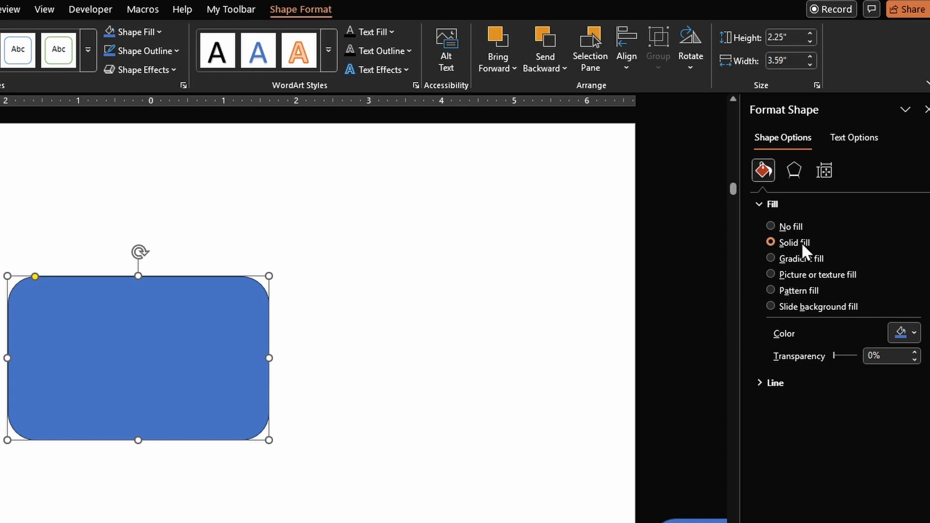
pyautogui.click(807, 261)
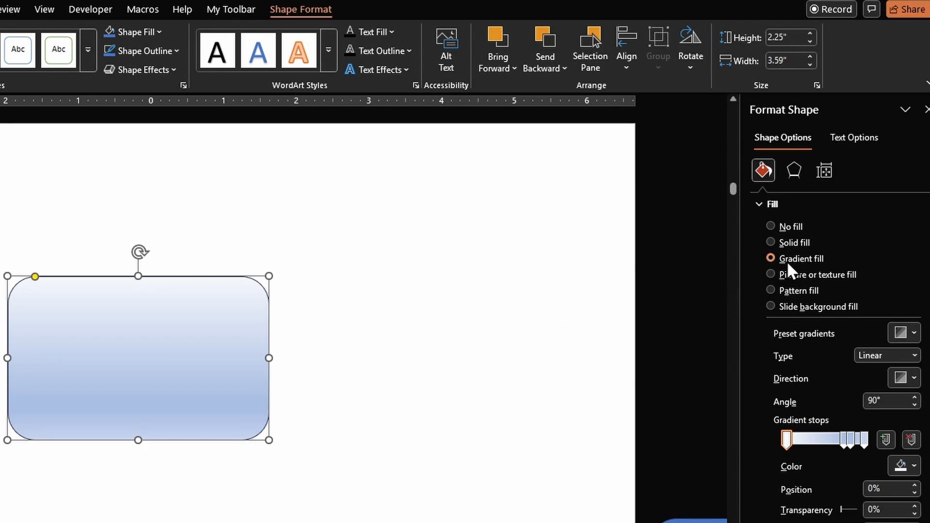
pyautogui.click(912, 334)
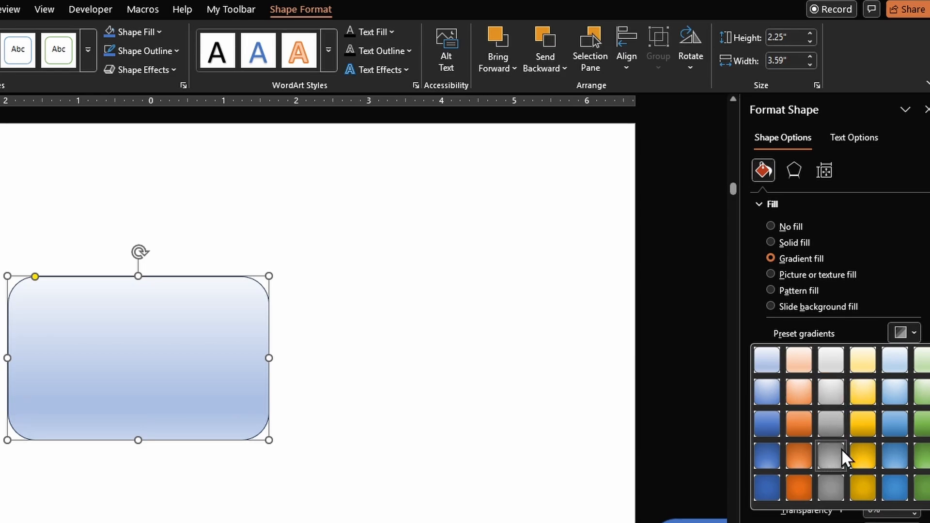
pyautogui.click(909, 333)
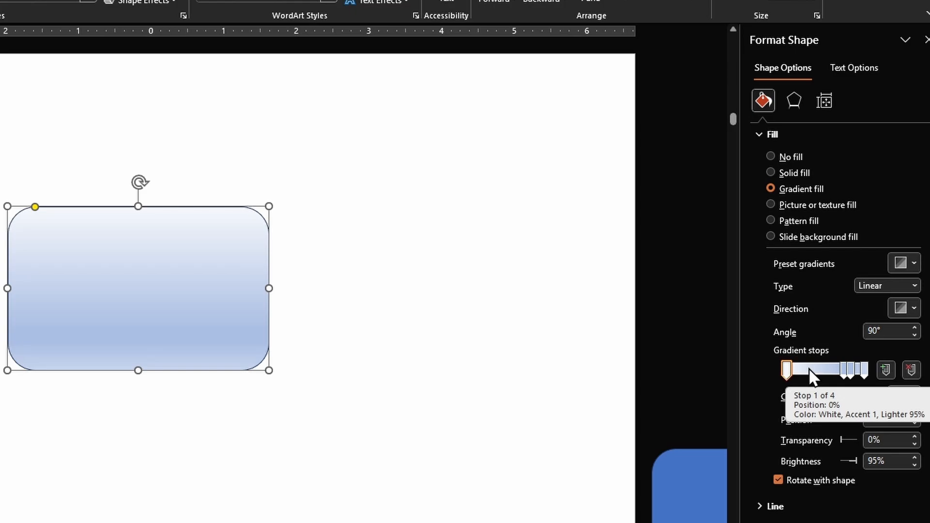
# - Delete the two middle gradient stops, keeping only the first and last stops
pyautogui.click(850, 371)
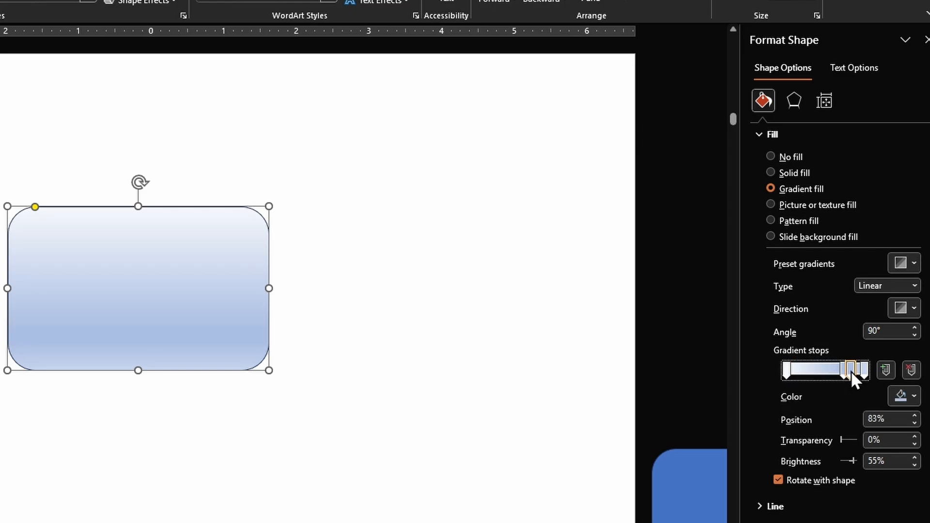
pyautogui.click(910, 370)
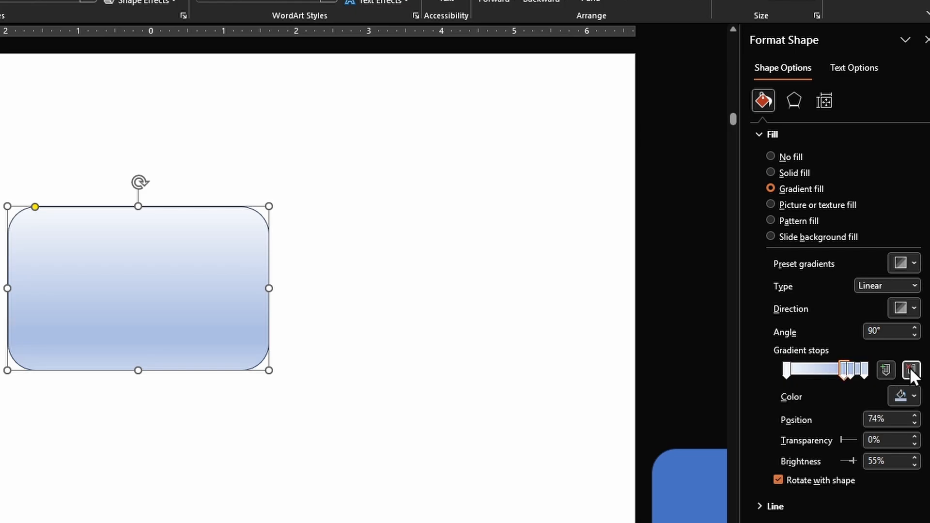
pyautogui.click(910, 370)
pyautogui.click(848, 371)
pyautogui.click(911, 374)
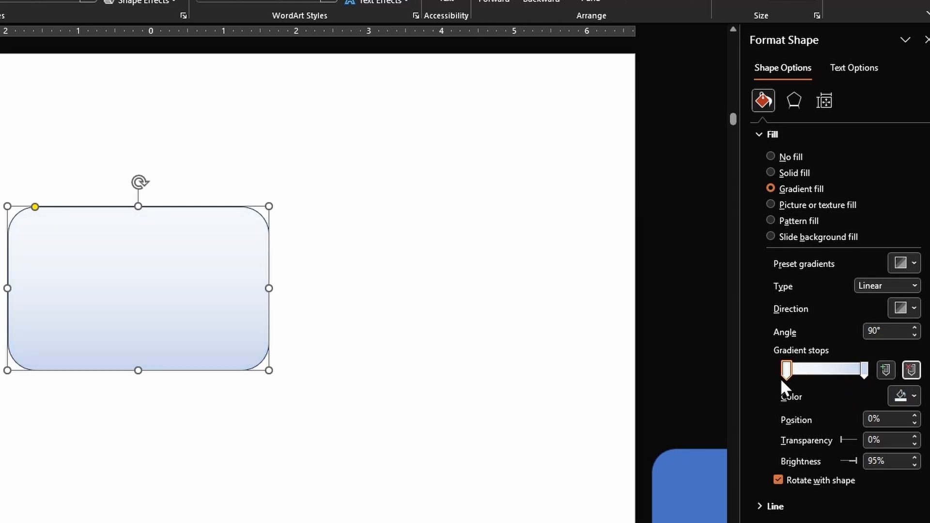
# - Color the first gradient stop with the theme green (Accent 6) and the last stop with the theme orange
pyautogui.click(908, 396)
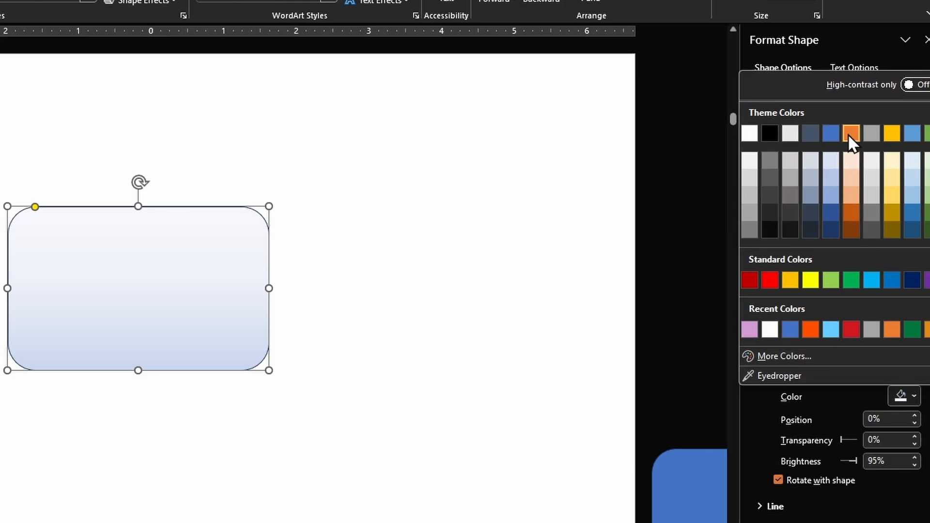
pyautogui.click(926, 133)
pyautogui.click(866, 366)
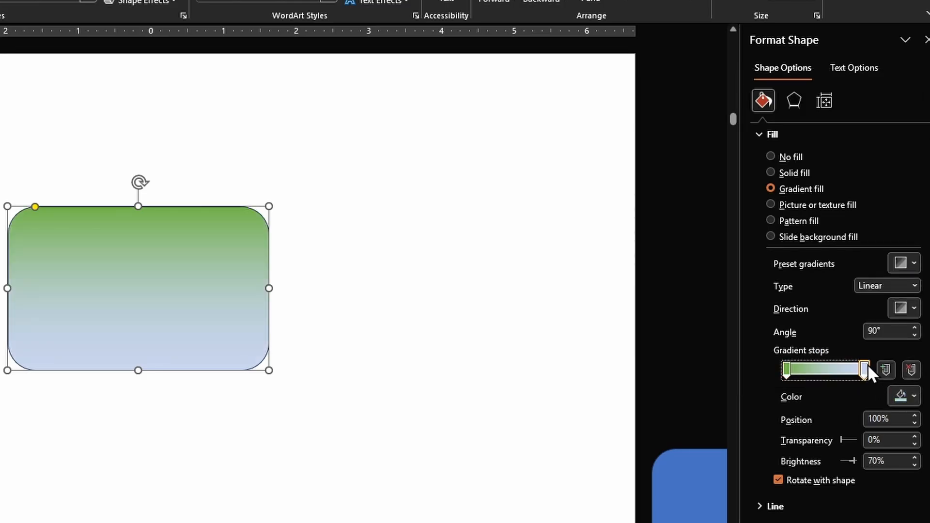
pyautogui.click(902, 393)
pyautogui.click(853, 135)
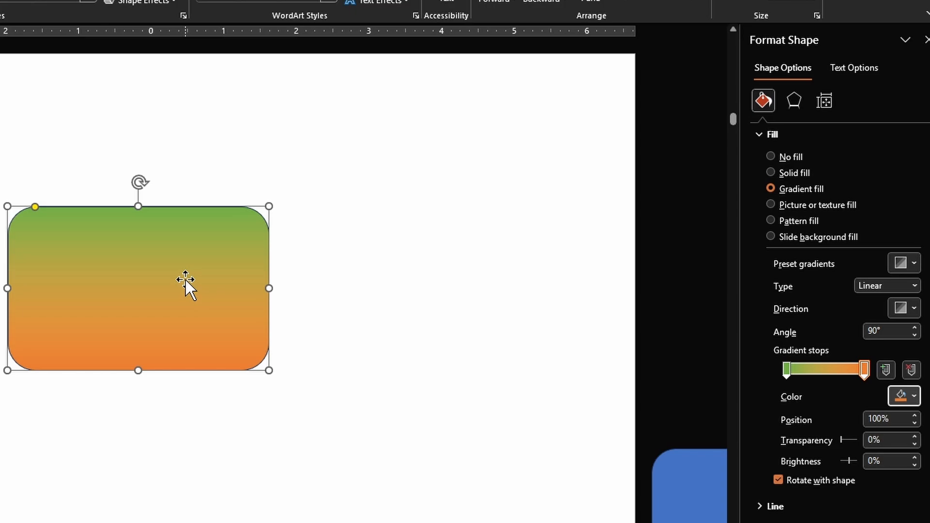
# - Keep the gradient type Linear and set its direction to diagonal, from top left to bottom right
pyautogui.click(886, 286)
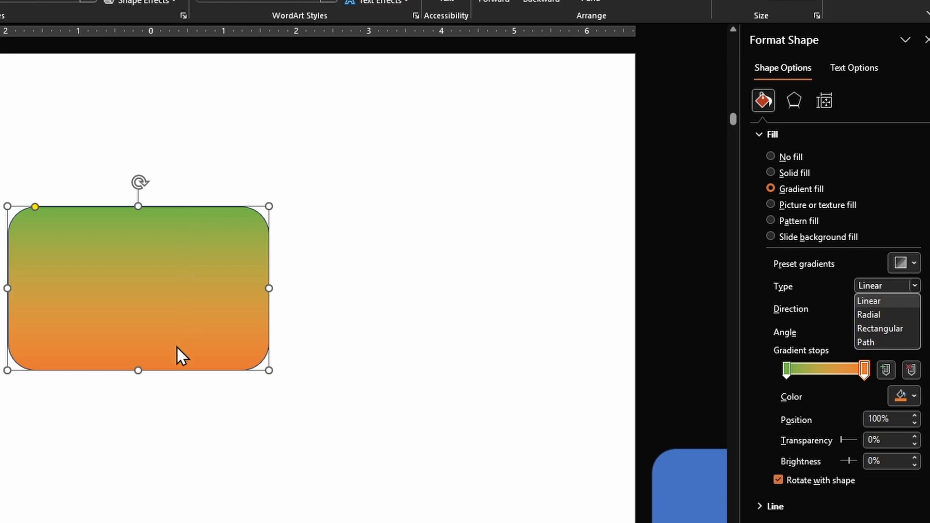
pyautogui.click(887, 299)
pyautogui.click(903, 309)
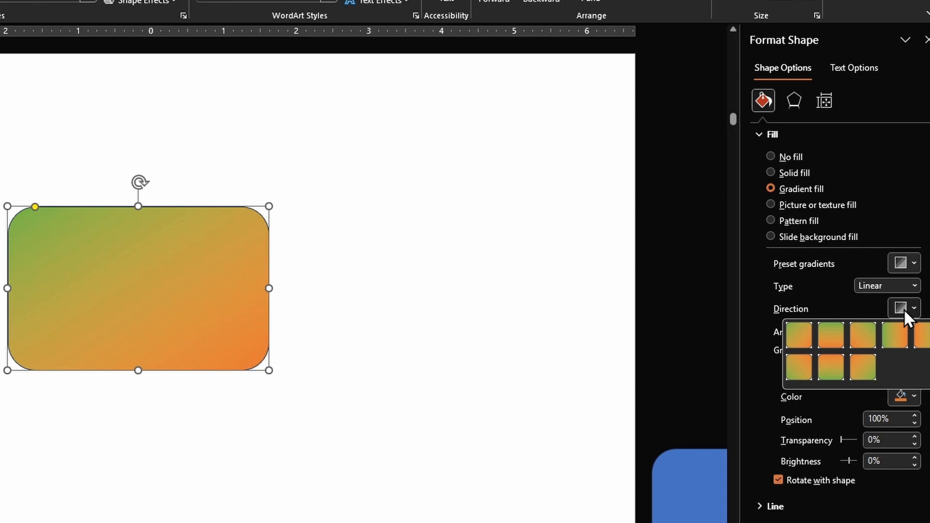
pyautogui.click(801, 337)
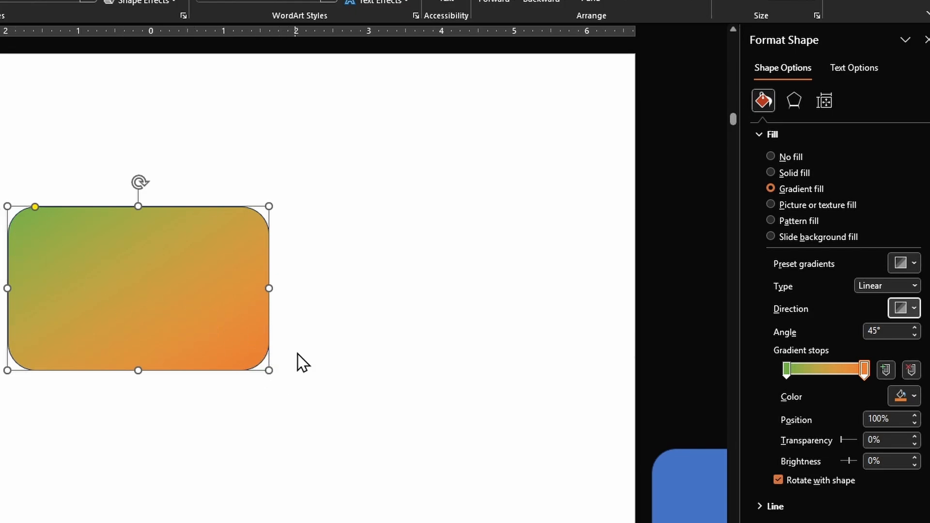
# - Try a gradient angle of 90°, and change the linear gradient's angle to 180°
pyautogui.press('Tab')
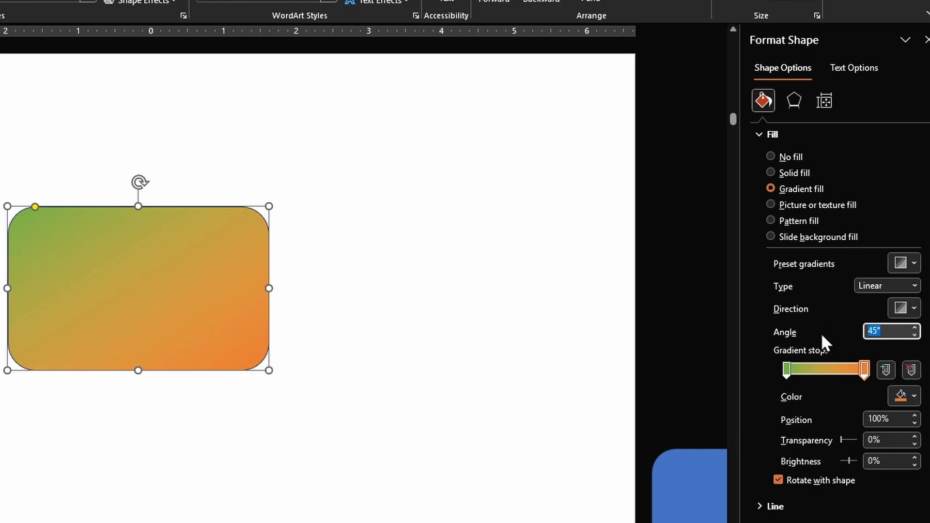
pyautogui.write('90')
pyautogui.press('Tab')
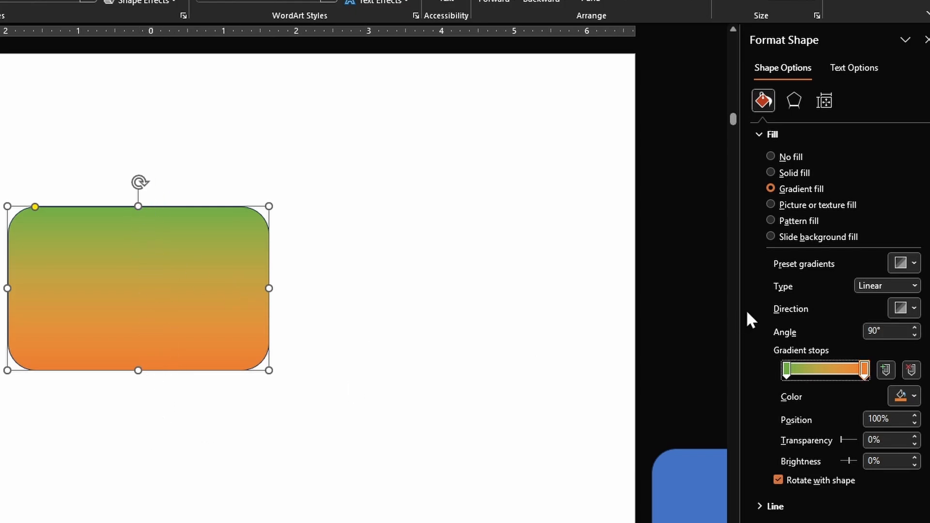
pyautogui.click(882, 331)
pyautogui.write('180')
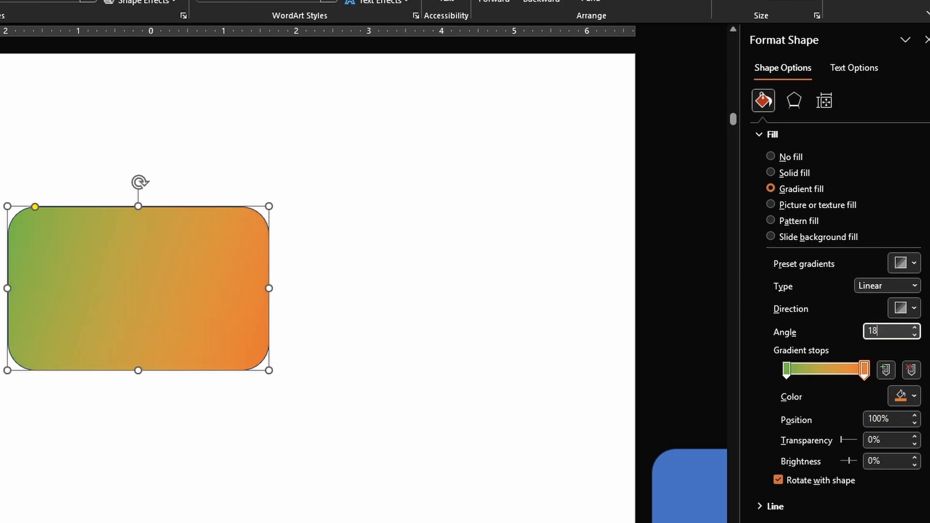
pyautogui.press('Tab')
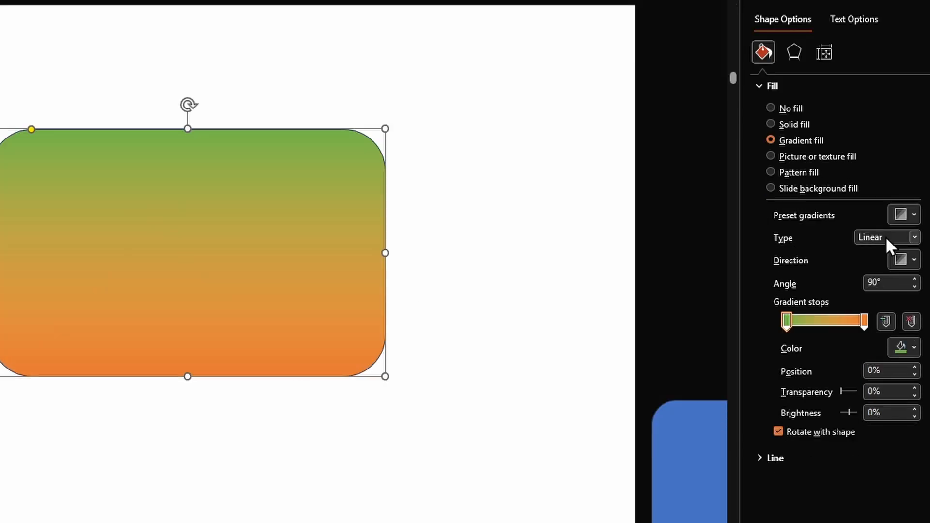
# - Change the gradient type to Radial and make it spread from the center of the rounded rectangle
pyautogui.click(887, 238)
pyautogui.click(885, 270)
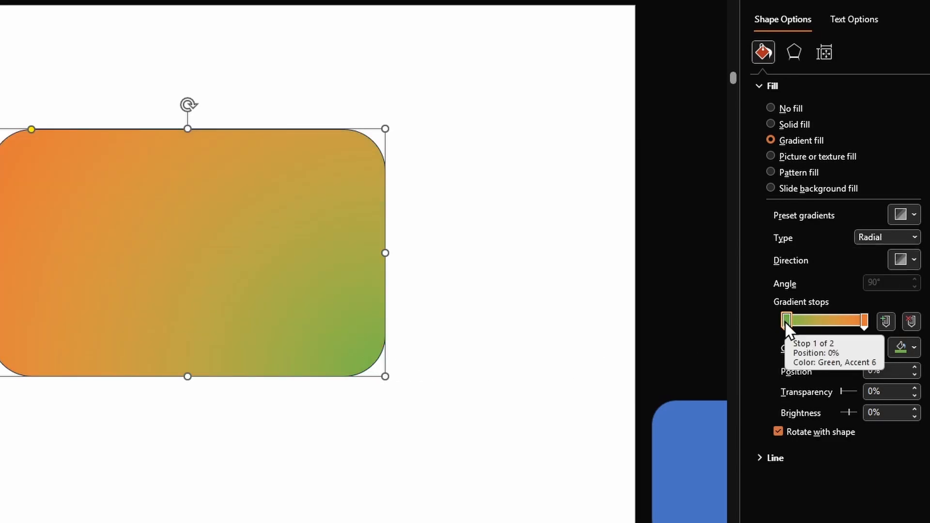
pyautogui.click(901, 261)
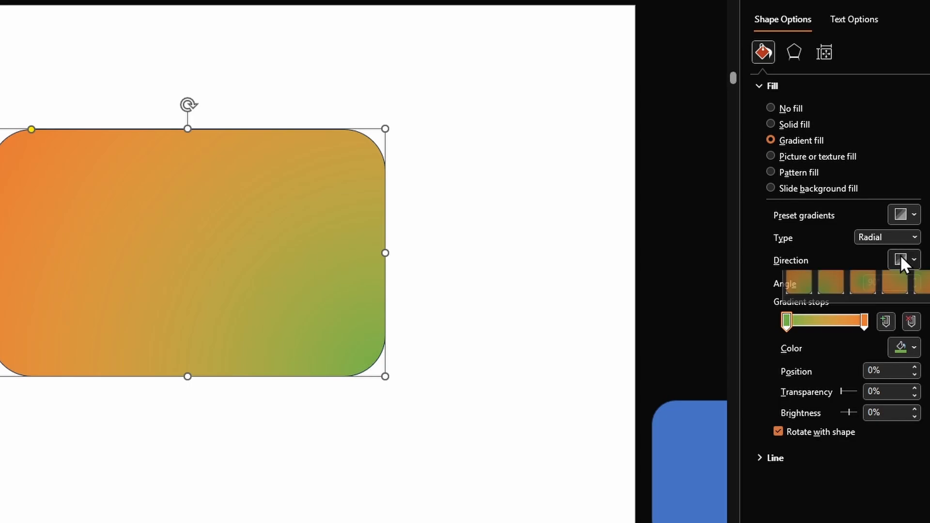
pyautogui.click(867, 287)
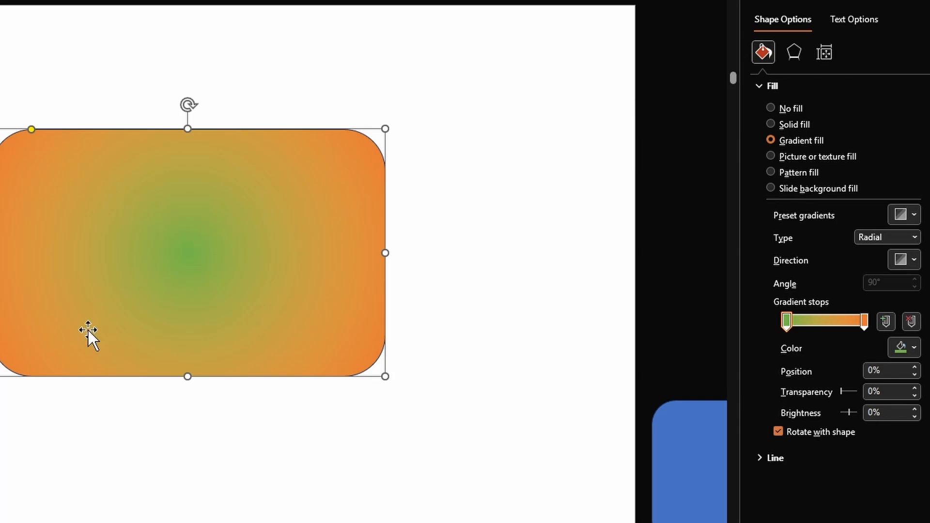
# - Try a Rectangular gradient spreading from the center of the shape, and switch the gradient type to Path
pyautogui.click(878, 237)
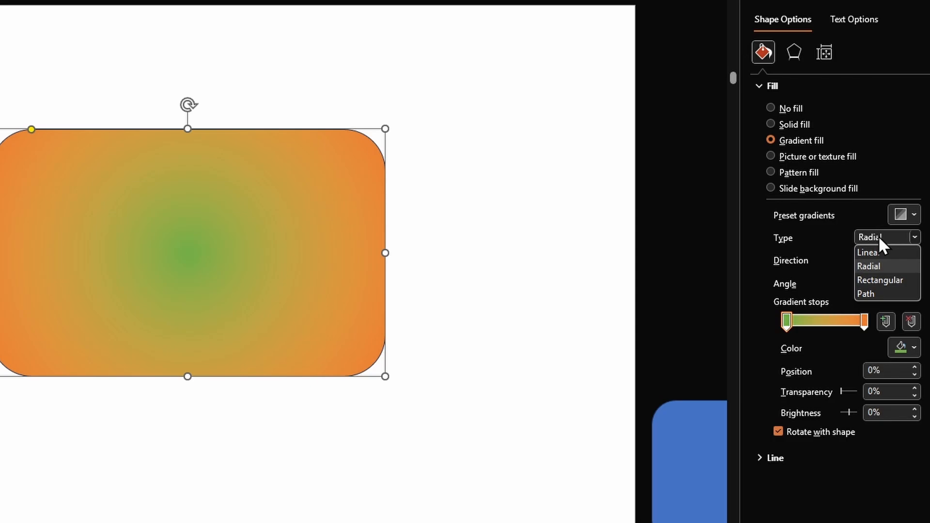
pyautogui.click(877, 280)
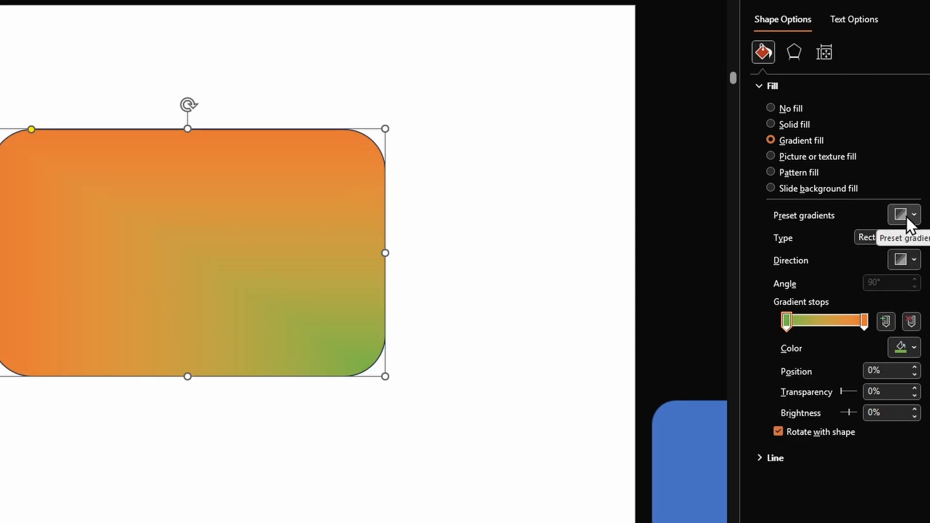
pyautogui.click(908, 259)
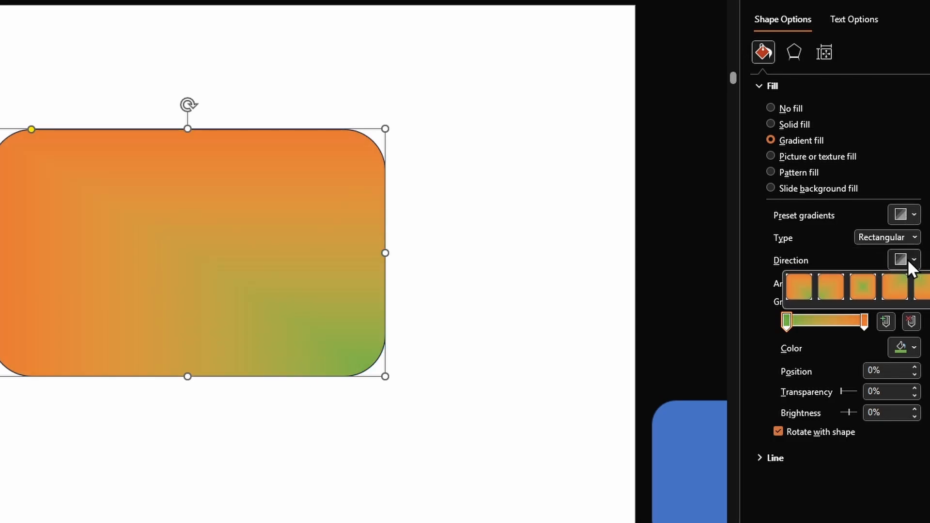
pyautogui.click(861, 290)
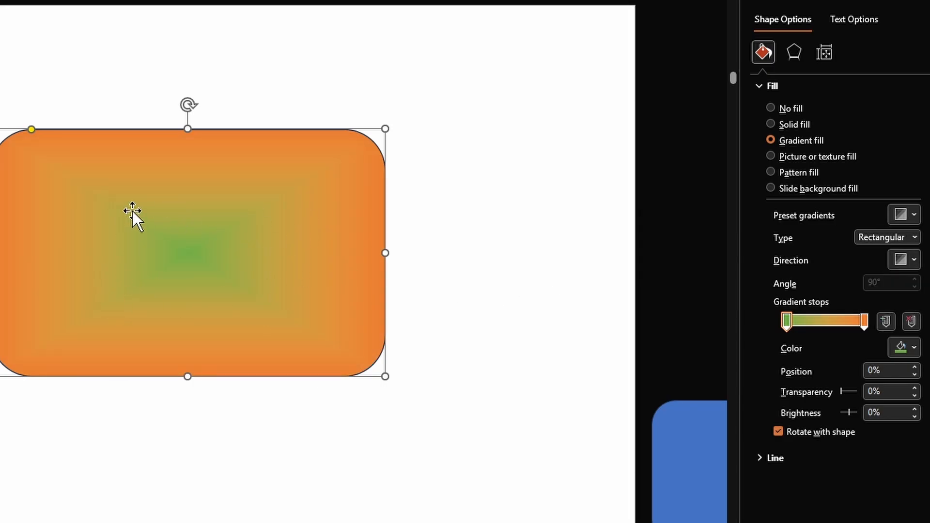
pyautogui.click(884, 237)
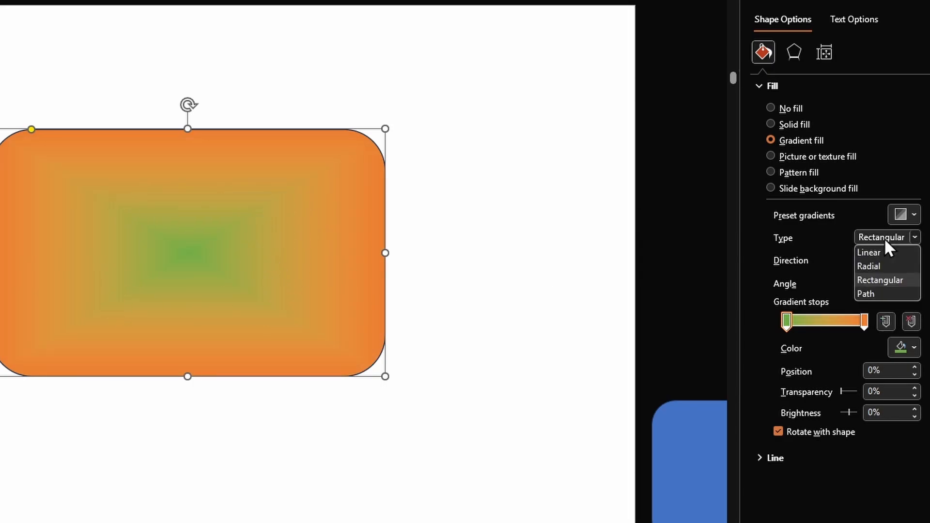
pyautogui.click(868, 293)
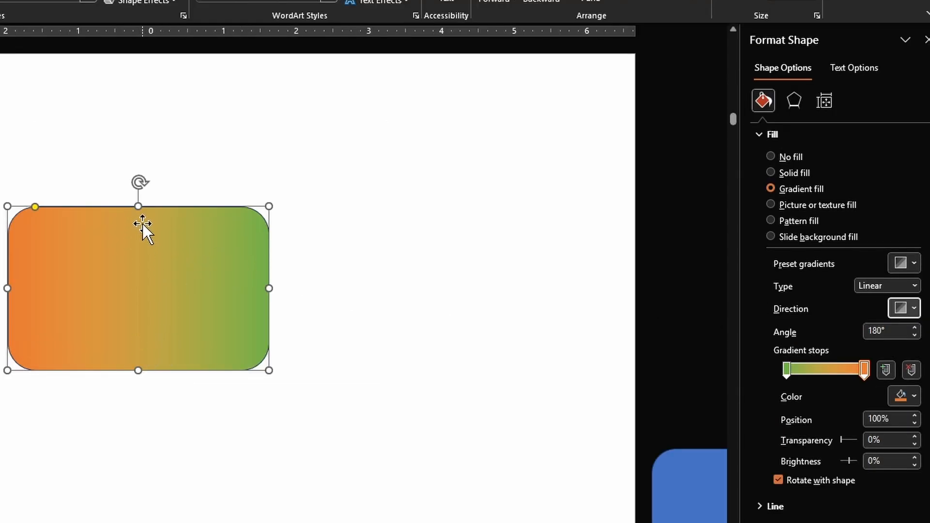
# - Add a gradient stop at 50% and set its color to Blue, Accent 1
pyautogui.click(826, 372)
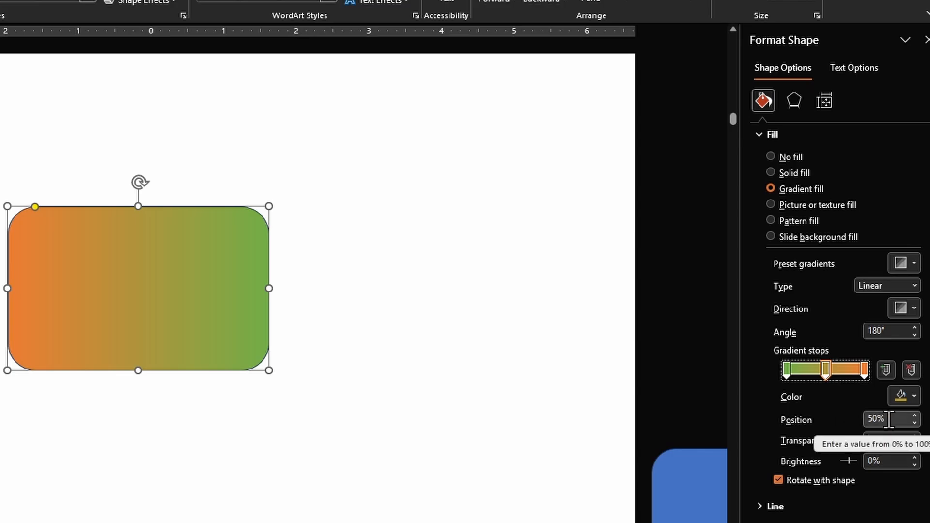
pyautogui.click(900, 393)
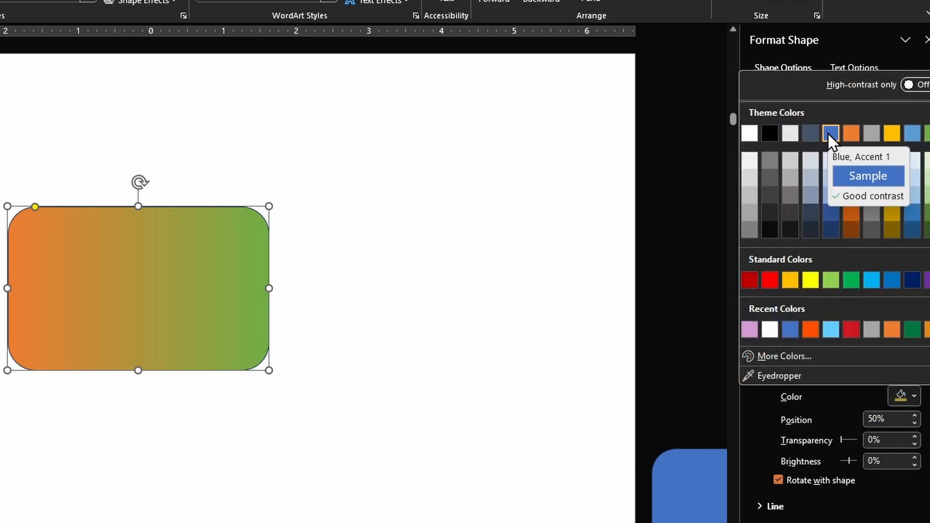
pyautogui.click(827, 133)
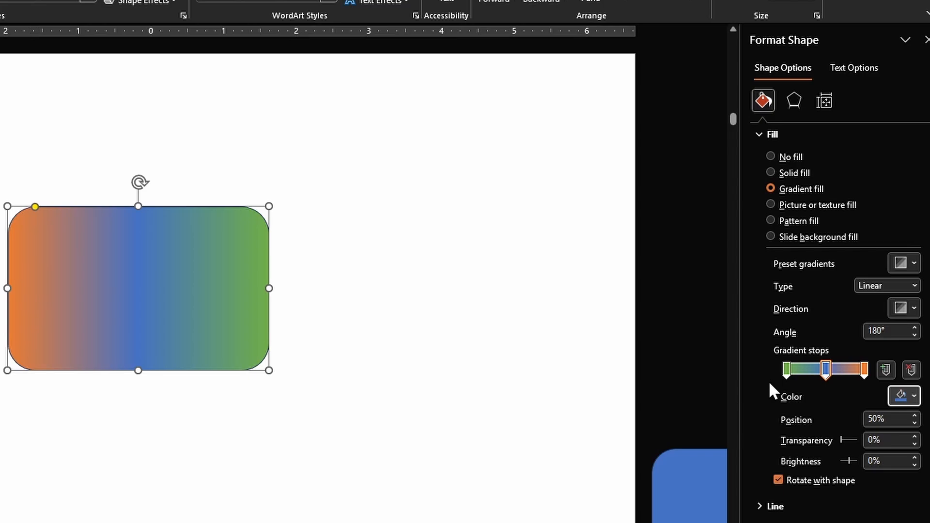
# - Try moving the green gradient stop to 16% and the orange stop slightly inward
pyautogui.moveTo(786, 371); pyautogui.dragTo(800, 371)
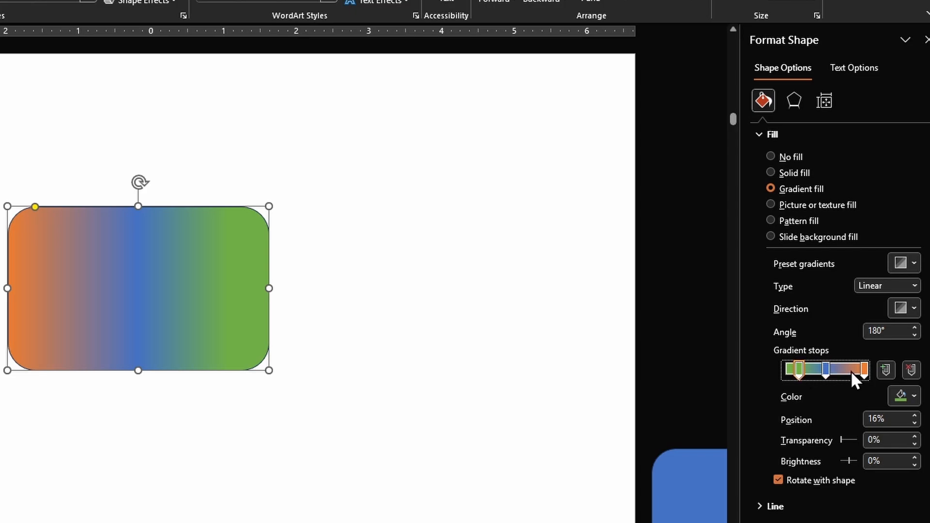
pyautogui.moveTo(864, 369); pyautogui.dragTo(853, 370)
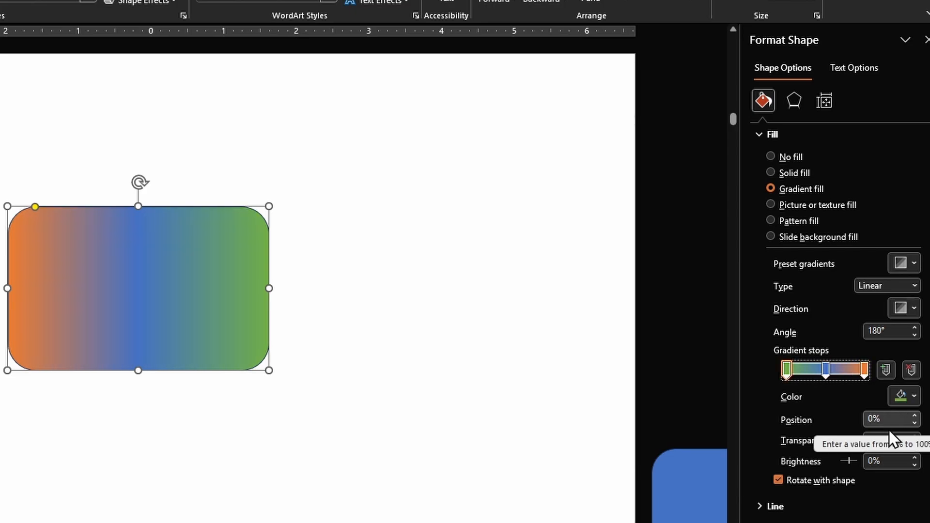
# - Set the transparency of the middle blue gradient stop to 50%
pyautogui.click(826, 369)
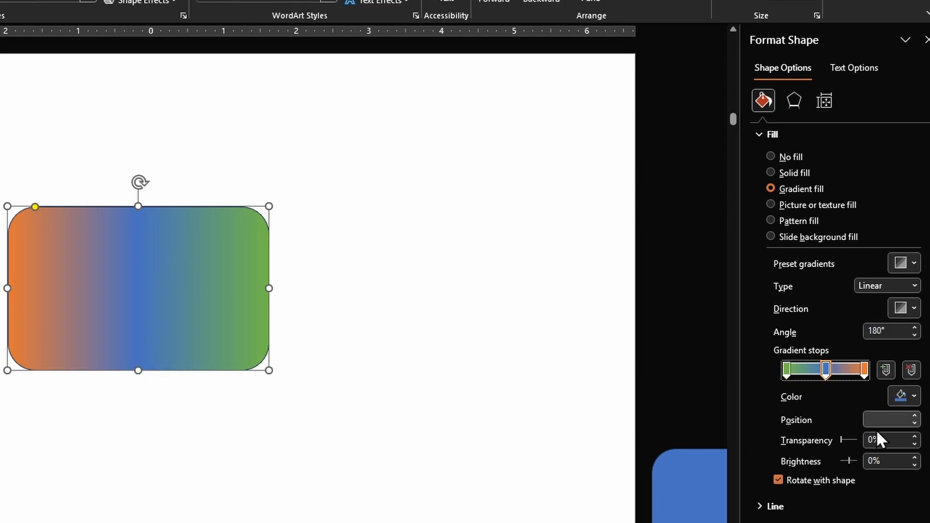
pyautogui.click(891, 439)
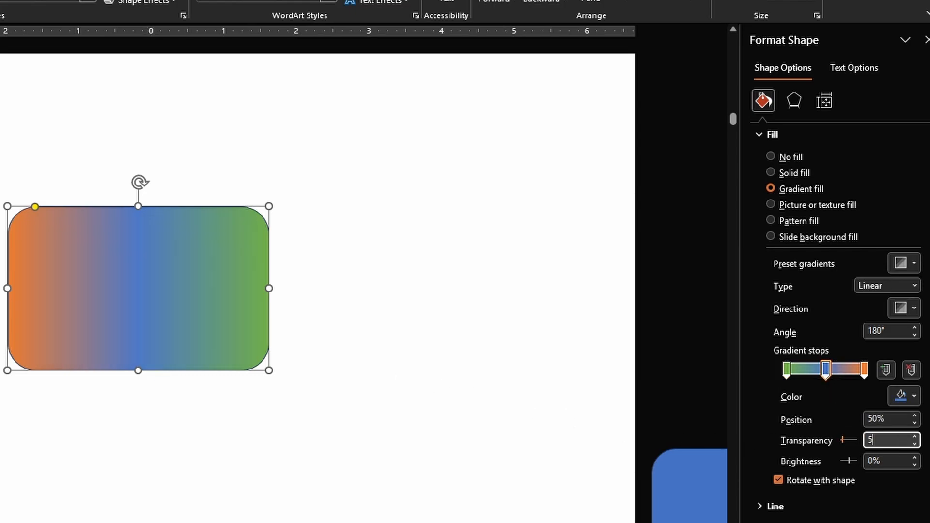
pyautogui.write('50')
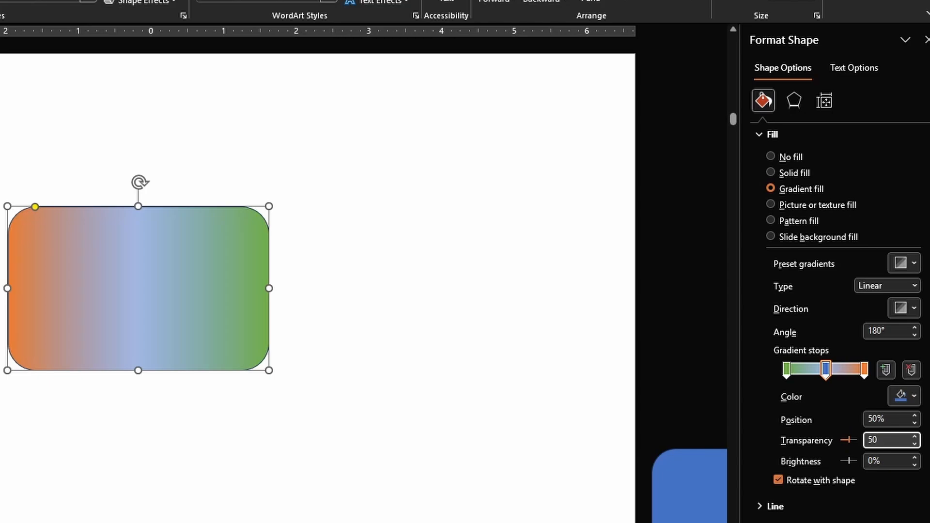
pyautogui.press('Return')
# - Try rotating the larger gradient rectangle 90° clockwise, undo the rotation, and try it again to test the Rotate with shape option
pyautogui.moveTo(680, 505); pyautogui.dragTo(77, 271)
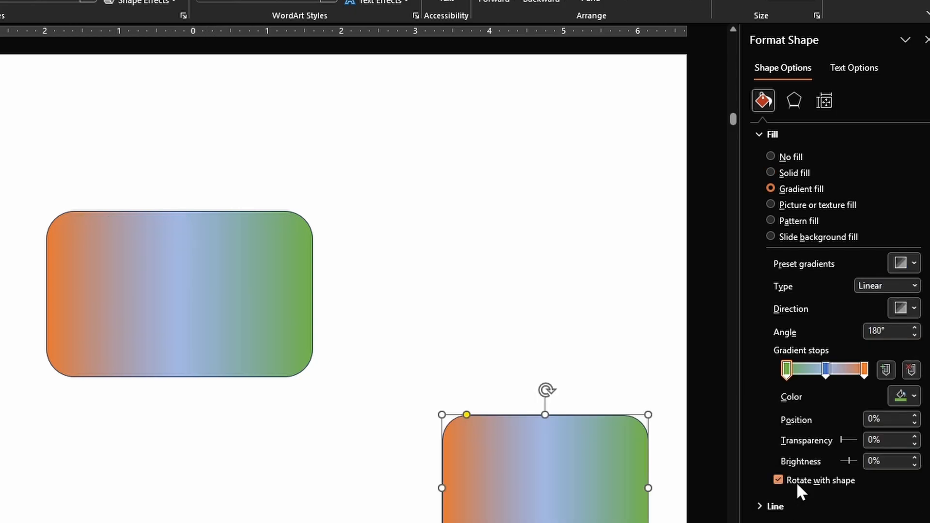
pyautogui.click(212, 285)
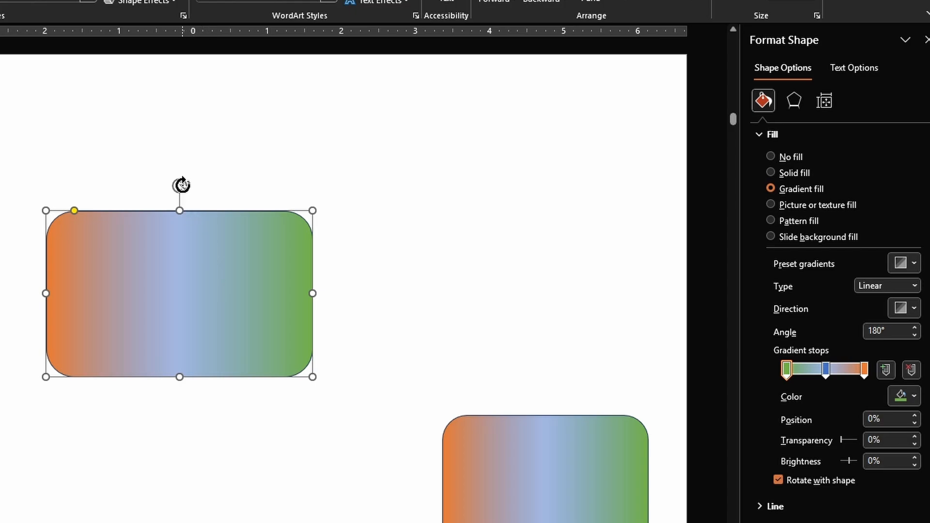
pyautogui.moveTo(182, 185); pyautogui.dragTo(275, 298)
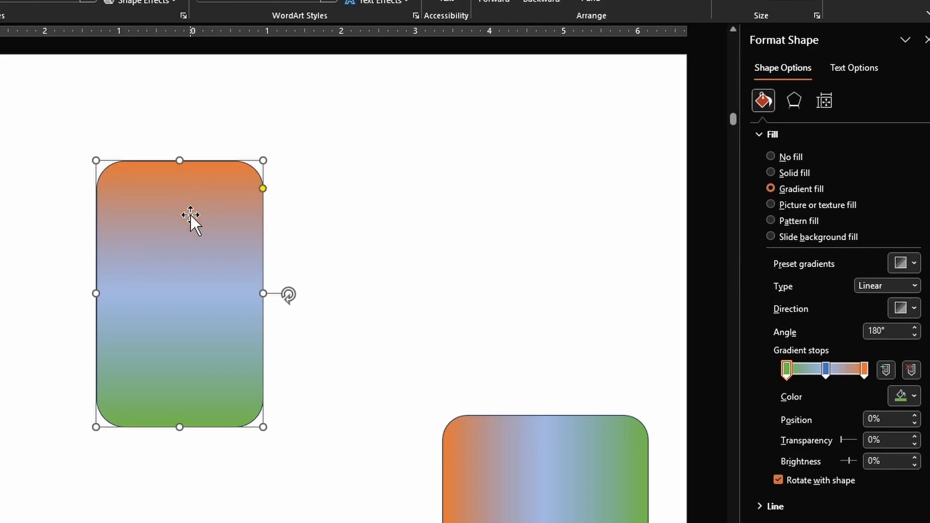
pyautogui.hotkey('ctrl', 'z')
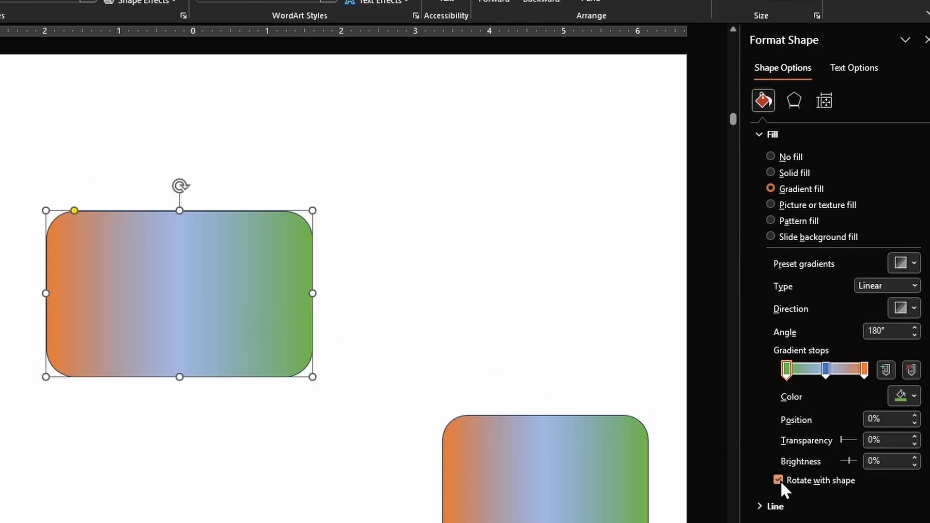
pyautogui.moveTo(182, 186); pyautogui.dragTo(288, 294)
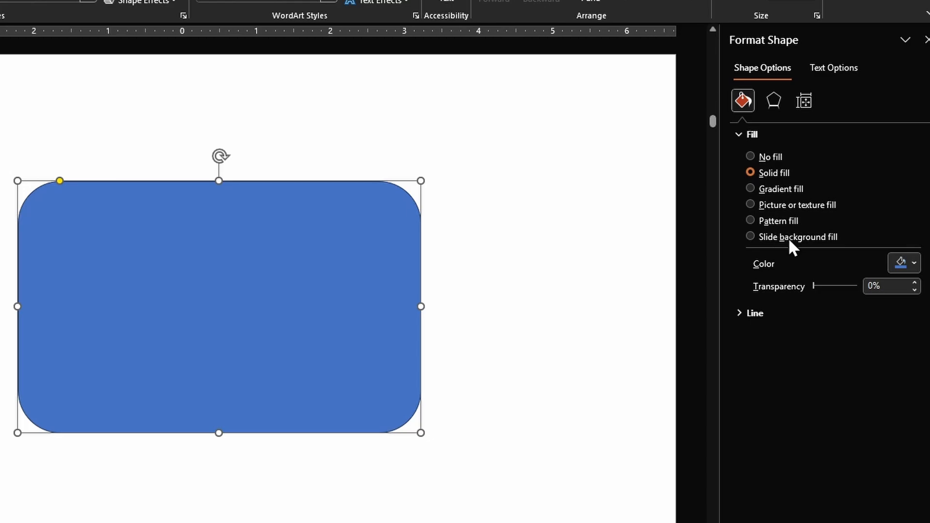
# - Try the slide background fill on the blue rounded rectangle, and switch it to a pattern fill
pyautogui.click(149, 33)
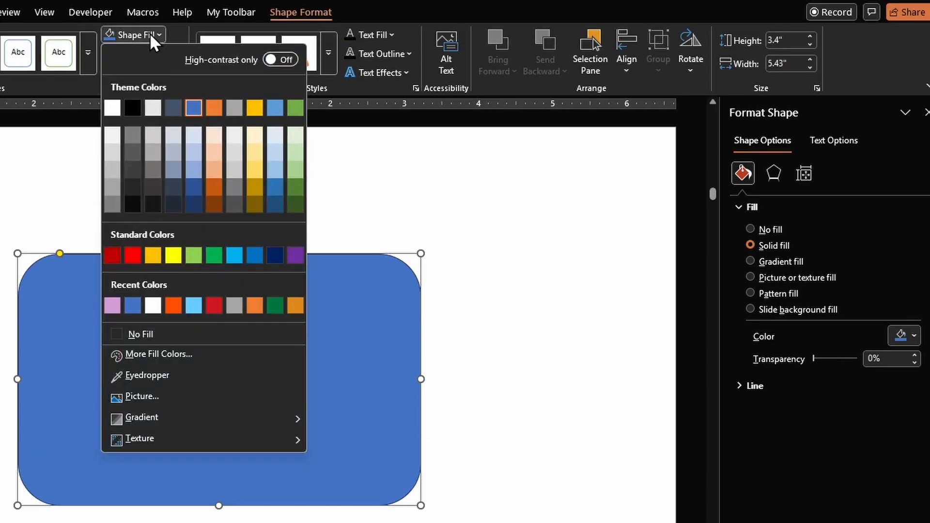
pyautogui.click(150, 33)
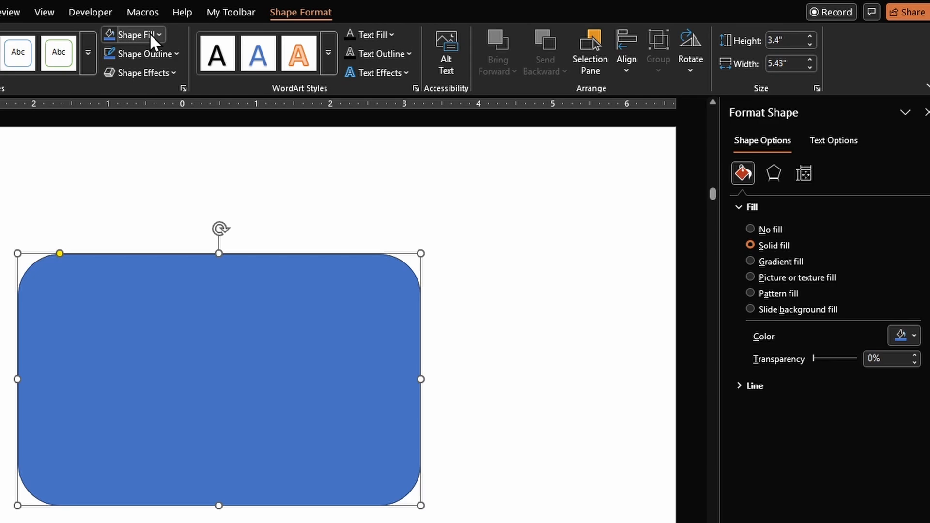
pyautogui.click(775, 311)
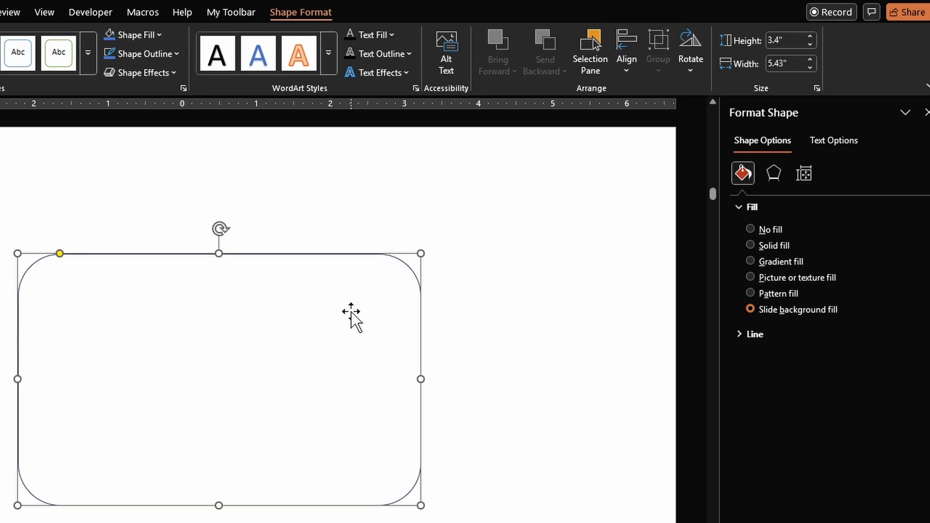
pyautogui.click(775, 293)
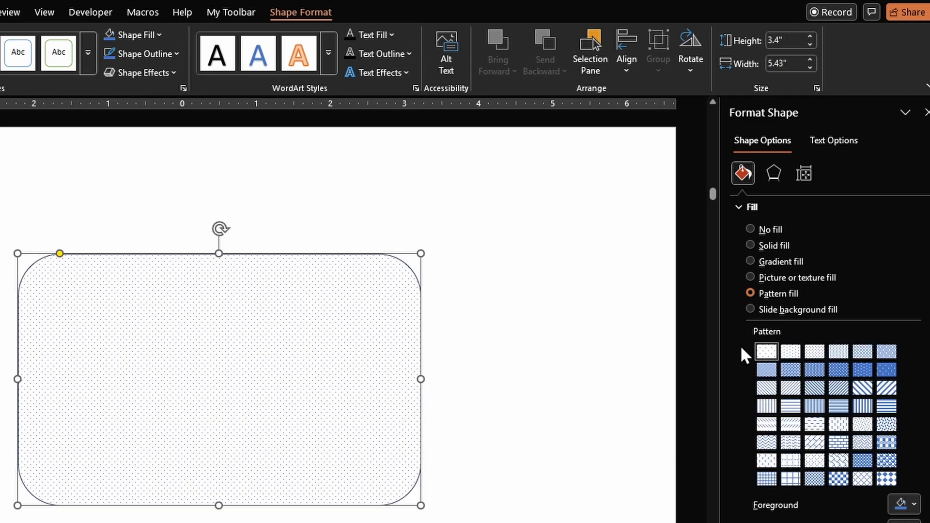
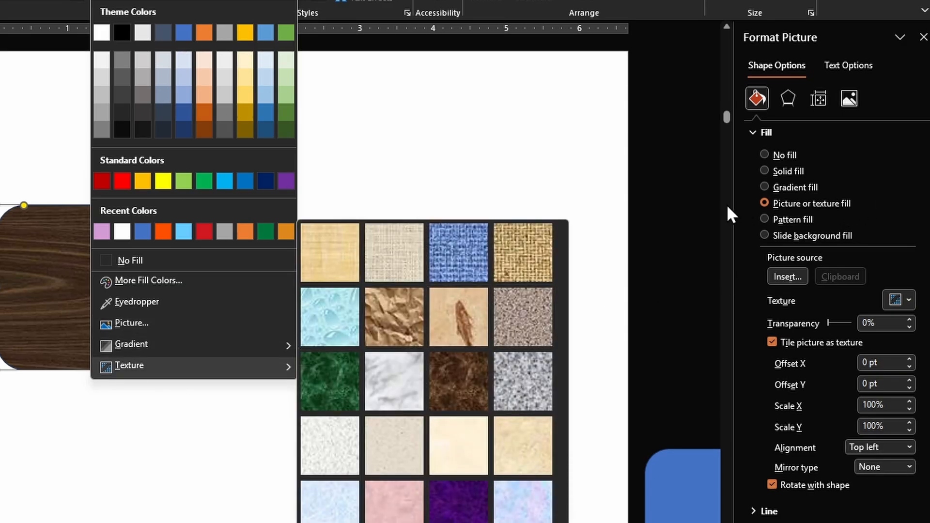
# - Examine the picture sources and the preset textures offered for the picture or texture fill
pyautogui.click(792, 202)
pyautogui.click(798, 274)
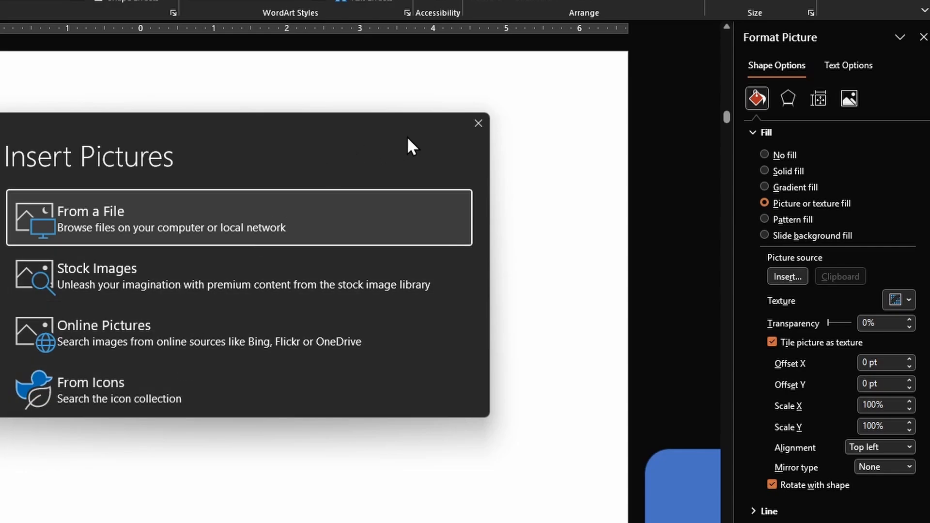
pyautogui.click(478, 124)
pyautogui.click(899, 299)
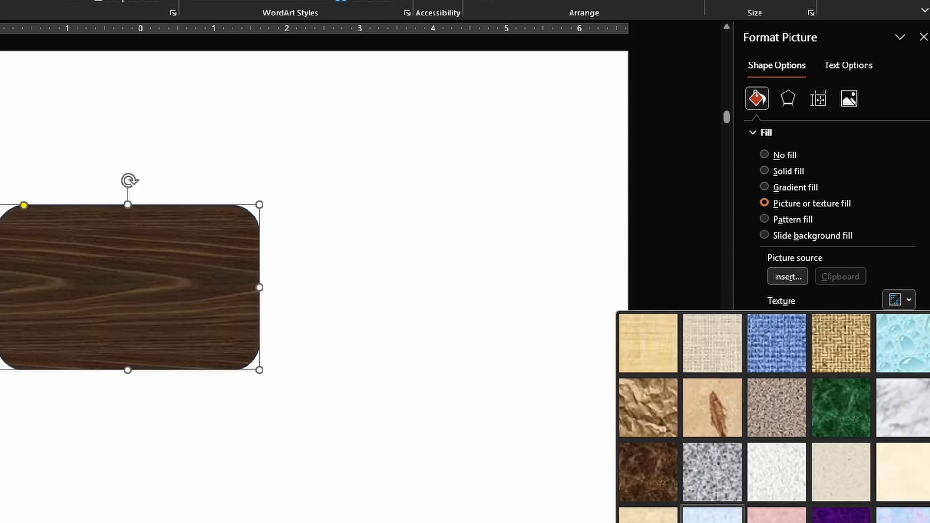
pyautogui.click(898, 300)
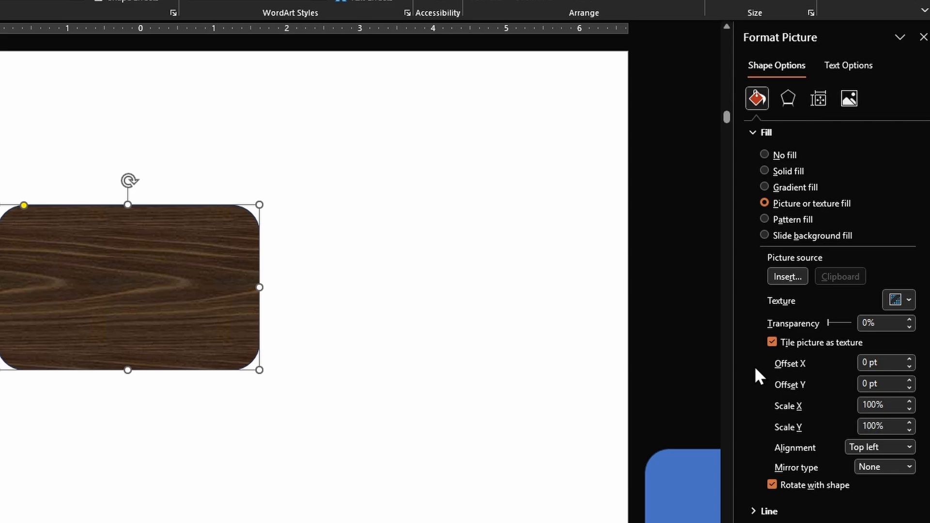
# - Fill the rounded rectangle with a stock image of a medical team
pyautogui.click(783, 277)
pyautogui.click(129, 272)
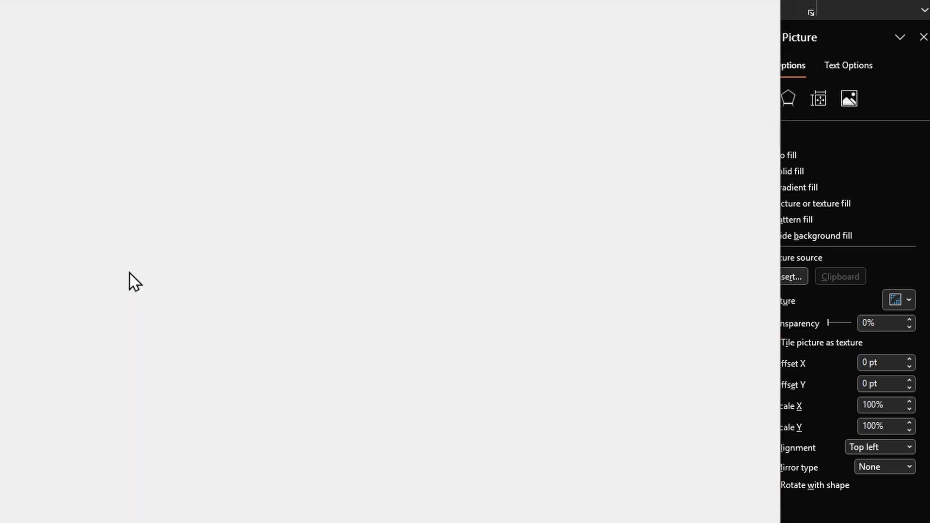
pyautogui.click(53, 277)
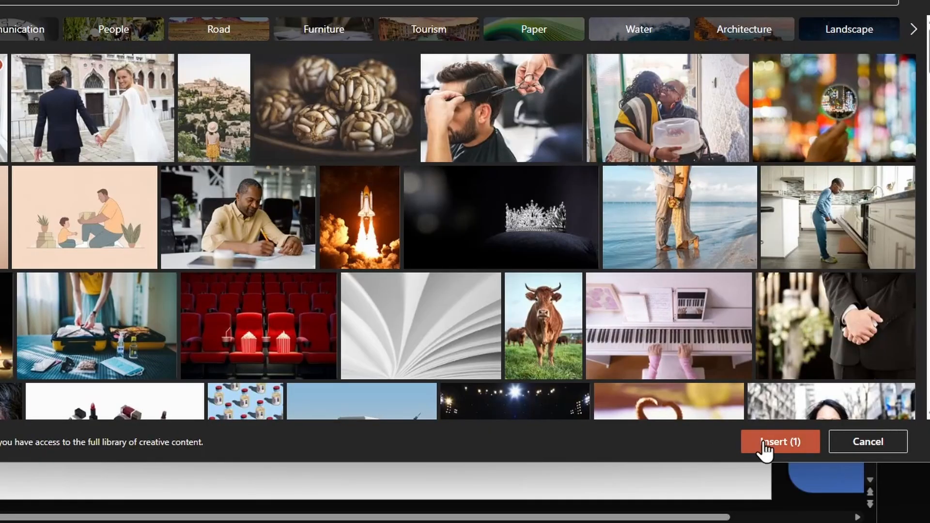
pyautogui.click(765, 444)
pyautogui.moveTo(827, 322)
pyautogui.mouseDown()
pyautogui.moveTo(848, 317)
pyautogui.moveTo(825, 321)
pyautogui.mouseUp()
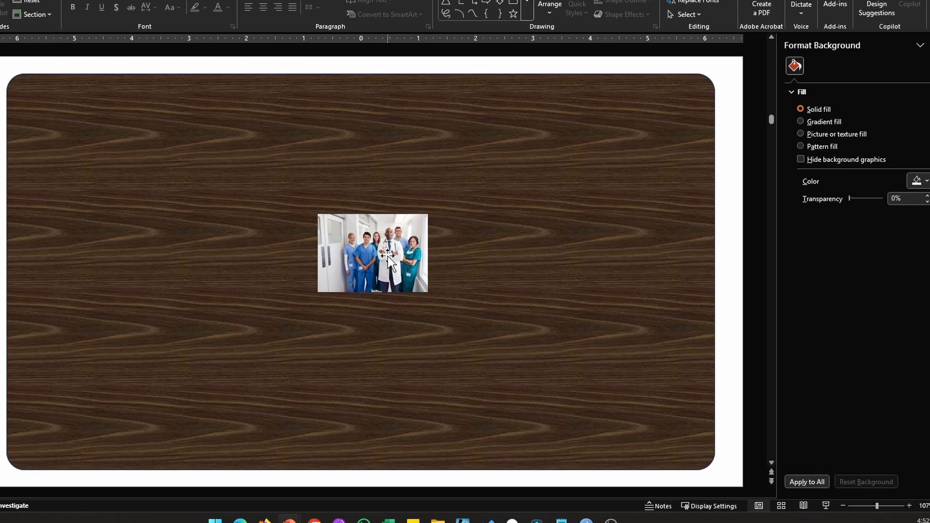
# - Tile the medical team photo across the large wood-textured rectangle, moving the small original photo aside
pyautogui.moveTo(389, 259); pyautogui.dragTo(117, 132)
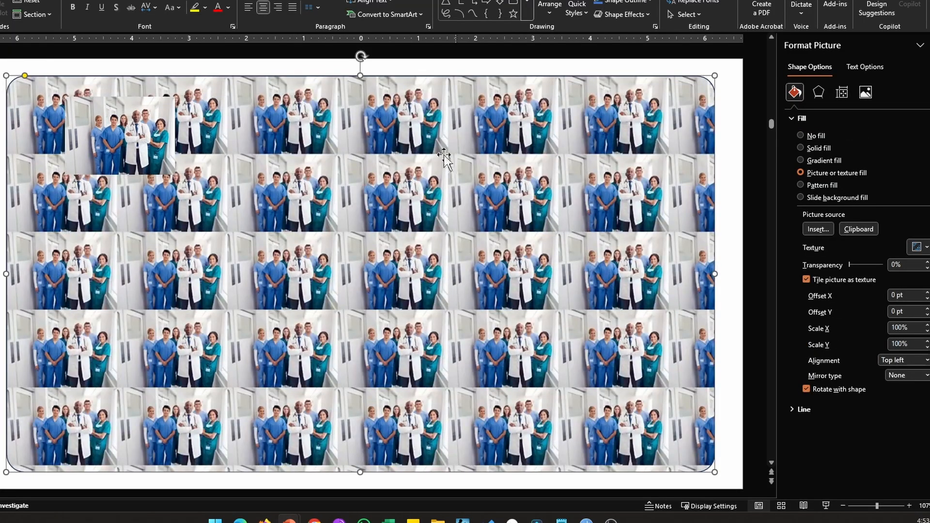
pyautogui.moveTo(117, 127); pyautogui.dragTo(717, 118)
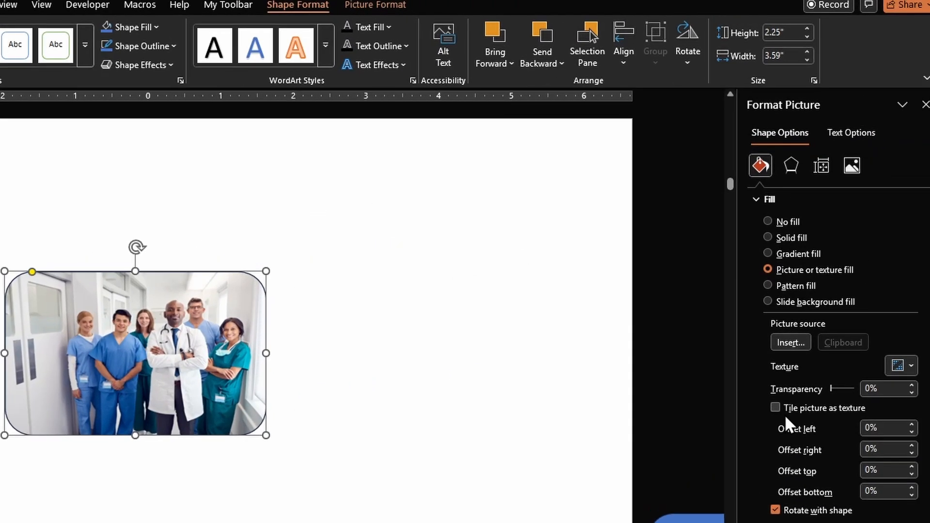
# - Try tiling the team photo as texture in the small rounded rectangle, and try left and right offsets, including 4% left
pyautogui.click(775, 408)
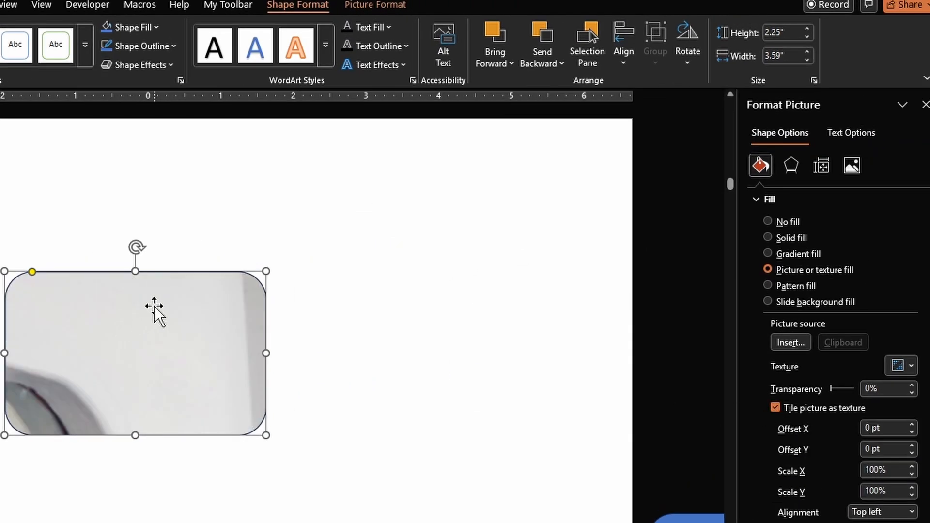
pyautogui.click(775, 408)
pyautogui.click(912, 425)
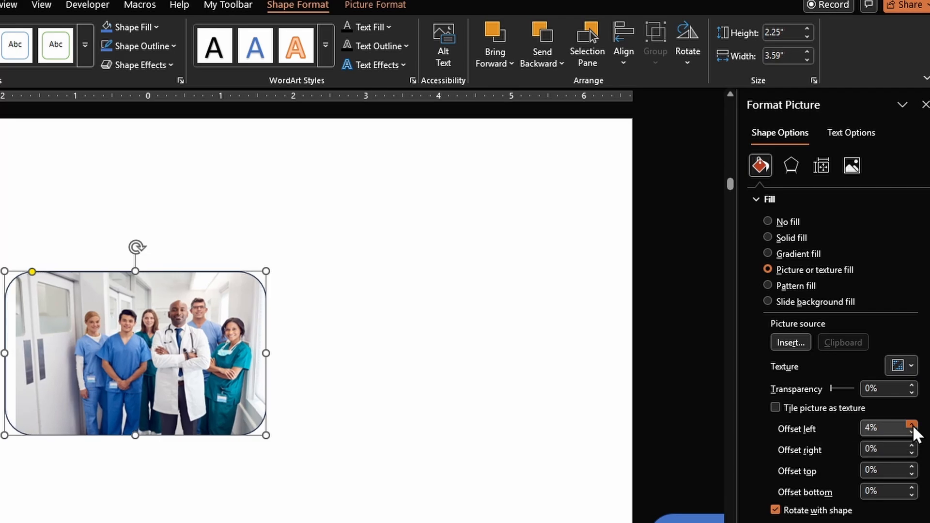
pyautogui.moveTo(912, 425); pyautogui.dragTo(912, 425)
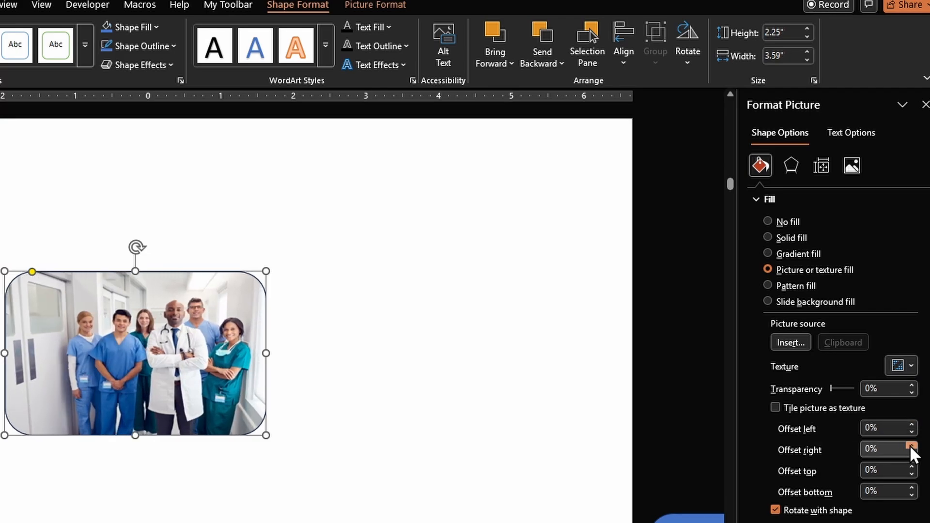
pyautogui.moveTo(911, 446); pyautogui.dragTo(911, 446)
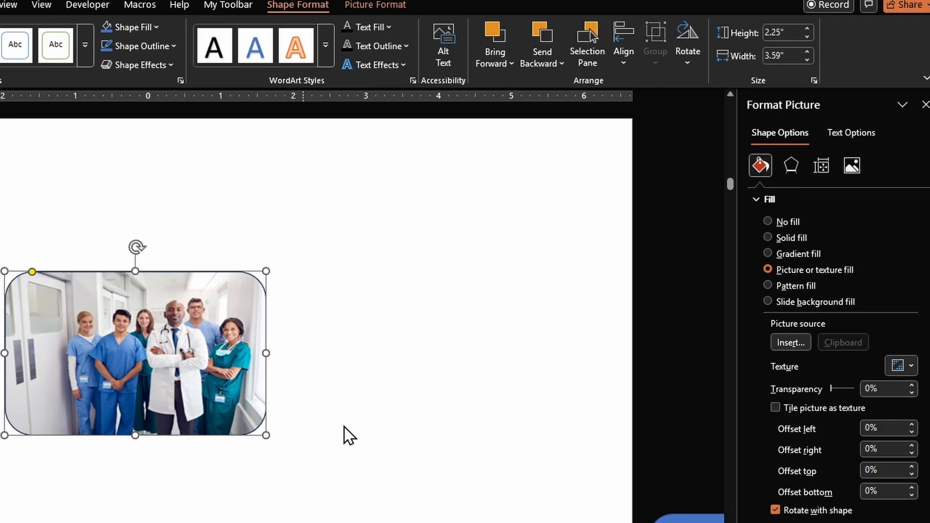
# - Set the outline of the picture-filled rounded rectangle to the orange theme color
pyautogui.click(170, 47)
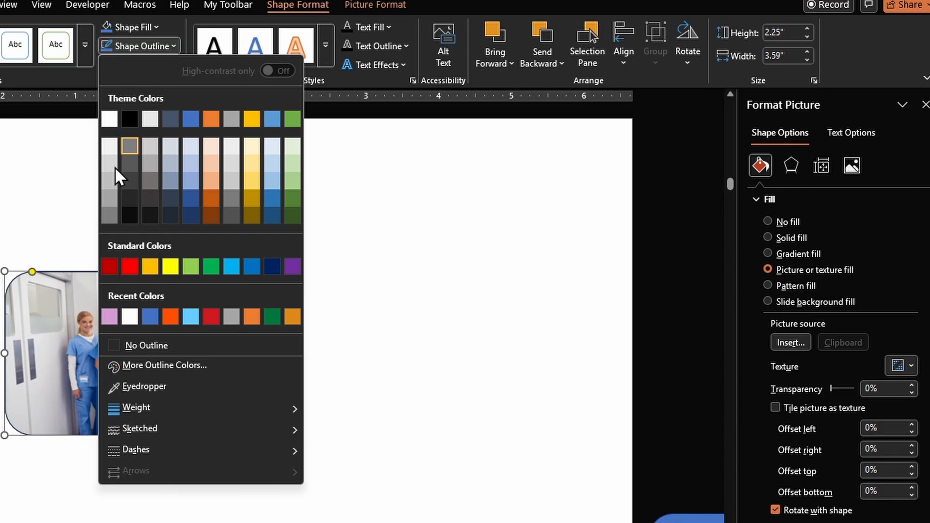
pyautogui.click(575, 387)
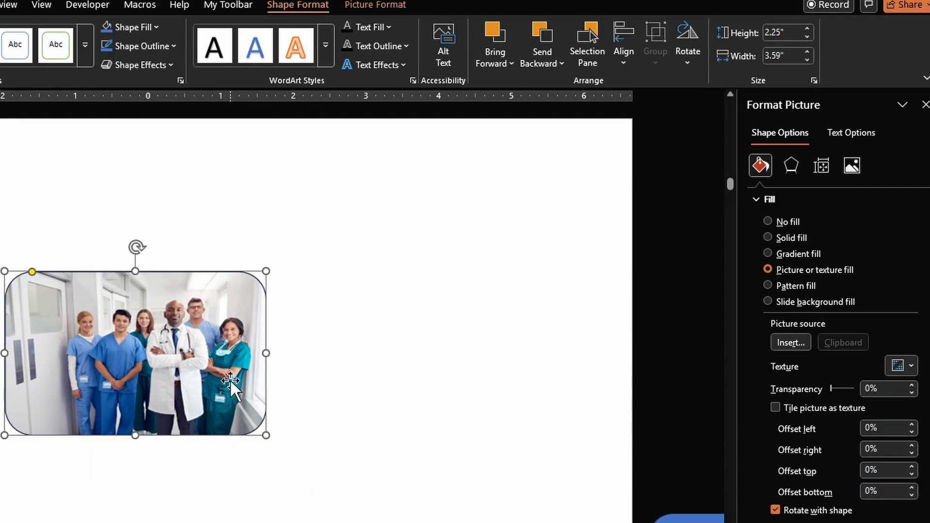
pyautogui.click(158, 47)
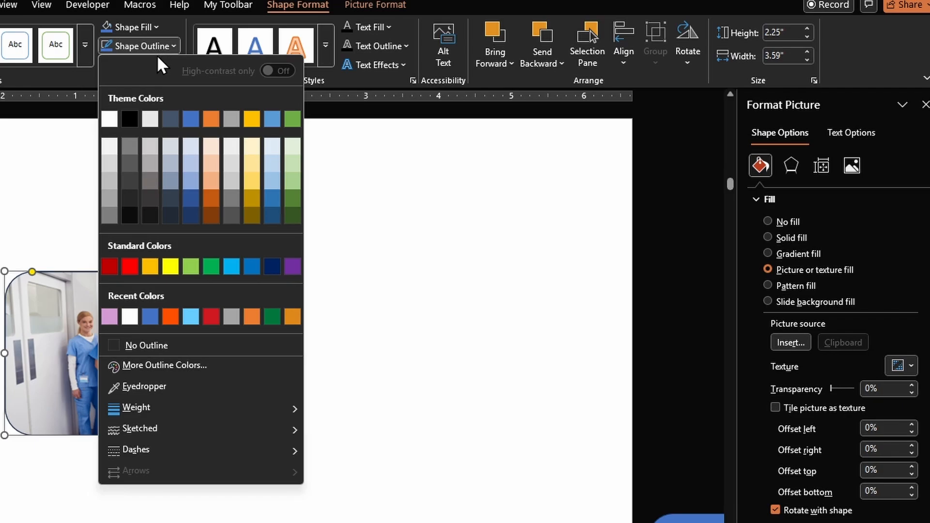
pyautogui.click(212, 119)
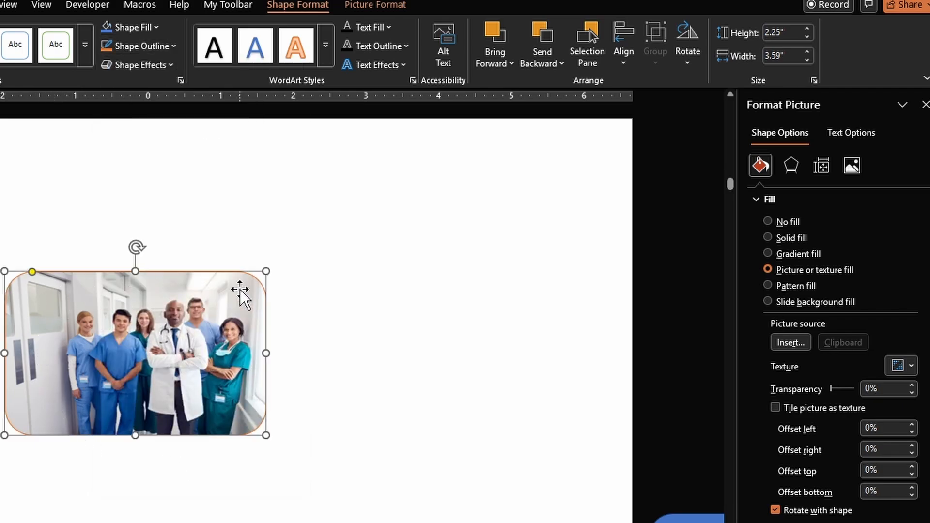
# - Sample the blue of the neighbouring rounded rectangle with the Eyedropper as the outline color of the picture-filled rounded rectangle
pyautogui.click(139, 46)
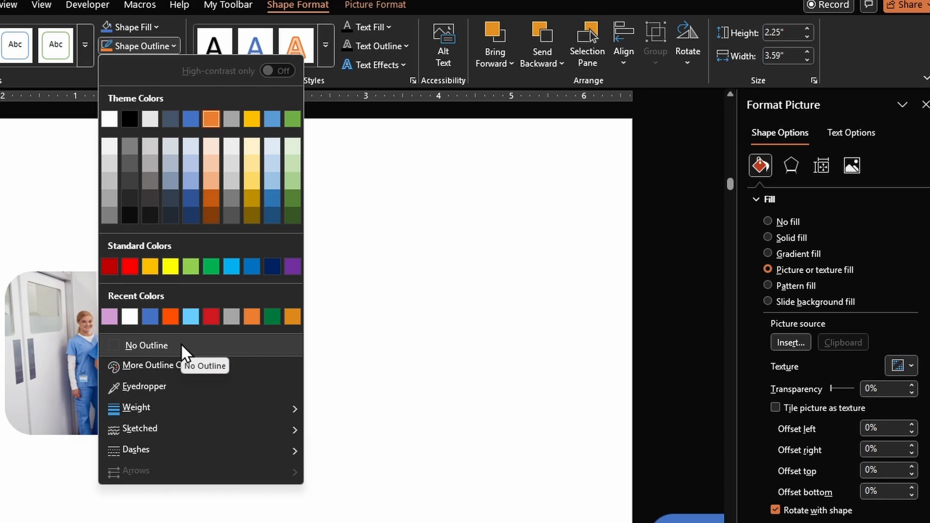
pyautogui.click(169, 366)
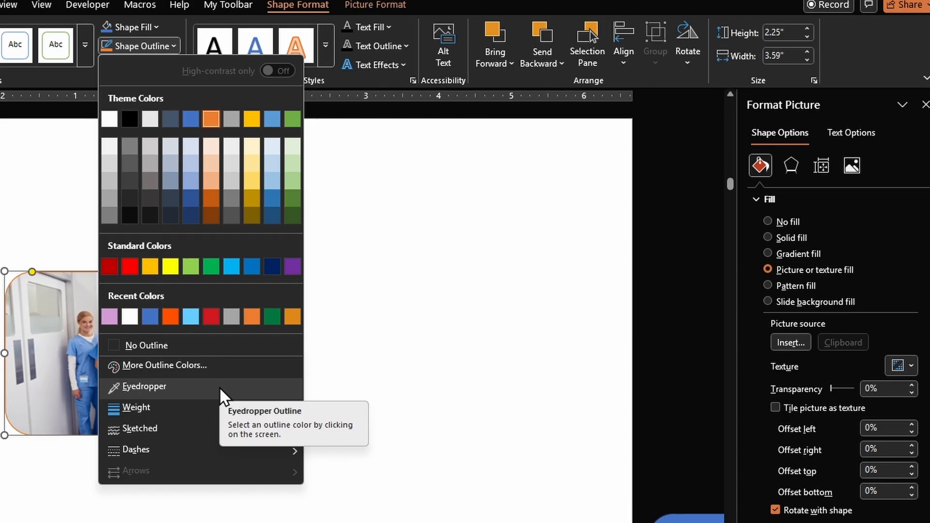
pyautogui.click(219, 387)
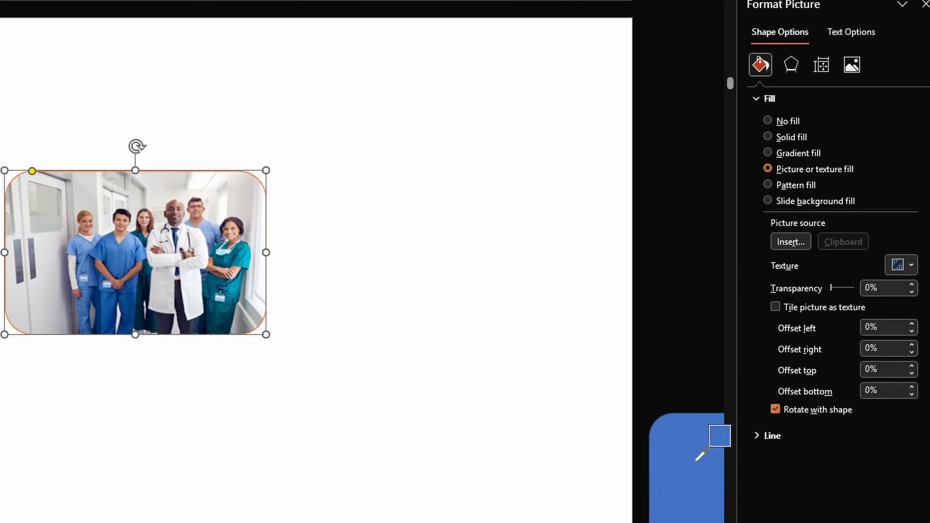
pyautogui.click(689, 453)
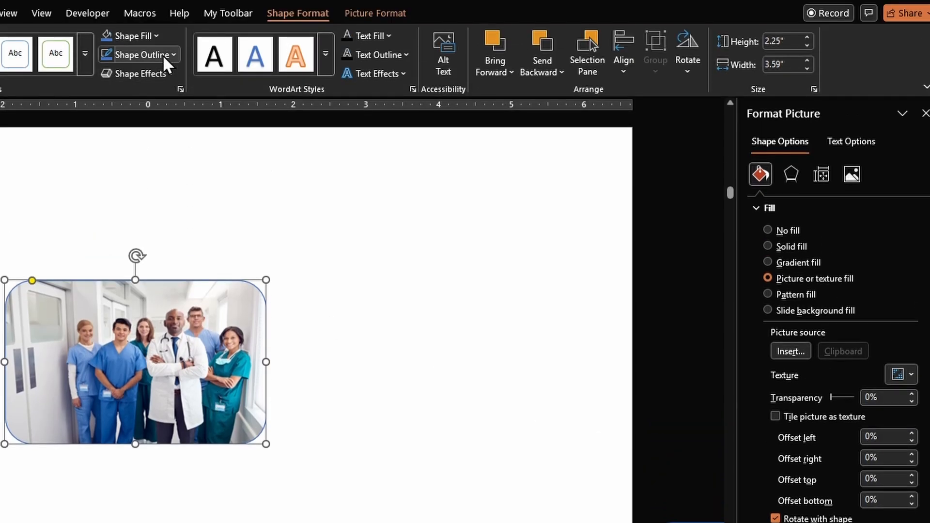
# - Set the outline weight of the picture-filled rounded rectangle to 4½ pt
pyautogui.click(163, 55)
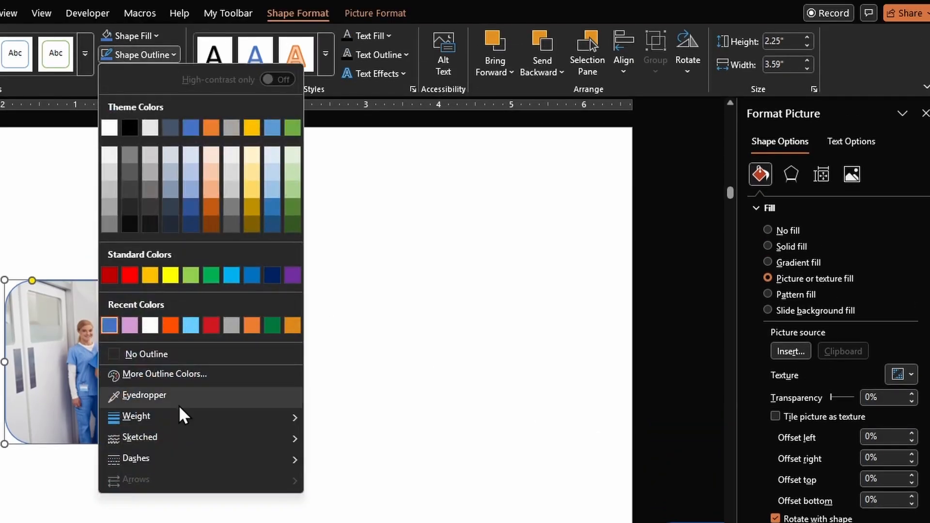
pyautogui.moveTo(183, 420)
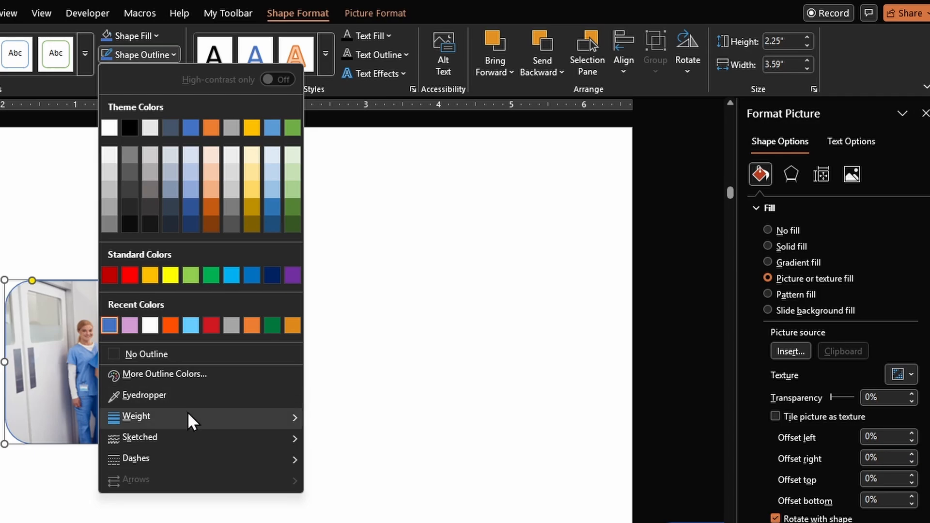
pyautogui.moveTo(192, 422)
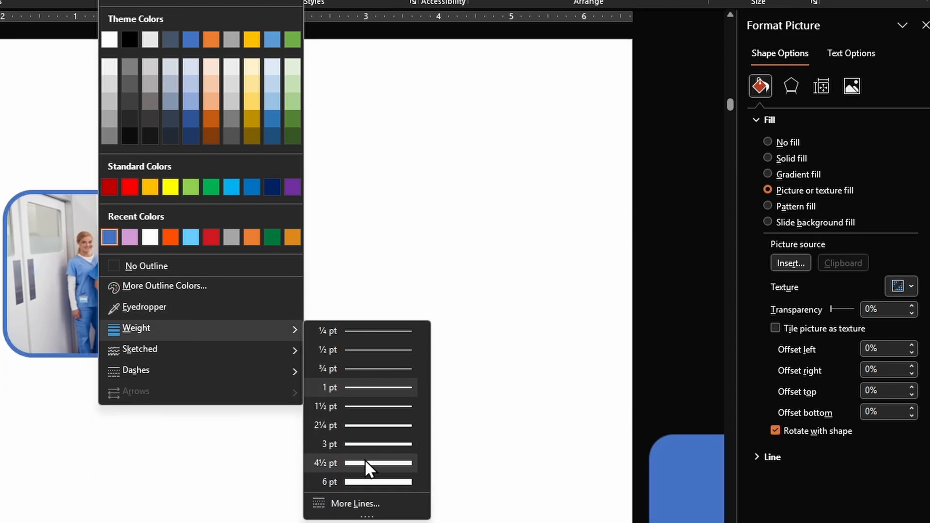
pyautogui.click(368, 463)
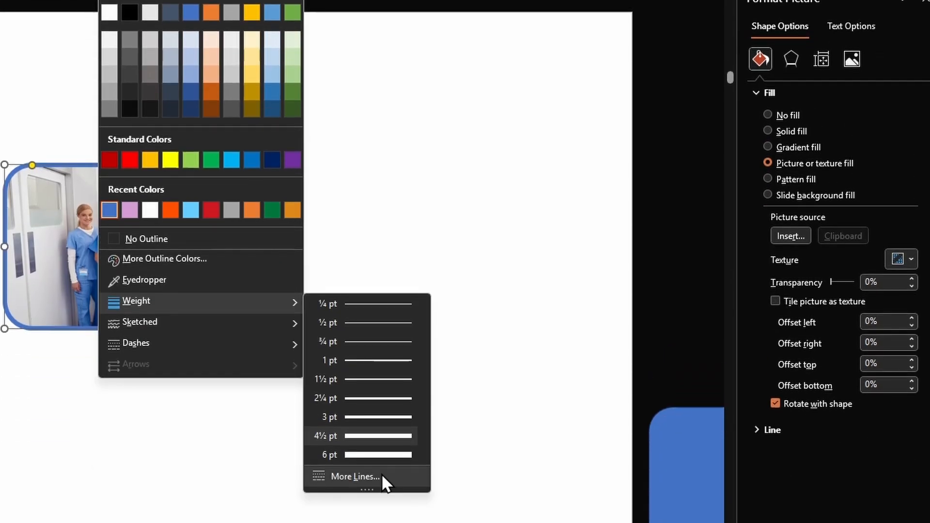
# - Open the detailed line options for the picture-filled rounded rectangle and set the outline width to 10 pt
pyautogui.click(382, 473)
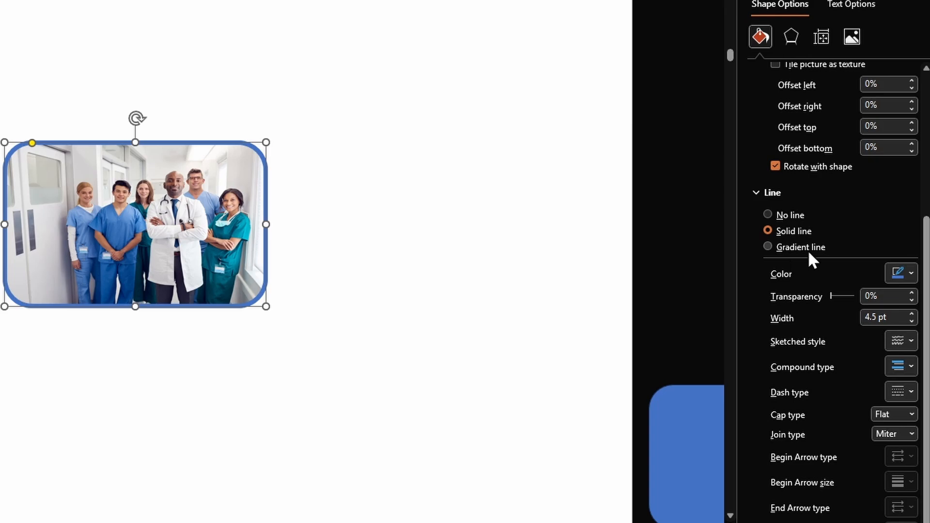
pyautogui.moveTo(734, 222); pyautogui.dragTo(700, 218)
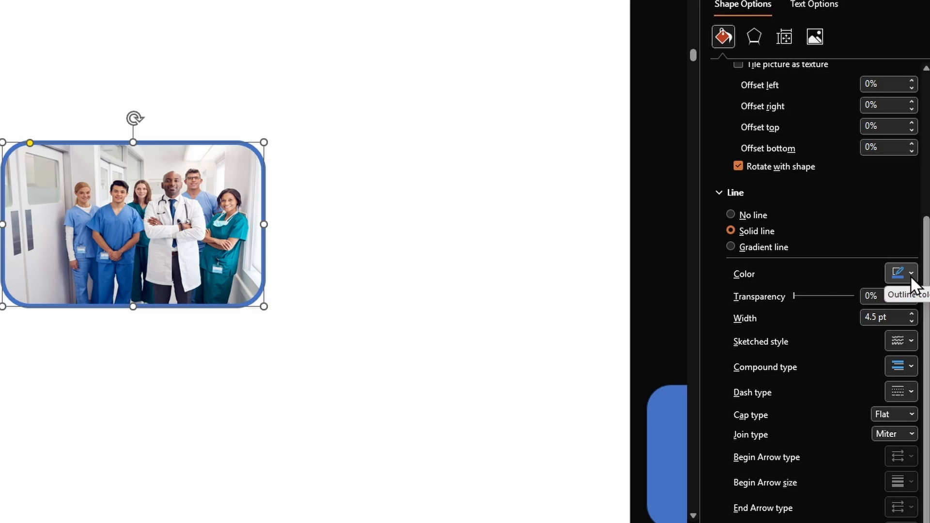
pyautogui.moveTo(795, 296)
pyautogui.mouseDown()
pyautogui.moveTo(824, 294)
pyautogui.moveTo(791, 296)
pyautogui.mouseUp()
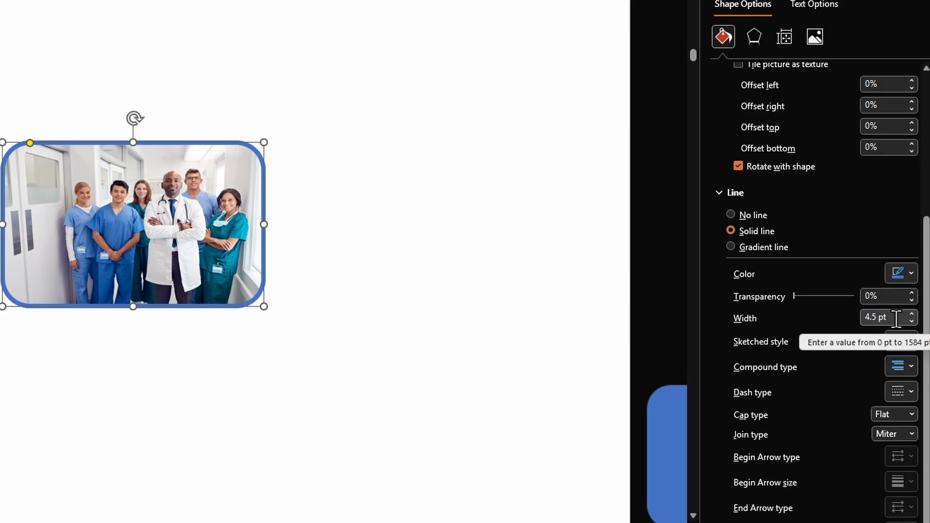
pyautogui.moveTo(896, 319); pyautogui.dragTo(855, 321)
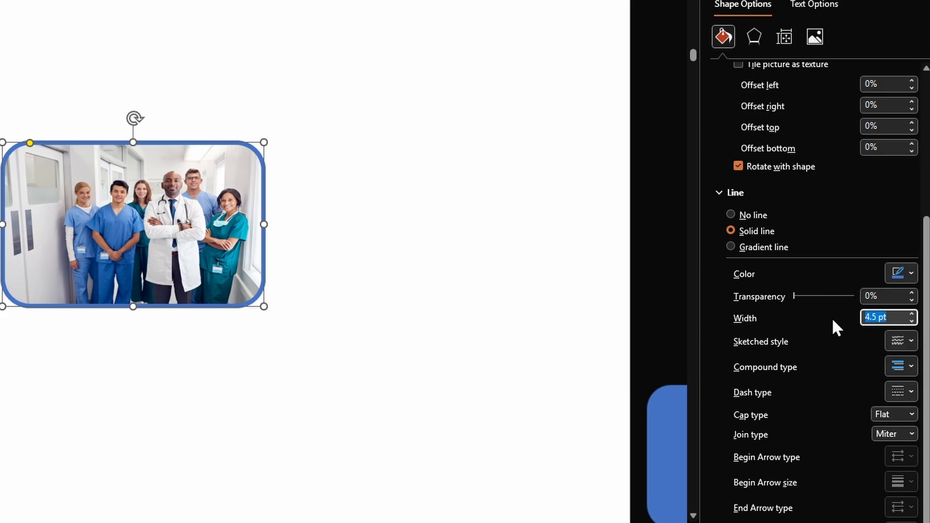
pyautogui.write('10')
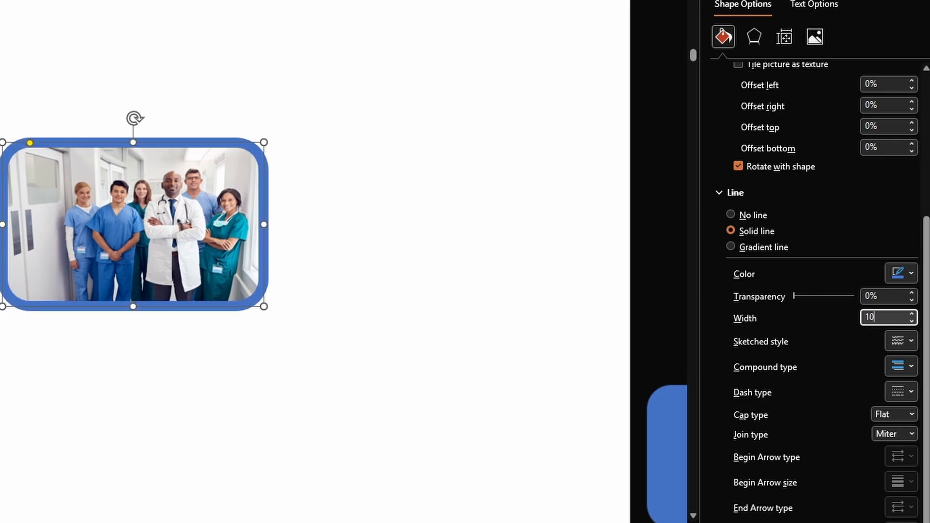
pyautogui.press('Tab')
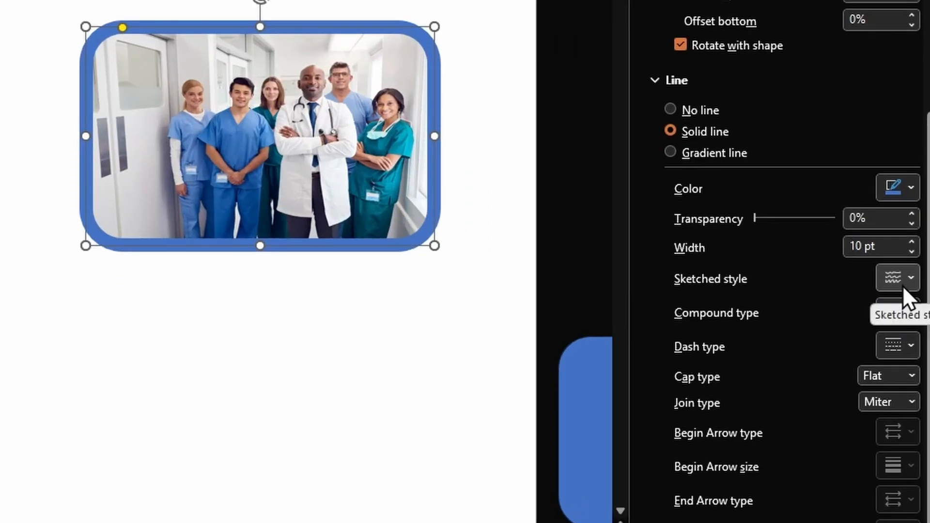
# - Try sketched styles on the picture-filled shape's outline, including a wavy freehand line and Scribble, and return it to a straight line
pyautogui.click(903, 345)
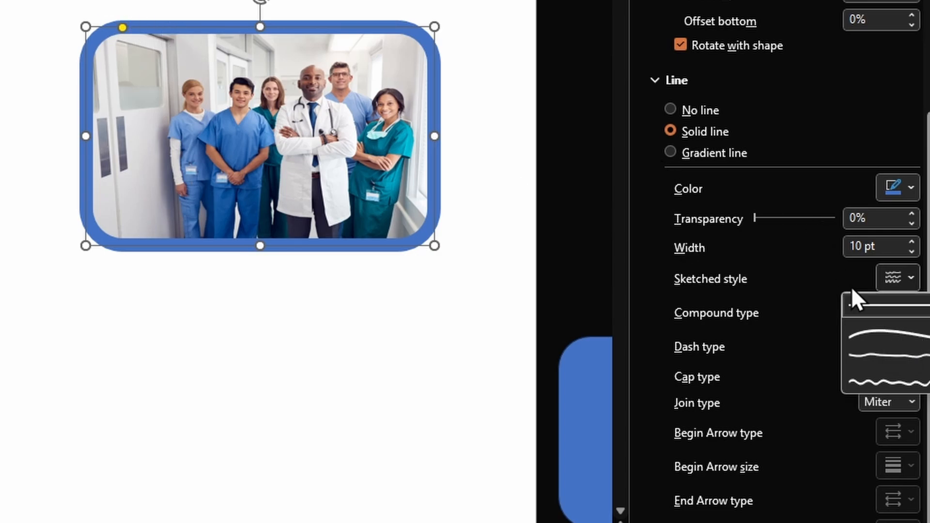
pyautogui.click(875, 334)
pyautogui.click(897, 277)
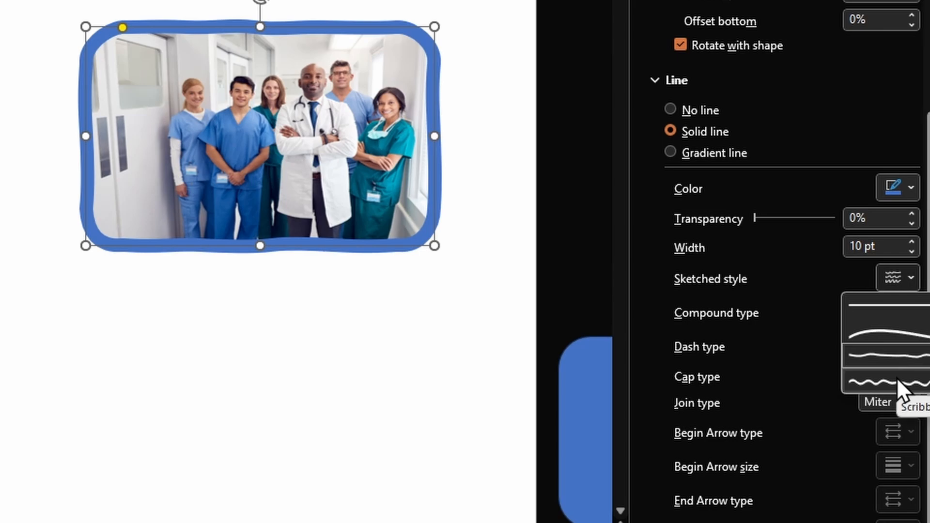
pyautogui.click(871, 376)
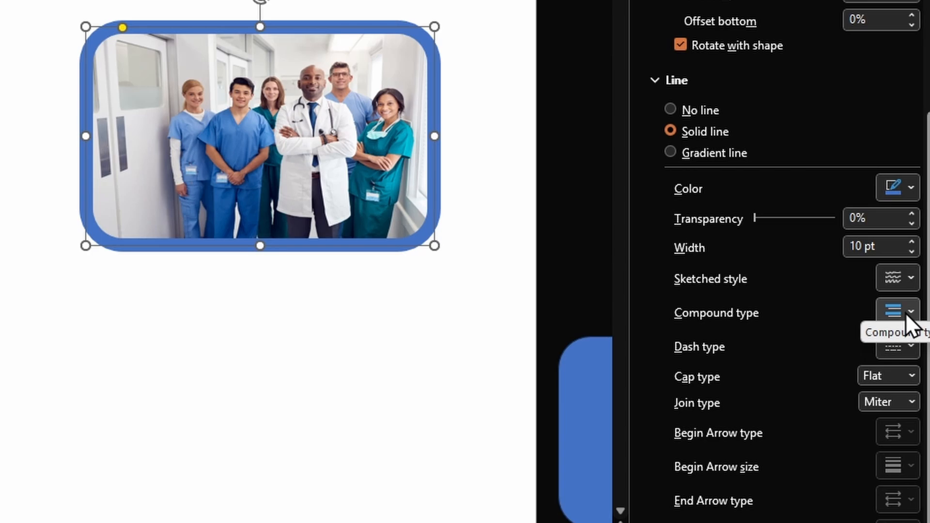
# - Try the double, Thick Thin, Thin Thick and triple compound types on the 10 pt outline, and return it to a single line
pyautogui.click(906, 312)
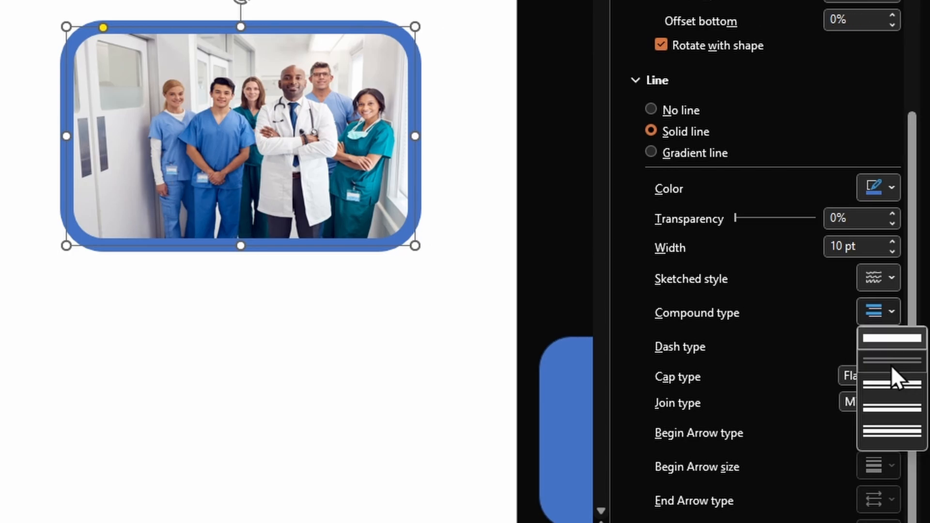
pyautogui.click(891, 363)
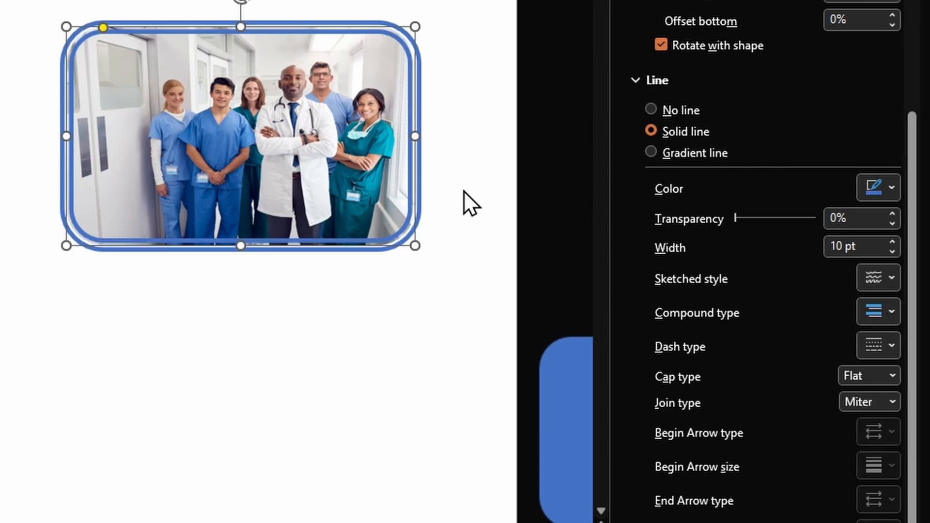
pyautogui.click(877, 310)
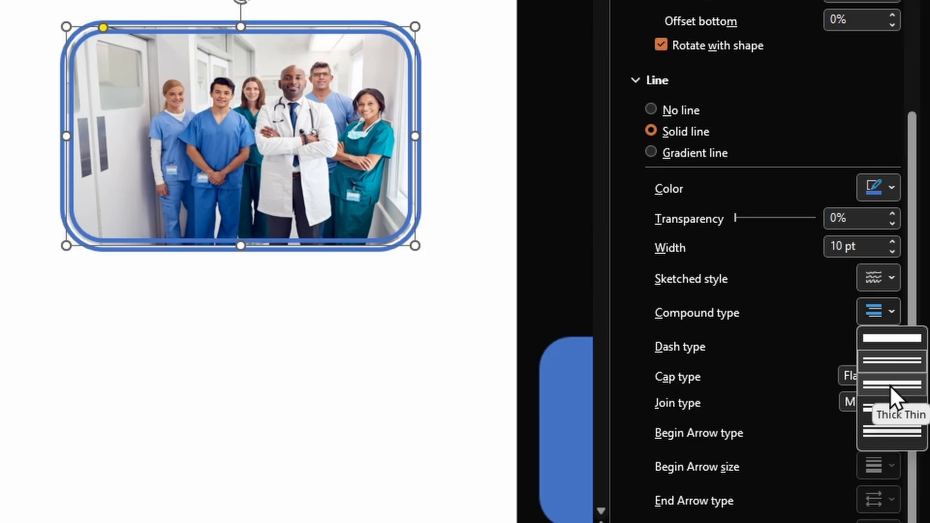
pyautogui.click(890, 385)
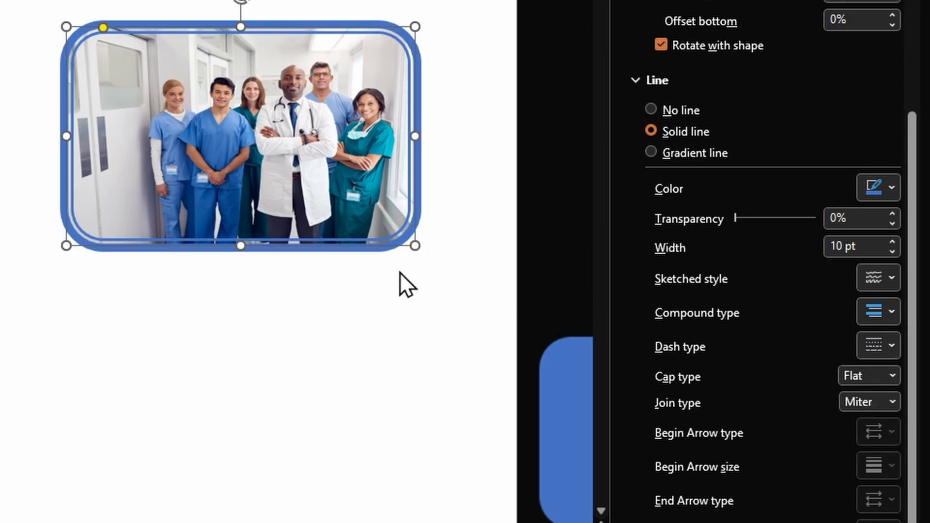
pyautogui.click(878, 311)
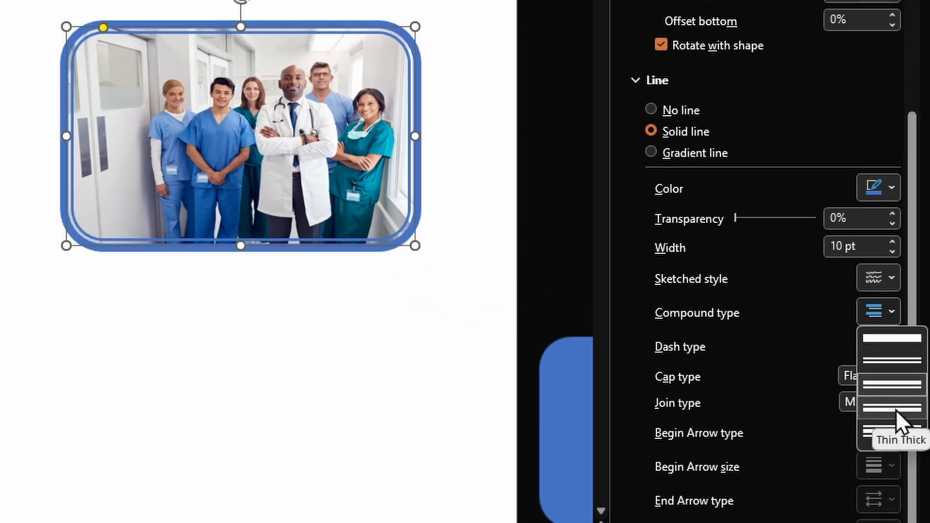
pyautogui.click(890, 408)
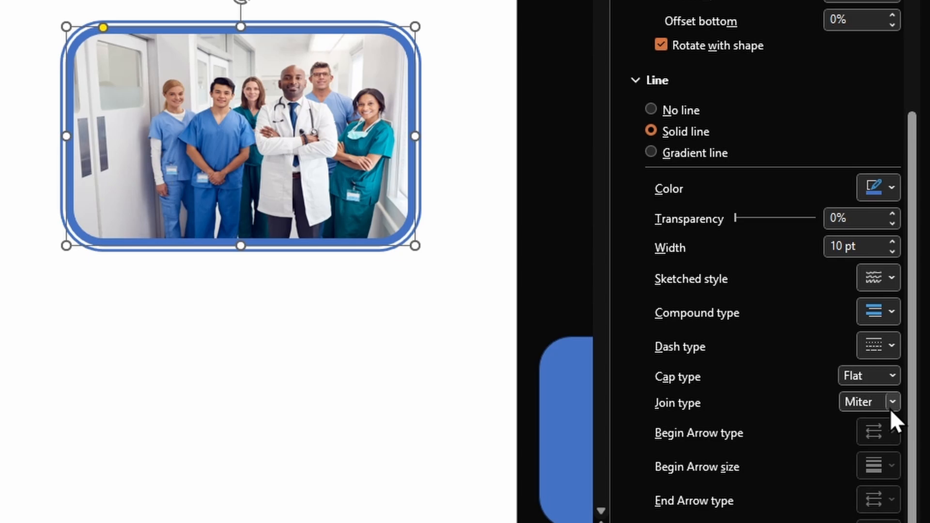
pyautogui.click(881, 313)
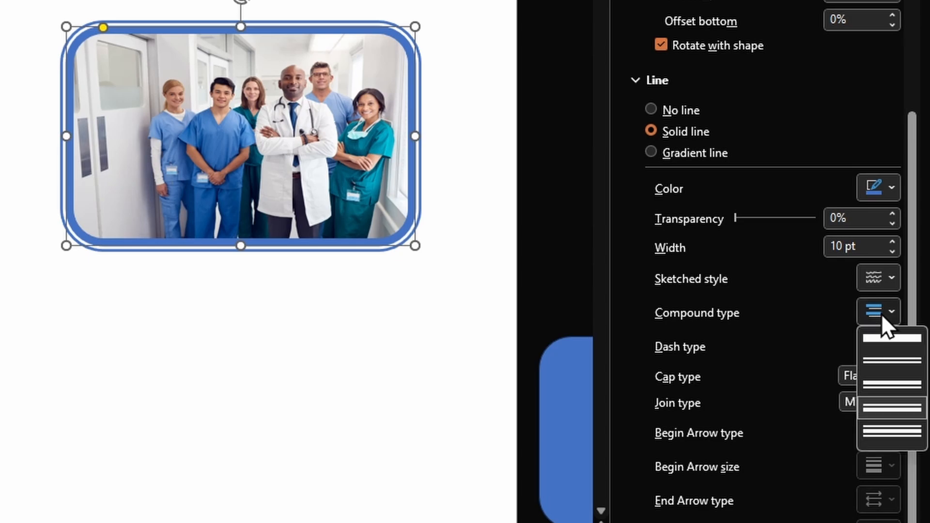
pyautogui.click(895, 429)
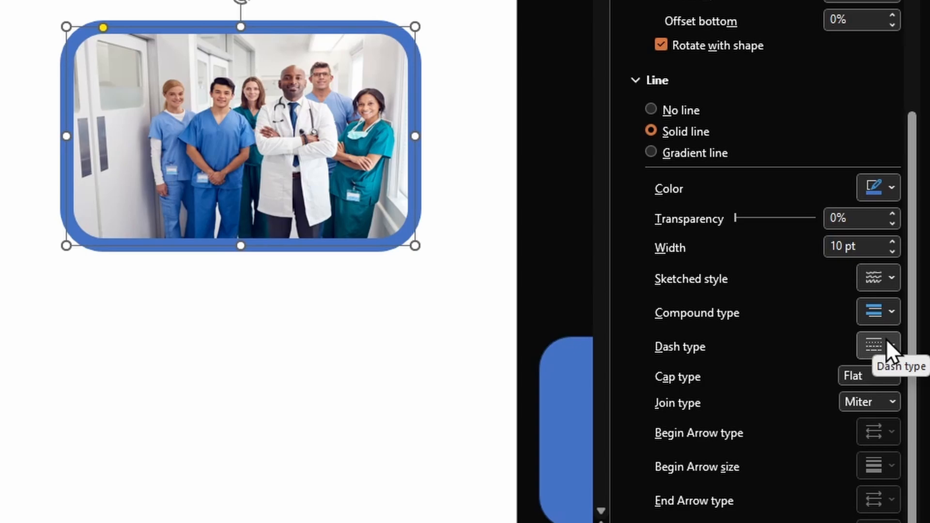
# - Try a dotted dash type with a 1 pt width on the picture-filled shape's outline, and undo the last change
pyautogui.click(882, 345)
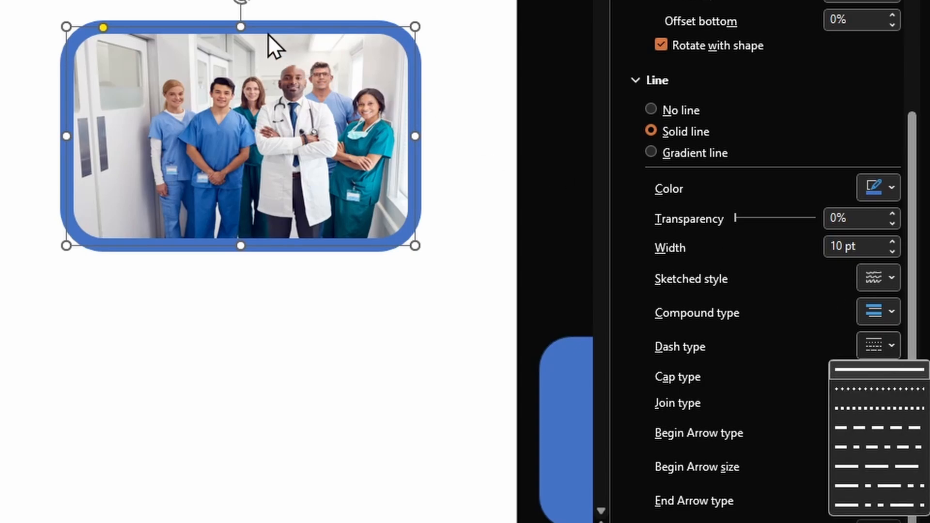
pyautogui.click(882, 448)
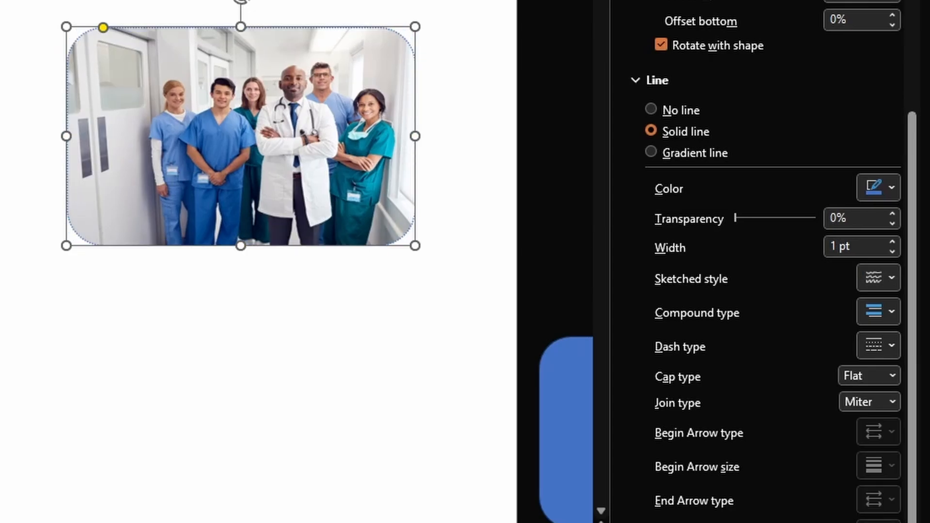
pyautogui.hotkey('ctrl', 'z')
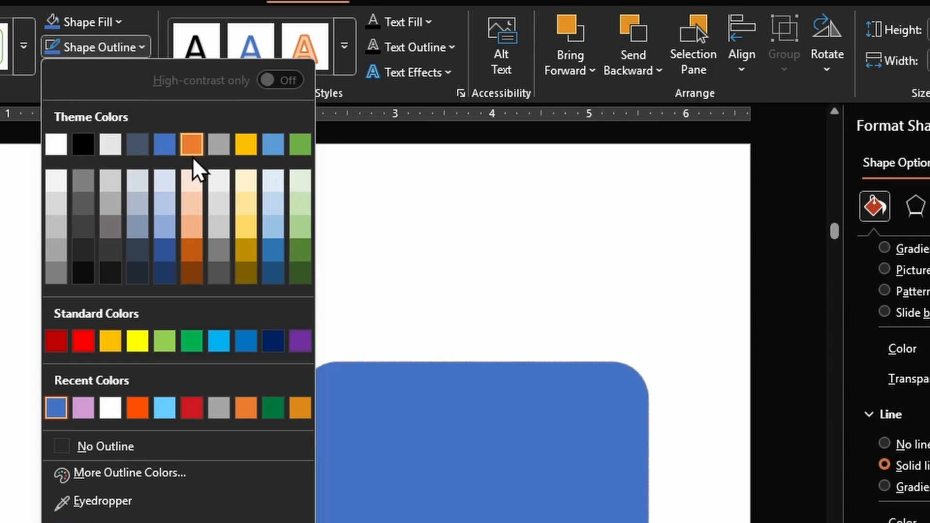
# - Give the rounded rectangle an outline in the orange theme color with a width of 2 pt
pyautogui.click(194, 150)
pyautogui.doubleClick(929, 522)
pyautogui.write('2')
pyautogui.press('Tab')
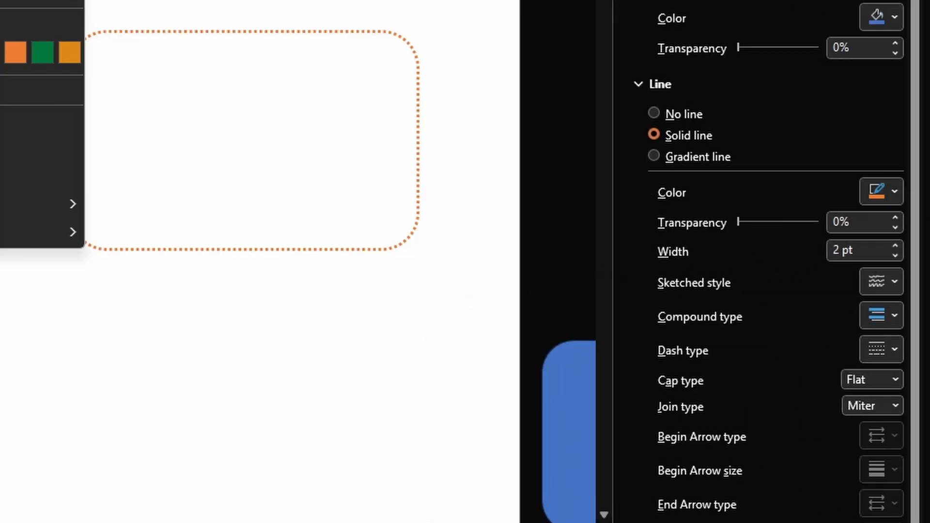
pyautogui.press('Escape')
# - Try the Square Dot dash type on the rounded rectangle's orange outline, and set the dash type to Dash
pyautogui.click(881, 348)
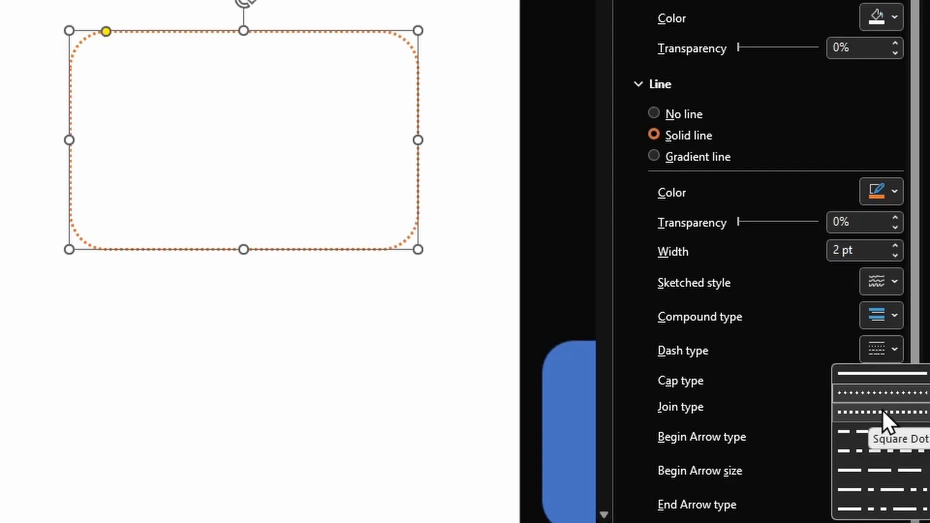
pyautogui.click(881, 413)
pyautogui.scroll(-1, 353, 228)
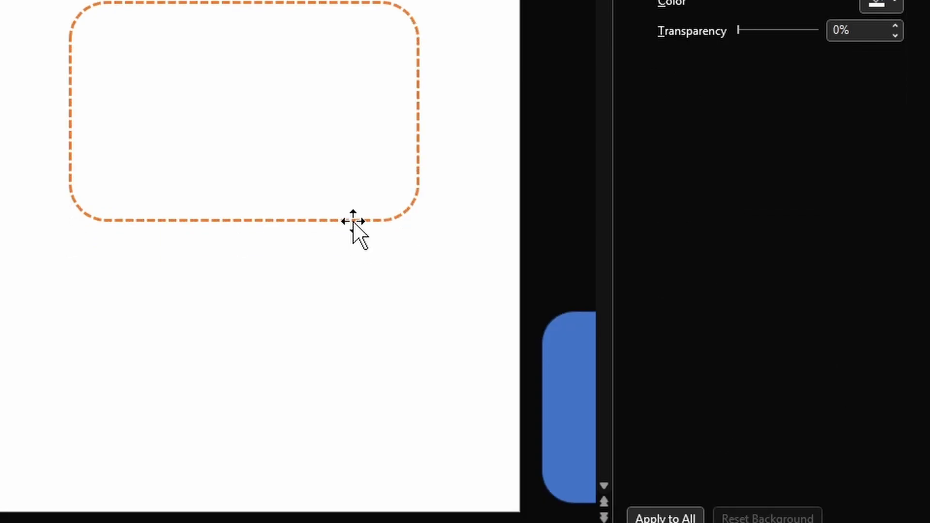
pyautogui.click(881, 396)
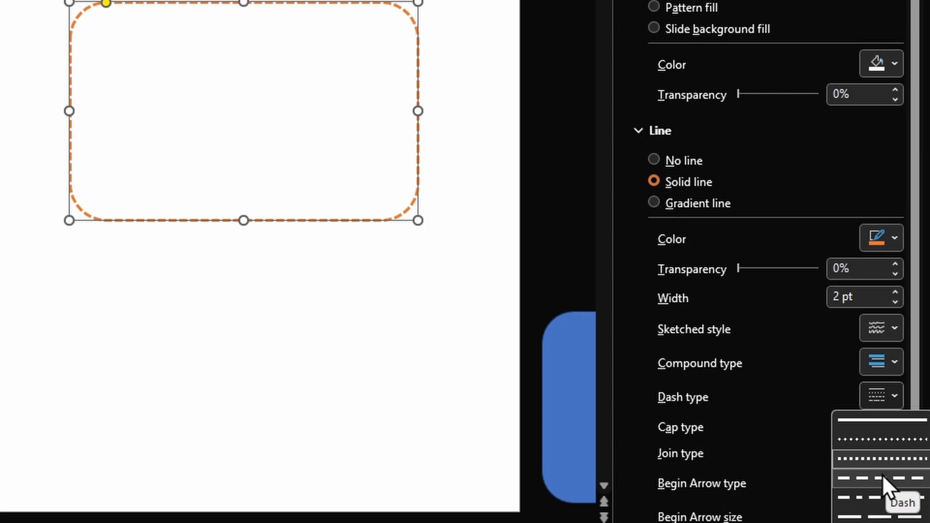
pyautogui.click(882, 475)
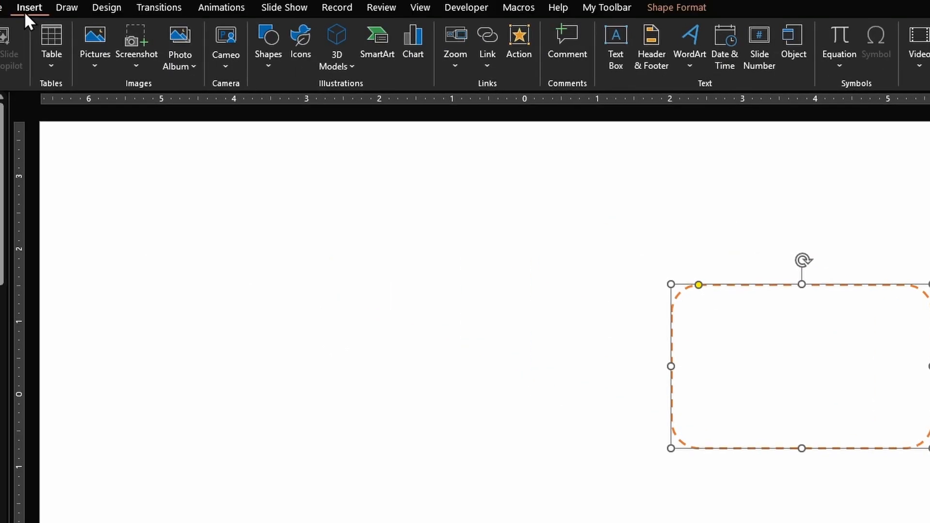
# - Draw an elbow connector in the upper right of the slide and move the dashed rounded rectangle to the slide's left side
pyautogui.click(266, 67)
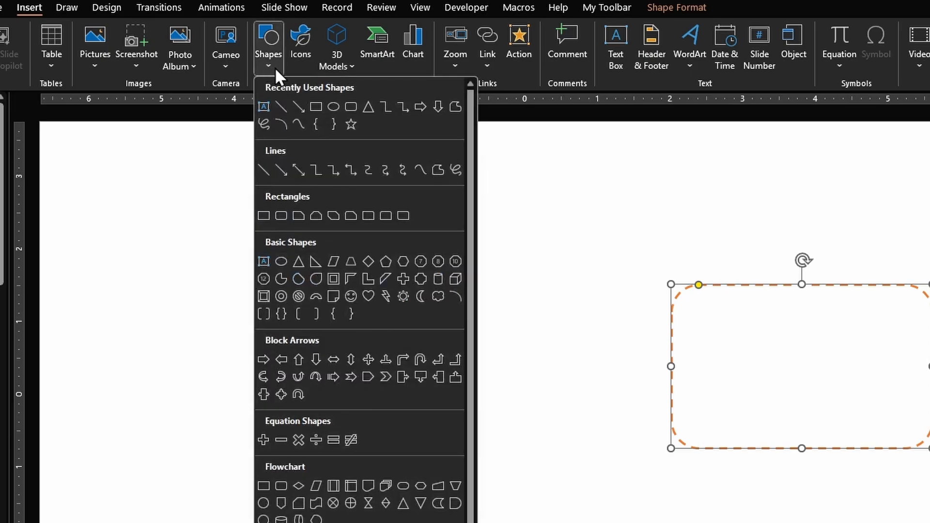
pyautogui.click(316, 169)
pyautogui.moveTo(740, 154); pyautogui.dragTo(862, 263)
pyautogui.moveTo(872, 431); pyautogui.dragTo(293, 460)
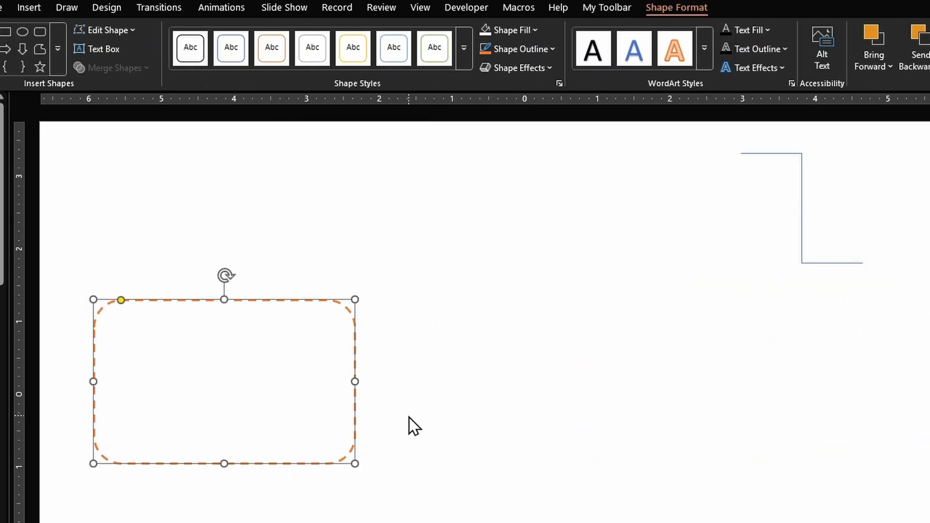
# - Color the elbow connector with the orange theme color and set its line width to 2 pt
pyautogui.click(844, 263)
pyautogui.click(521, 49)
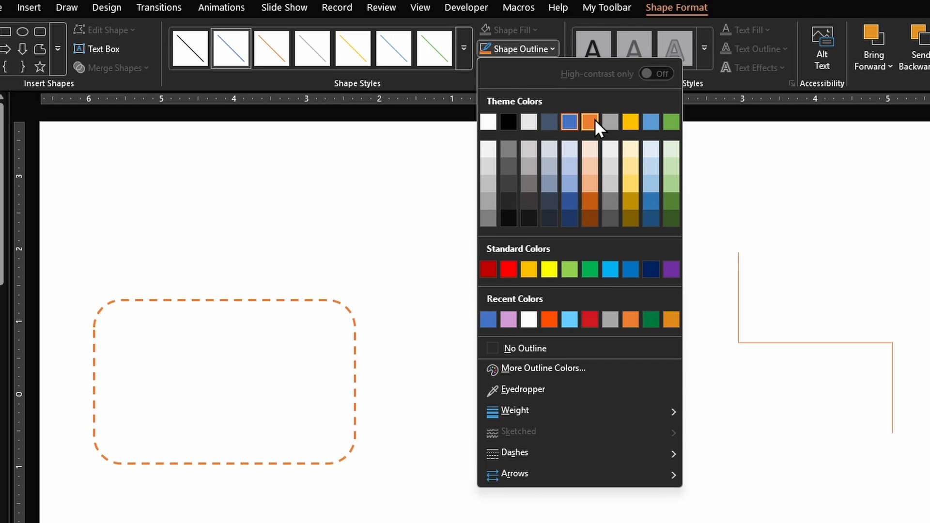
pyautogui.click(594, 121)
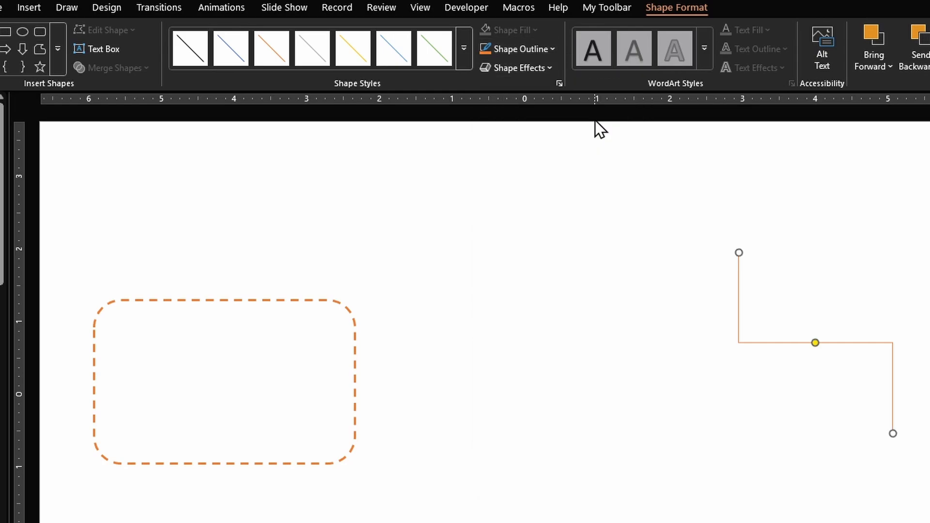
pyautogui.click(558, 84)
pyautogui.click(876, 299)
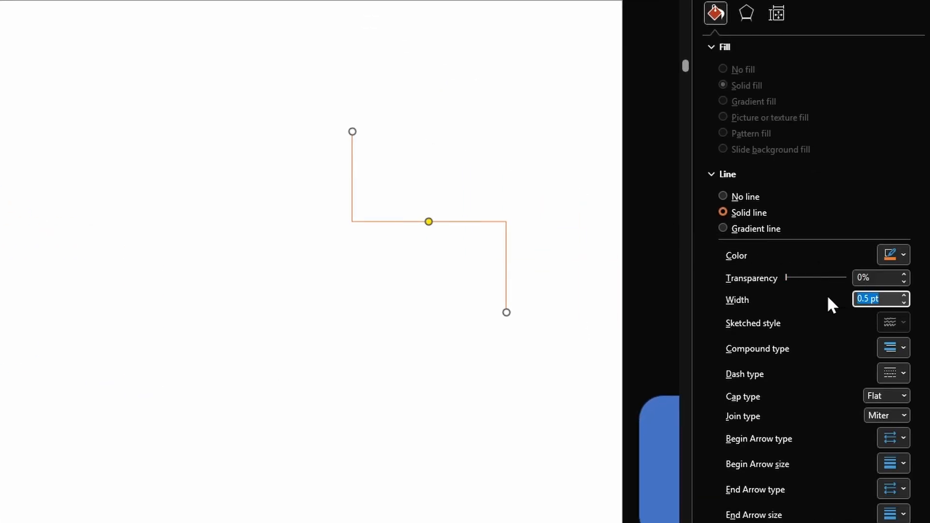
pyautogui.write('2')
pyautogui.press('Tab')
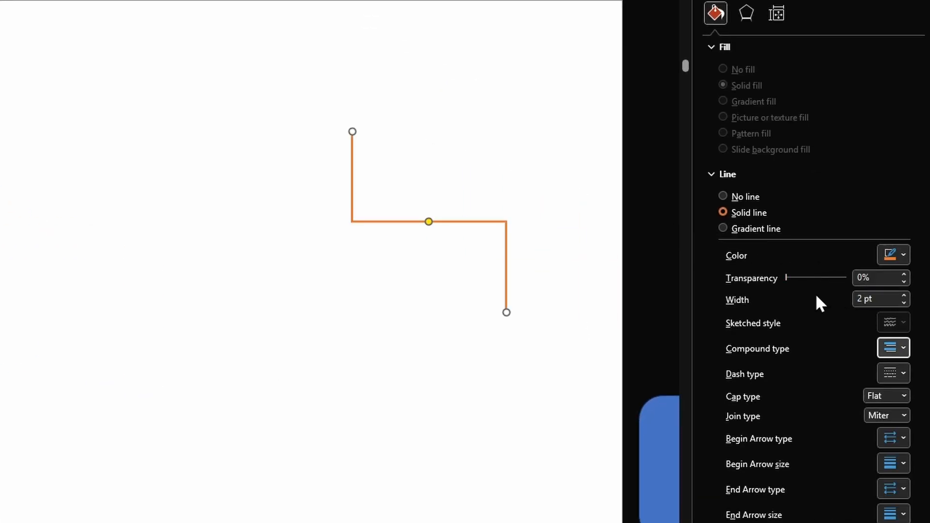
# - Set the elbow connector's cap type to Round and its line width to 10 pt
pyautogui.click(903, 396)
pyautogui.click(904, 396)
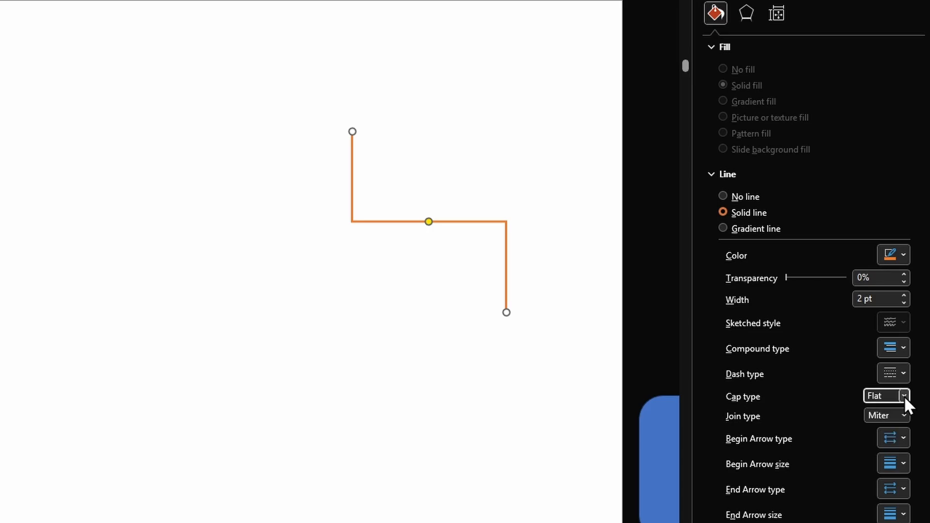
pyautogui.click(903, 396)
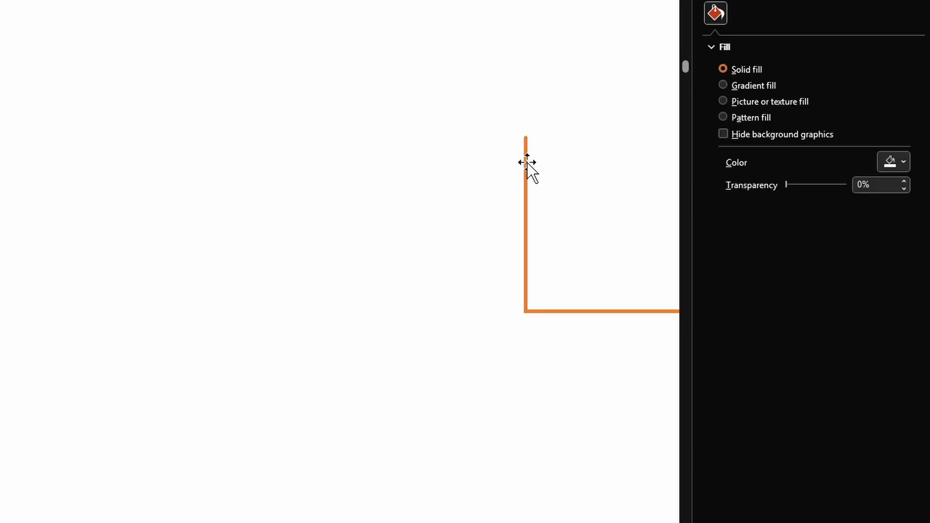
pyautogui.click(528, 166)
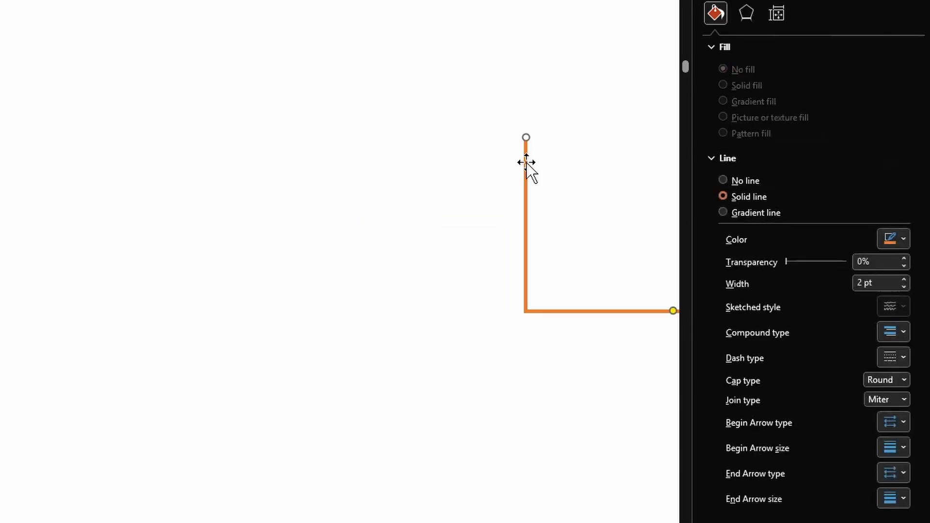
pyautogui.click(876, 283)
pyautogui.write('10')
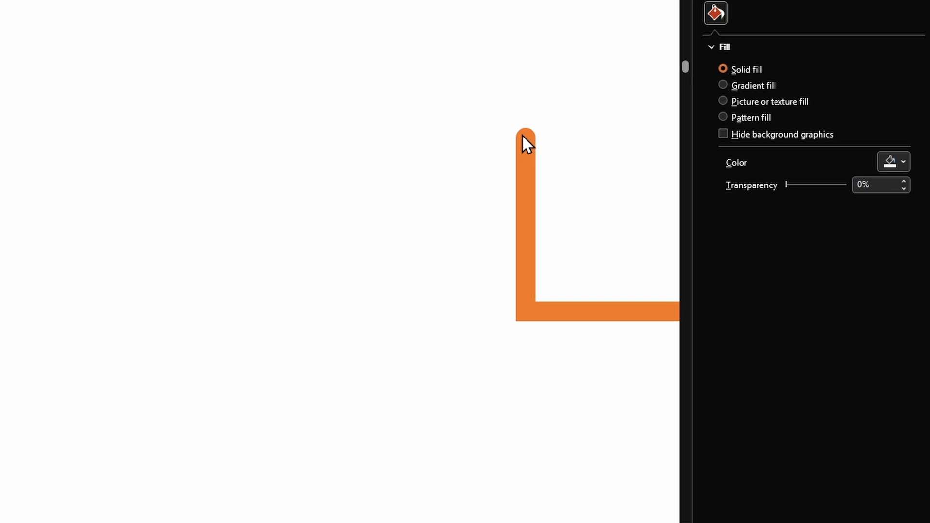
# - Compare the Flat and Square cap types on the elbow connector, finishing with Flat
pyautogui.click(525, 140)
pyautogui.click(904, 379)
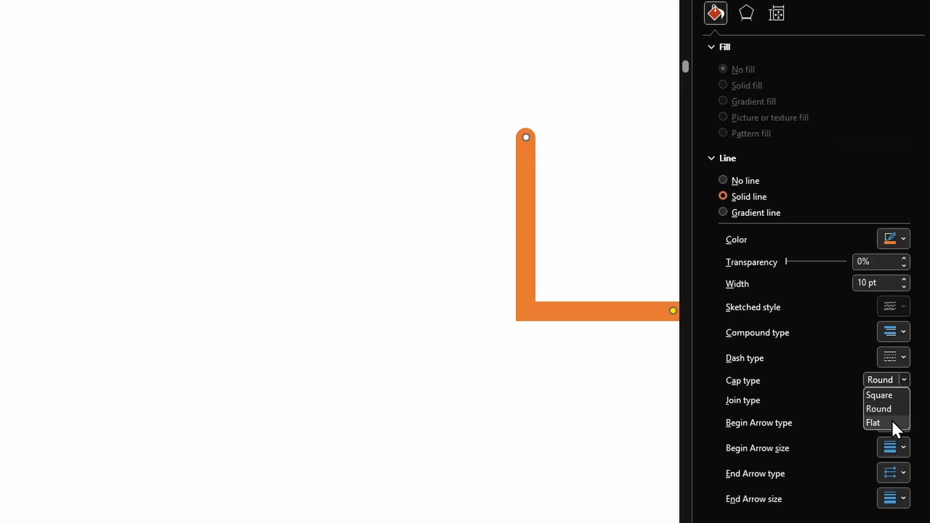
pyautogui.click(892, 421)
pyautogui.click(891, 381)
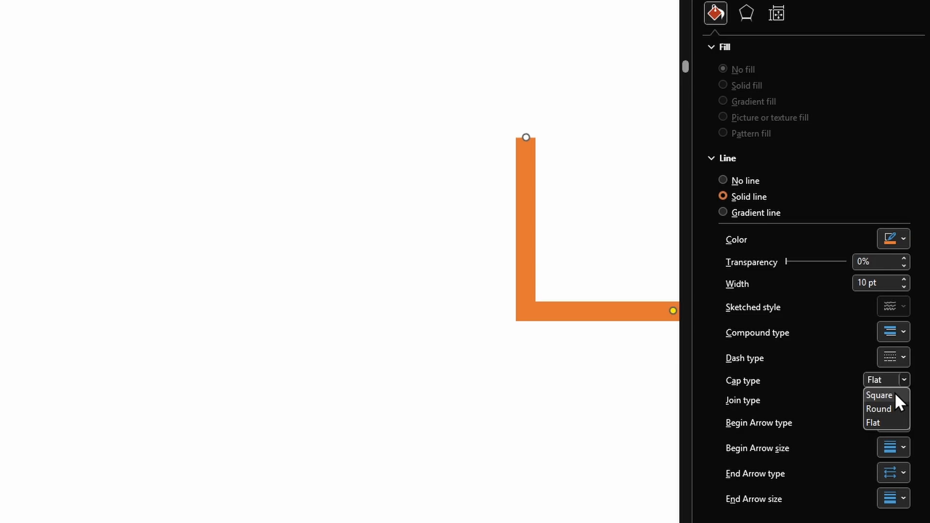
pyautogui.click(894, 393)
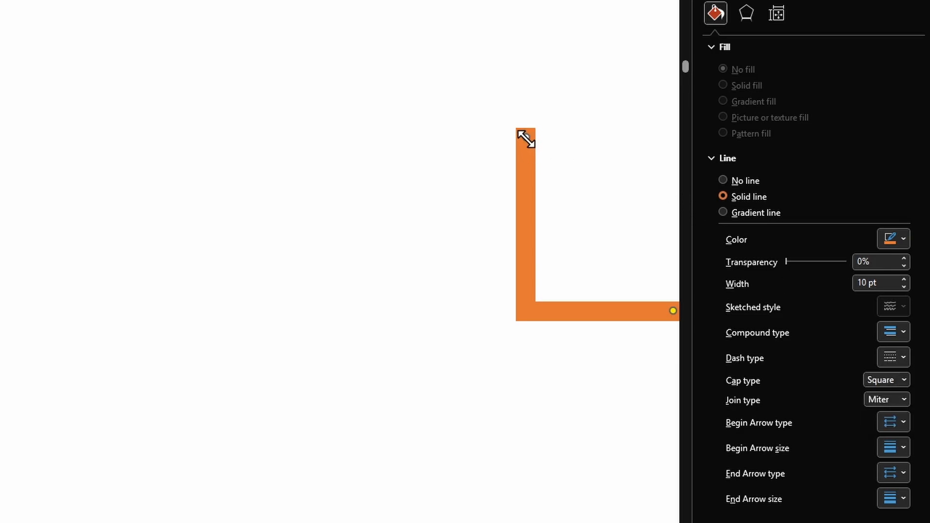
pyautogui.click(903, 380)
pyautogui.click(891, 420)
pyautogui.click(903, 379)
pyautogui.click(891, 393)
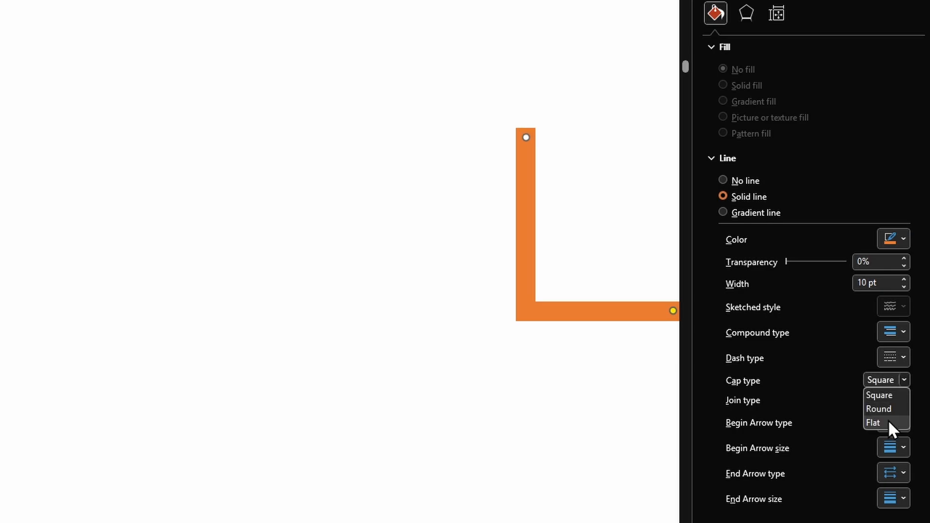
pyautogui.click(888, 420)
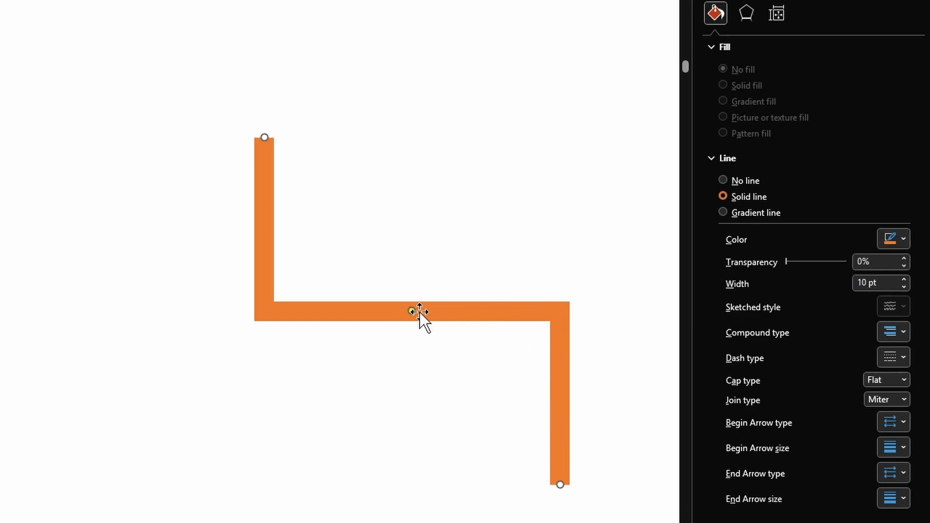
# - Try the Bevel join type on the elbow connector's corners, and set the join type to Round
pyautogui.click(904, 399)
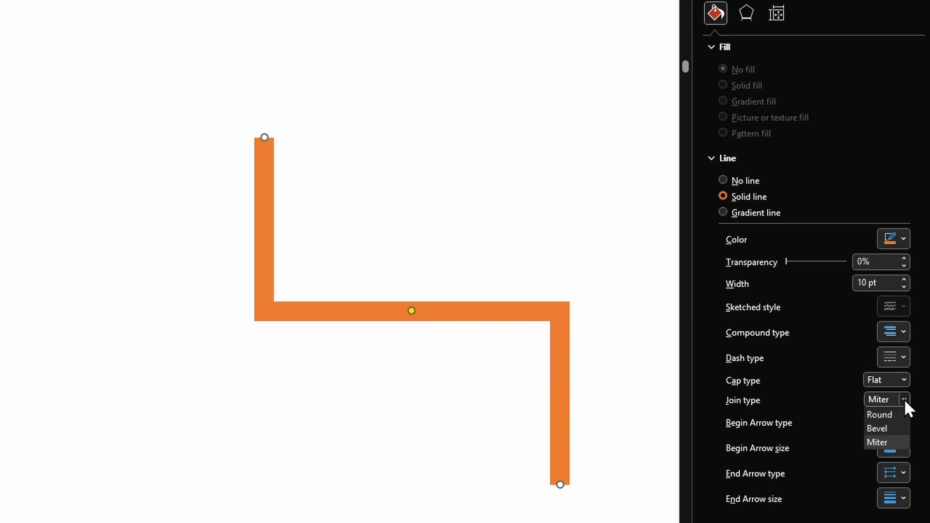
pyautogui.click(887, 428)
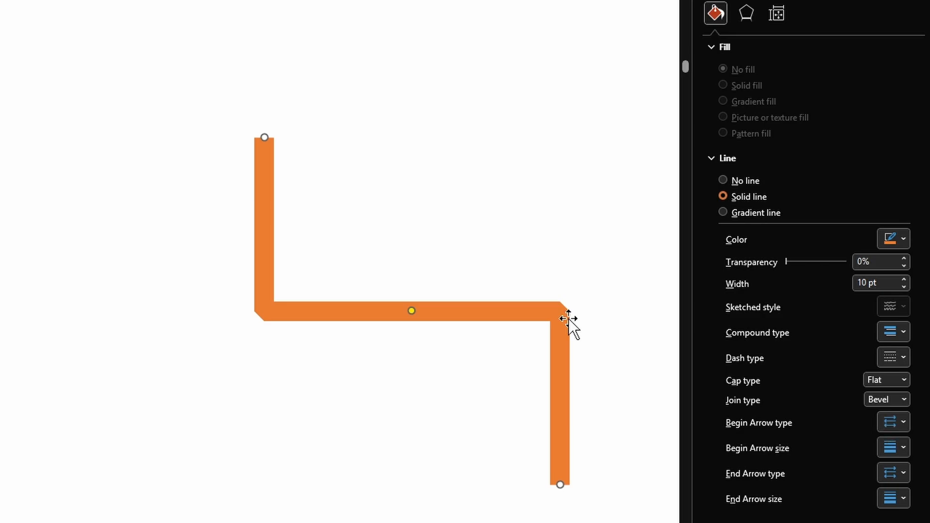
pyautogui.click(904, 399)
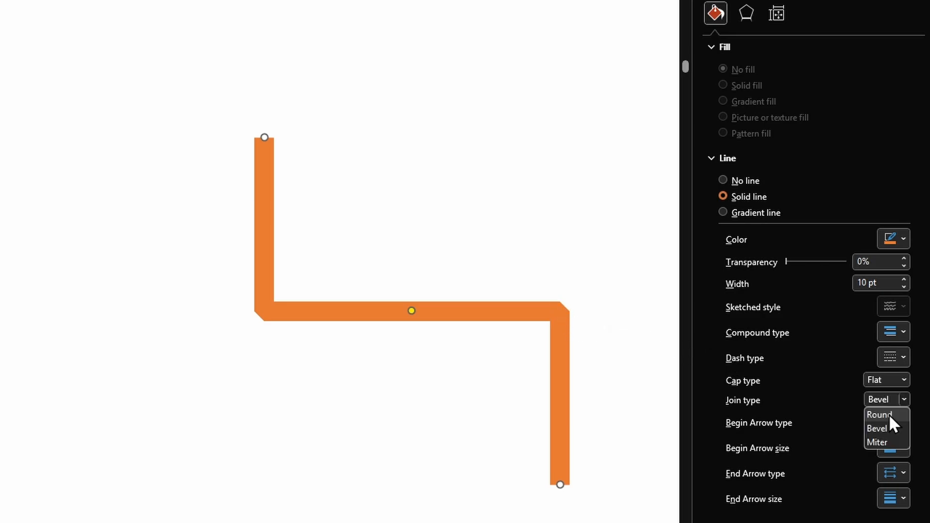
pyautogui.click(888, 414)
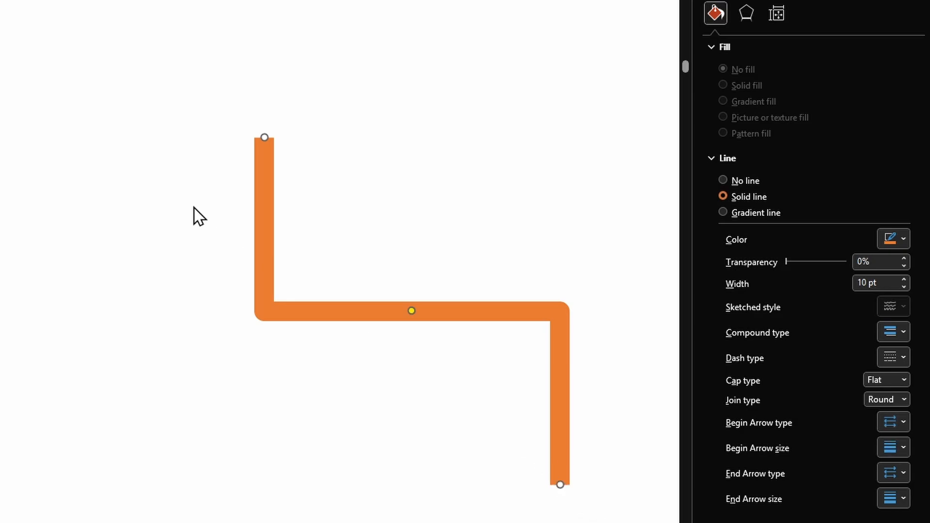
# - Add a solid Arrow head to both the beginning and the end of the elbow connector
pyautogui.click(894, 422)
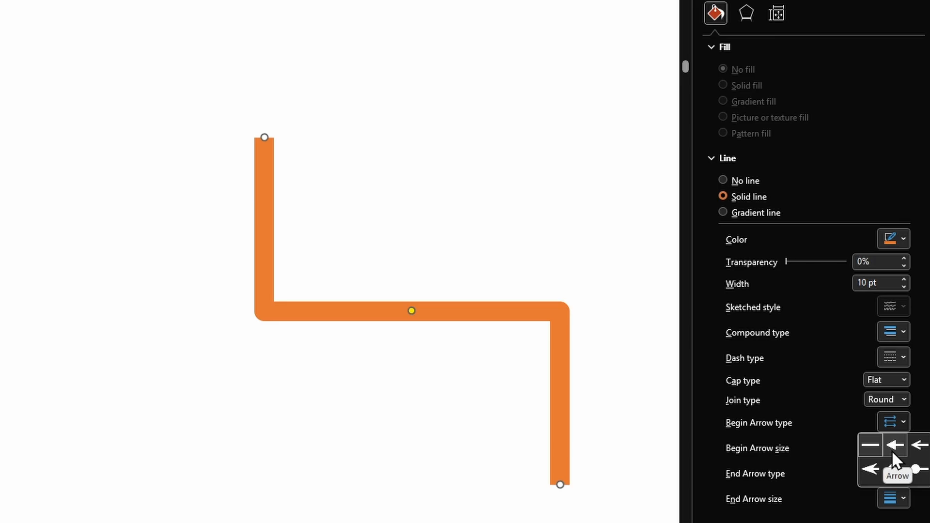
pyautogui.click(894, 445)
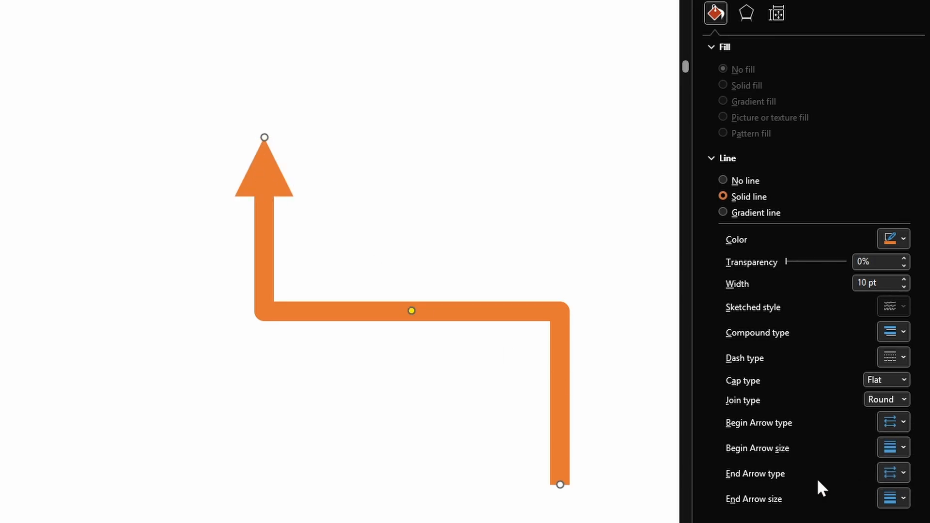
pyautogui.click(900, 475)
pyautogui.click(898, 495)
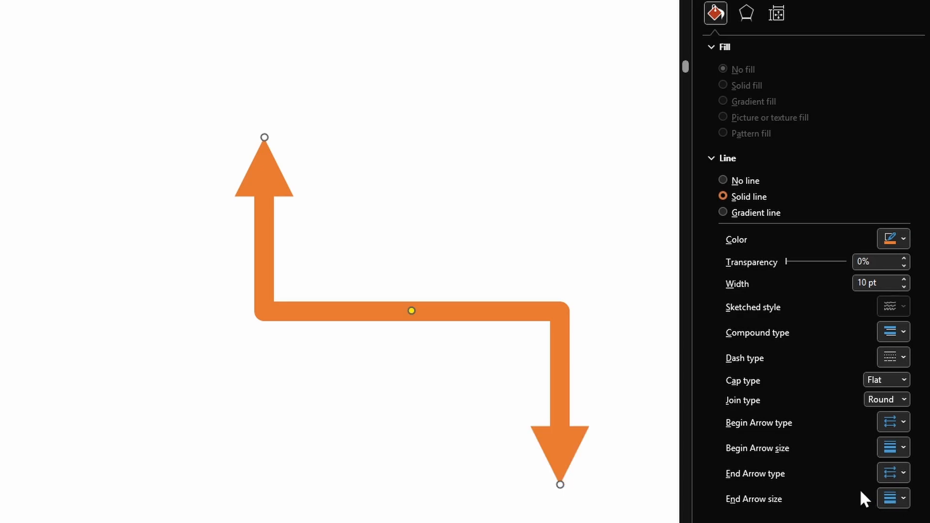
# - Look through the begin arrow types and try the smallest arrow size at both ends of the connector
pyautogui.click(902, 422)
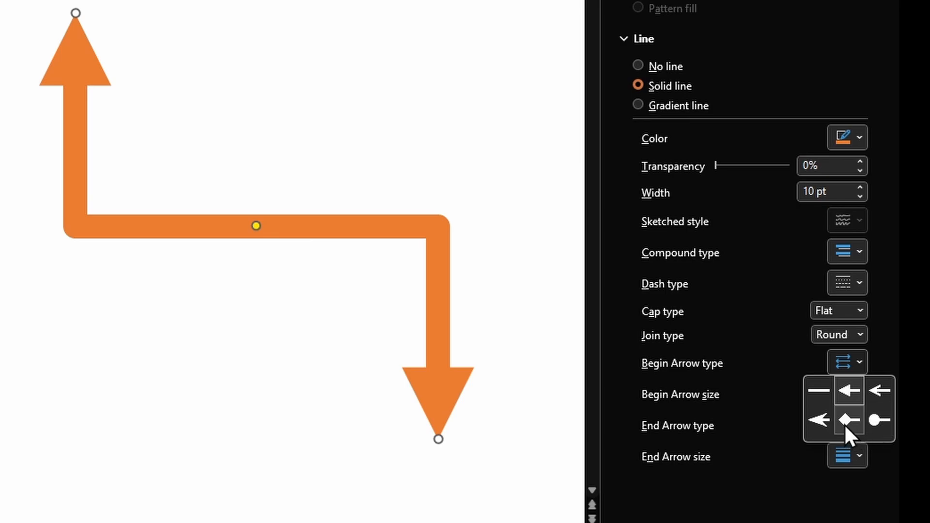
pyautogui.press('Escape')
pyautogui.click(859, 392)
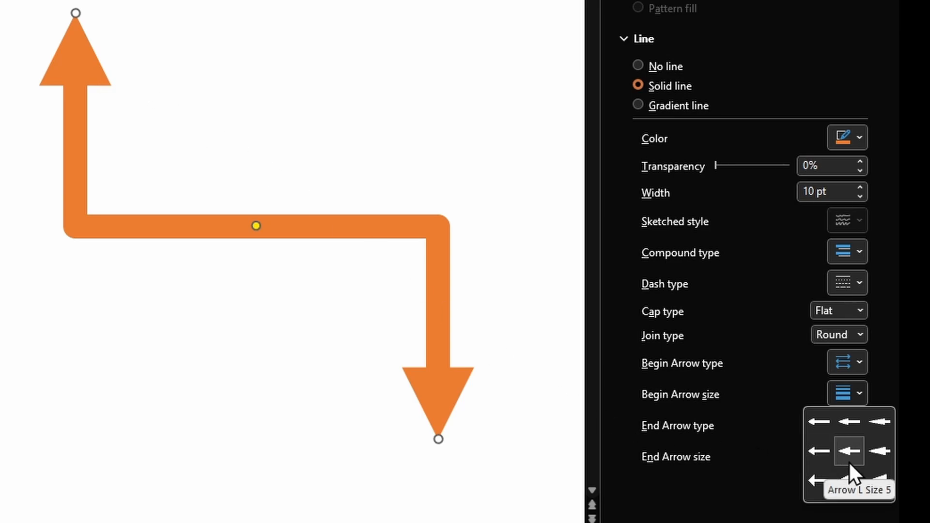
pyautogui.click(818, 422)
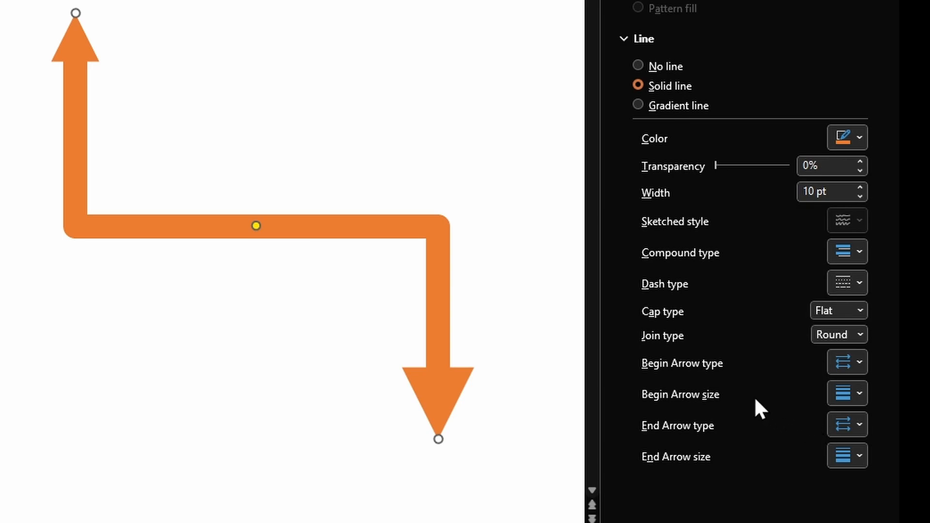
pyautogui.click(849, 452)
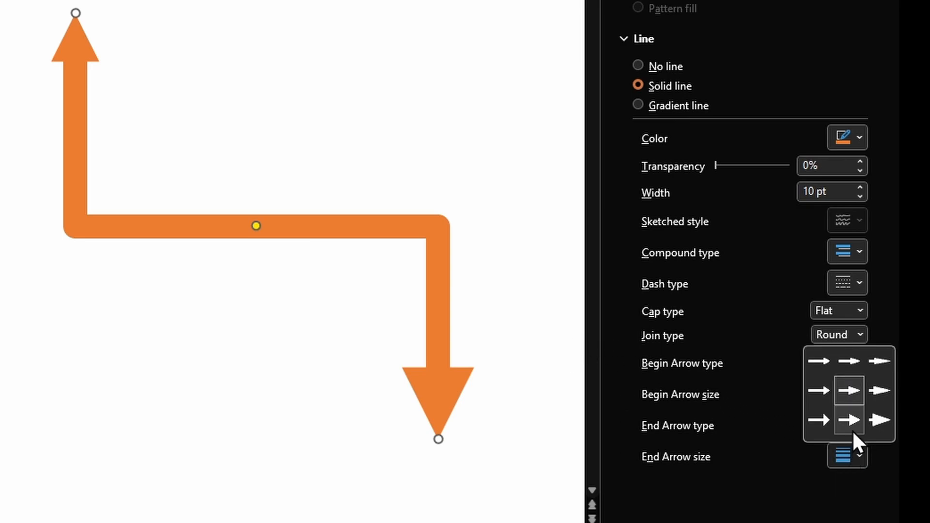
pyautogui.click(823, 364)
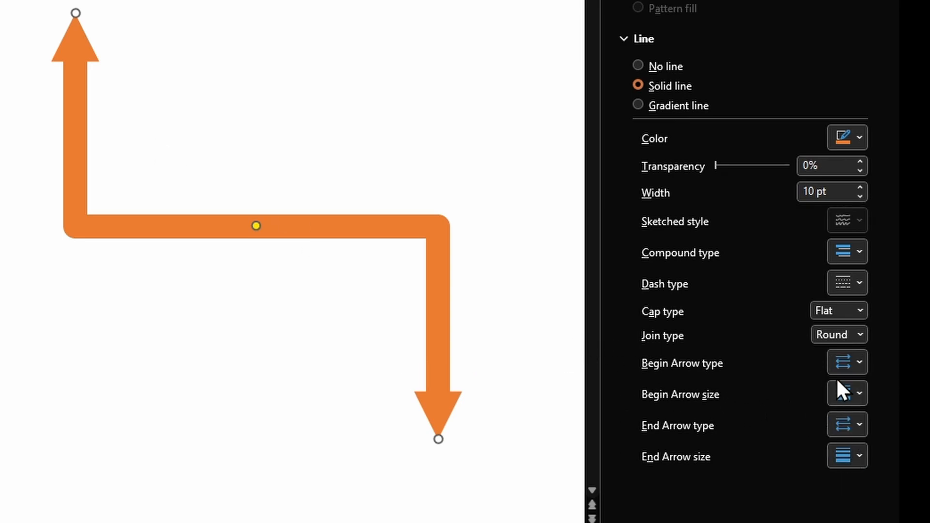
# - Set the connector's begin and end arrow sizes to the largest option
pyautogui.click(850, 395)
pyautogui.click(879, 480)
pyautogui.click(848, 455)
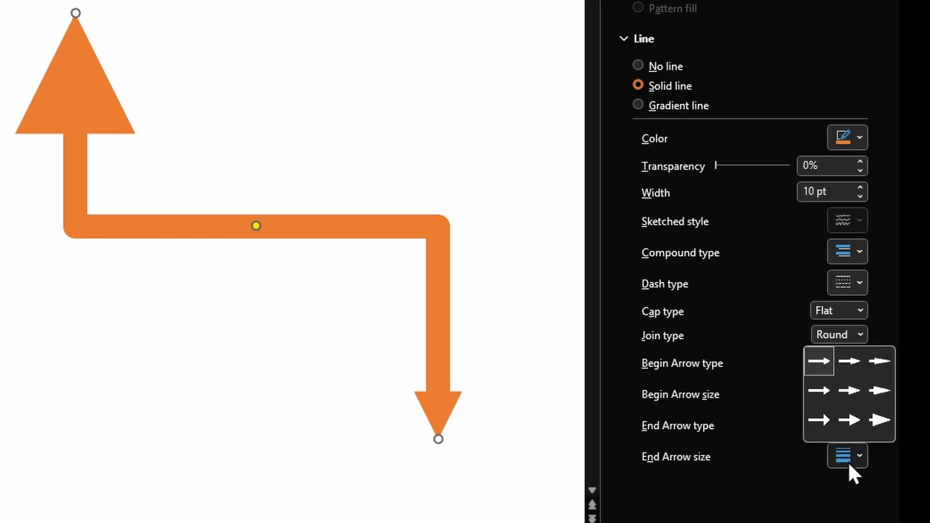
pyautogui.click(878, 435)
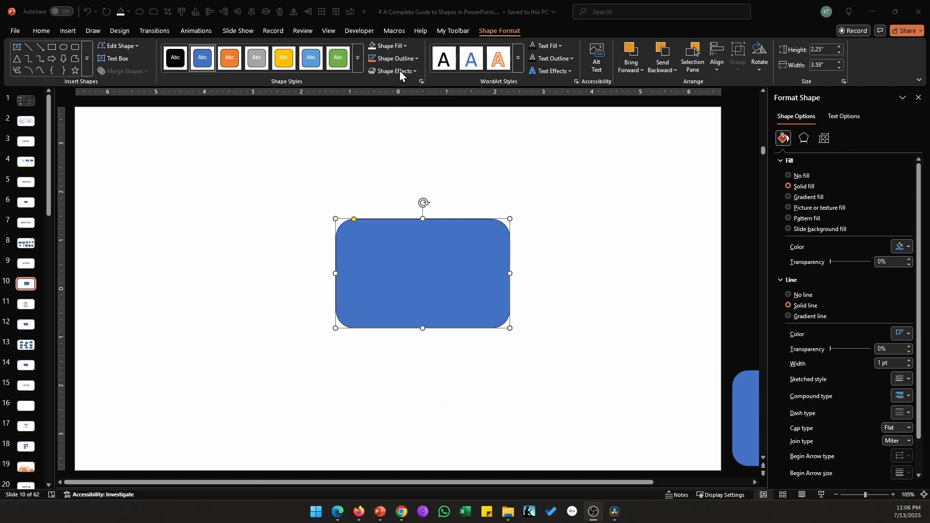
# - Apply the centered outer shadow preset to the blue rounded rectangle on slide 10
pyautogui.click(400, 71)
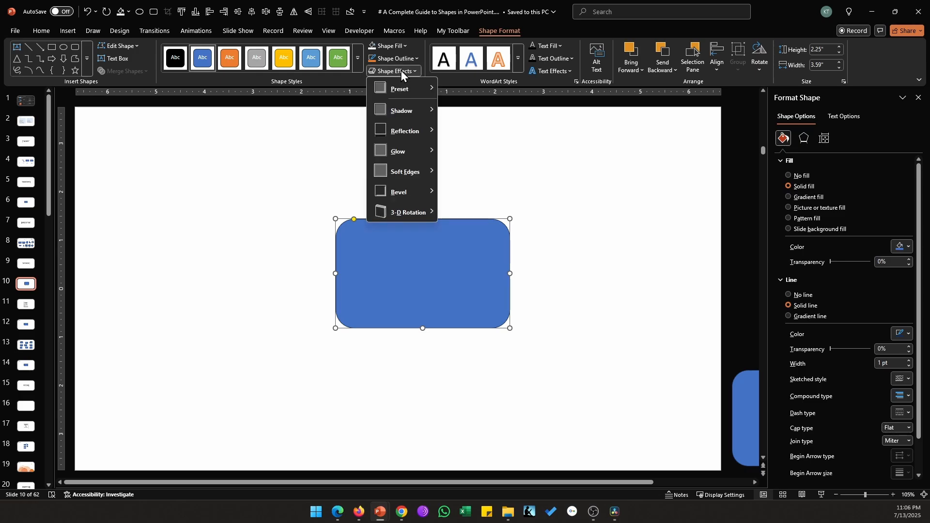
pyautogui.click(400, 71)
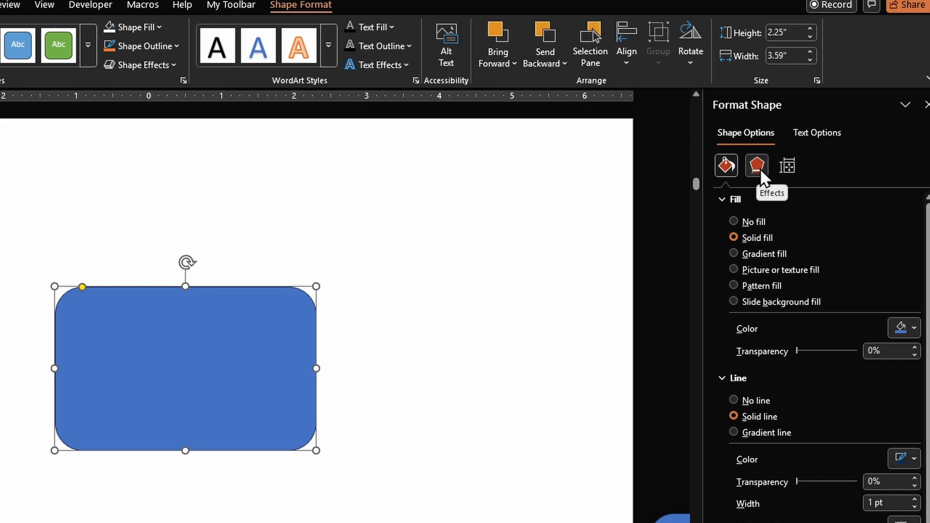
pyautogui.click(759, 168)
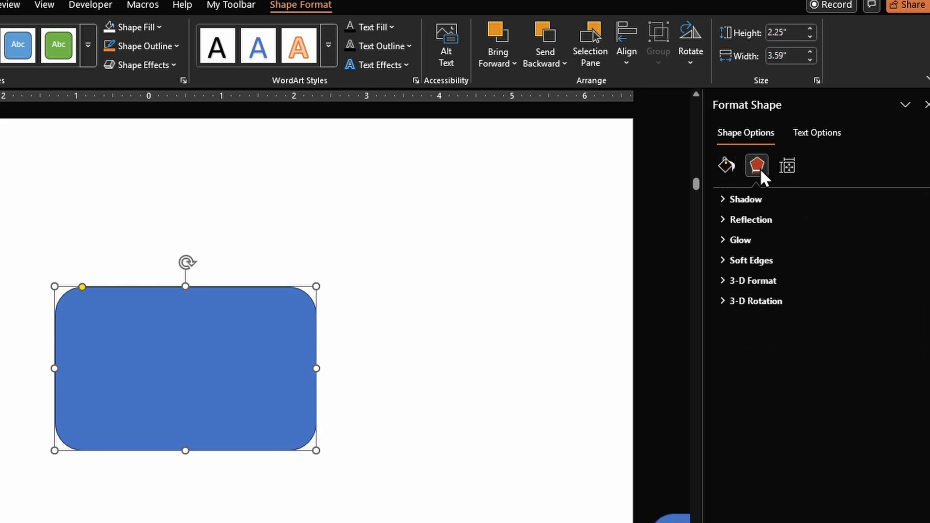
pyautogui.click(757, 200)
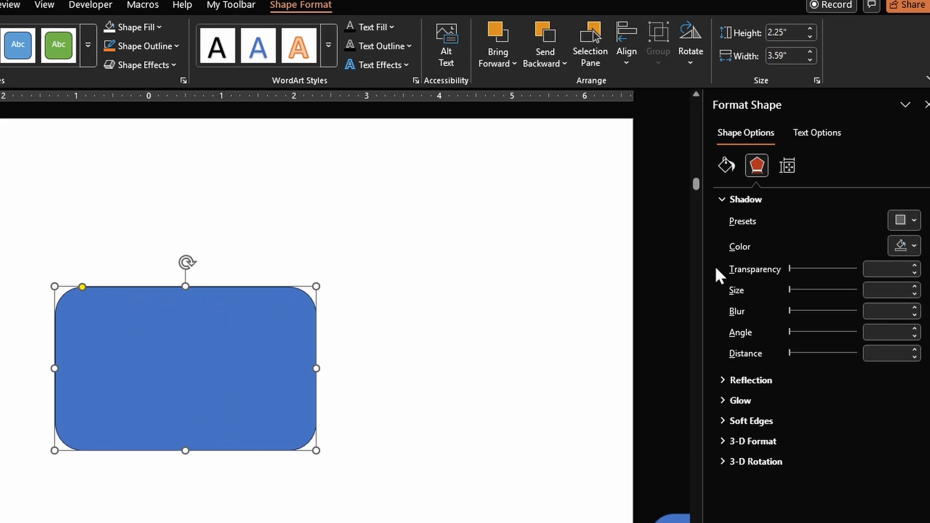
pyautogui.click(905, 220)
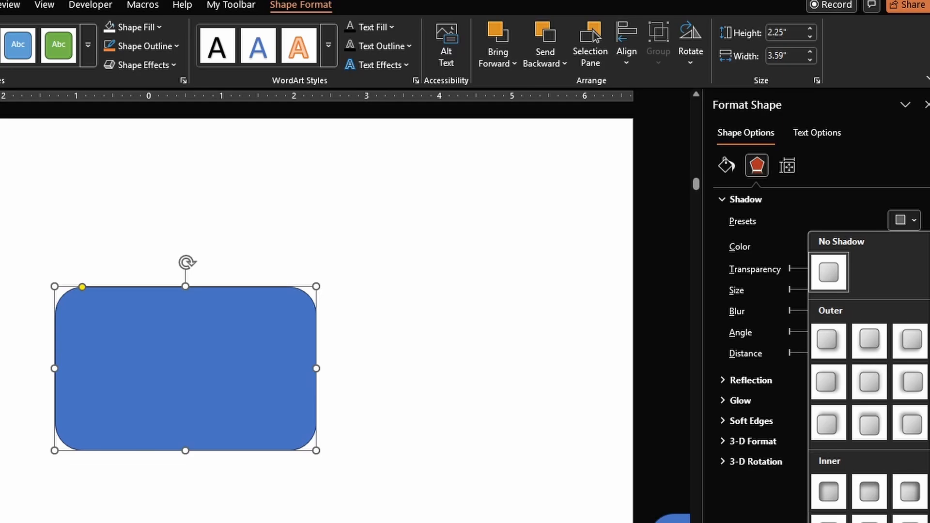
pyautogui.click(868, 394)
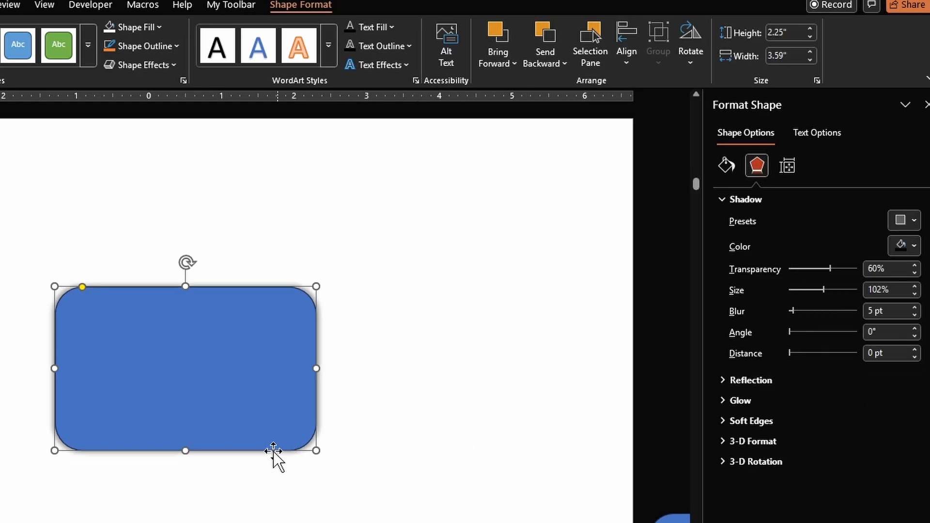
# - Set the blue rounded rectangle's shadow transparency to 0% and deselect the shape to view the darker shadow
pyautogui.click(260, 478)
pyautogui.click(159, 344)
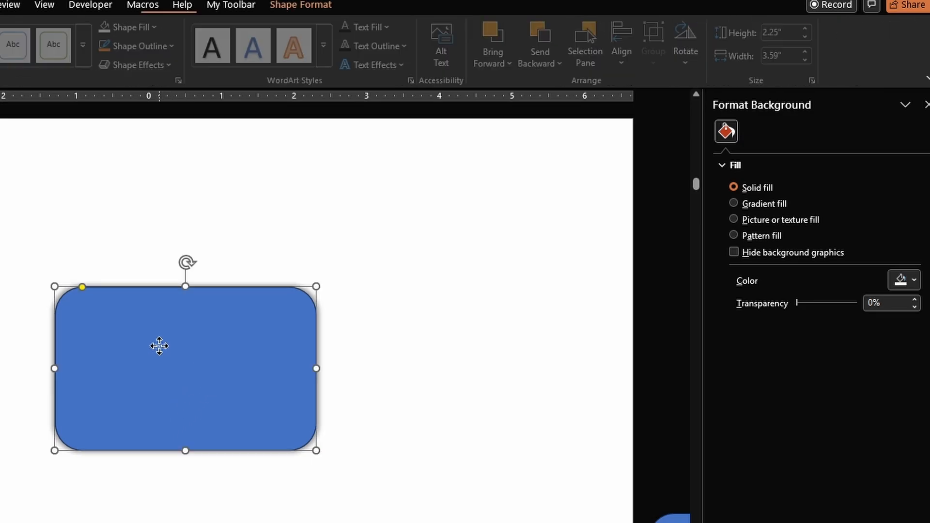
pyautogui.click(757, 166)
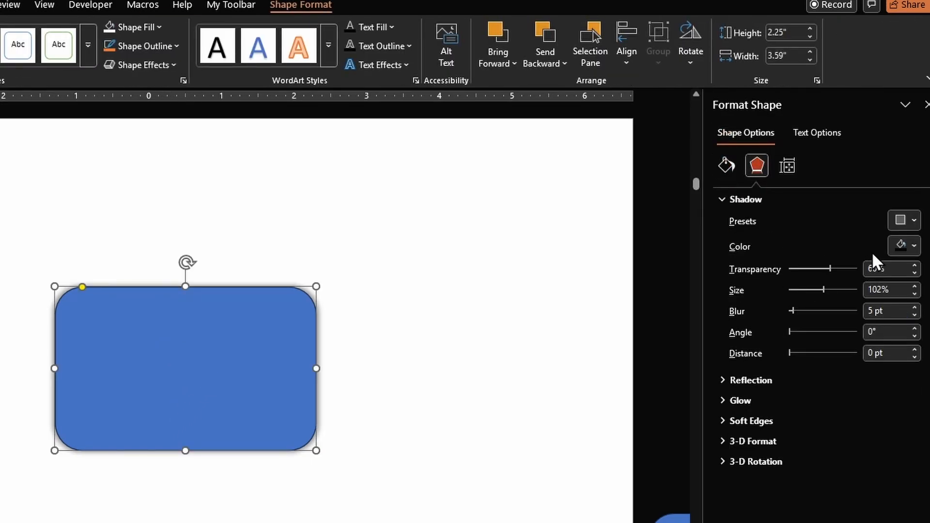
pyautogui.click(902, 244)
pyautogui.click(903, 244)
pyautogui.moveTo(830, 268); pyautogui.dragTo(788, 270)
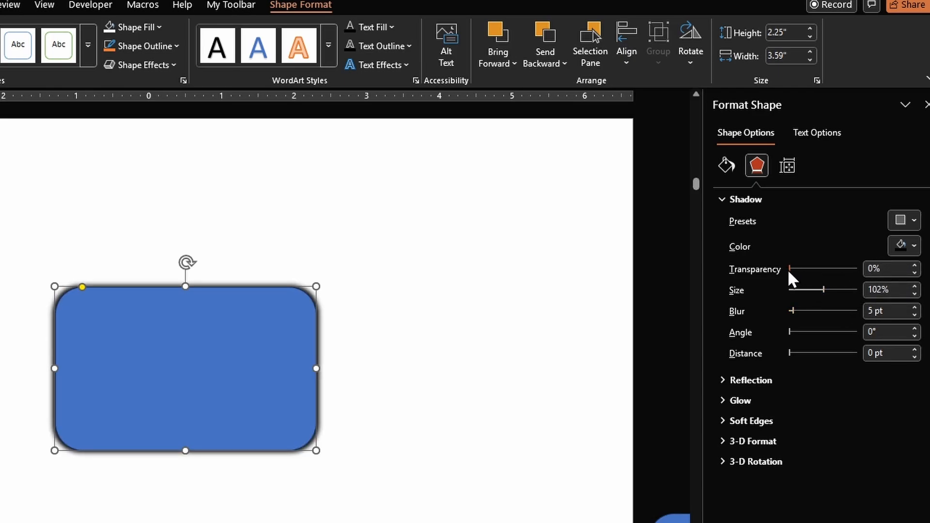
pyautogui.click(403, 421)
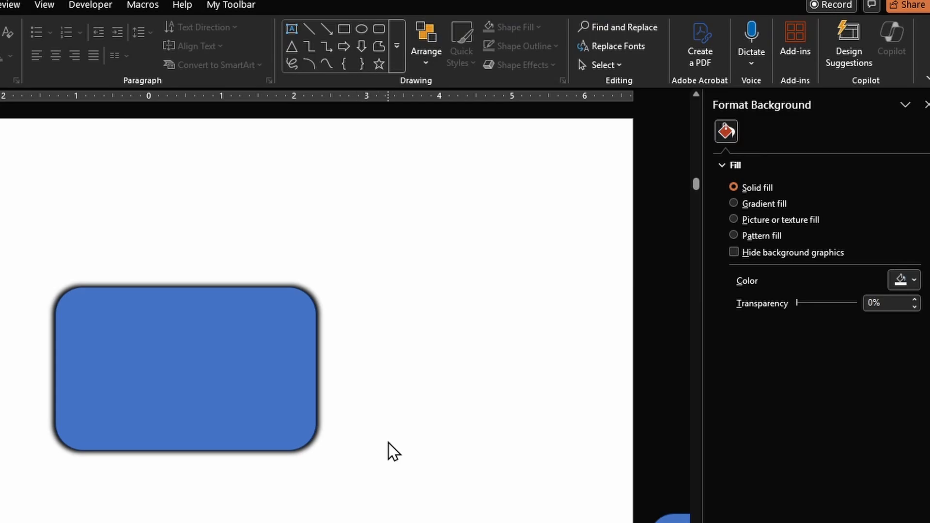
# - Reselect the rounded rectangle and raise its shadow transparency to 58%
pyautogui.click(269, 408)
pyautogui.click(755, 167)
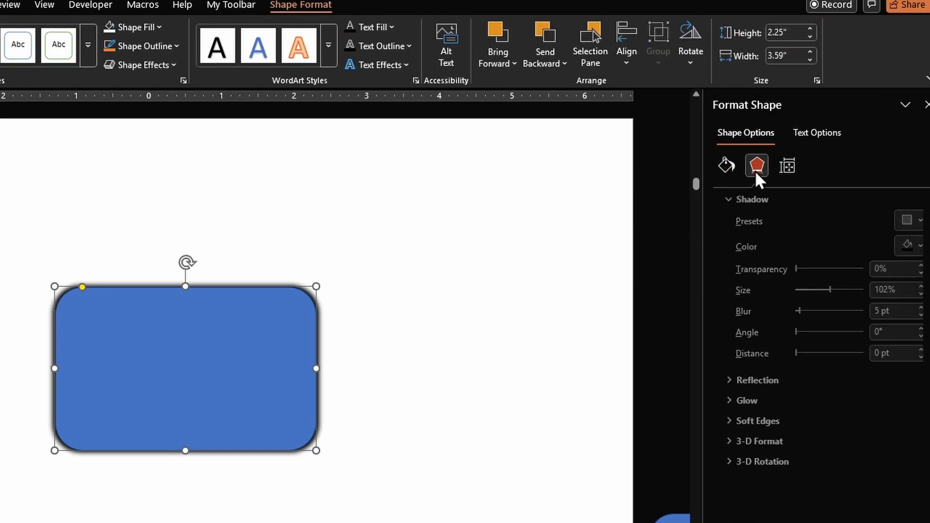
pyautogui.moveTo(789, 268); pyautogui.dragTo(827, 265)
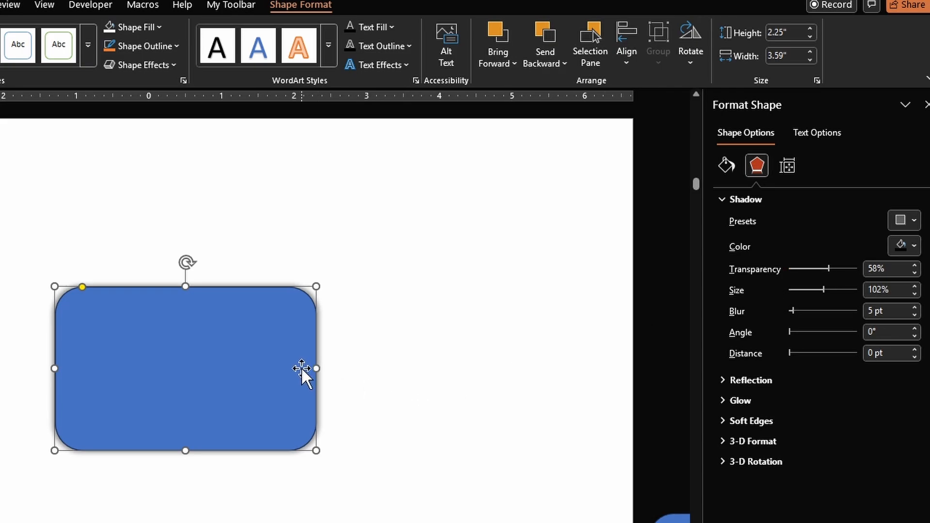
# - Try a shadow size of 136%, undo it, and set the rounded rectangle's shadow size to 105%
pyautogui.moveTo(828, 290); pyautogui.dragTo(835, 290)
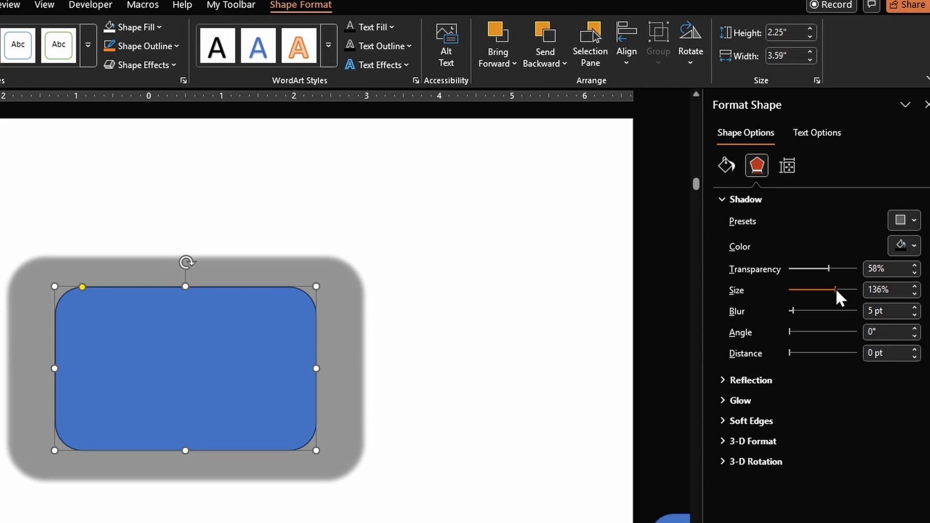
pyautogui.hotkey('ctrl', 'z')
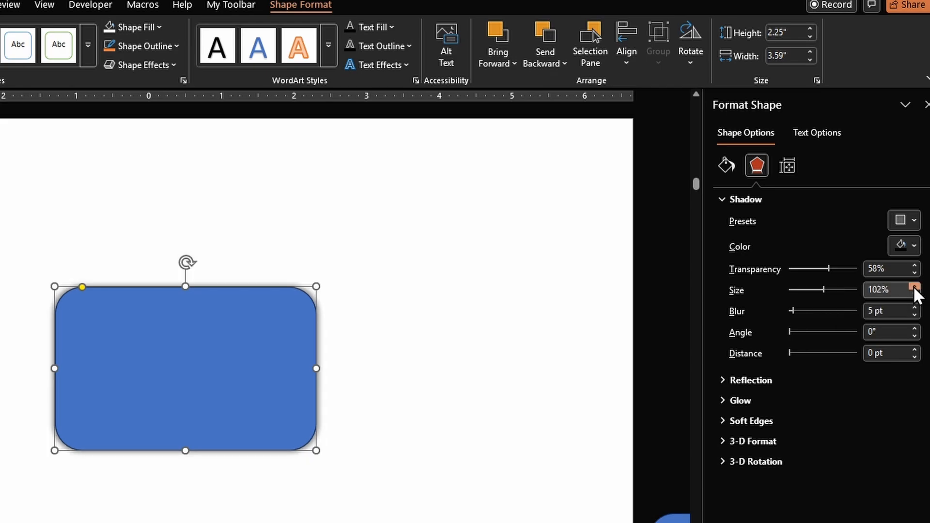
pyautogui.click(913, 285)
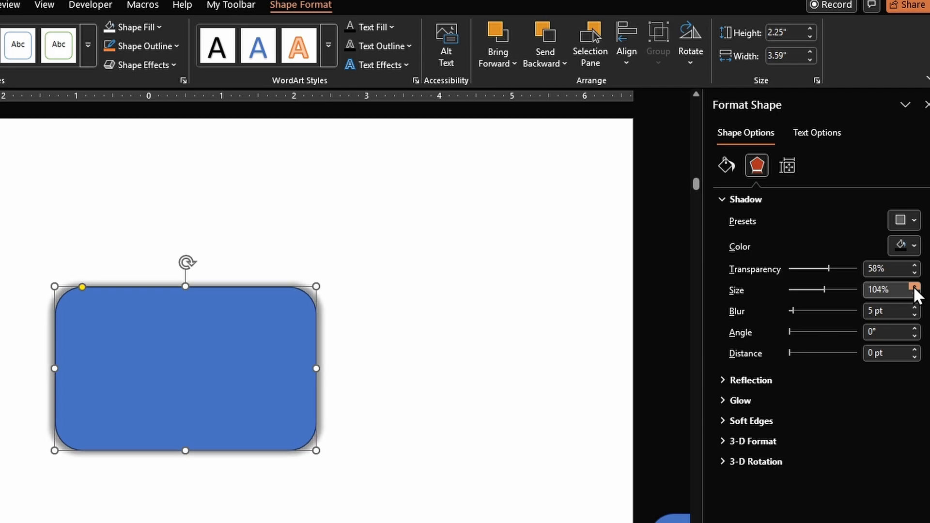
pyautogui.click(914, 286)
pyautogui.click(914, 285)
pyautogui.click(458, 394)
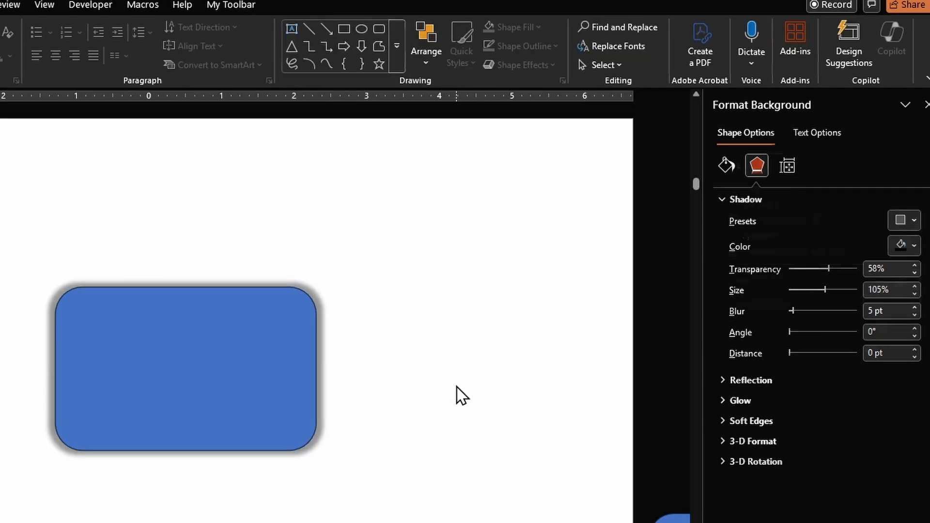
# - Reduce the rounded rectangle's shadow blur to 0 pt and deselect the shape to view its hard edge
pyautogui.click(304, 392)
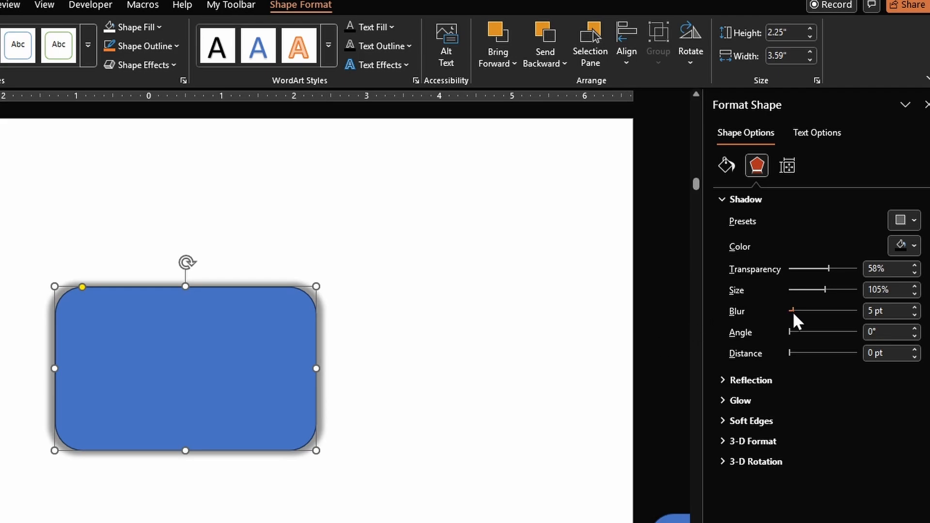
pyautogui.moveTo(792, 311); pyautogui.dragTo(777, 311)
pyautogui.click(498, 405)
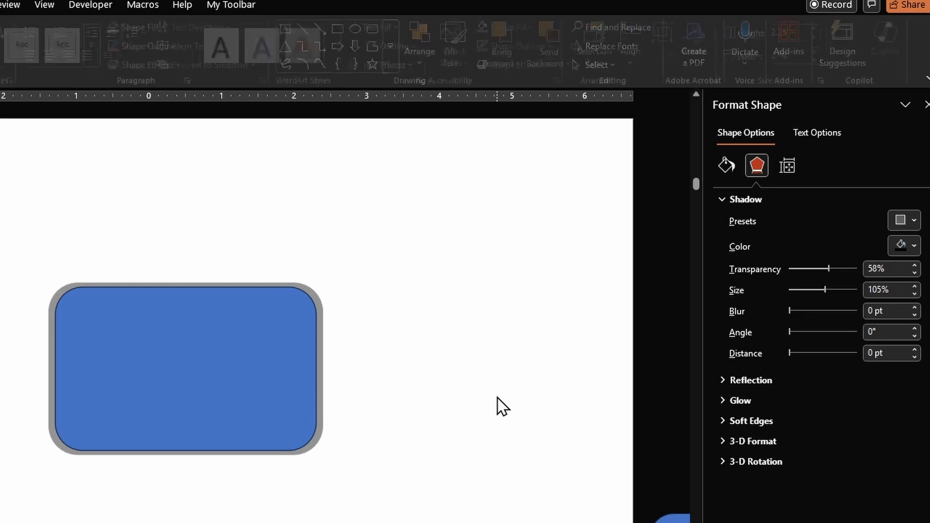
# - Increase the rounded rectangle's shadow blur to 100 pt and view the soft spread
pyautogui.click(320, 356)
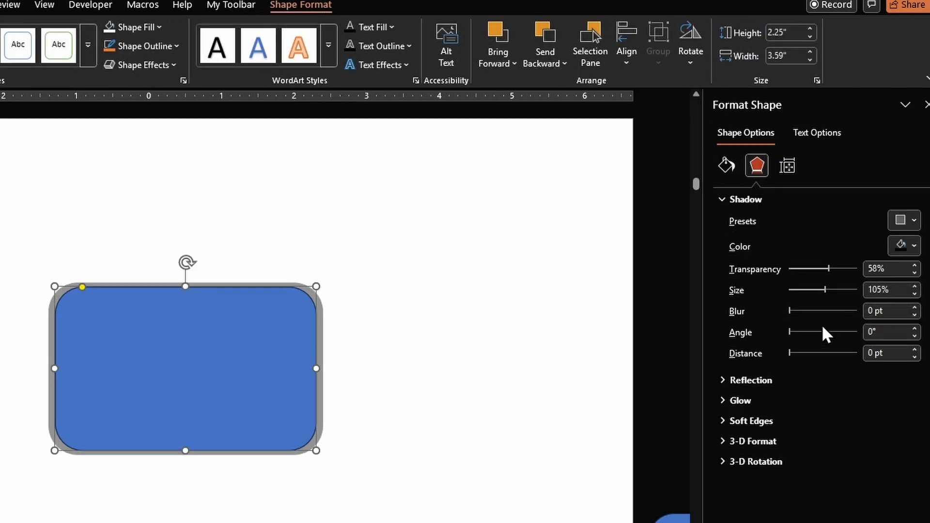
pyautogui.moveTo(789, 310); pyautogui.dragTo(849, 312)
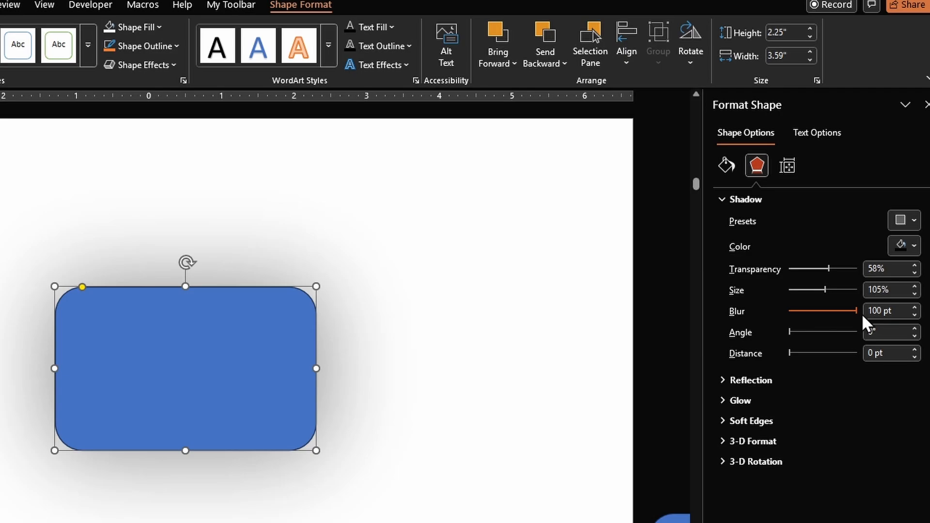
pyautogui.click(335, 358)
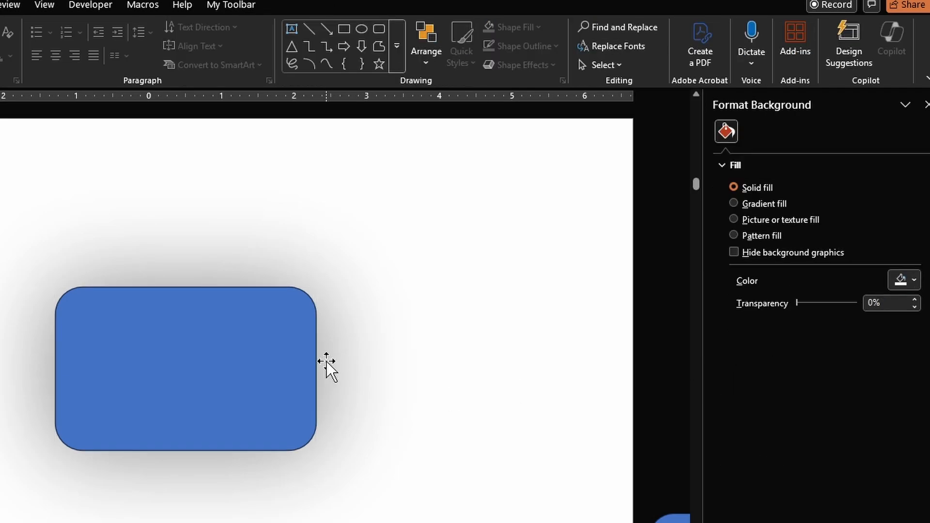
pyautogui.click(326, 363)
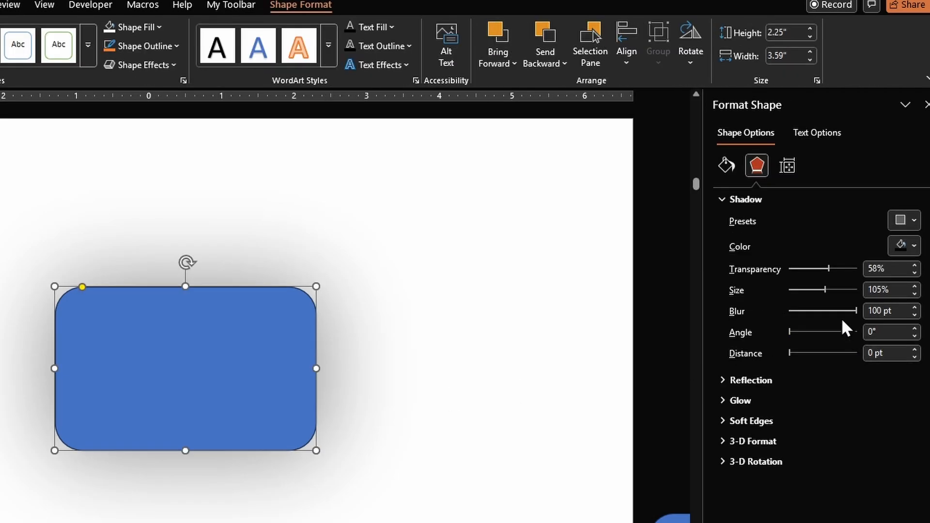
# - Set the rounded rectangle's shadow blur to 5 pt
pyautogui.click(855, 311)
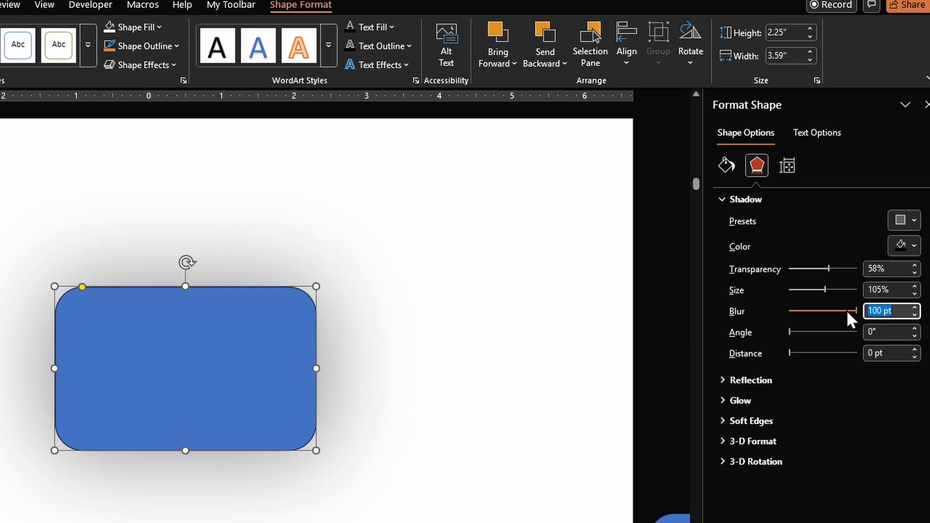
pyautogui.write('5')
pyautogui.press('Tab')
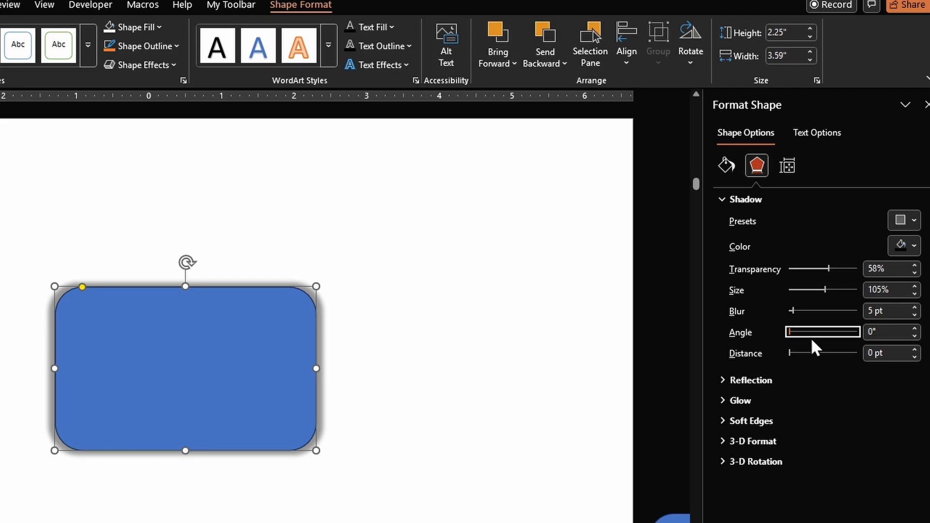
pyautogui.click(908, 220)
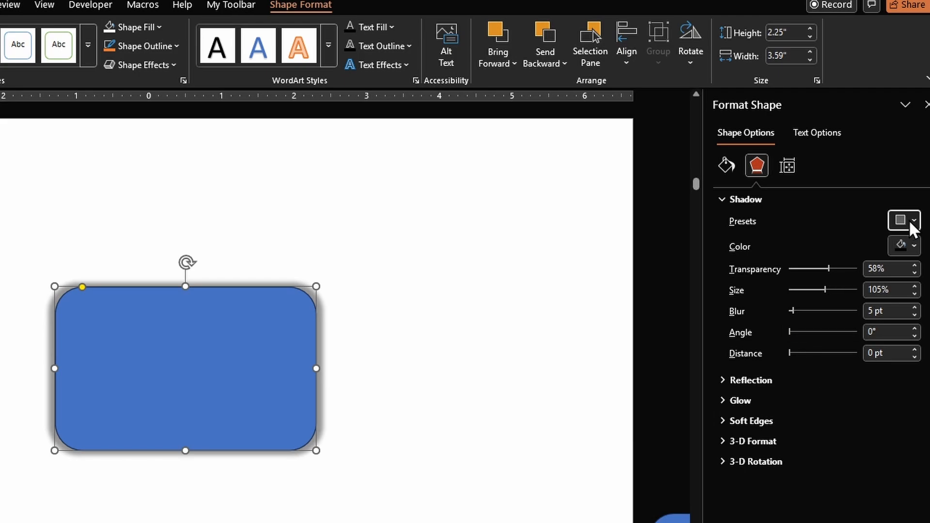
pyautogui.click(846, 201)
pyautogui.click(901, 215)
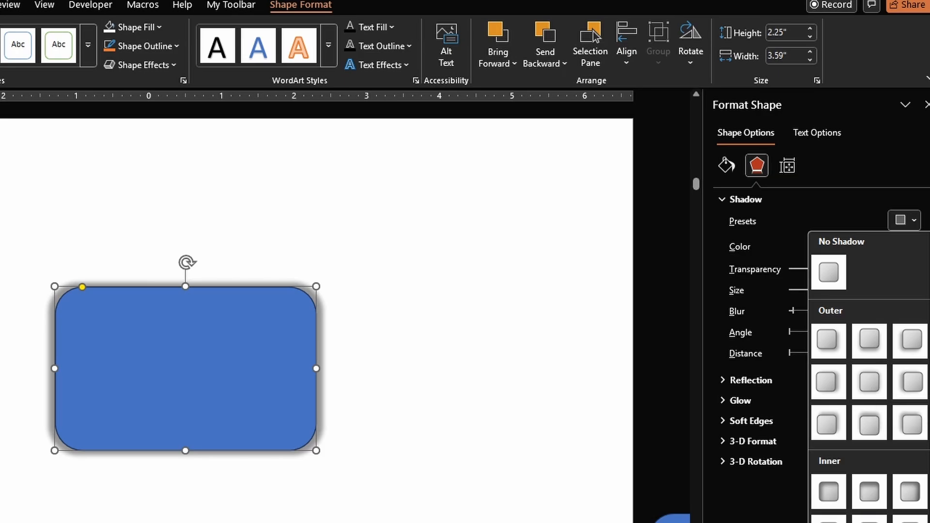
pyautogui.click(874, 384)
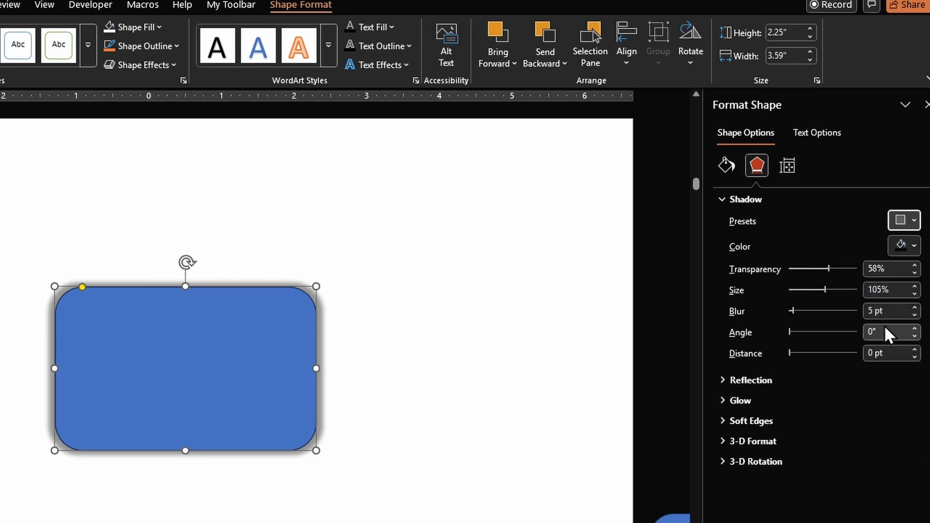
# - Apply the outer shadow preset Offset: Bottom Right to the rounded rectangle and deselect the shape
pyautogui.click(904, 220)
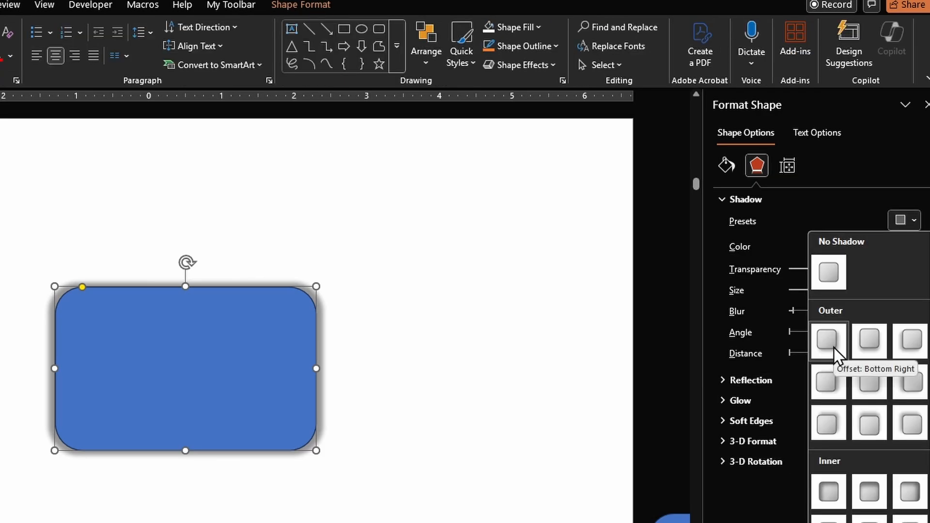
pyautogui.click(829, 340)
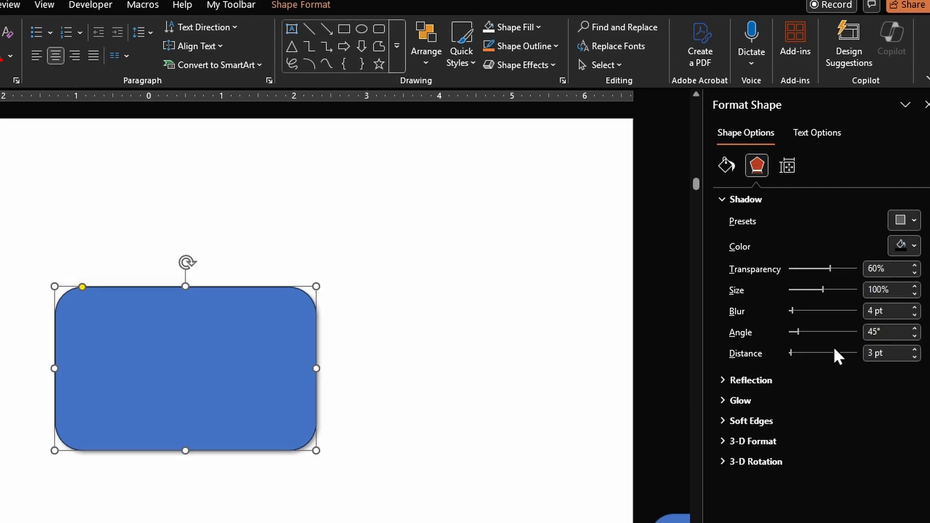
pyautogui.click(380, 506)
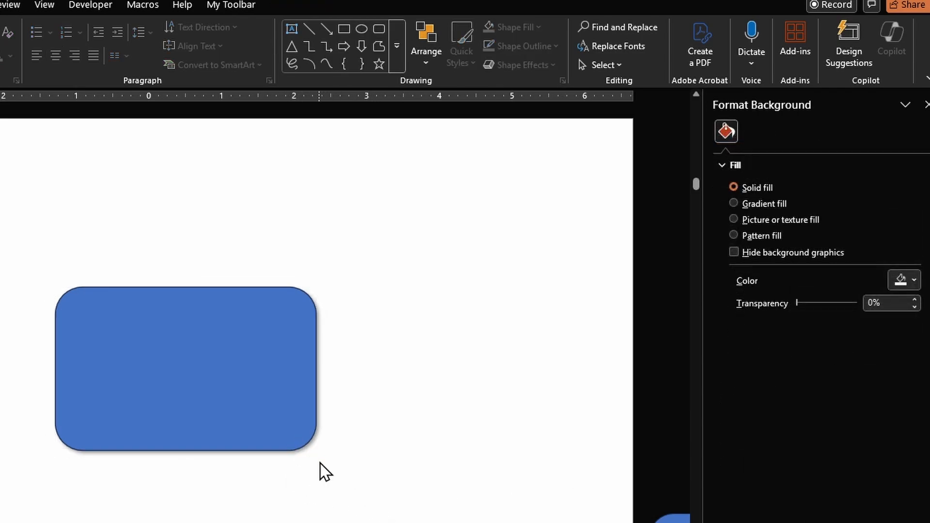
# - Reselect the rounded rectangle and increase its offset shadow's size to 102%
pyautogui.click(313, 432)
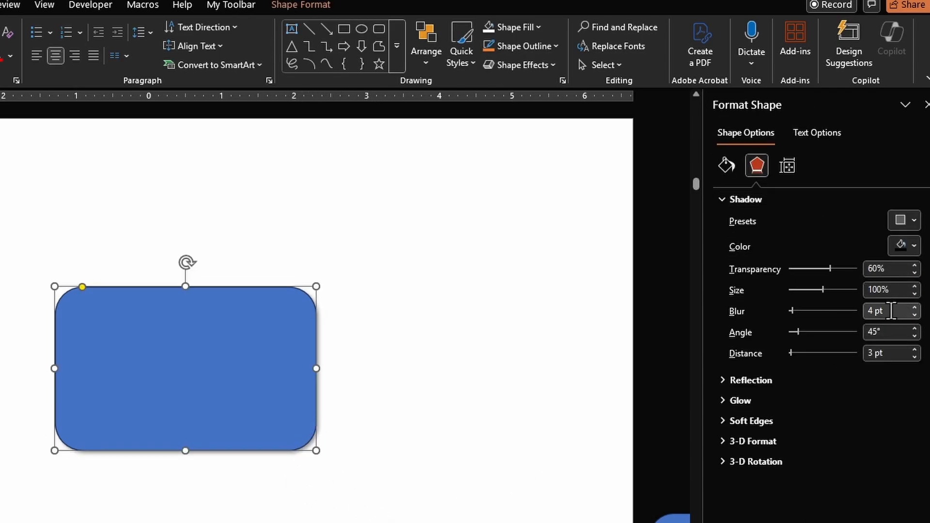
pyautogui.click(912, 284)
pyautogui.click(913, 285)
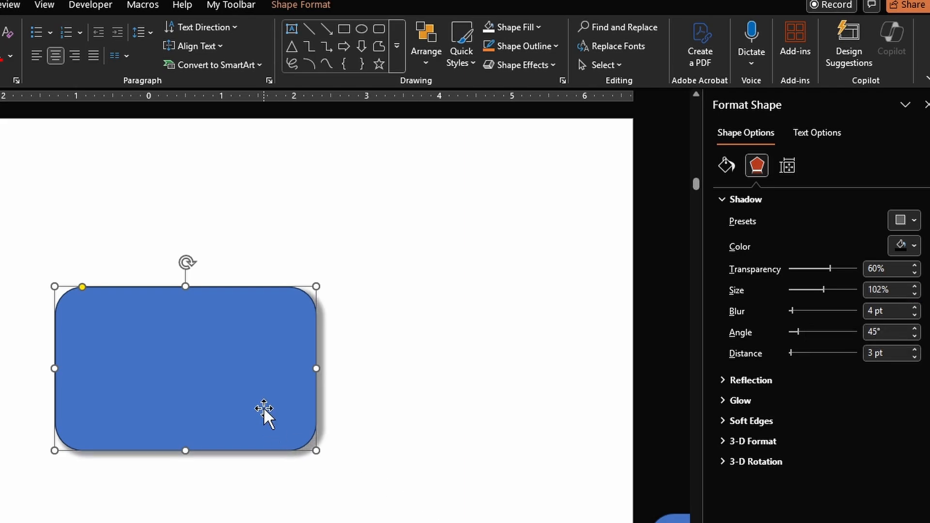
# - Set the angle of the rounded rectangle's shadow to 40°
pyautogui.click(885, 329)
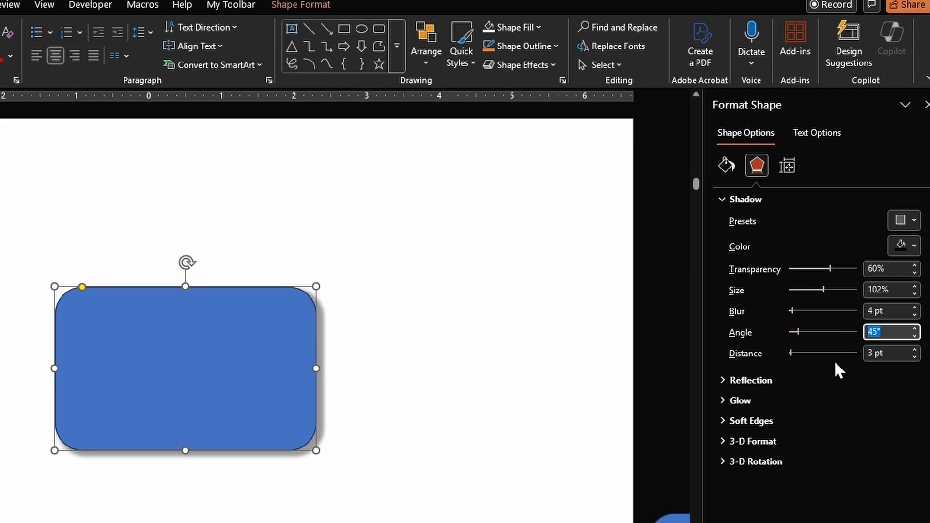
pyautogui.write('1')
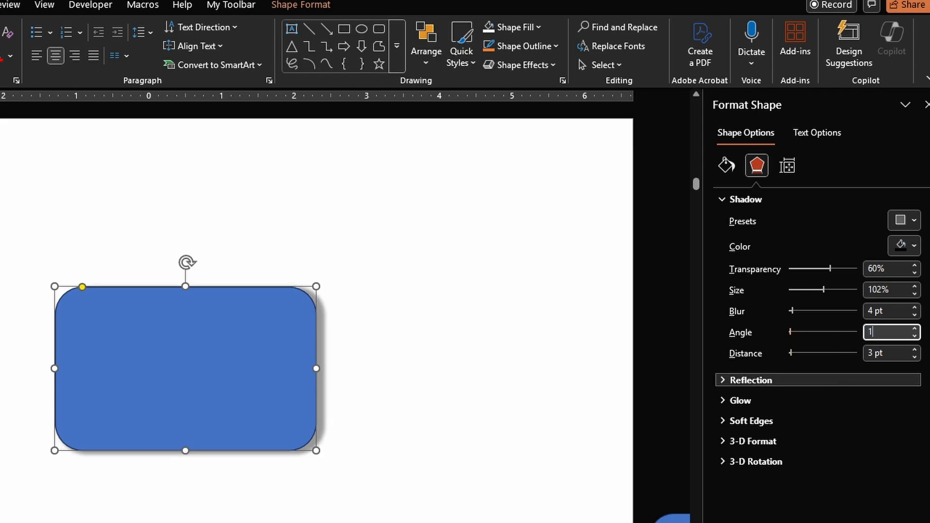
pyautogui.write('00')
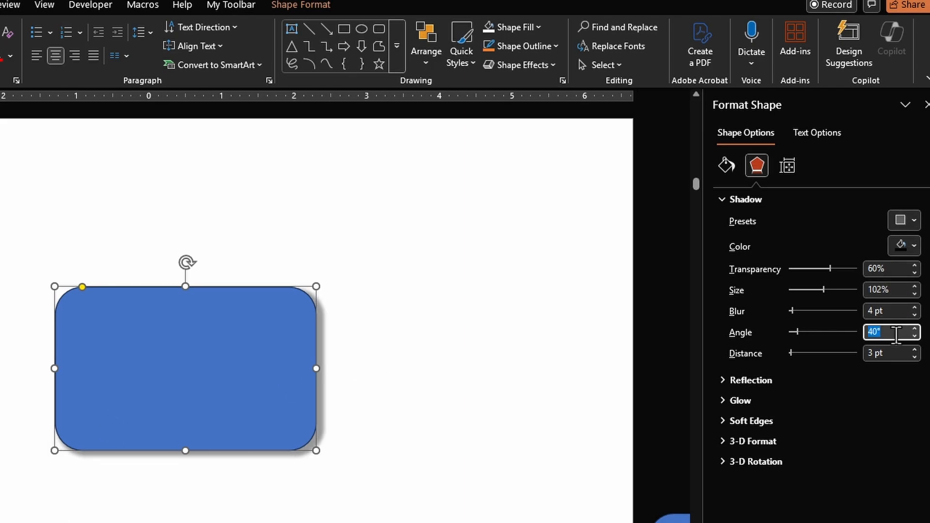
# - Apply an outer shadow at 315° to the rounded rectangle, moving its distance to 153 pt and back to 3 pt
pyautogui.click(911, 221)
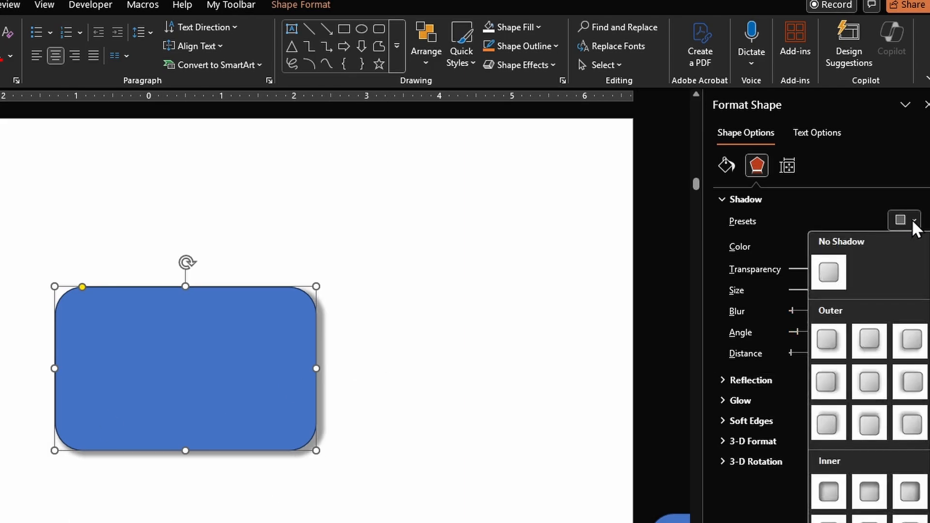
pyautogui.click(908, 386)
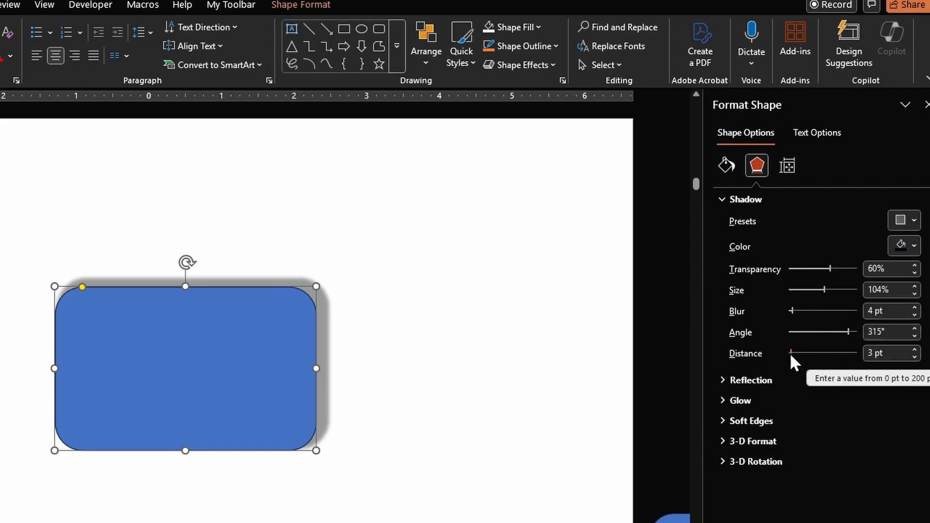
pyautogui.moveTo(790, 353); pyautogui.dragTo(841, 353)
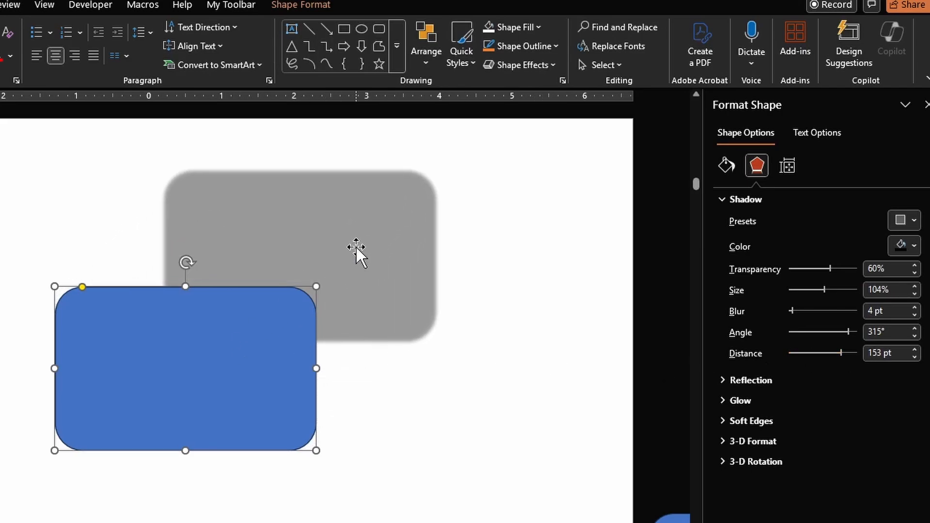
pyautogui.click(791, 353)
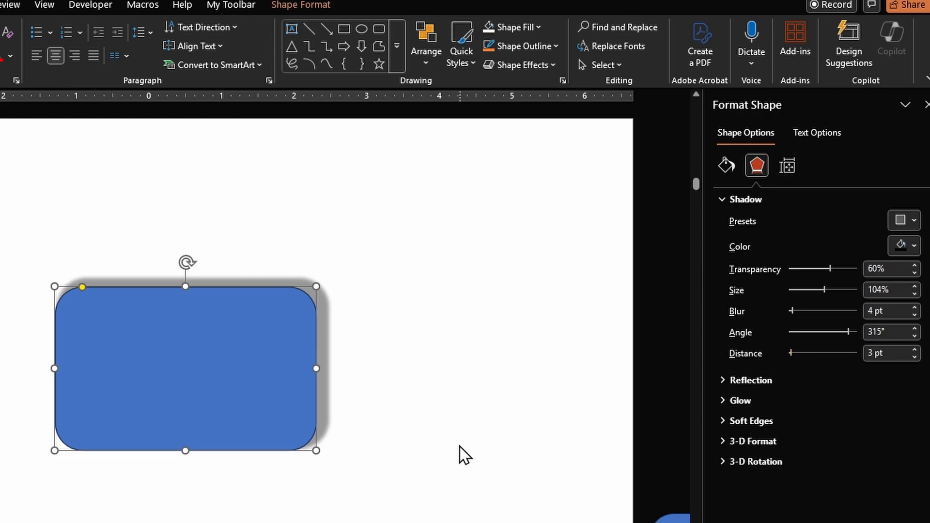
# - Apply the Inside: Center shadow preset to the rounded rectangle and deselect the shape to check the inner shadow
pyautogui.click(903, 220)
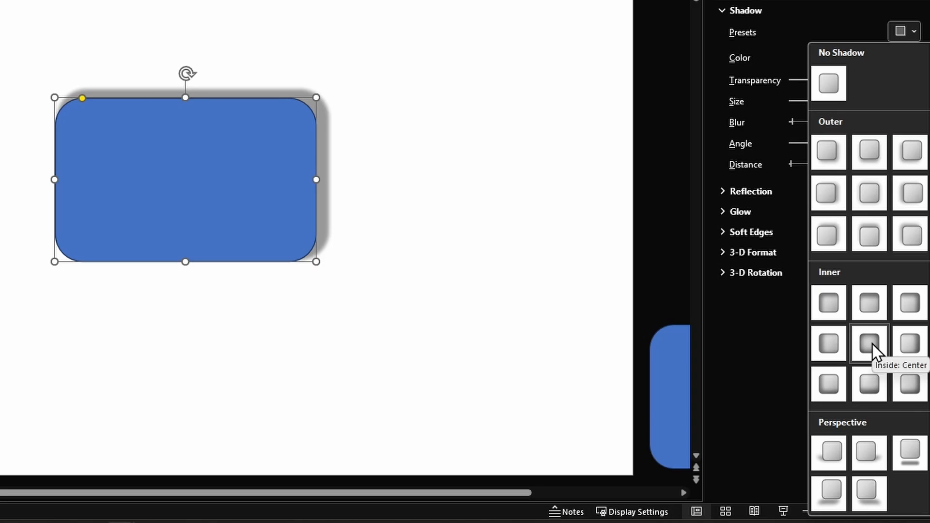
pyautogui.click(872, 344)
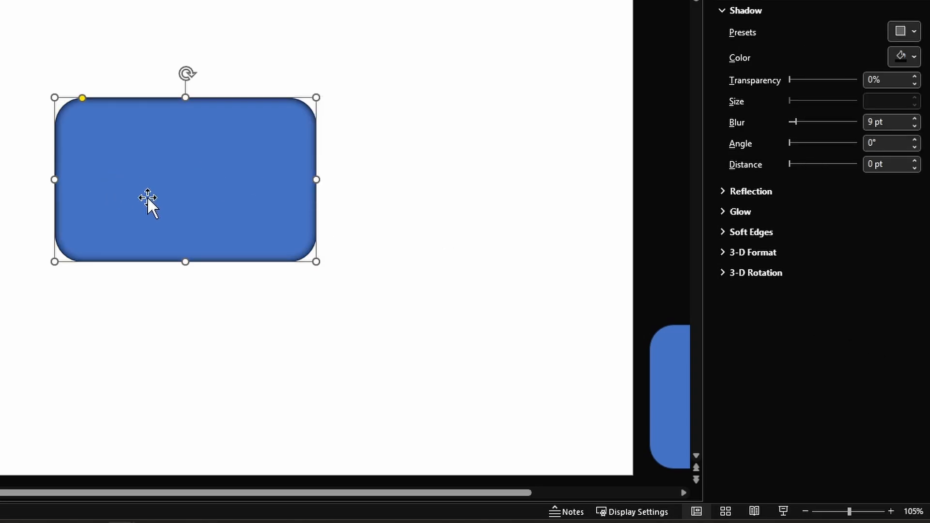
pyautogui.click(249, 318)
pyautogui.click(233, 206)
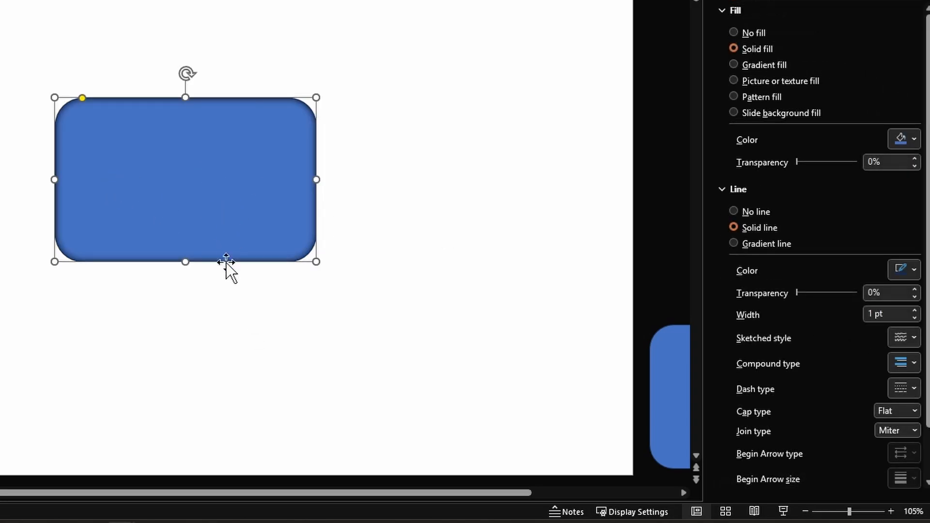
pyautogui.click(220, 321)
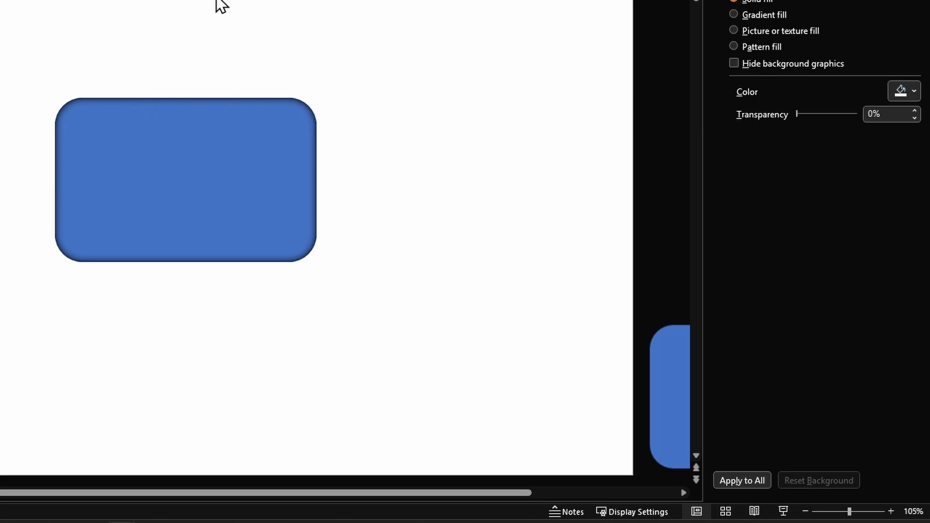
# - Give the rounded rectangle the perspective shadow preset that casts a flattened shadow directly below the shape
pyautogui.click(233, 238)
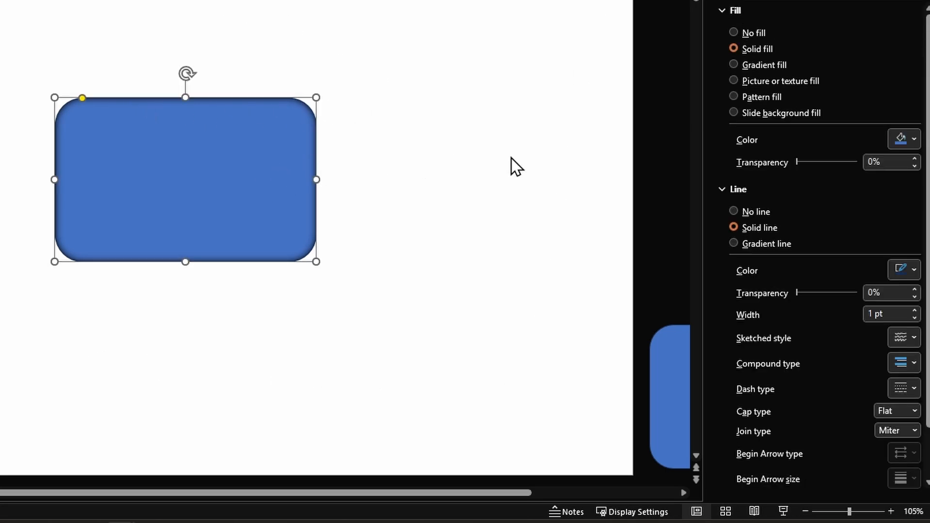
pyautogui.click(755, 1)
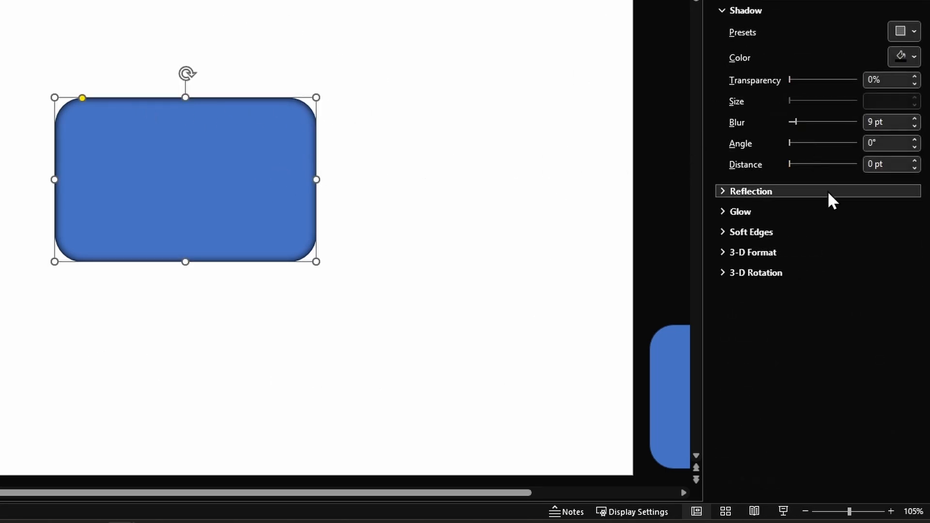
pyautogui.click(904, 31)
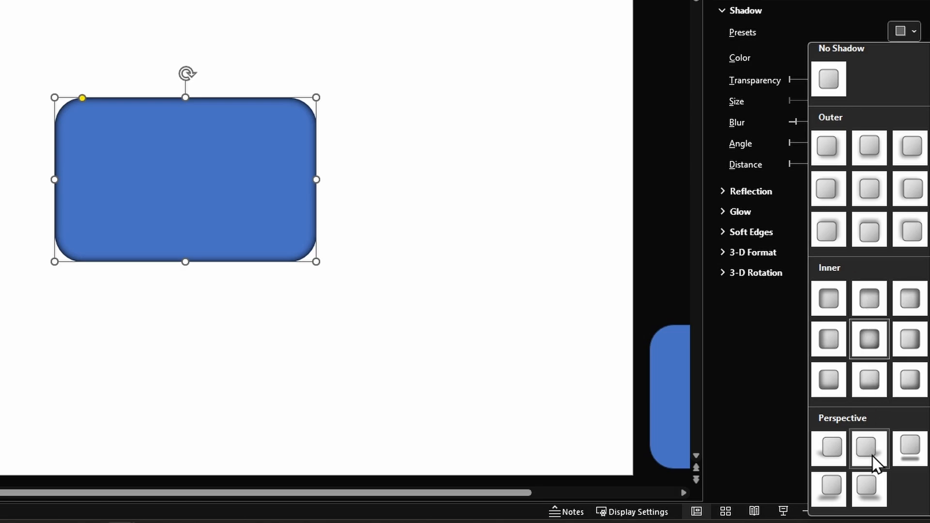
pyautogui.click(907, 451)
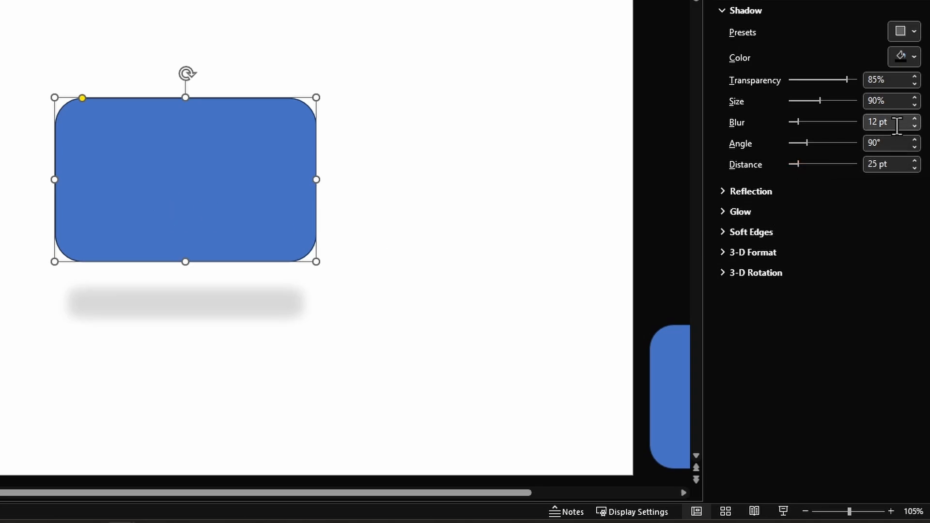
pyautogui.click(912, 30)
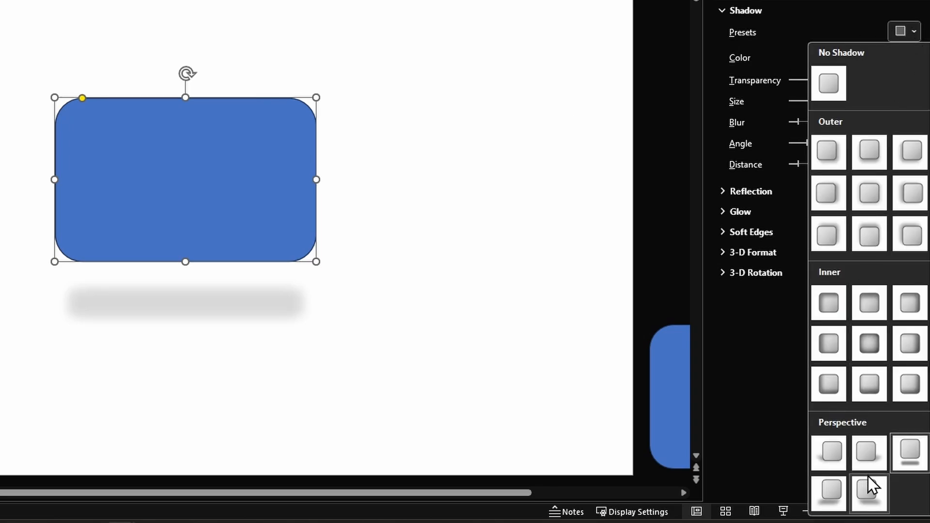
pyautogui.click(761, 376)
# - Add the full touching reflection preset with 50% transparency and 90% size to the rounded rectangle, and deselect the shape
pyautogui.click(754, 10)
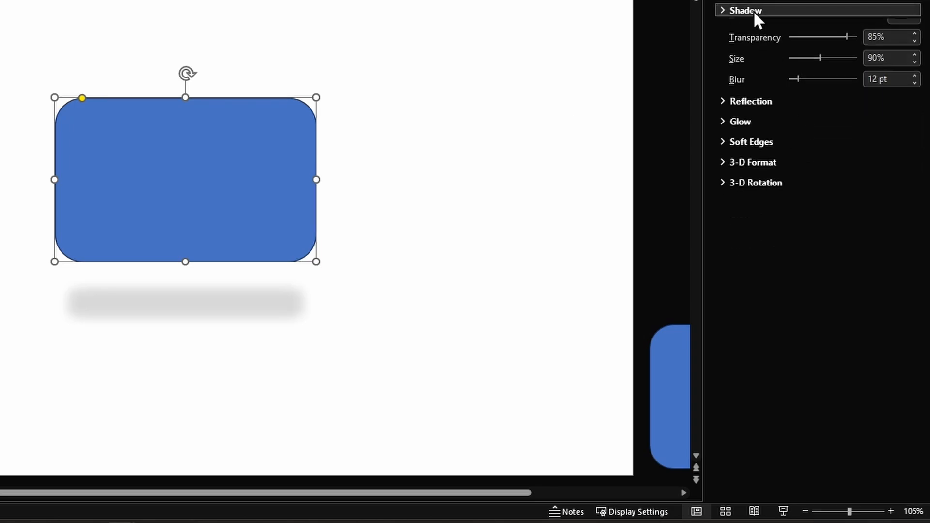
pyautogui.click(757, 28)
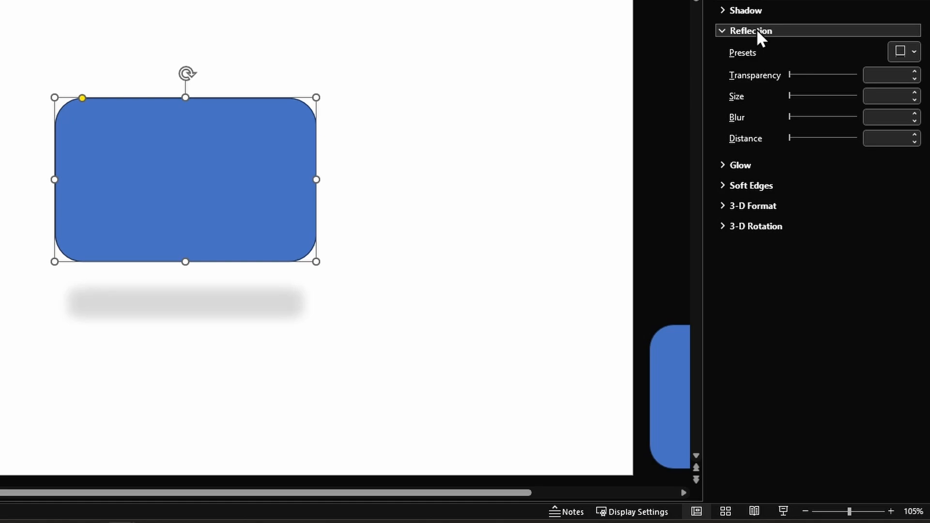
pyautogui.click(910, 51)
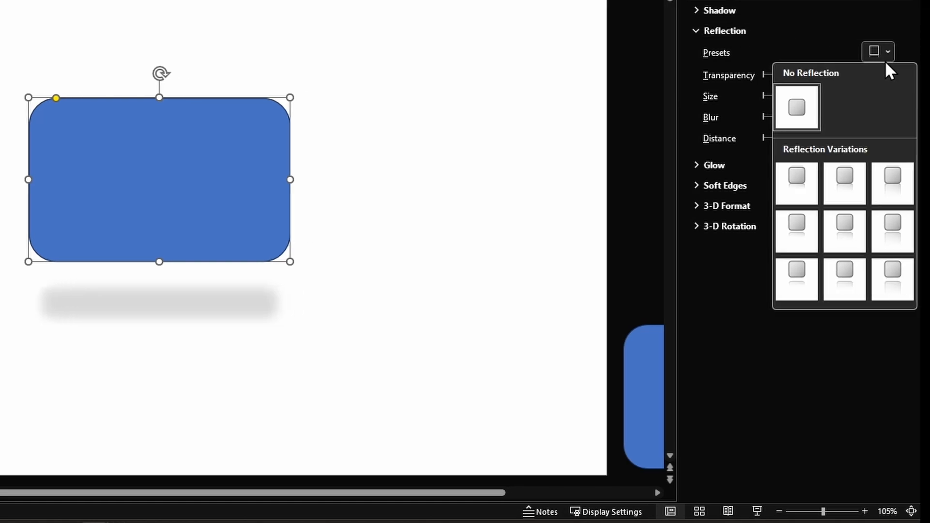
pyautogui.click(894, 181)
pyautogui.click(463, 281)
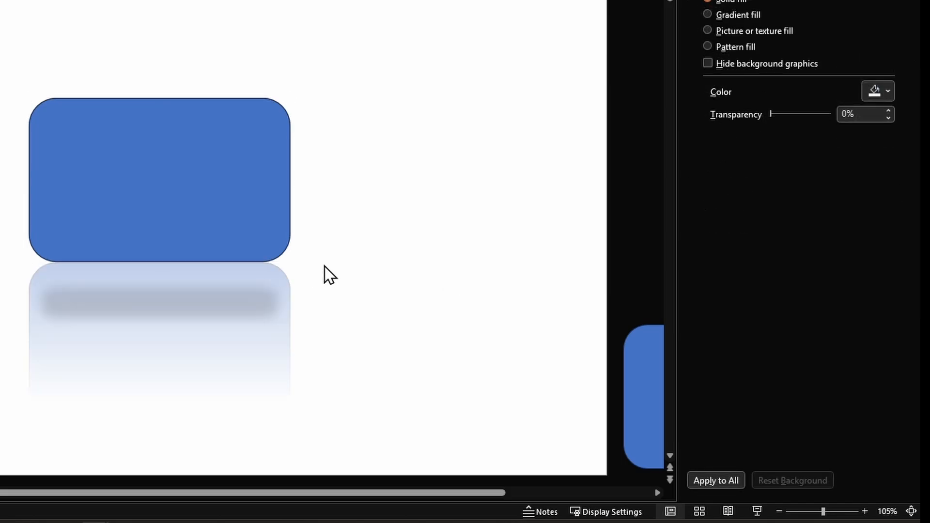
# - Remove the shadow from the rounded rectangle with the No Shadow preset, keeping the reflection
pyautogui.click(209, 212)
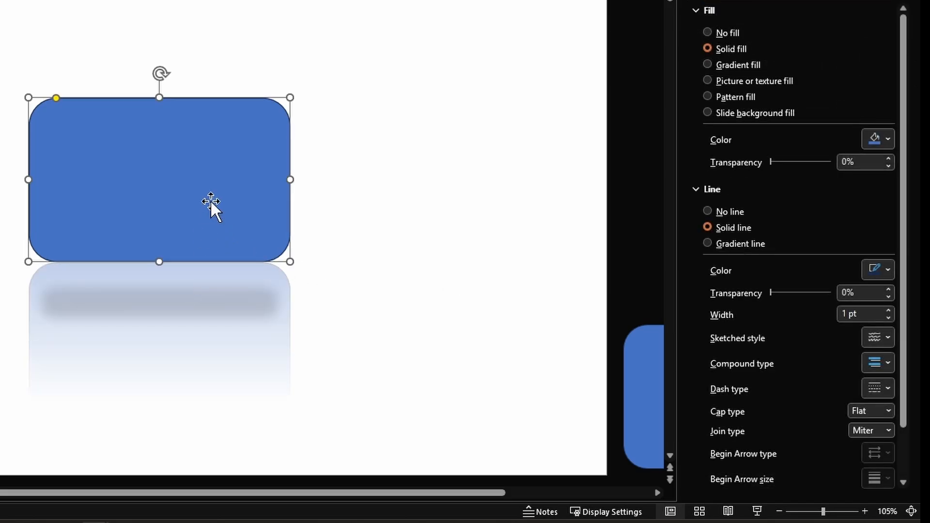
pyautogui.click(734, 1)
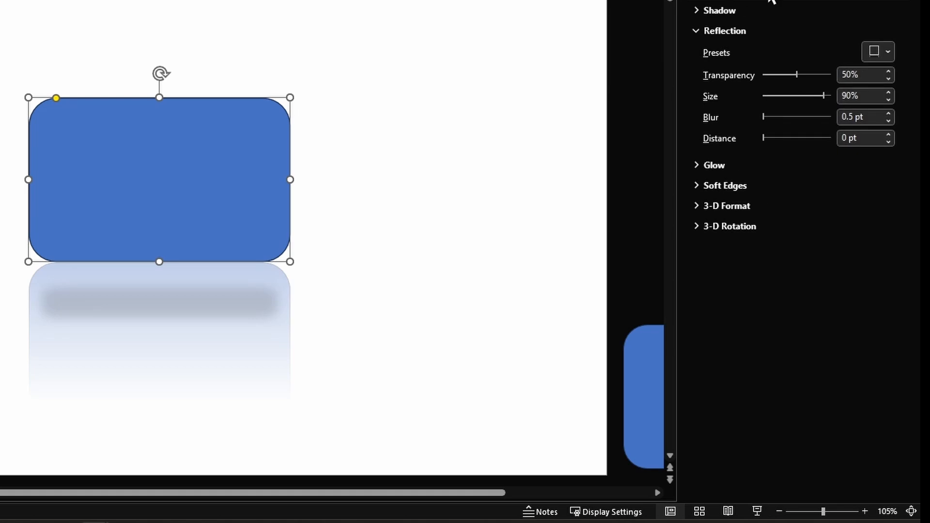
pyautogui.click(734, 9)
pyautogui.click(878, 29)
pyautogui.click(809, 78)
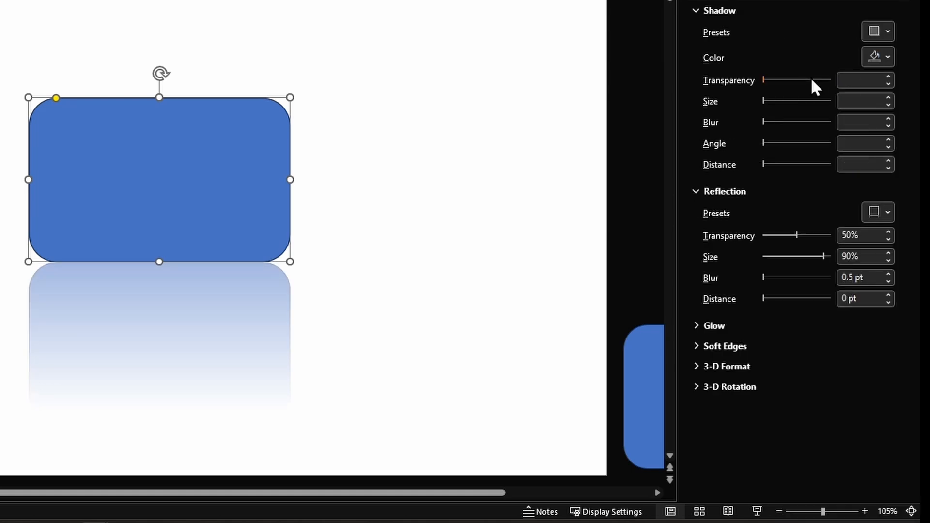
pyautogui.click(719, 10)
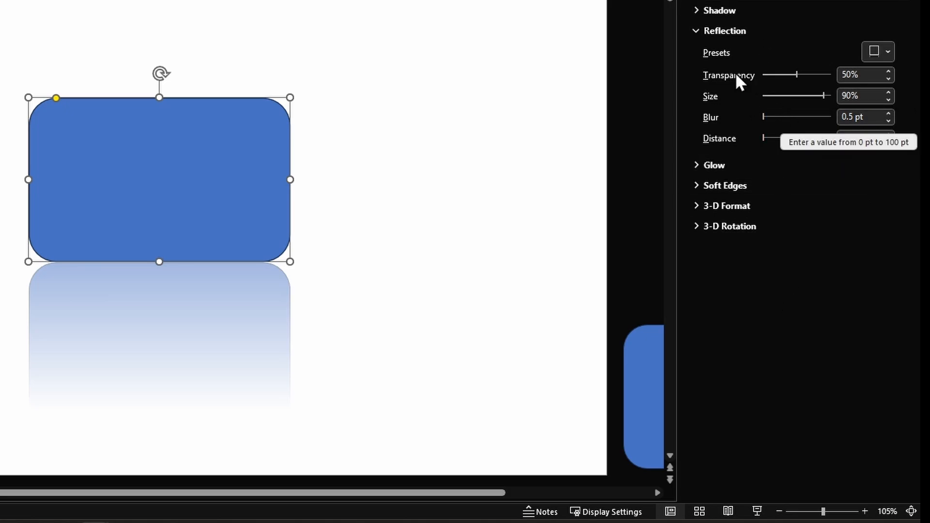
# - Apply the "Glow: 8 point; Orange, Accent color 2" preset to the rounded rectangle
pyautogui.click(723, 33)
pyautogui.click(723, 51)
pyautogui.click(878, 72)
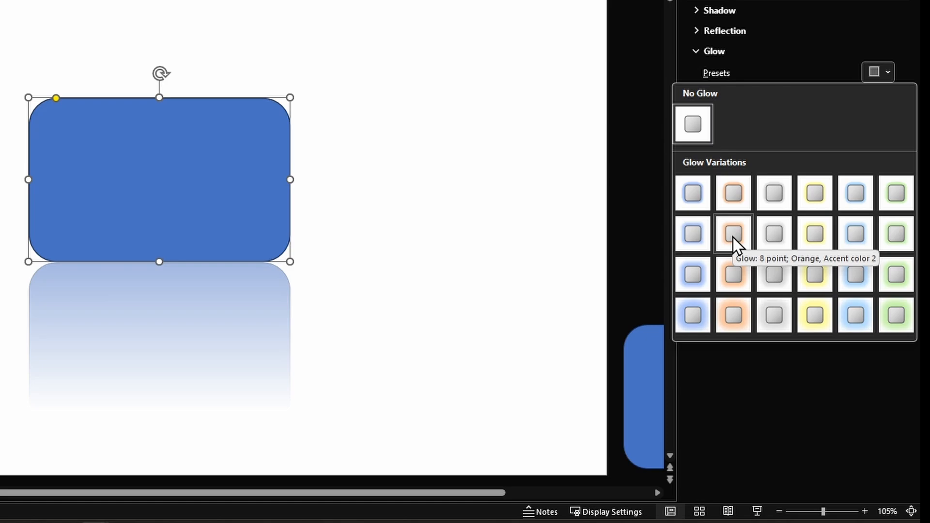
pyautogui.click(733, 237)
# - Remove the reflection from the rounded rectangle with the No Reflection preset
pyautogui.click(751, 32)
pyautogui.click(873, 52)
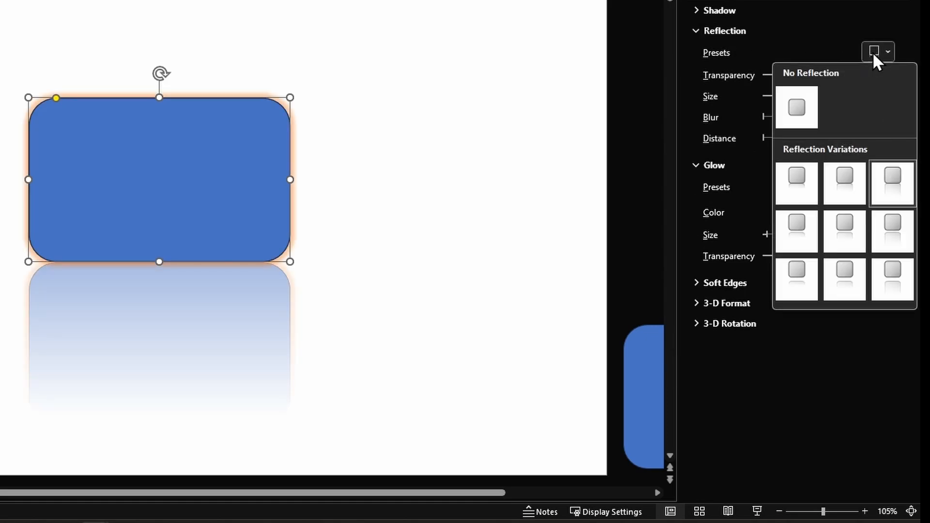
pyautogui.click(798, 104)
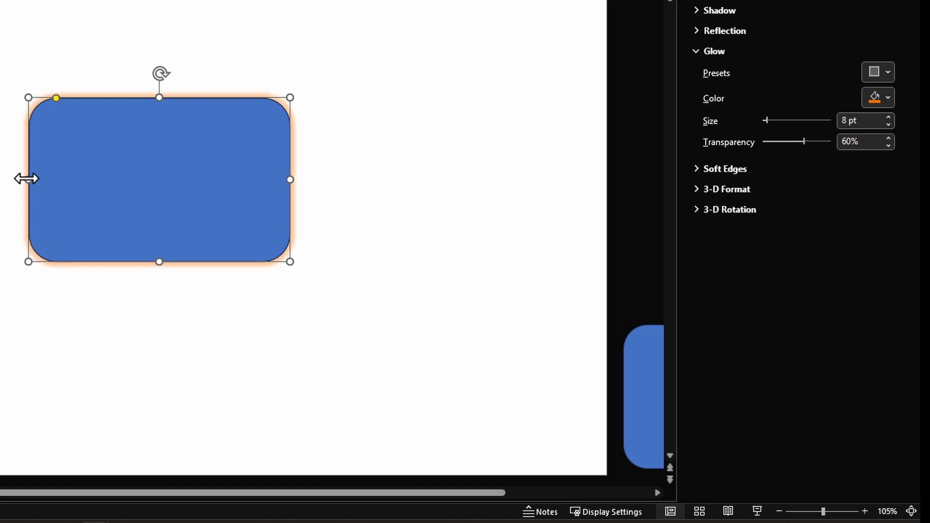
# - Set the orange glow's size to 20 pt, and remove the glow from the rounded rectangle with the No Glow preset
pyautogui.click(883, 94)
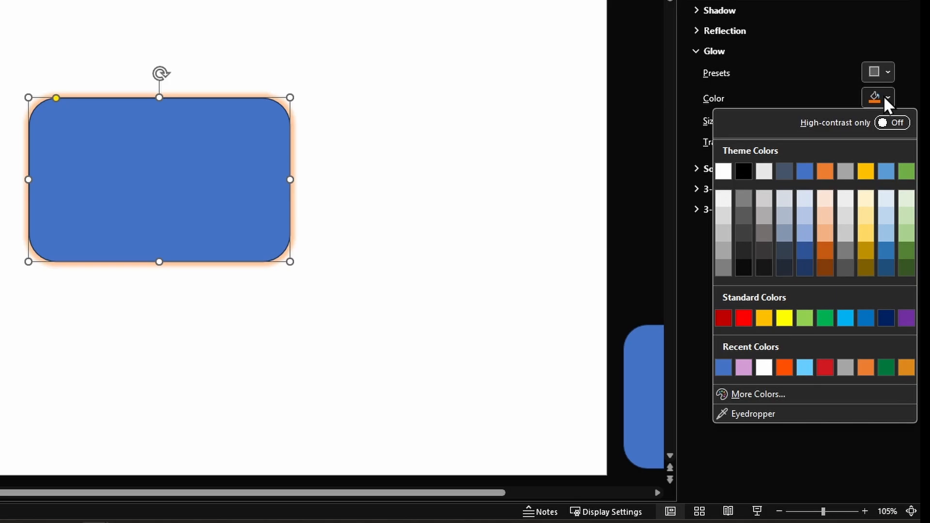
pyautogui.click(882, 95)
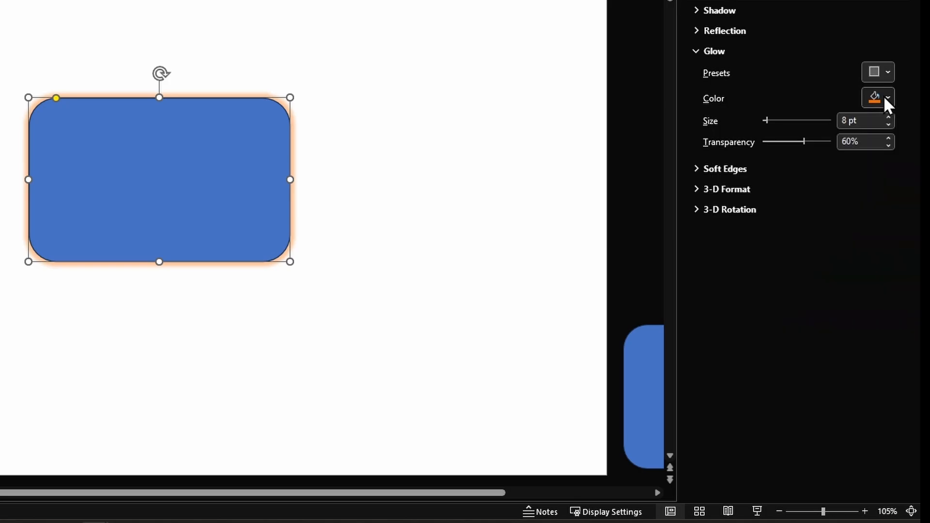
pyautogui.click(859, 120)
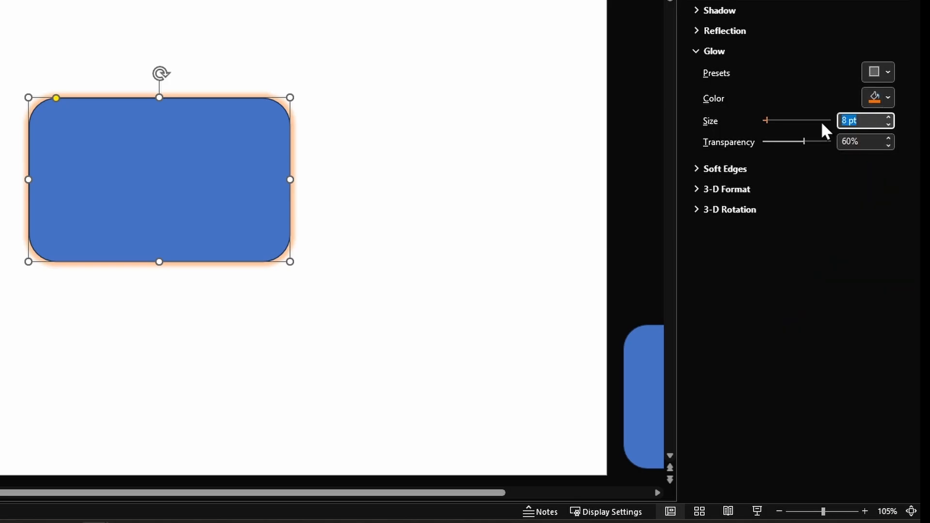
pyautogui.write('20')
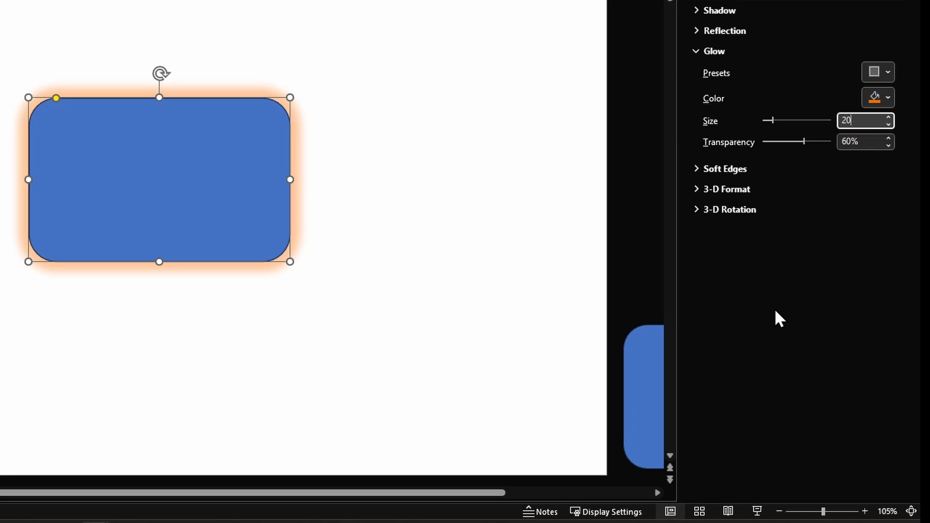
pyautogui.click(879, 72)
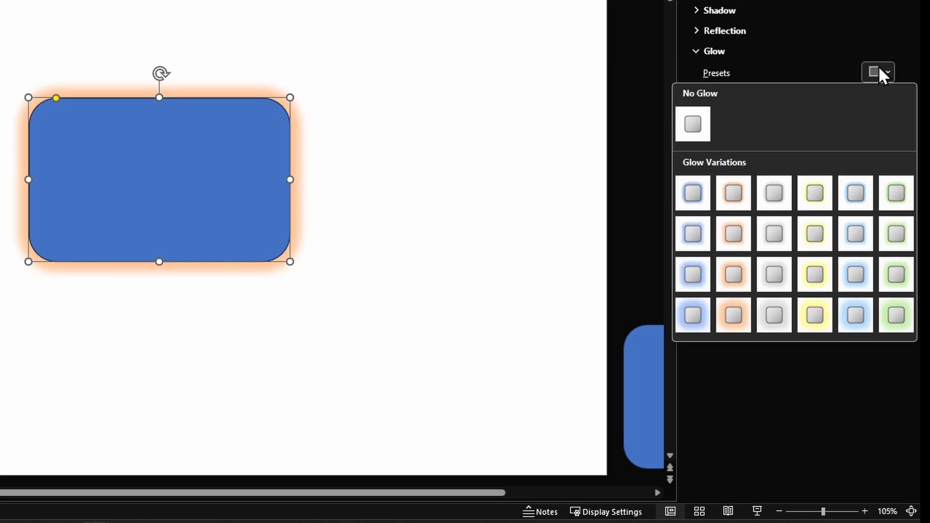
pyautogui.click(693, 116)
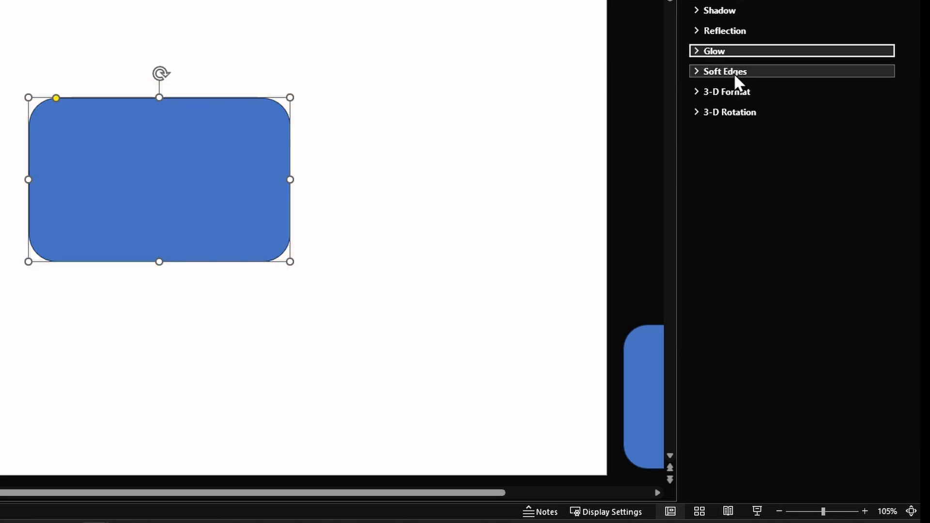
# - Apply the second soft edge variation to the rounded rectangle and deselect the shape to check its edges
pyautogui.click(733, 73)
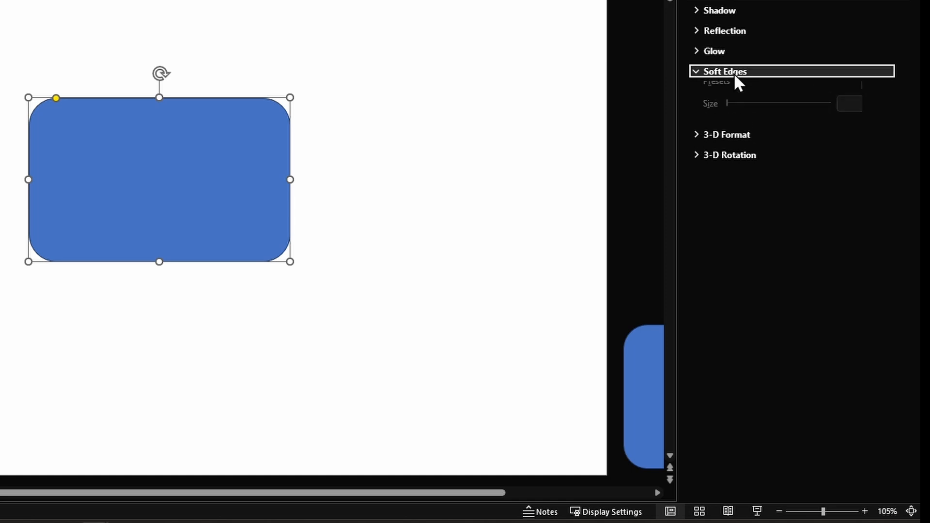
pyautogui.click(887, 93)
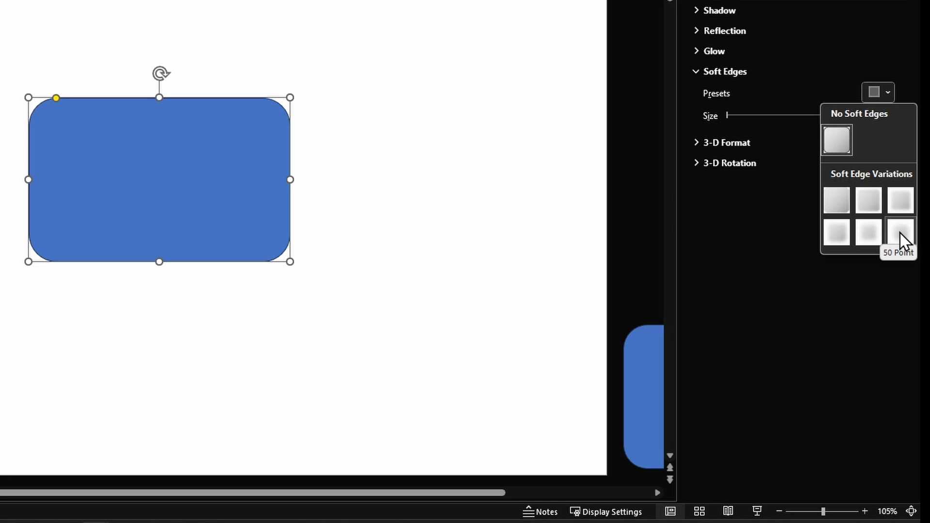
pyautogui.click(867, 203)
pyautogui.click(343, 175)
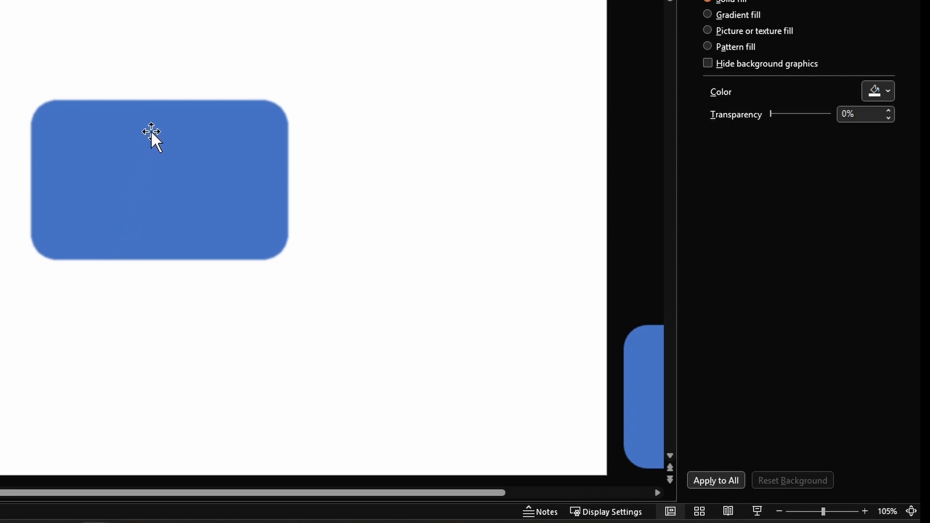
# - Remove the soft edges from the rounded rectangle with the No Soft Edges preset
pyautogui.click(161, 109)
pyautogui.click(877, 92)
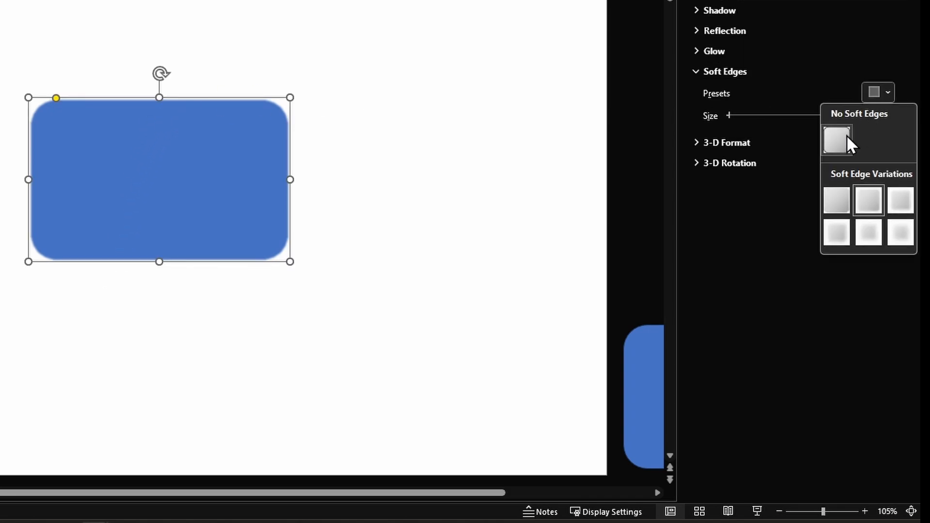
pyautogui.click(846, 140)
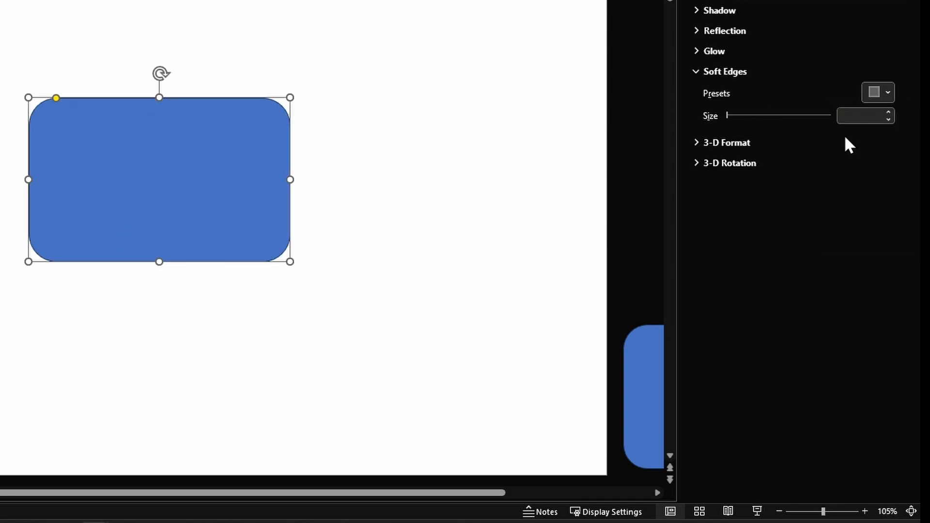
# - Expand the 3-D format settings and apply the Parallel rotation preset with X 26° and Y 18° to the rounded rectangle
pyautogui.click(730, 141)
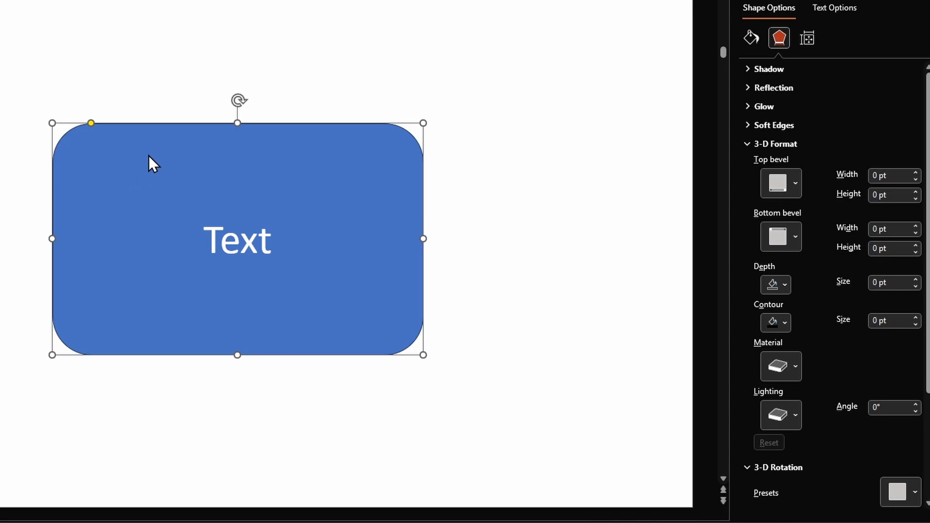
pyautogui.scroll(-3, 823, 479)
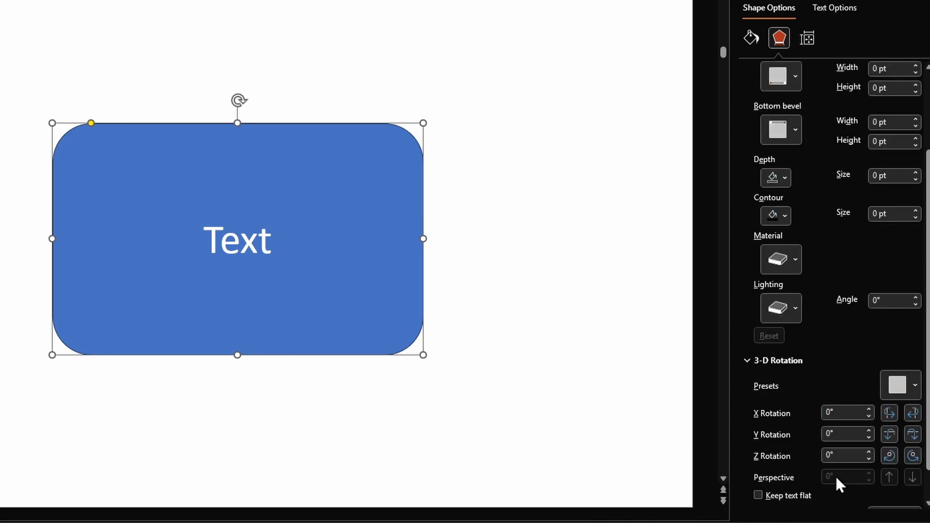
pyautogui.scroll(3, 774, 367)
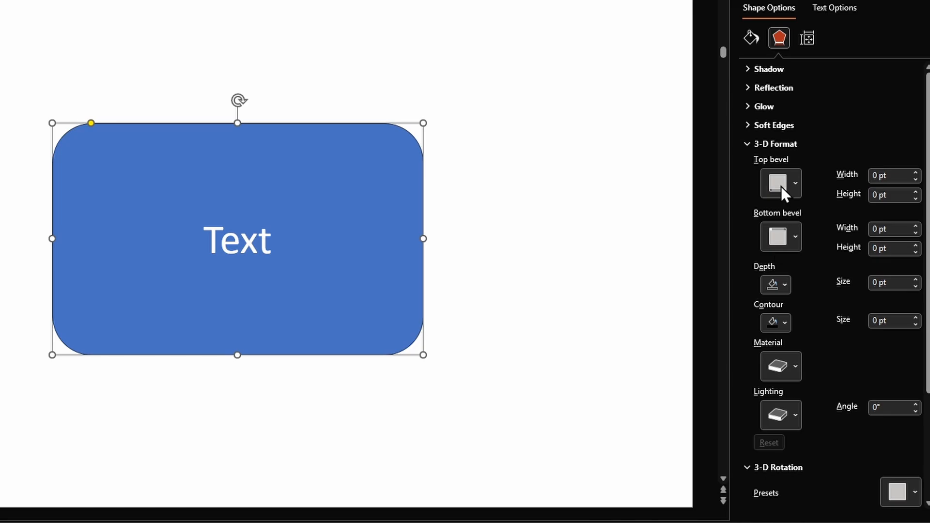
pyautogui.scroll(-3, 771, 350)
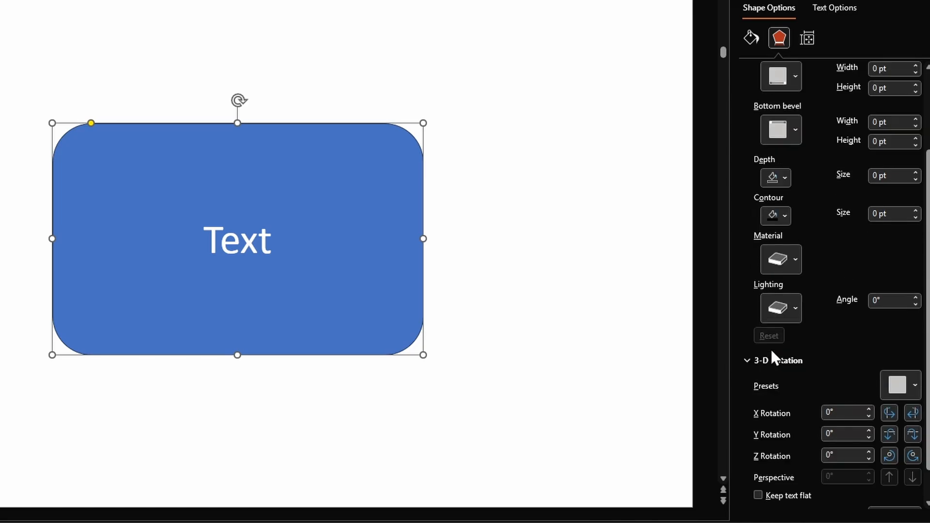
pyautogui.scroll(-1, 784, 358)
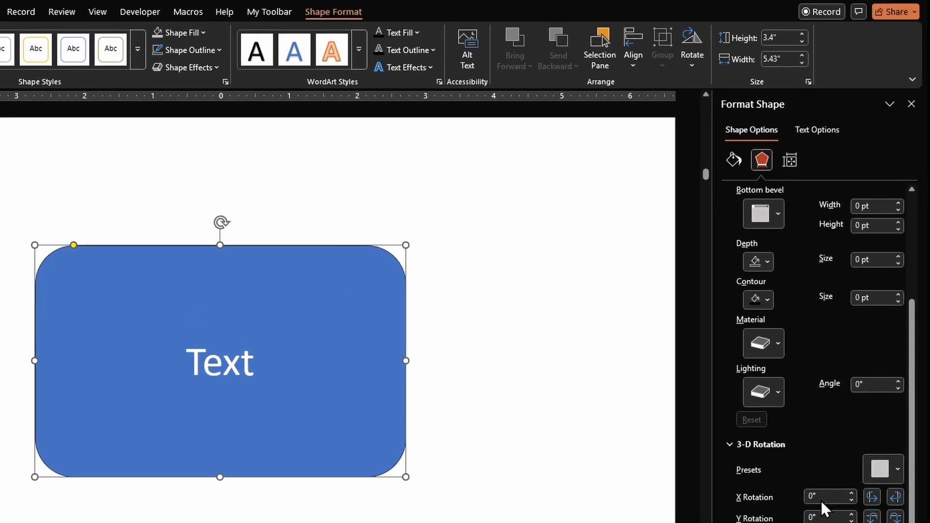
pyautogui.click(898, 471)
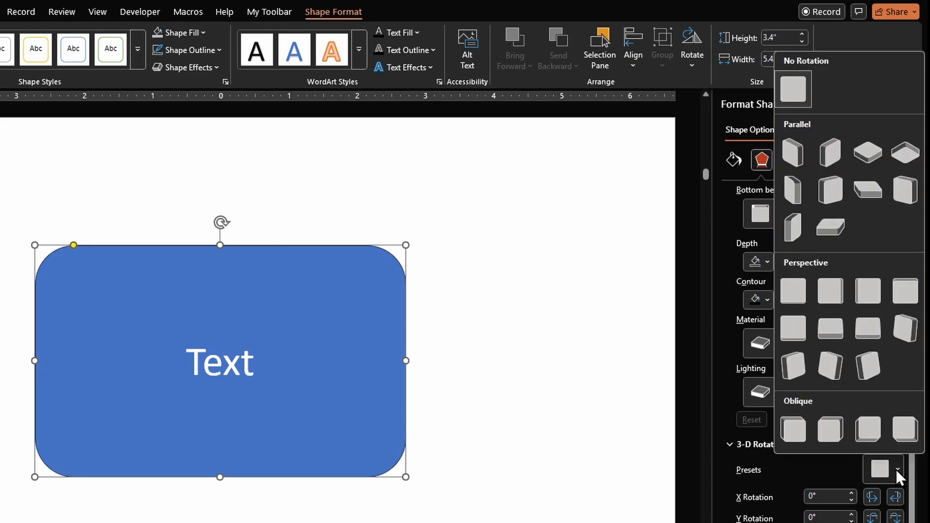
pyautogui.click(896, 196)
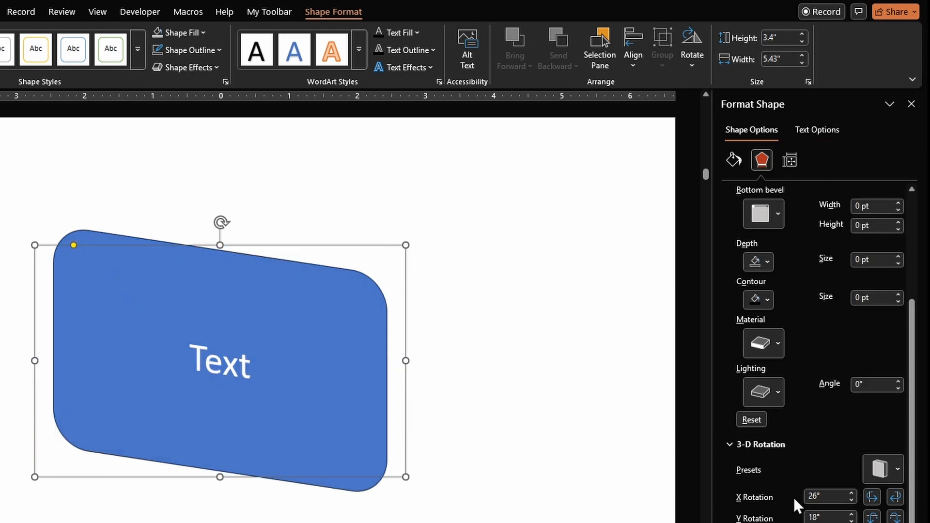
# - Apply the first bevel preset as the shape's top bevel, with a width of 10 pt and a height of 10 pt
pyautogui.scroll(3, 810, 404)
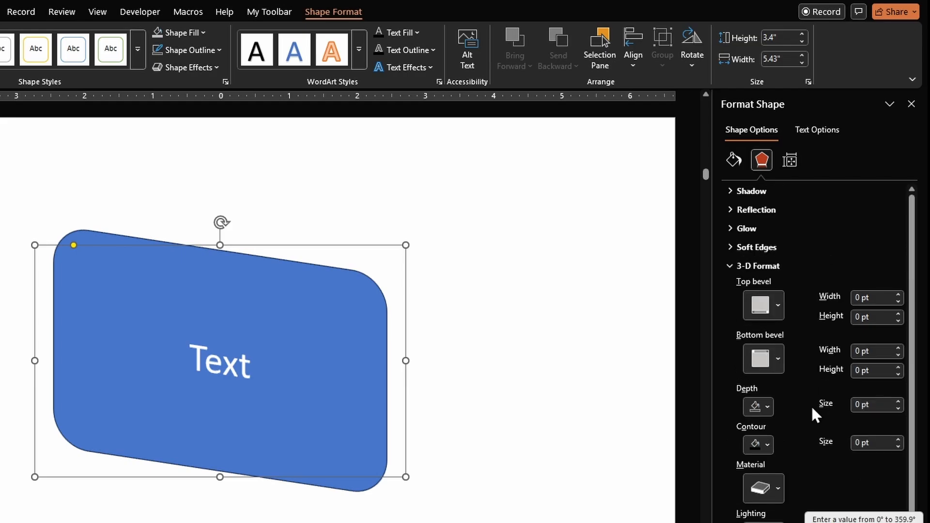
pyautogui.click(771, 304)
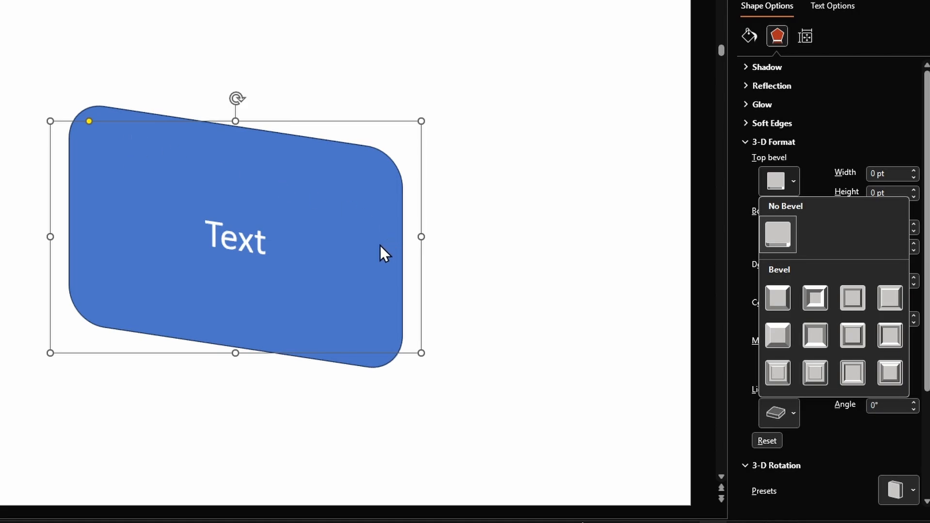
pyautogui.click(779, 301)
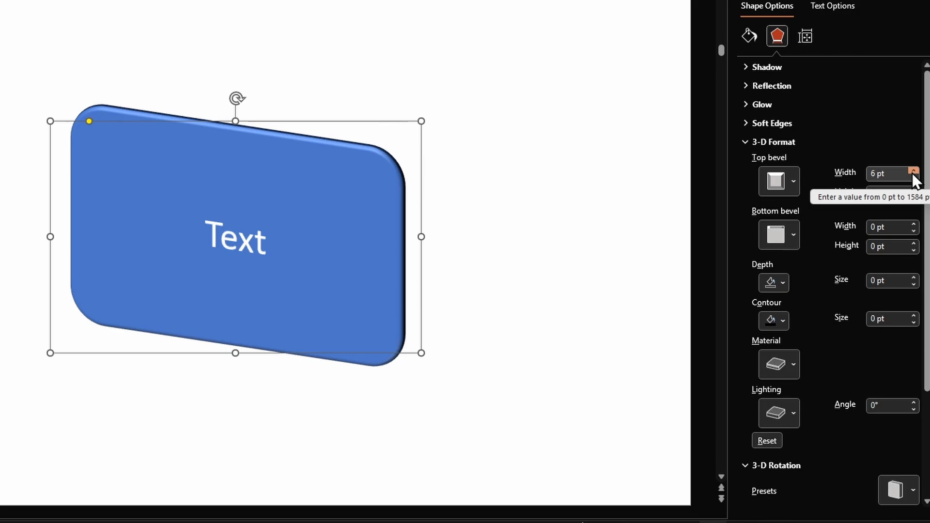
pyautogui.click(842, 174)
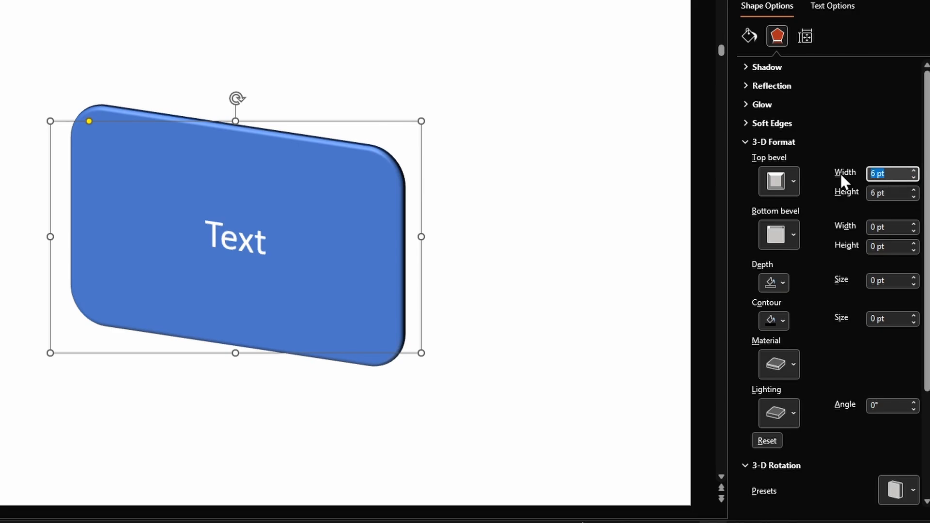
pyautogui.write('10')
pyautogui.press('Tab')
pyautogui.write('10')
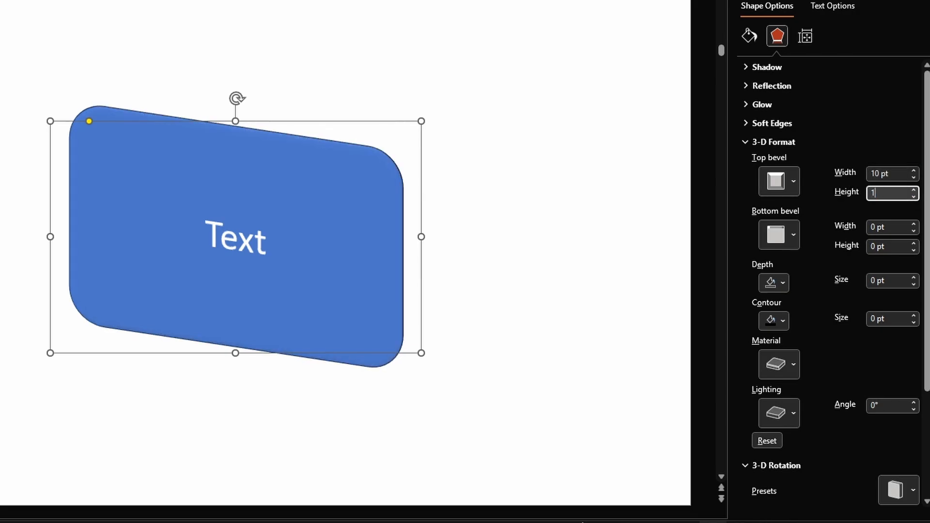
pyautogui.press('Tab')
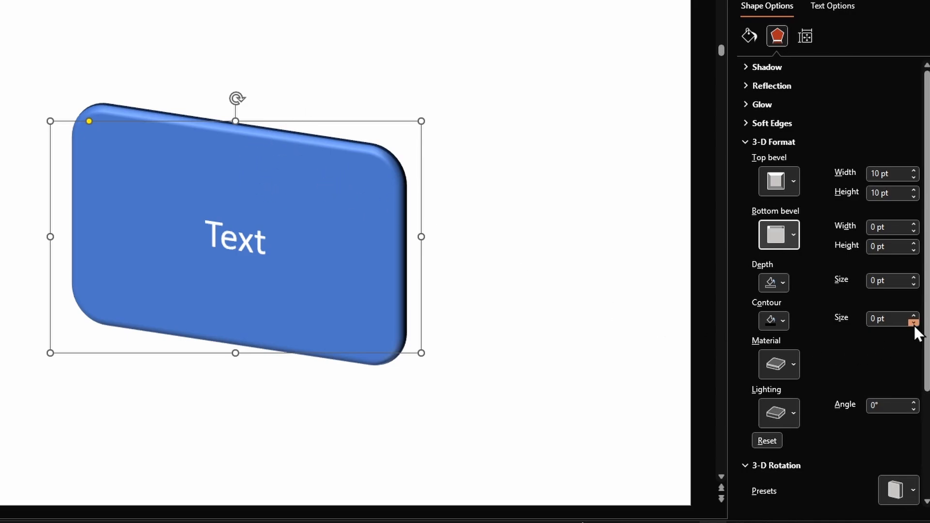
# - Rotate the shape in 3-D to show its back and apply the first bevel preset as its bottom bevel
pyautogui.scroll(-3, 820, 338)
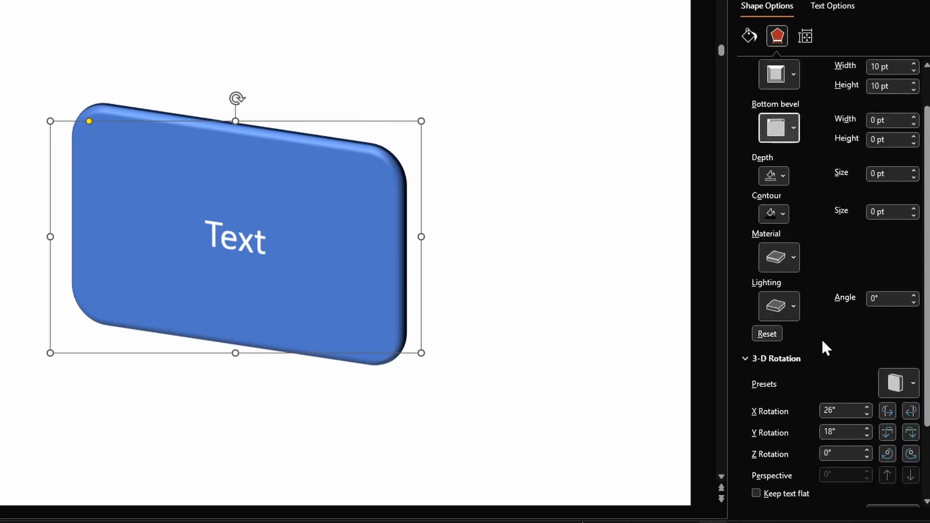
pyautogui.moveTo(911, 371); pyautogui.dragTo(910, 371)
pyautogui.scroll(3, 761, 257)
pyautogui.click(779, 235)
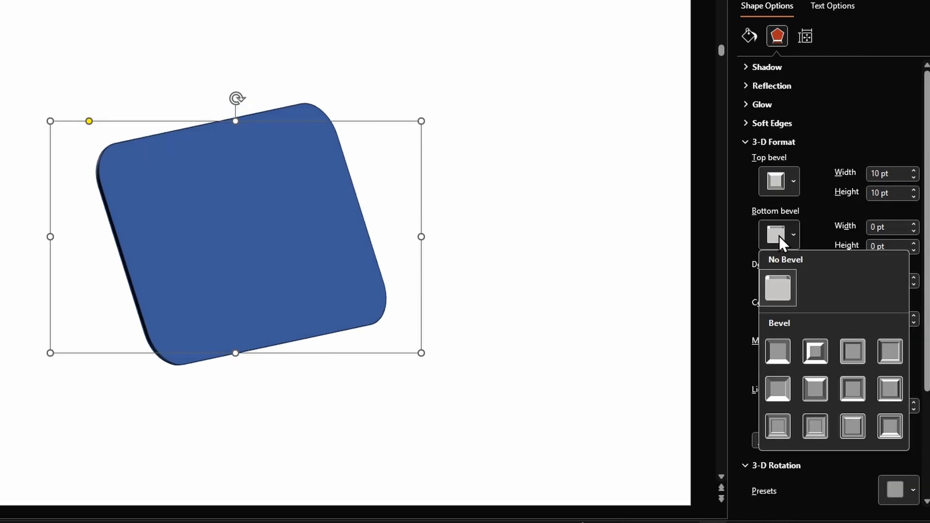
pyautogui.click(778, 350)
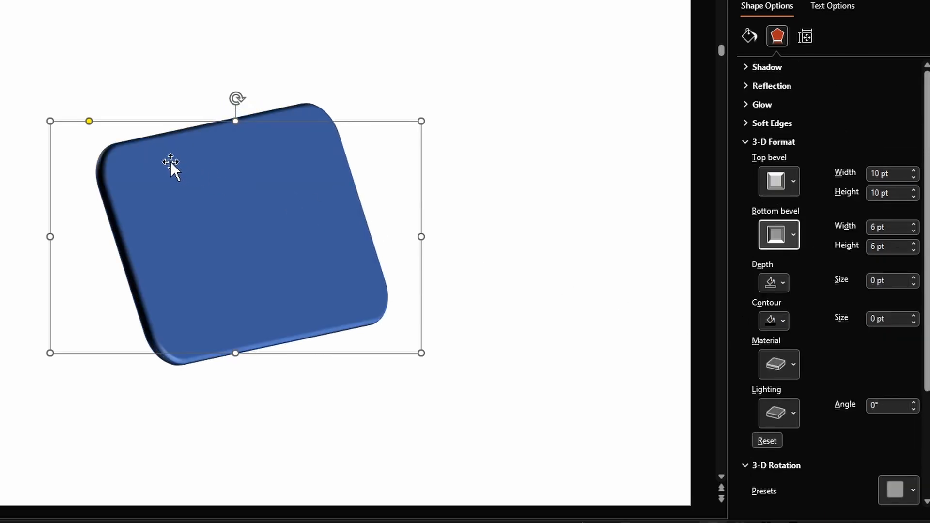
# - Turn the shape's front forward again with the Parallel rotation preset of X 26°, Y 18° and Z 0°
pyautogui.scroll(-3, 872, 388)
pyautogui.click(895, 346)
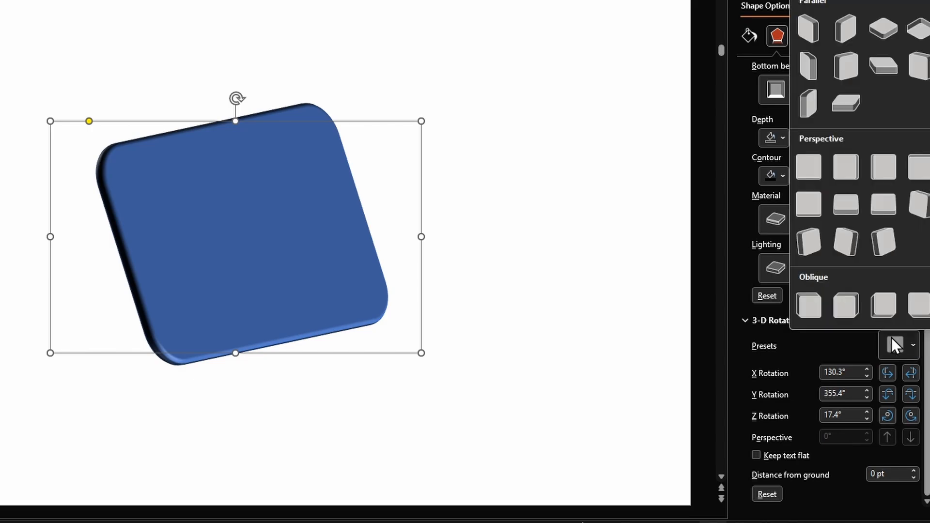
pyautogui.click(917, 68)
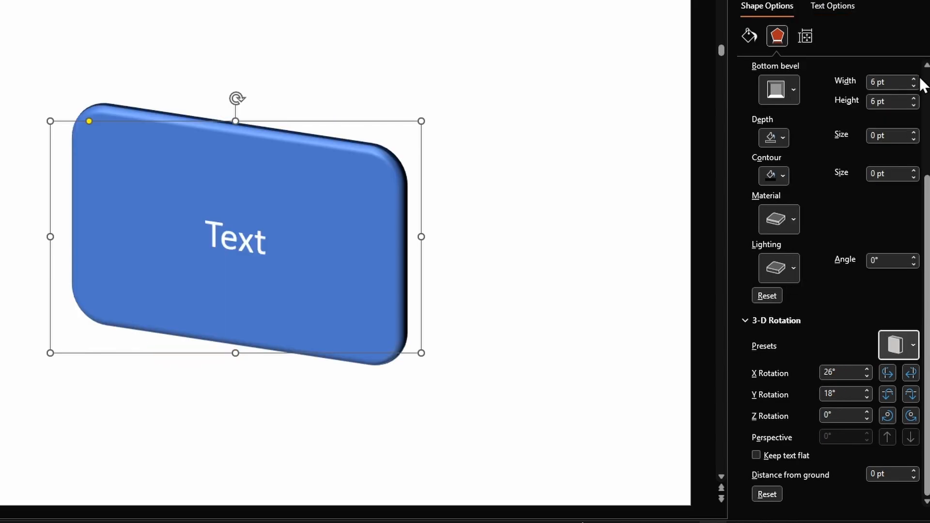
# - Set the depth size of the rounded rectangle to 40 pt
pyautogui.scroll(2, 776, 242)
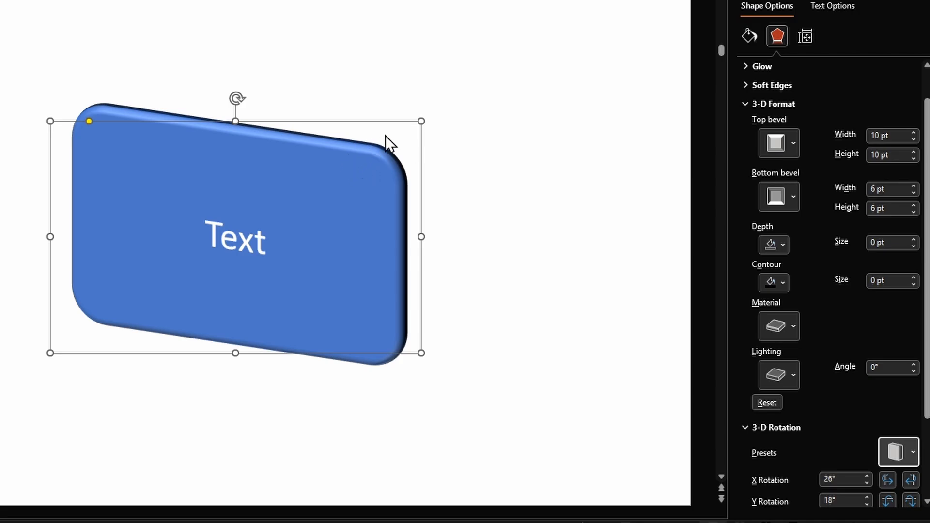
pyautogui.moveTo(892, 242); pyautogui.dragTo(844, 240)
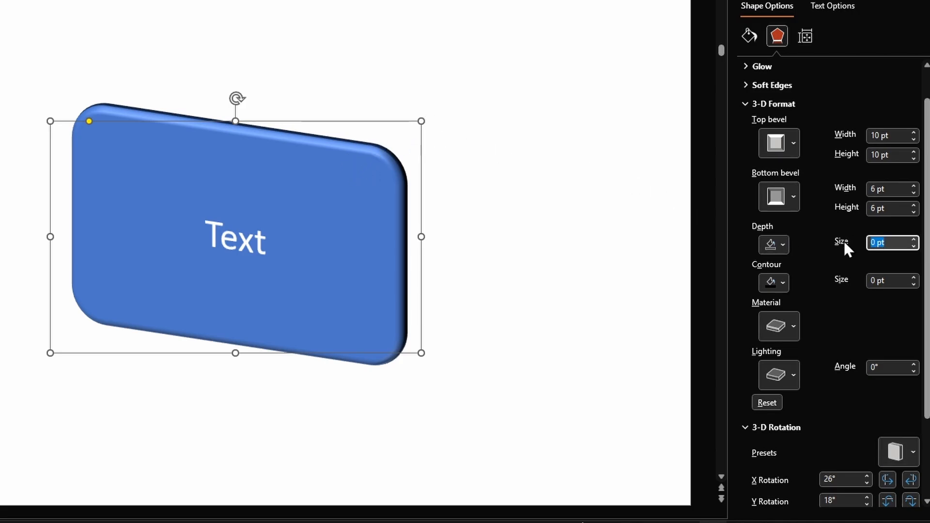
pyautogui.write('40')
pyautogui.press('Tab')
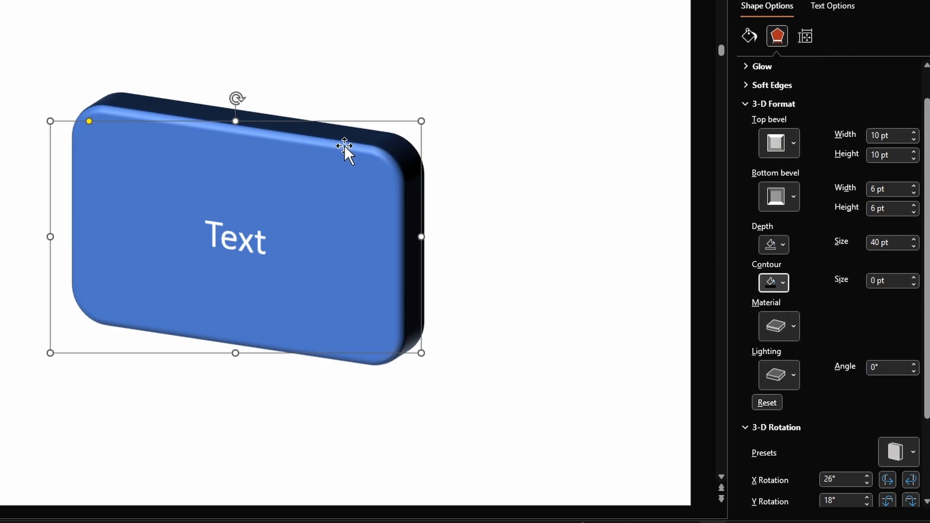
# - Give the shape a 4 pt contour in the gold theme color
pyautogui.moveTo(890, 280); pyautogui.dragTo(847, 276)
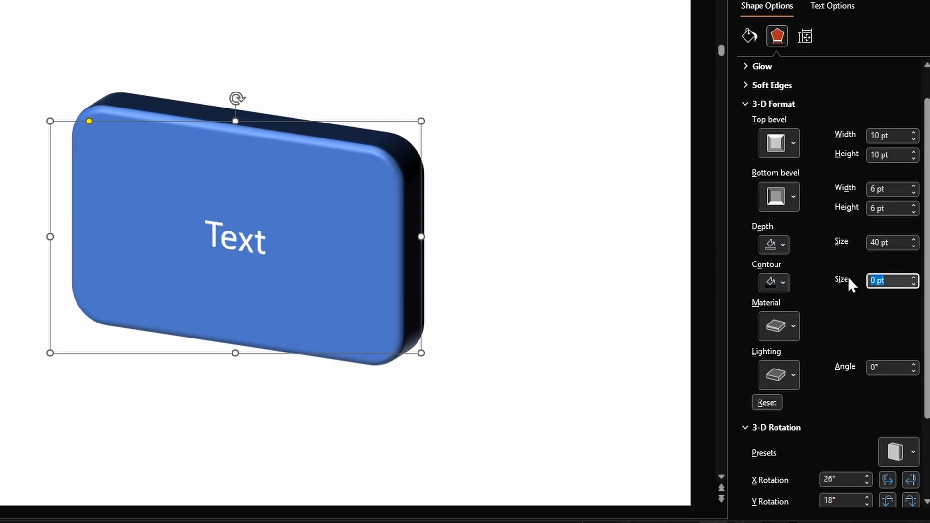
pyautogui.write('4')
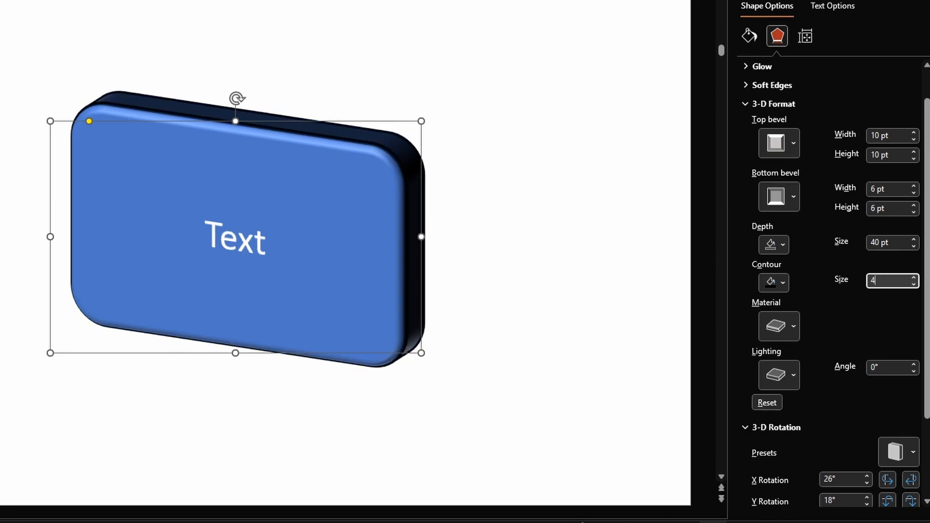
pyautogui.press('Tab')
pyautogui.click(782, 282)
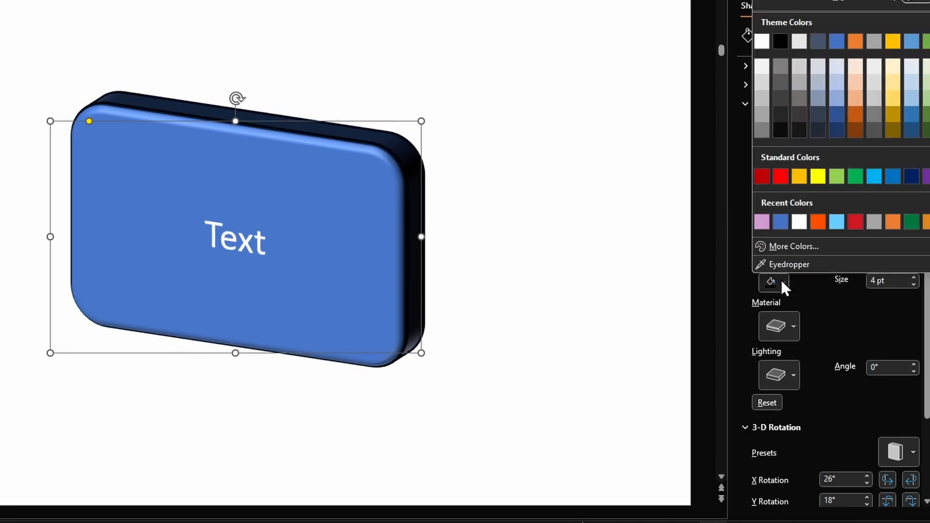
pyautogui.click(894, 44)
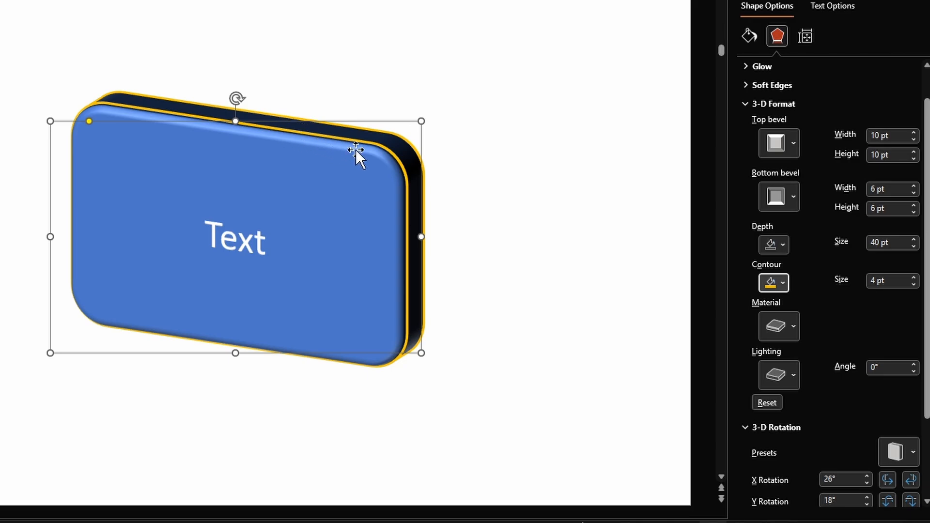
# - Increase the contour size to 15 pt, and remove the contour by setting its size to 0 pt
pyautogui.click(913, 277)
pyautogui.click(914, 277)
pyautogui.click(913, 278)
pyautogui.click(913, 277)
pyautogui.click(913, 277)
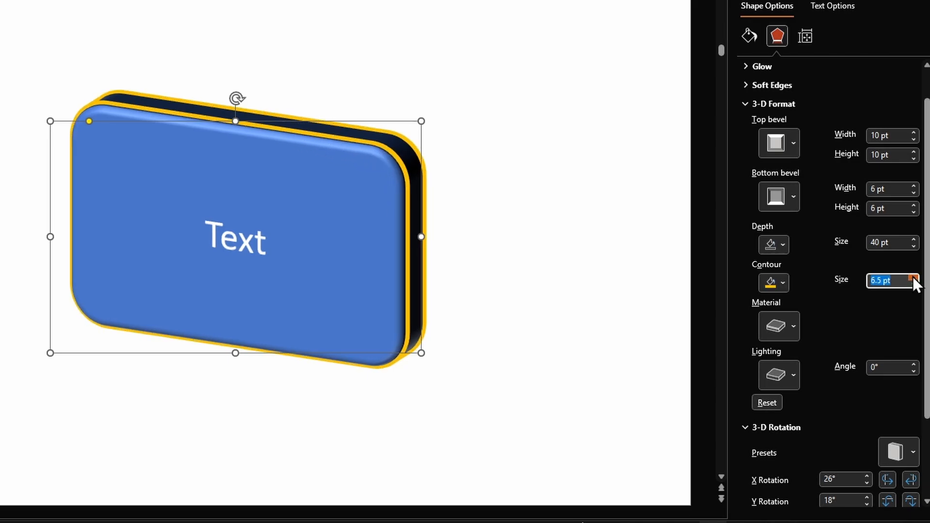
pyautogui.click(913, 278)
pyautogui.click(913, 278)
pyautogui.click(914, 277)
pyautogui.click(913, 278)
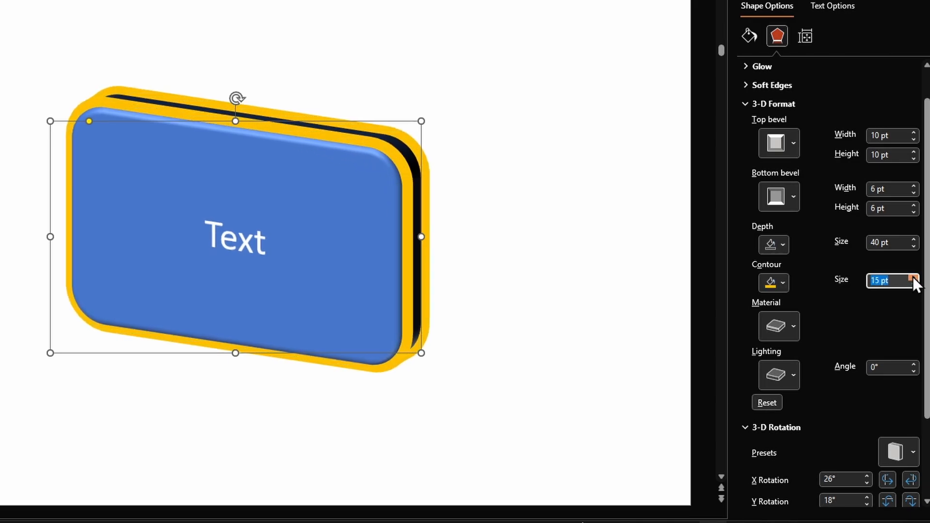
pyautogui.write('0')
pyautogui.press('Tab')
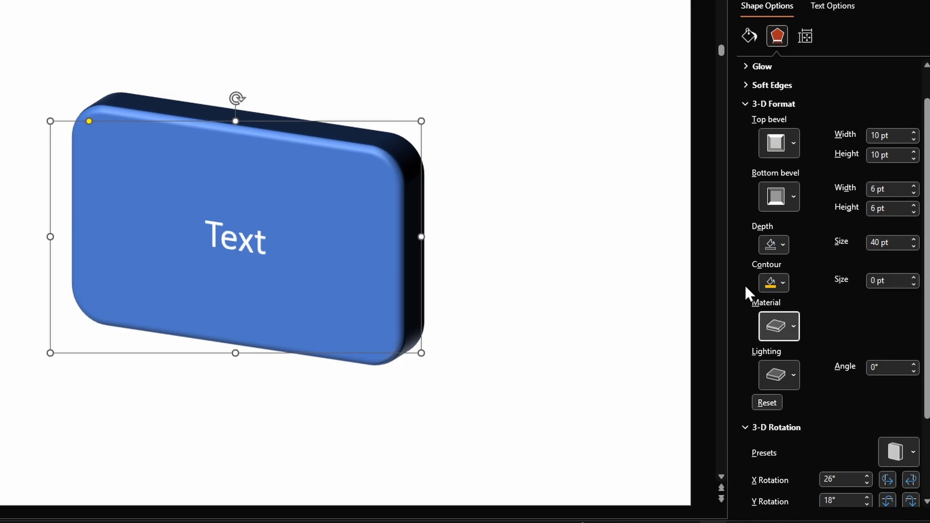
# - Apply the fourth Standard material preset to the rounded rectangle
pyautogui.scroll(1, 824, 317)
pyautogui.click(794, 365)
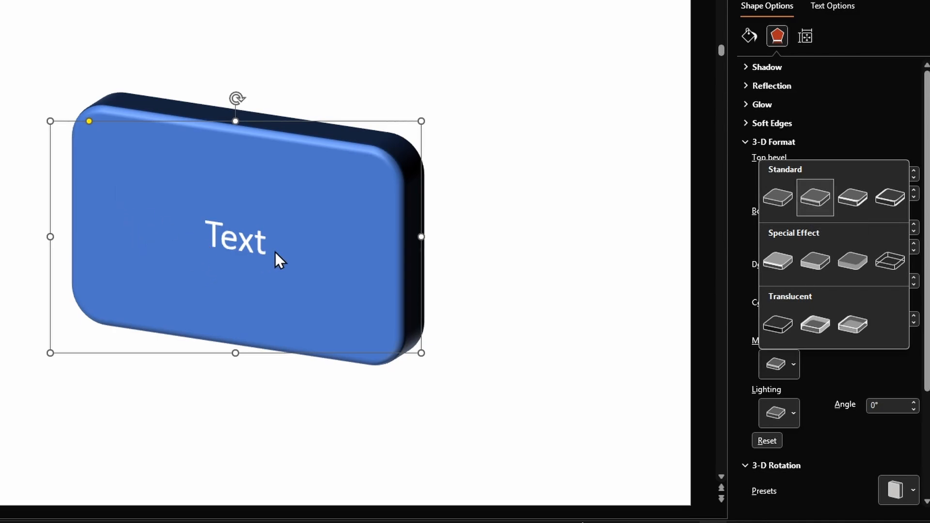
pyautogui.click(887, 194)
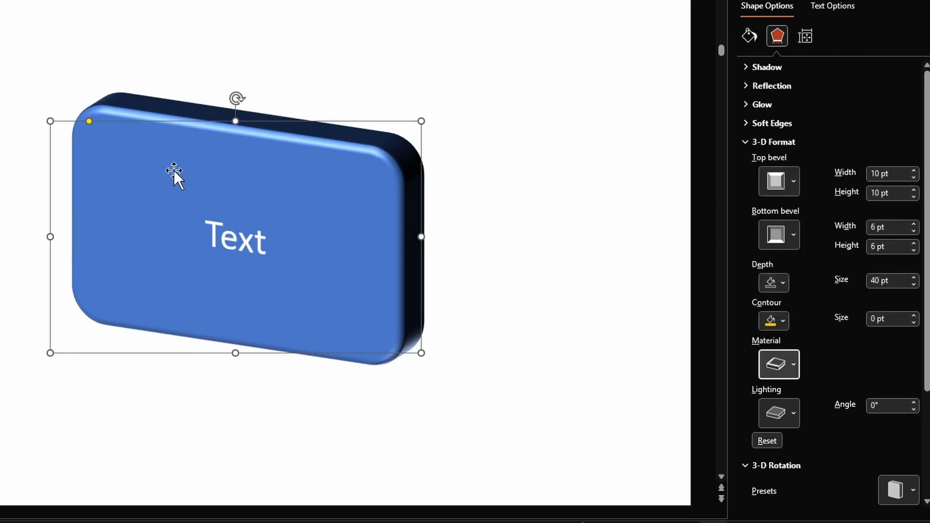
# - Try the Contrasting lighting on the shape and apply the Bright Room special lighting instead
pyautogui.click(789, 413)
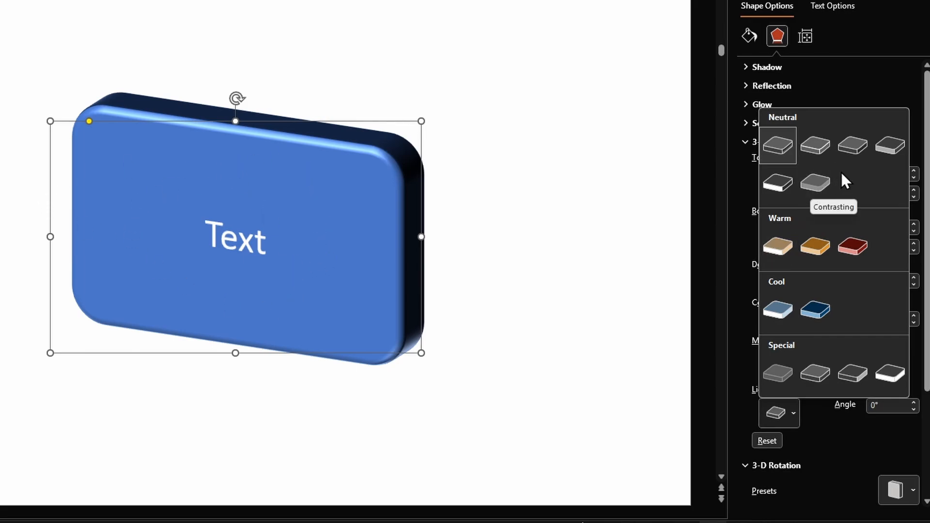
pyautogui.click(809, 182)
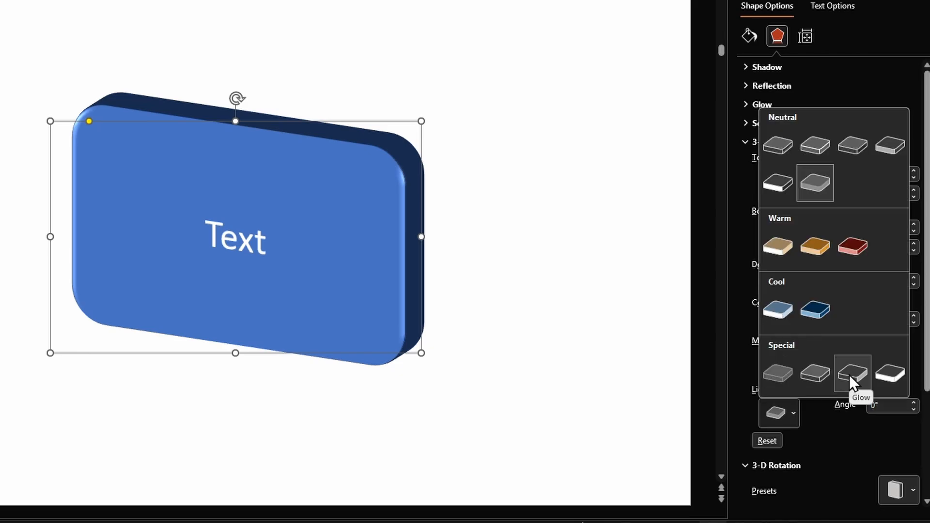
pyautogui.click(884, 367)
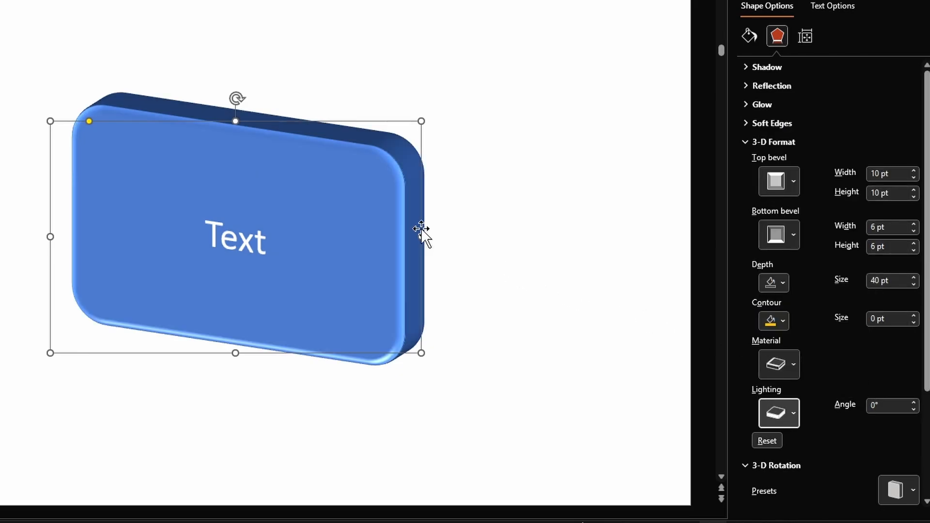
# - Set the lighting angle of the rounded rectangle to 45°
pyautogui.scroll(-3, 790, 331)
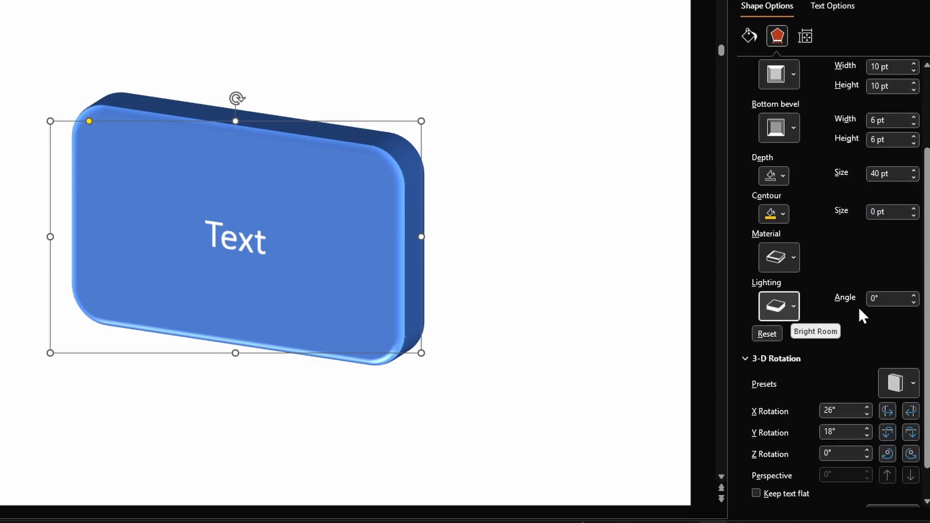
pyautogui.doubleClick(889, 297)
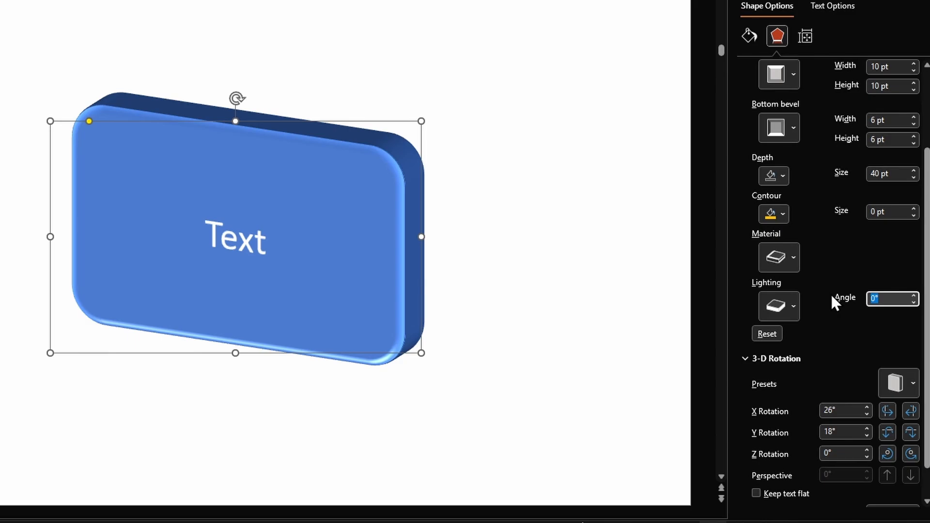
pyautogui.write('45')
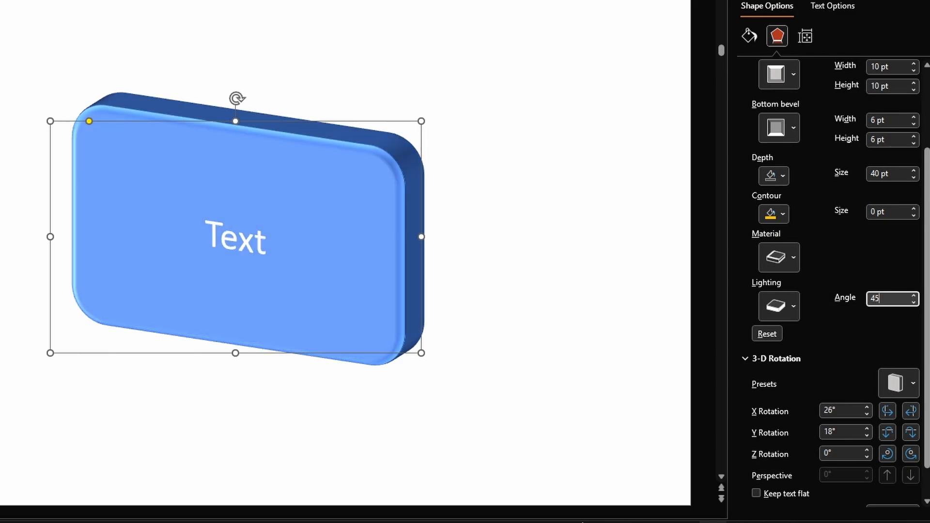
pyautogui.press('Tab')
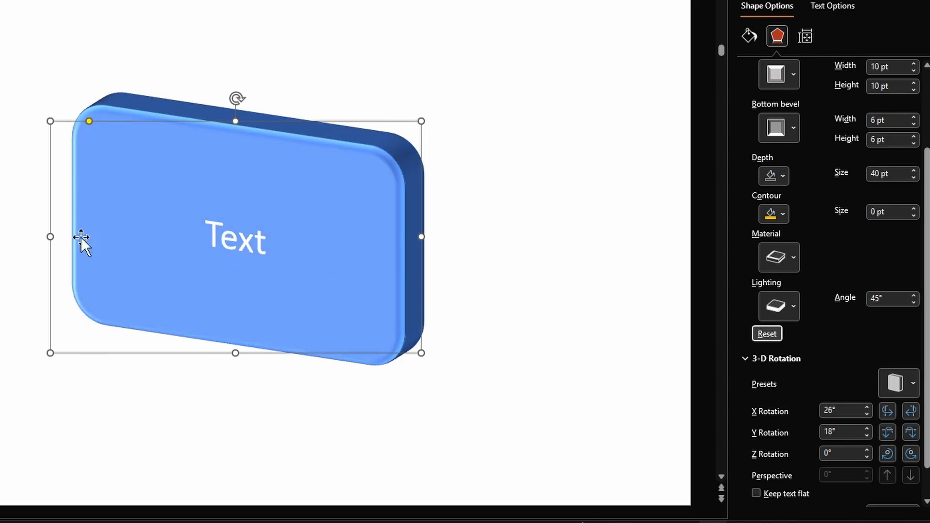
# - Keep the shape's text flat and set its distance from ground to 40 pt
pyautogui.scroll(-1, 777, 457)
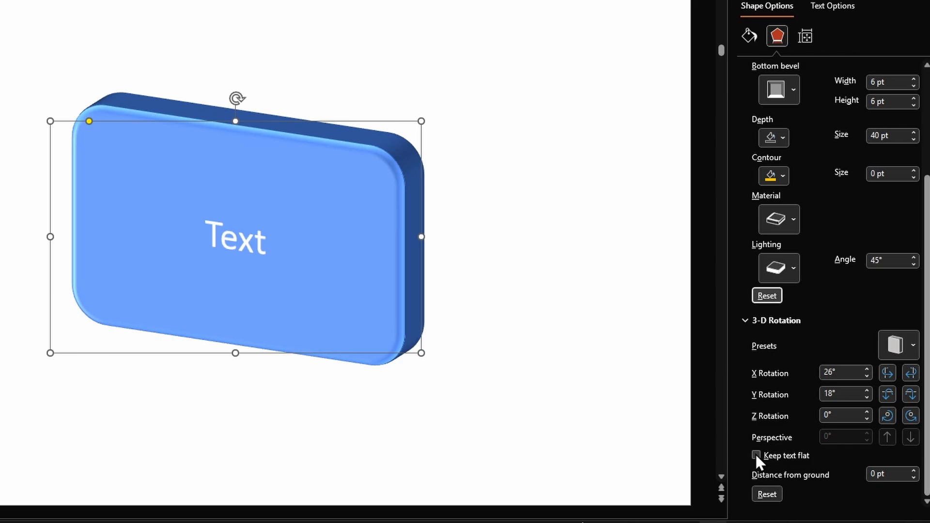
pyautogui.click(755, 454)
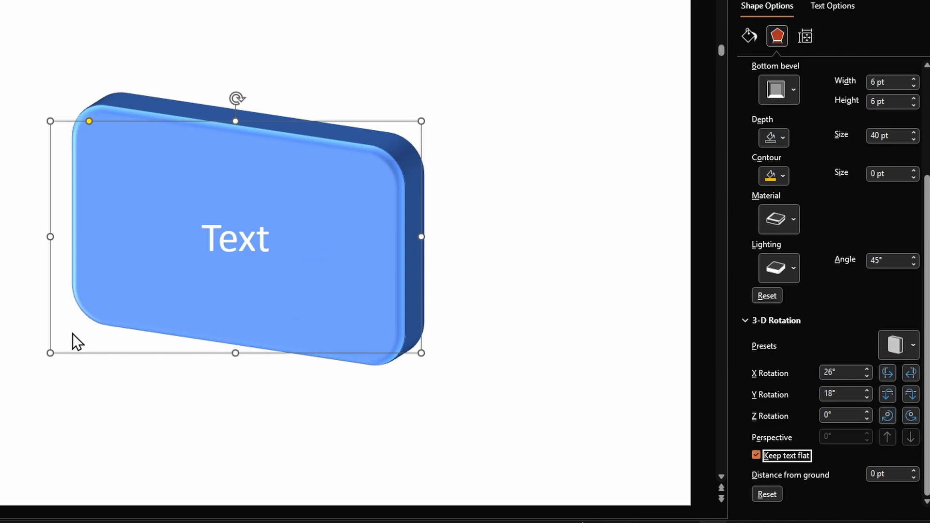
pyautogui.press('Tab')
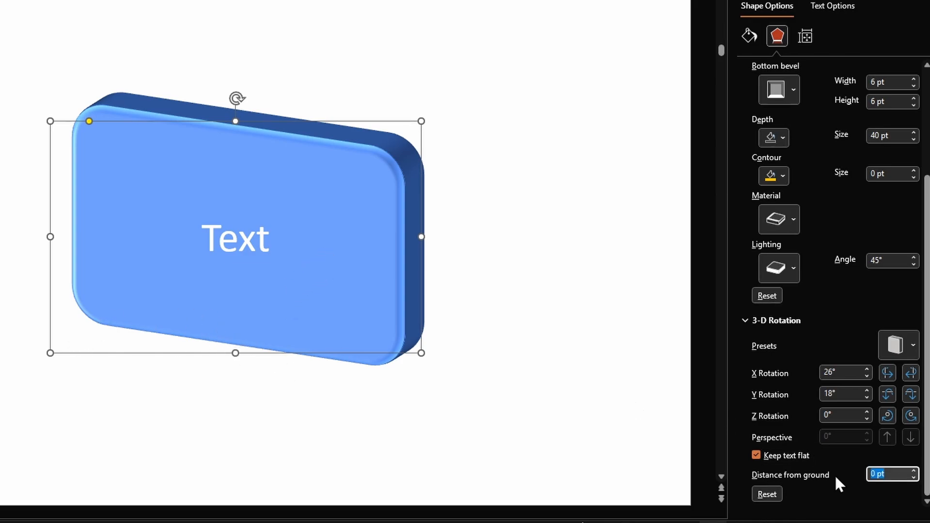
pyautogui.write('40')
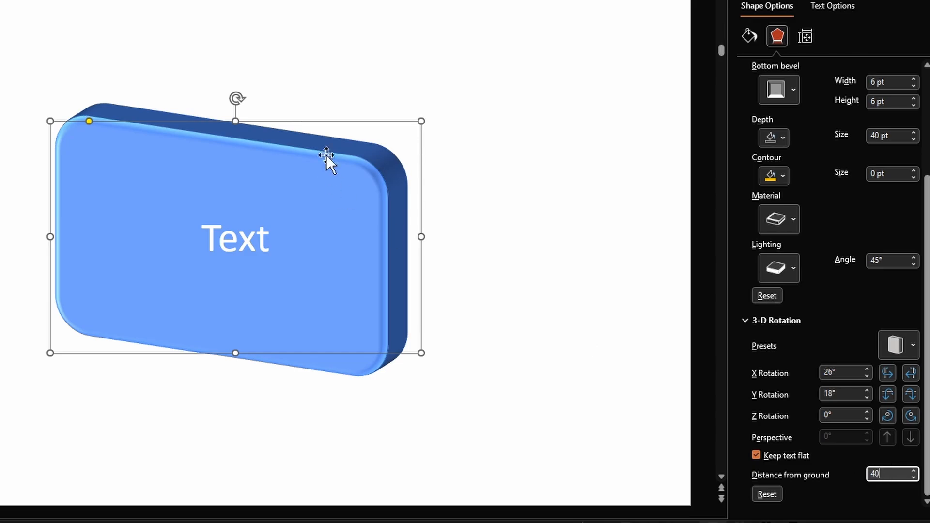
# - Apply the last Parallel 3-D rotation preset to the shape and set its distance from ground to 0 pt
pyautogui.click(890, 350)
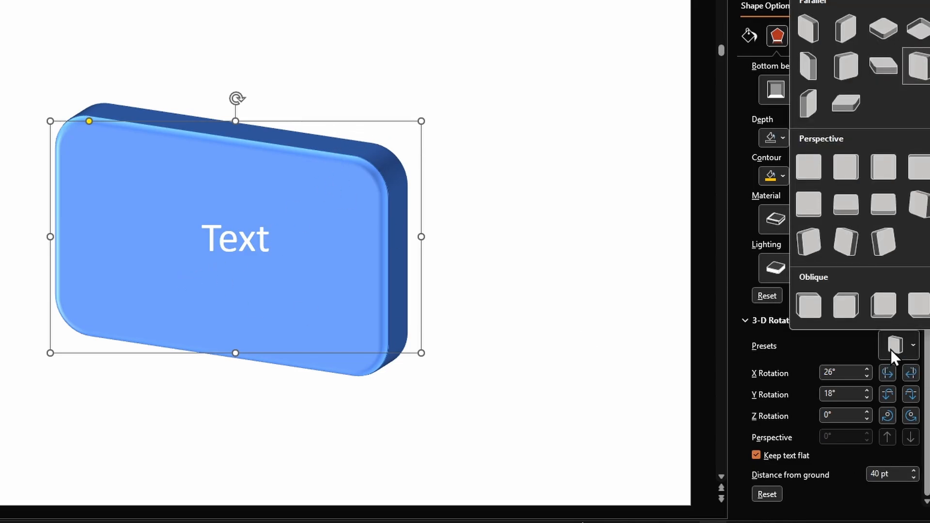
pyautogui.click(841, 109)
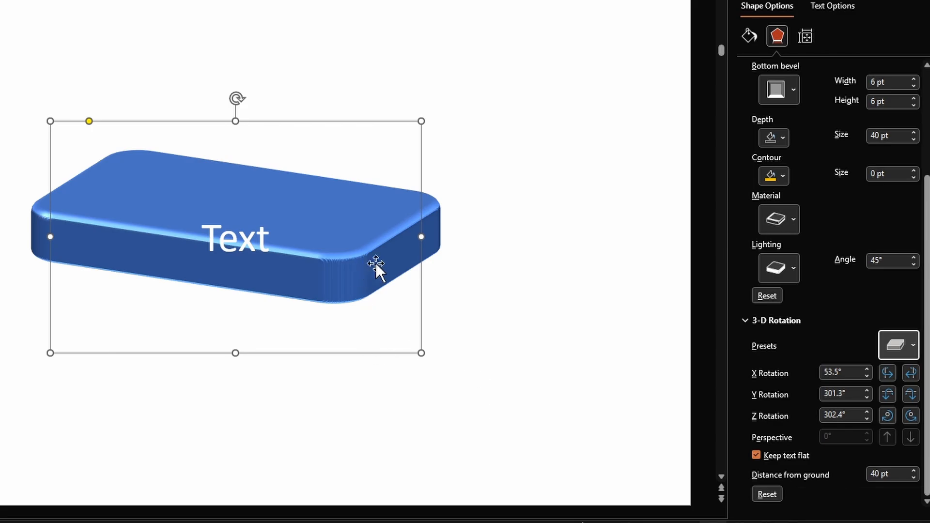
pyautogui.moveTo(895, 474); pyautogui.dragTo(839, 469)
pyautogui.write('0')
pyautogui.press('Tab')
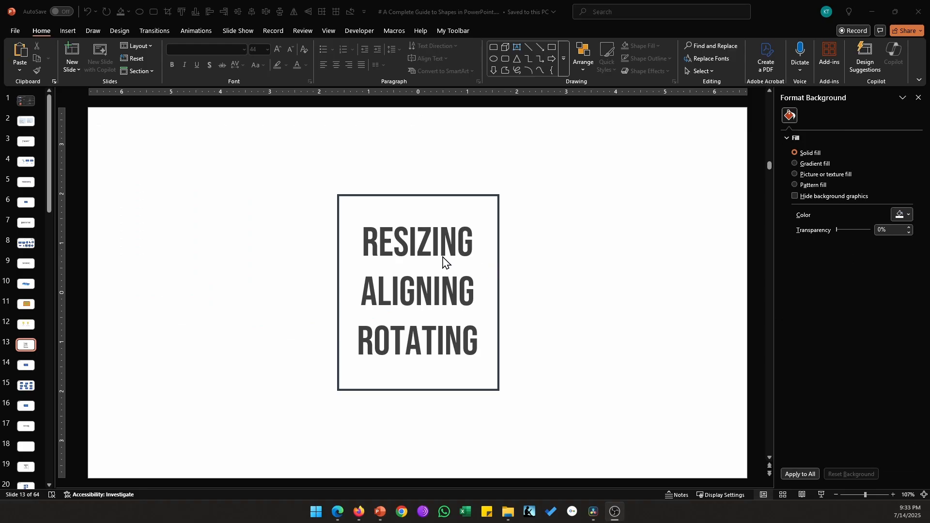
# - Go to the Resizing slide and select the blue rounded rectangle
pyautogui.click(539, 269)
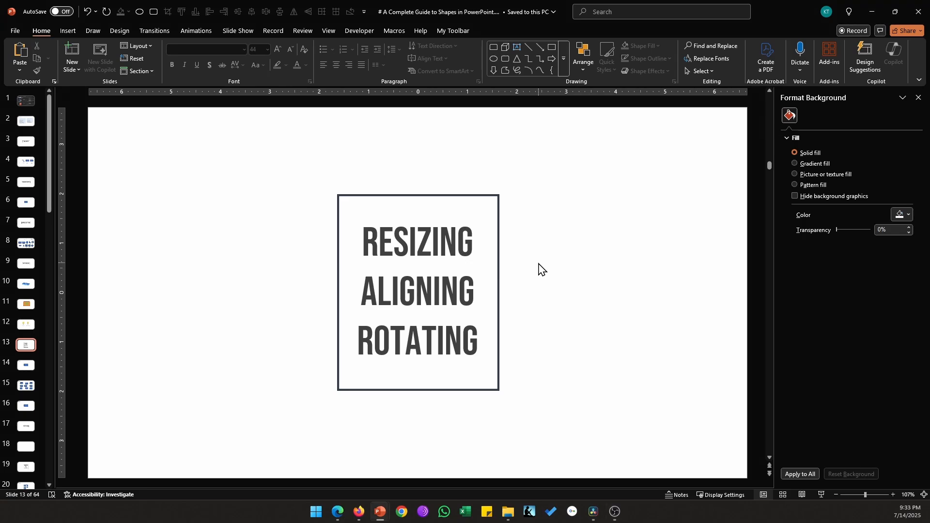
pyautogui.scroll(-1, 539, 269)
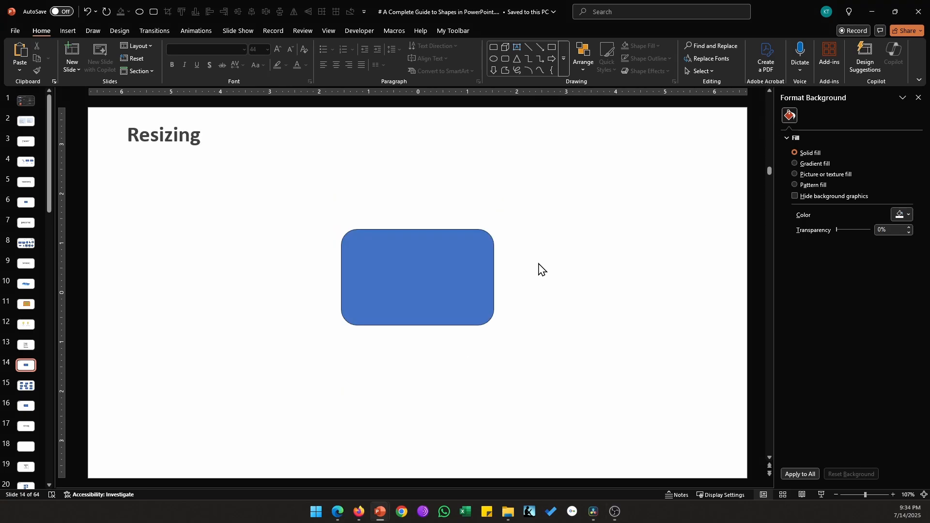
pyautogui.click(480, 279)
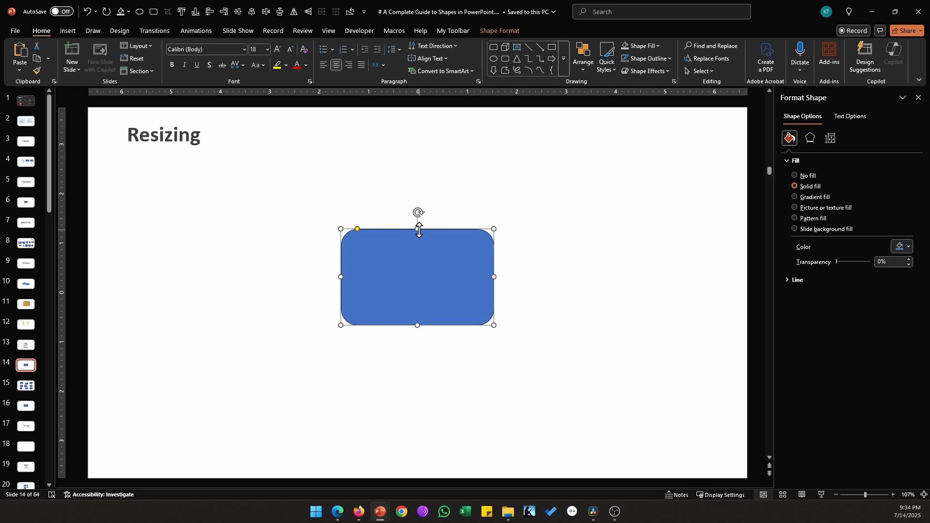
# - Try stretching the rounded rectangle upward, downward and to the right from its edges, undoing each resize
pyautogui.moveTo(415, 231); pyautogui.dragTo(419, 180)
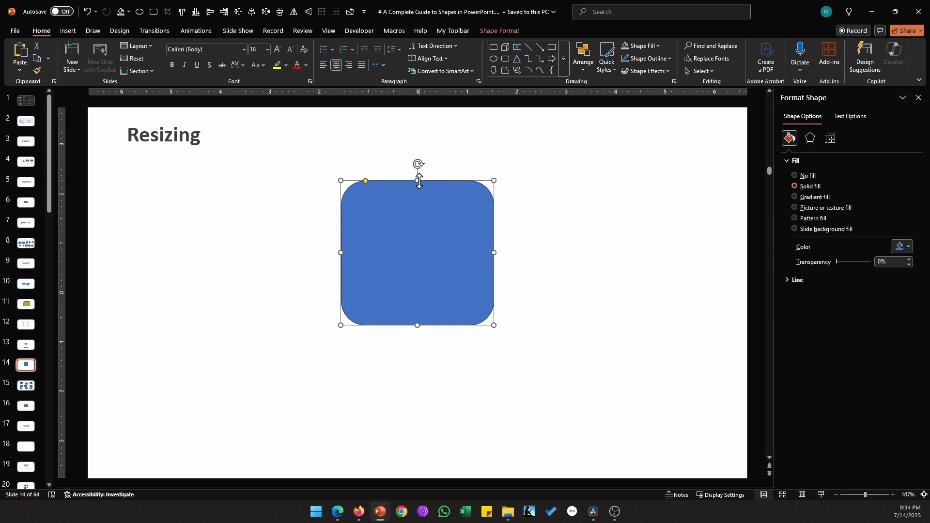
pyautogui.hotkey('ctrl', 'z')
pyautogui.moveTo(417, 326); pyautogui.dragTo(417, 378)
pyautogui.hotkey('ctrl', 'z')
pyautogui.moveTo(494, 277); pyautogui.dragTo(530, 278)
pyautogui.hotkey('ctrl', 'z')
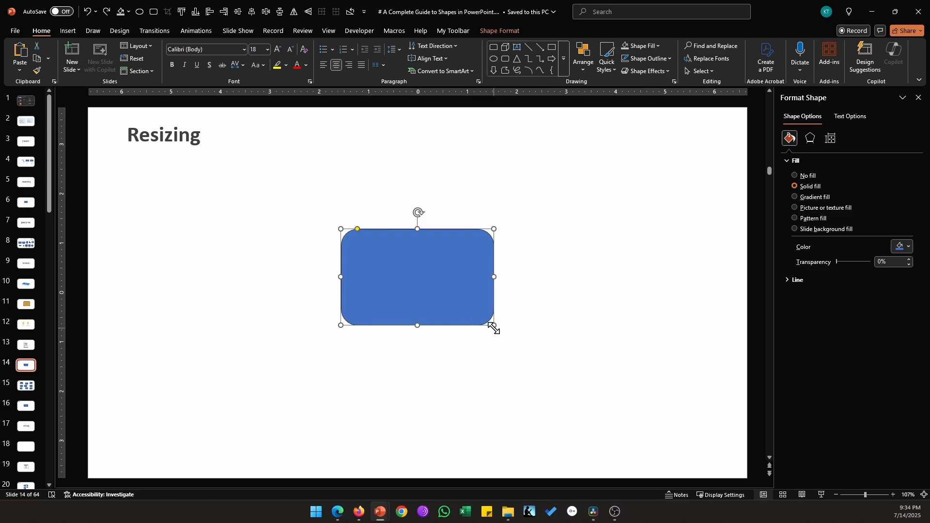
# - Try enlarging the rounded rectangle twice from its lower-right corner, undoing each resize
pyautogui.moveTo(494, 326); pyautogui.dragTo(530, 373)
pyautogui.hotkey('ctrl', 'z')
pyautogui.moveTo(493, 326); pyautogui.dragTo(528, 362)
pyautogui.hotkey('ctrl', 'z')
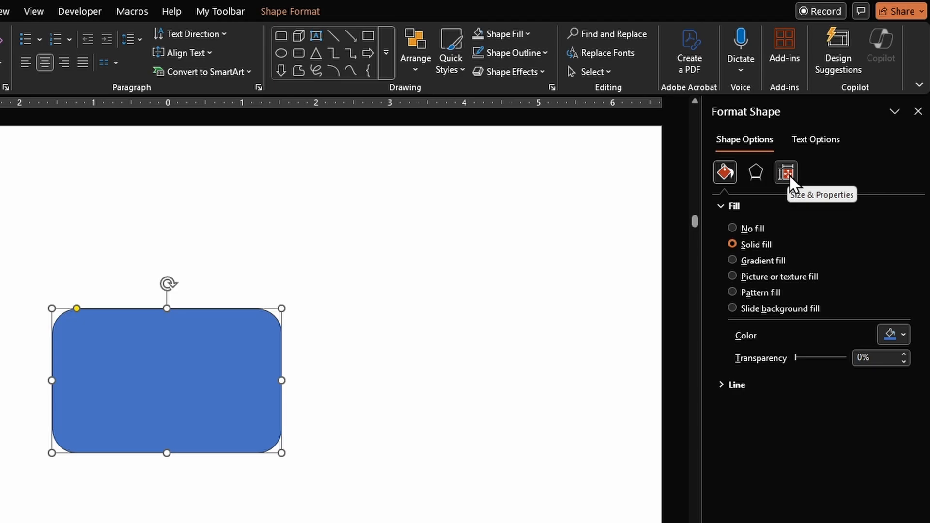
# - With the aspect ratio locked, set the rounded rectangle's scale height to 100%
pyautogui.click(789, 173)
pyautogui.click(751, 204)
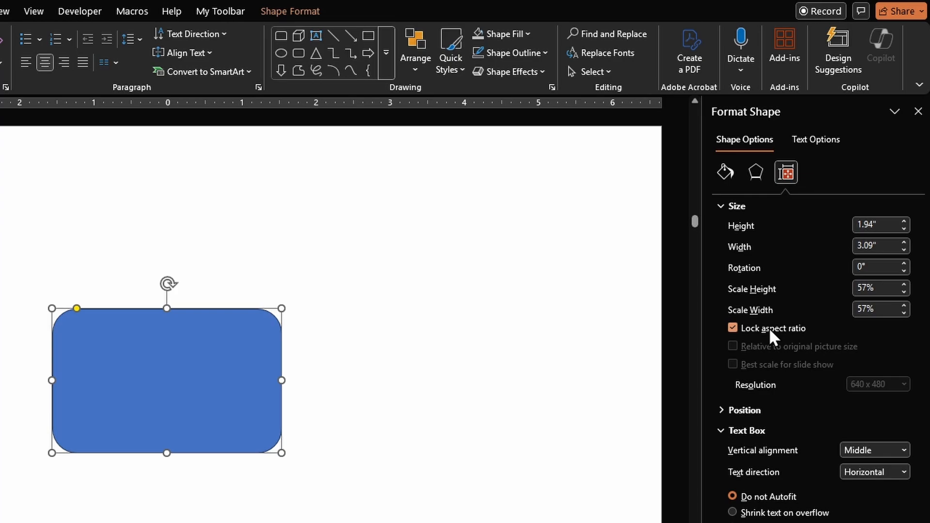
pyautogui.click(884, 290)
pyautogui.write('10')
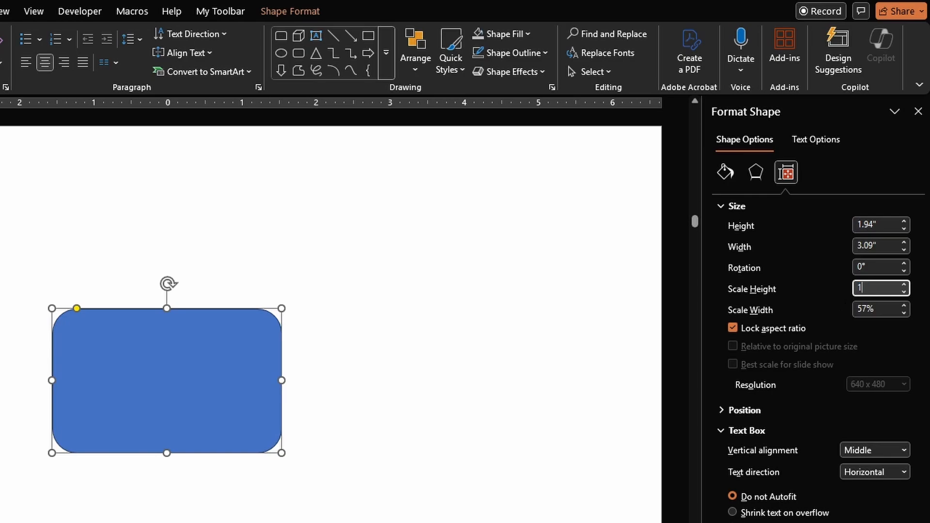
pyautogui.write('0')
pyautogui.press('Tab')
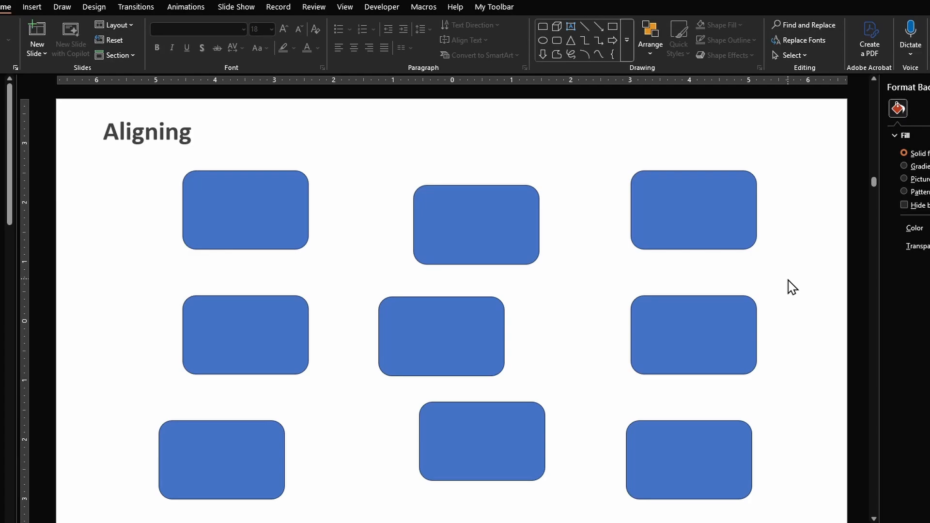
pyautogui.moveTo(787, 279); pyautogui.dragTo(143, 149)
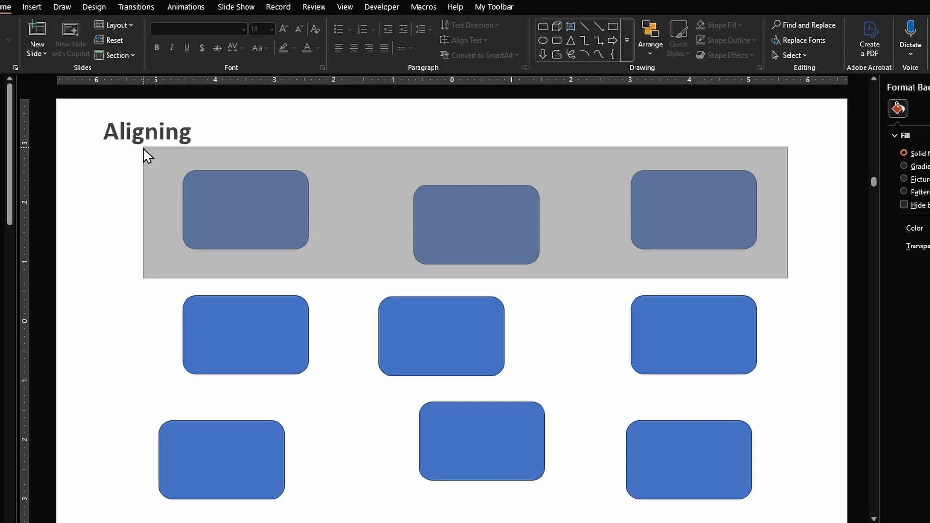
pyautogui.moveTo(143, 149); pyautogui.dragTo(144, 151)
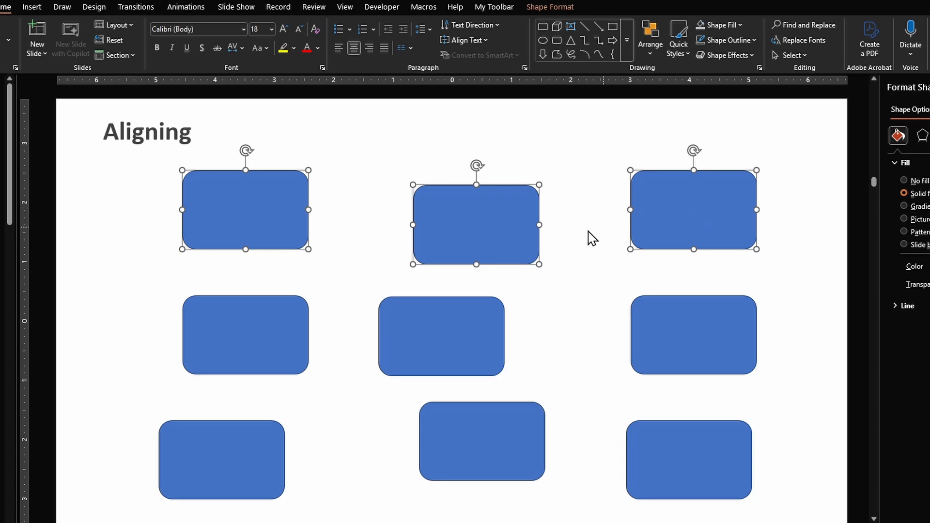
pyautogui.click(815, 261)
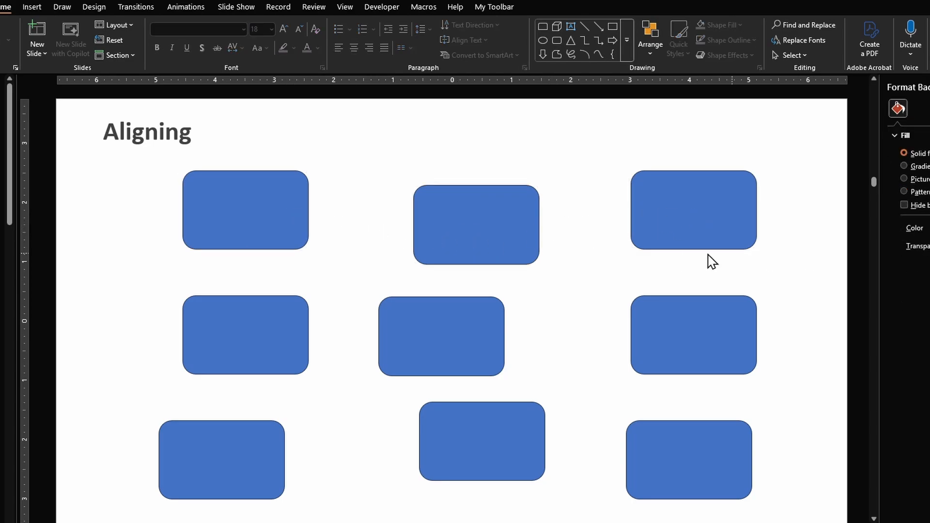
# - Select the three rounded rectangles in the top row of the Aligning slide and align their top edges
pyautogui.click(266, 198)
pyautogui.keyDown('shift'); pyautogui.click(455, 208); pyautogui.keyUp('shift')
pyautogui.keyDown('shift'); pyautogui.click(690, 199); pyautogui.keyUp('shift')
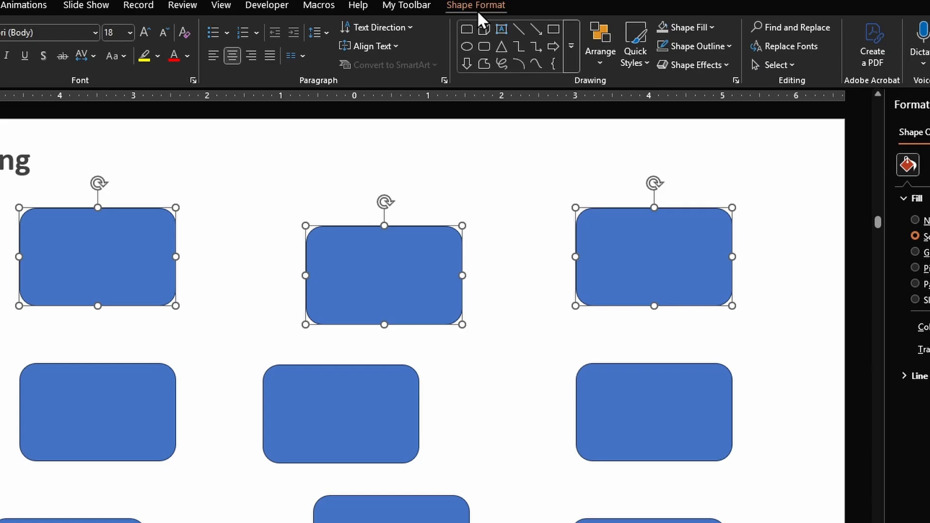
pyautogui.click(550, 7)
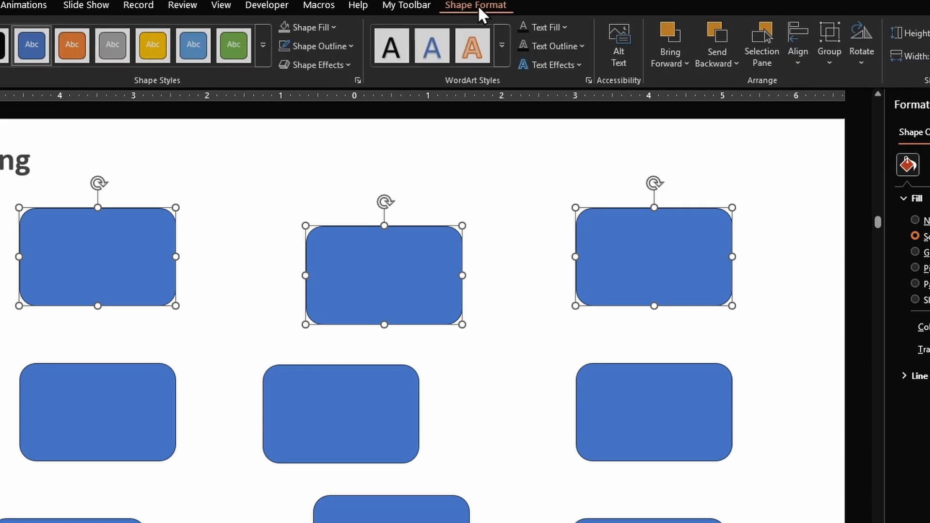
pyautogui.click(799, 66)
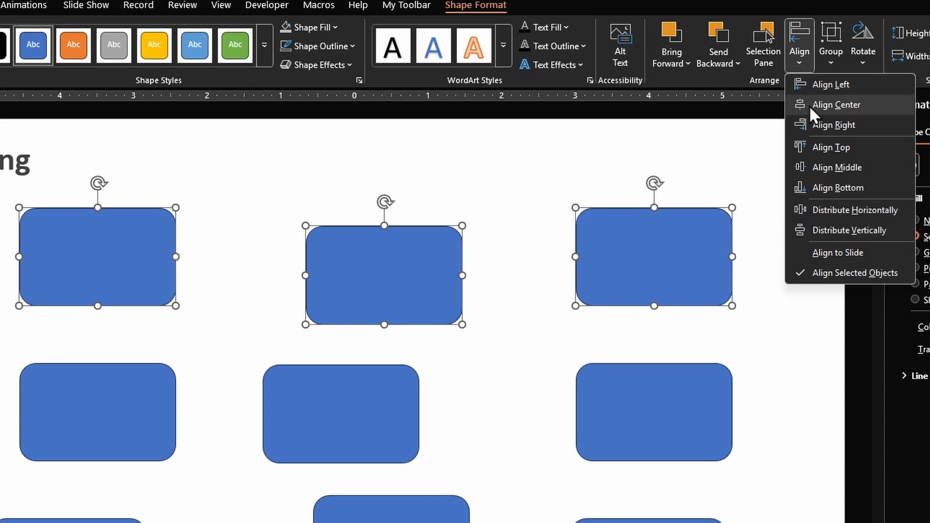
pyautogui.click(873, 150)
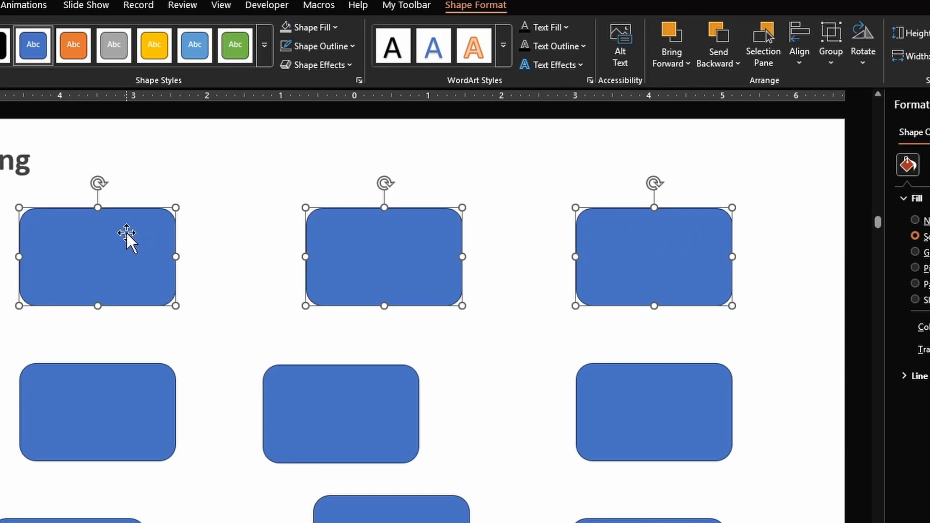
# - Make the middle rectangle of the top row slightly taller by extending its lower edge downward
pyautogui.click(405, 335)
pyautogui.click(401, 287)
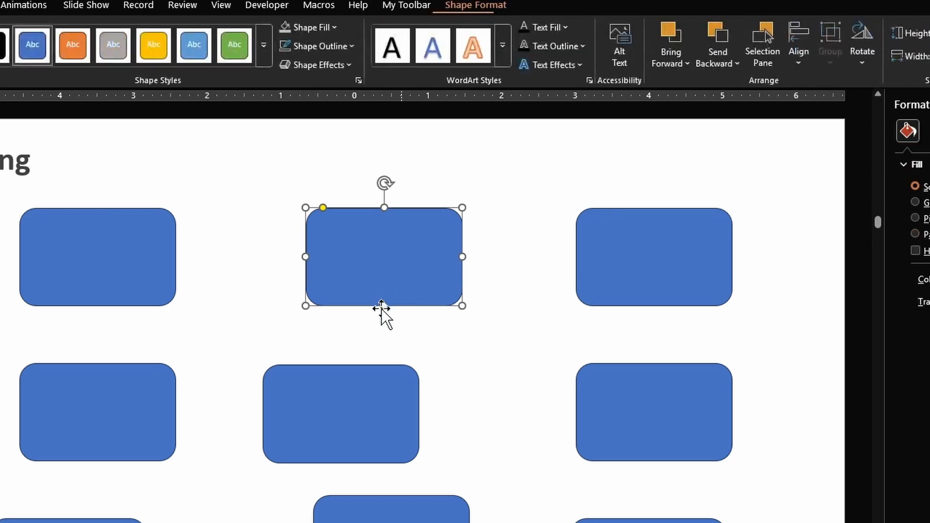
pyautogui.moveTo(379, 305); pyautogui.dragTo(378, 323)
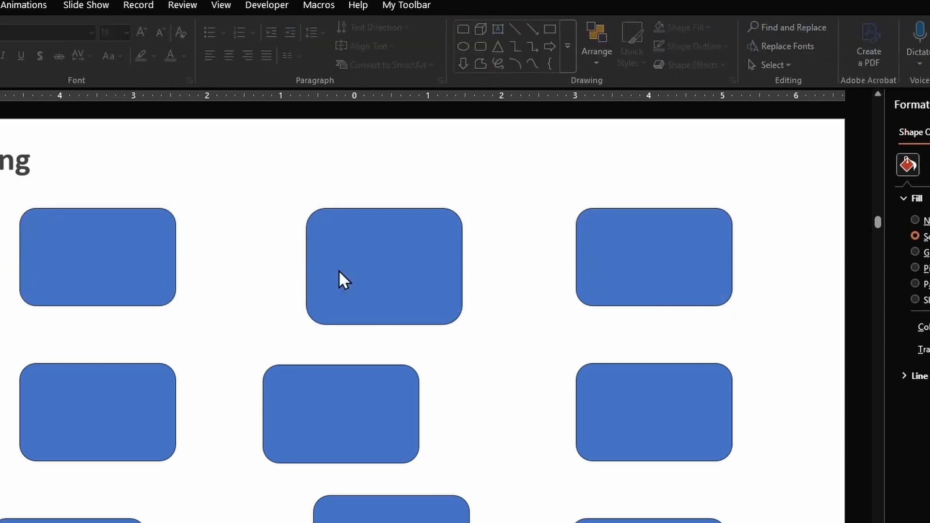
# - Align the three top-row rectangles by their vertical middles
pyautogui.moveTo(2, 197); pyautogui.dragTo(830, 360)
pyautogui.click(799, 54)
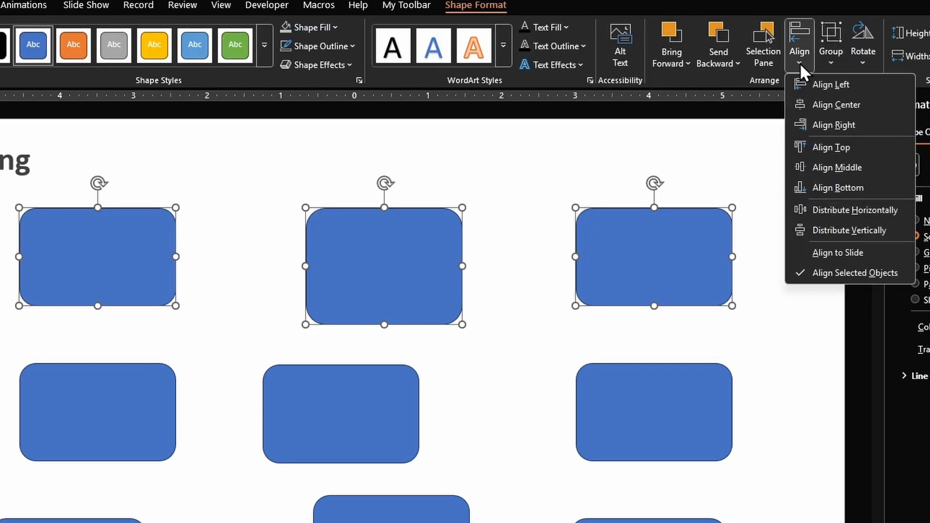
pyautogui.click(869, 167)
pyautogui.click(779, 275)
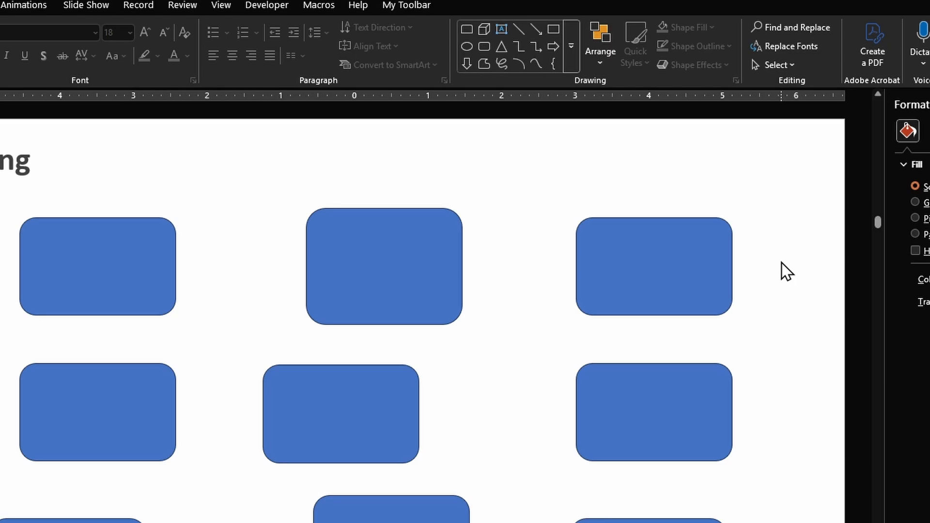
# - Align the bottom edges of the three top-row rectangles and clear the selection
pyautogui.moveTo(1, 181); pyautogui.dragTo(785, 350)
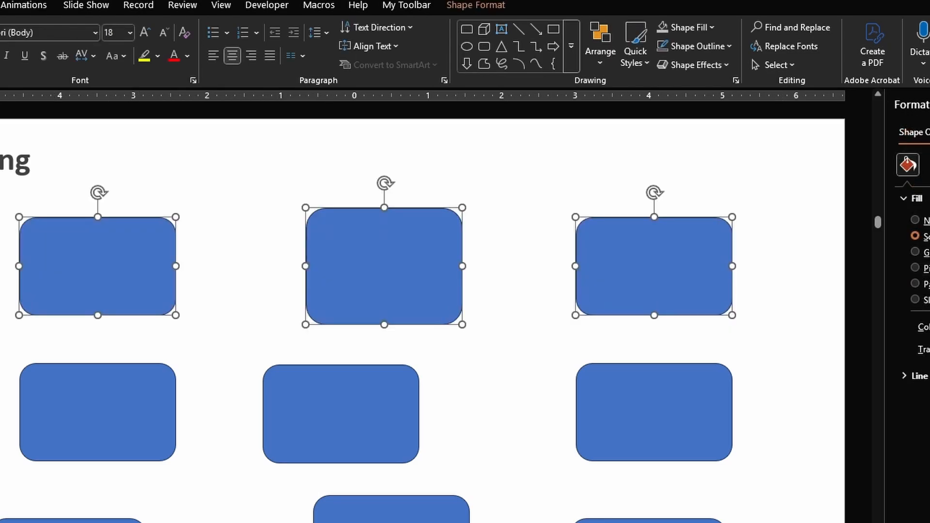
pyautogui.click(469, 5)
pyautogui.click(797, 49)
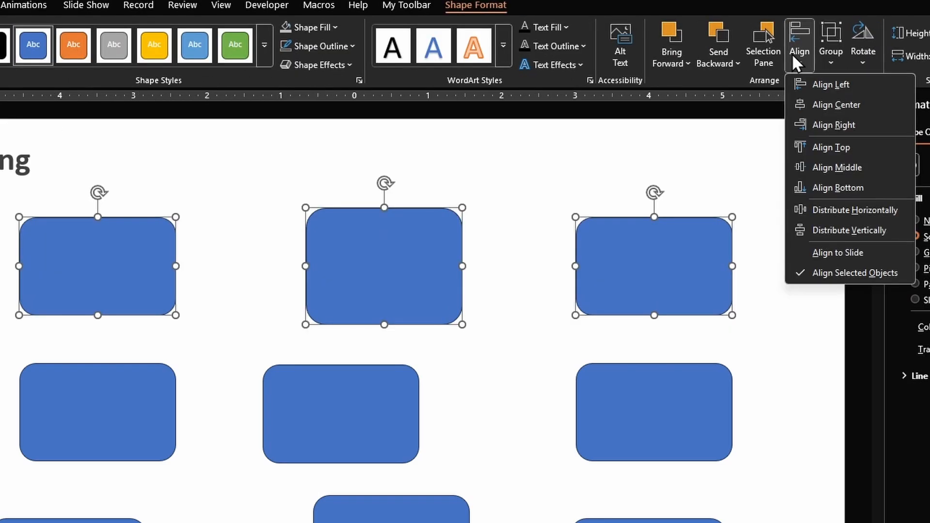
pyautogui.click(863, 187)
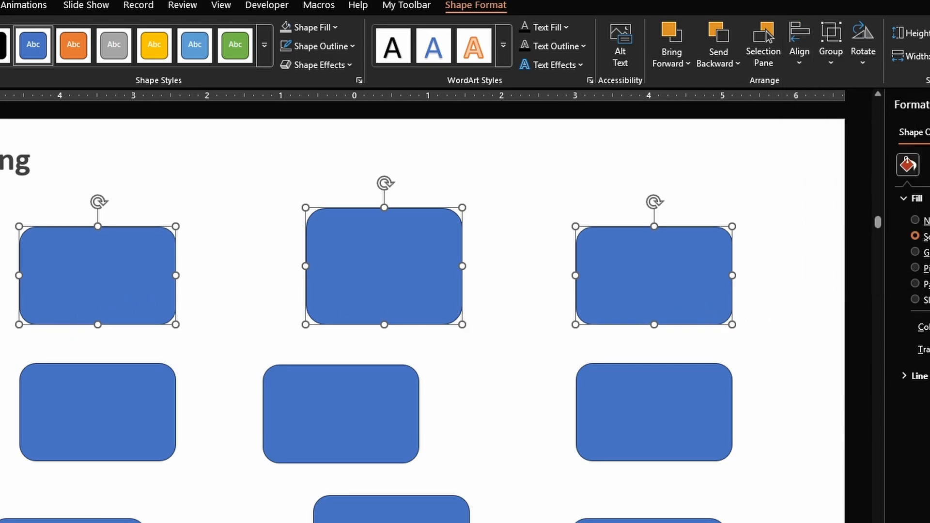
pyautogui.moveTo(0, 325); pyautogui.dragTo(807, 326)
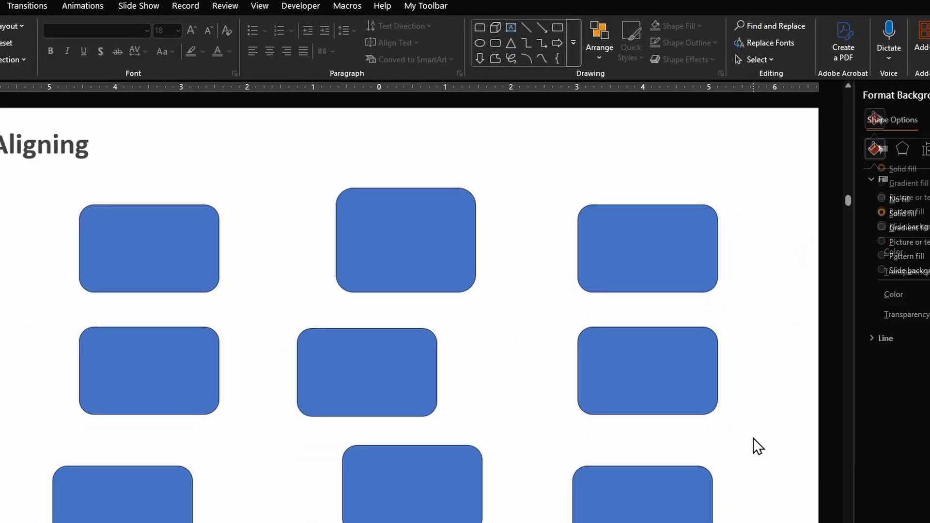
# - Select the three rounded rectangles in the middle row and align them by their vertical middles
pyautogui.moveTo(753, 438); pyautogui.dragTo(83, 273)
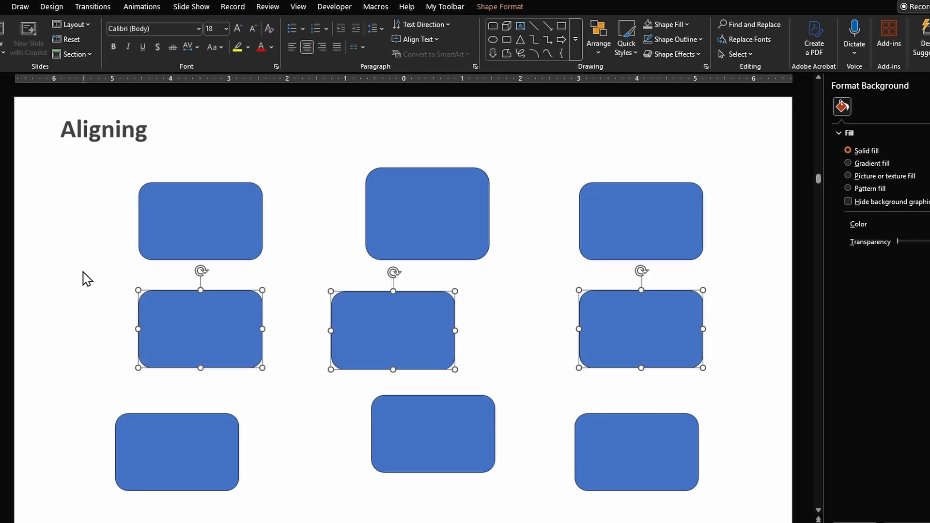
pyautogui.click(496, 7)
pyautogui.click(756, 43)
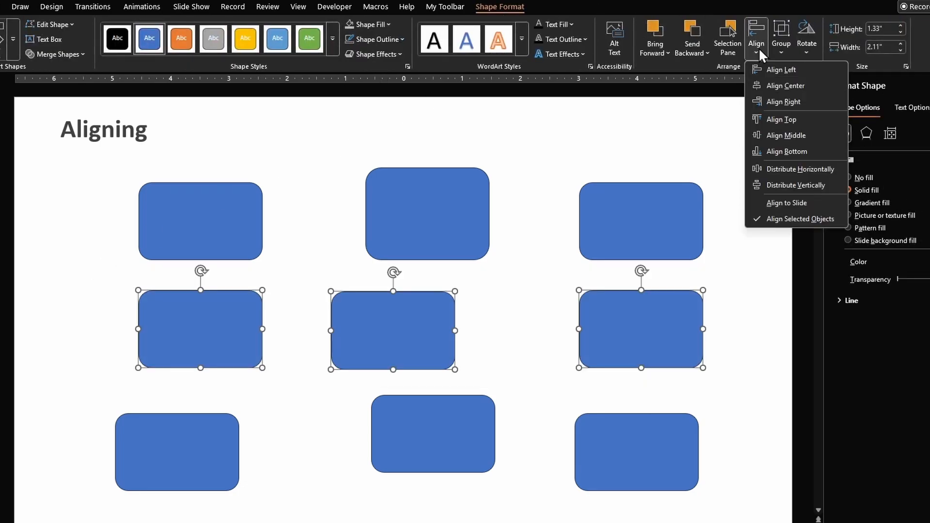
pyautogui.click(778, 133)
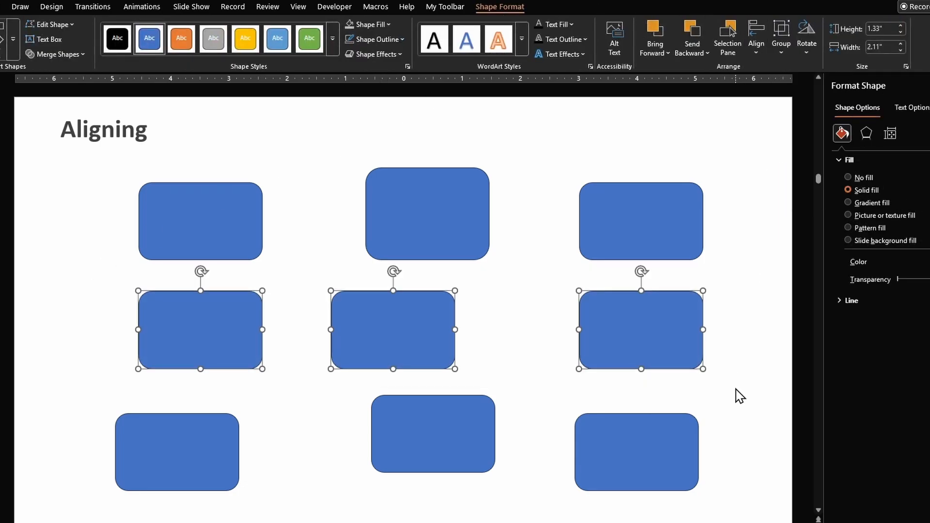
# - Select the three rounded rectangles in the bottom row and align them by their vertical middles
pyautogui.moveTo(735, 389); pyautogui.dragTo(92, 509)
pyautogui.click(760, 47)
pyautogui.click(779, 136)
# - Shorten the middle rectangle of the top row to 1.33" by lowering its upper edge, and clear the selection
pyautogui.click(450, 230)
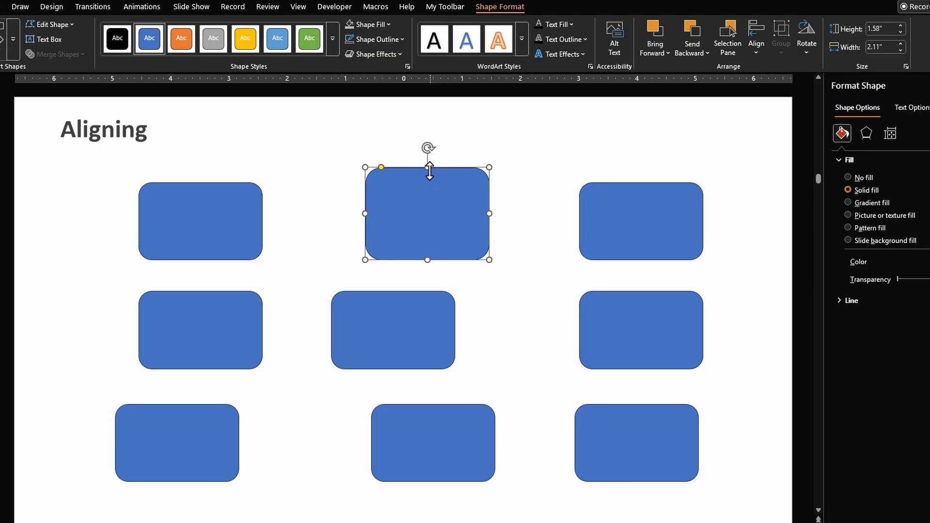
pyautogui.moveTo(427, 167); pyautogui.dragTo(425, 183)
pyautogui.click(529, 513)
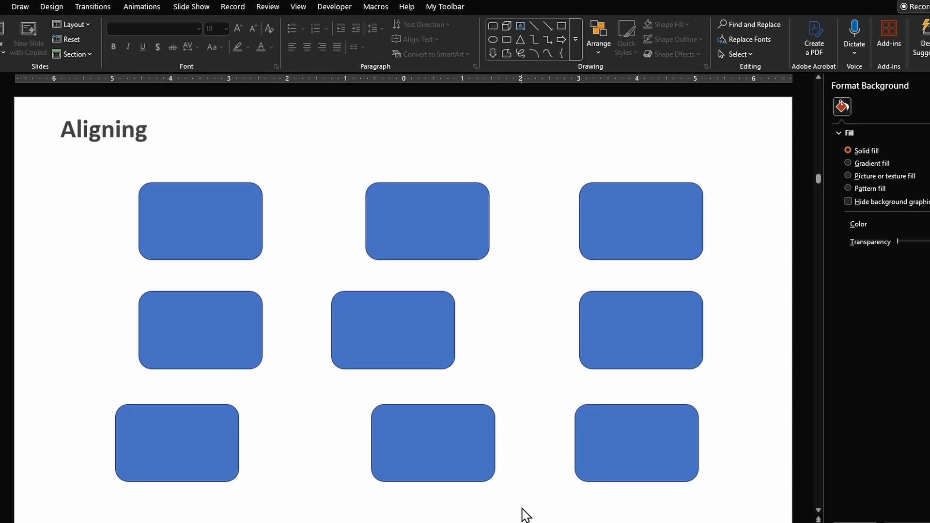
# - Align the three rectangles of the middle column by their horizontal centers and clear the selection
pyautogui.moveTo(521, 507); pyautogui.dragTo(305, 138)
pyautogui.click(754, 49)
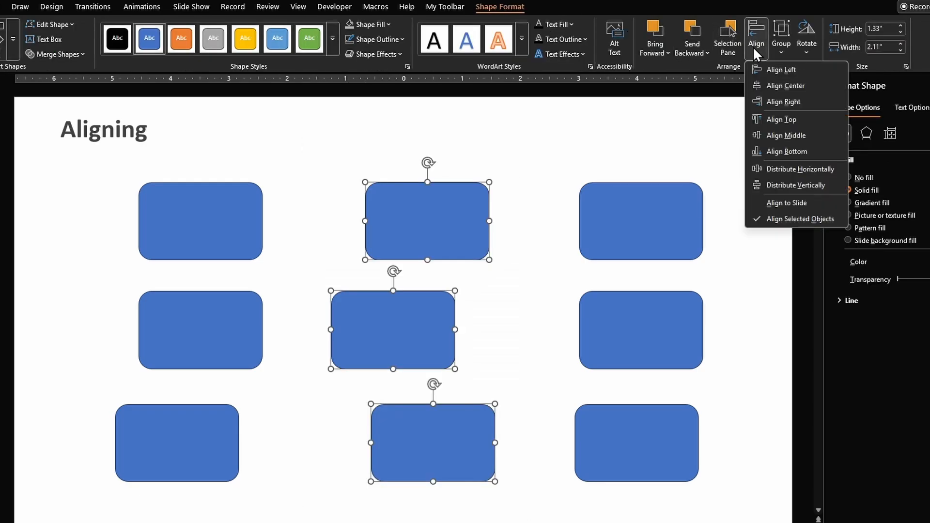
pyautogui.click(827, 86)
pyautogui.press('Escape')
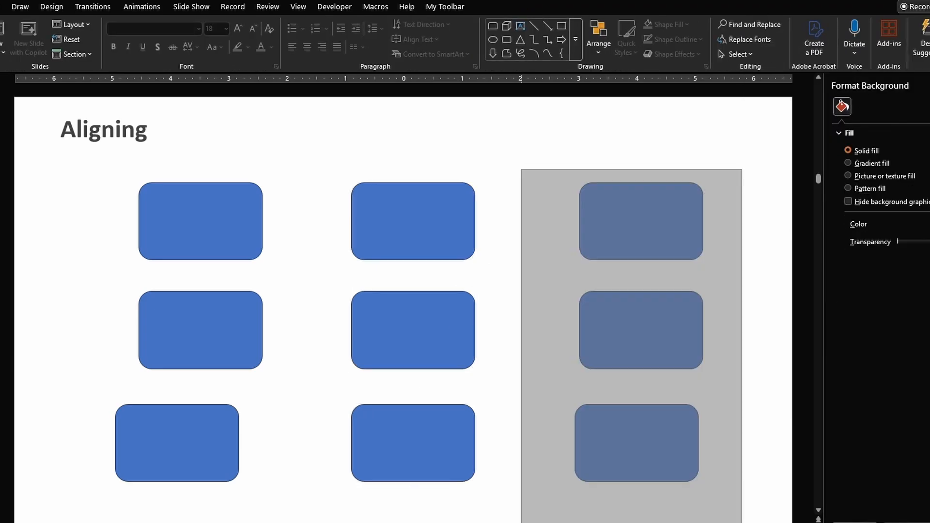
# - Select the three rectangles of the right-hand column and align their left edges
pyautogui.moveTo(741, 522); pyautogui.dragTo(741, 522)
pyautogui.click(758, 51)
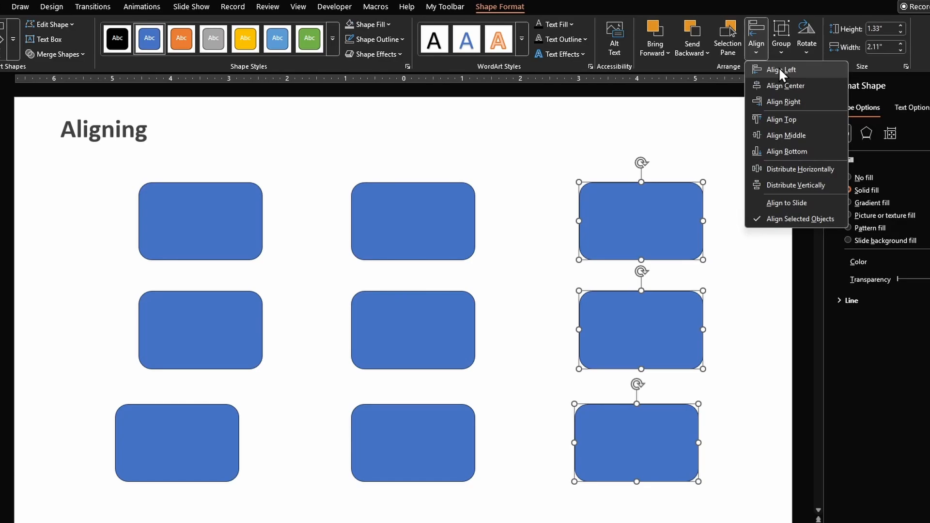
pyautogui.click(778, 69)
# - Align the right edges of the three rectangles in the left-hand column and clear the selection
pyautogui.moveTo(310, 162); pyautogui.dragTo(63, 520)
pyautogui.click(754, 48)
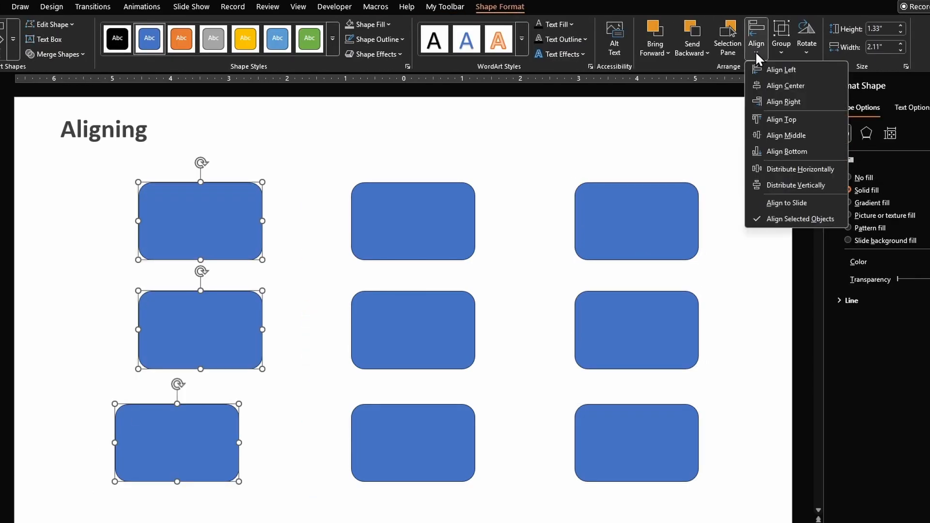
pyautogui.click(786, 101)
pyautogui.click(778, 207)
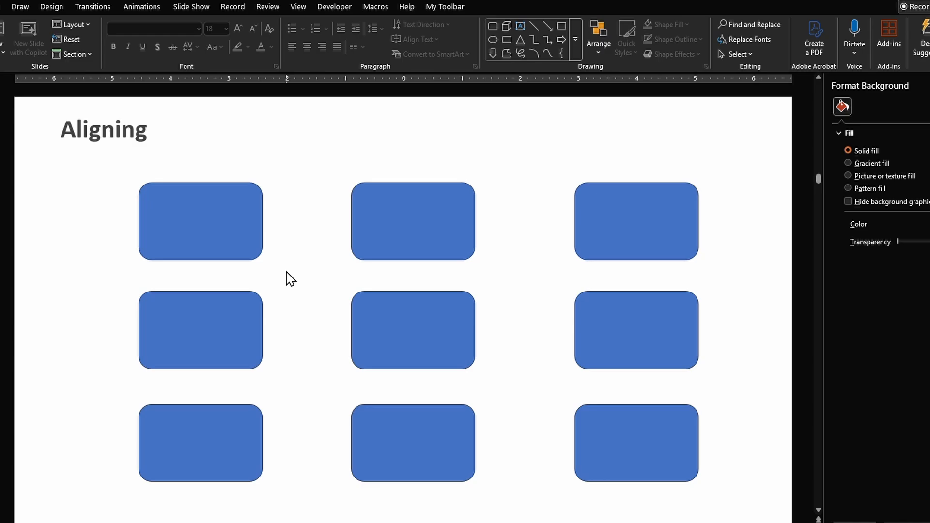
# - Select the three top-row rectangles and distribute them horizontally
pyautogui.moveTo(758, 289); pyautogui.dragTo(75, 164)
pyautogui.click(755, 43)
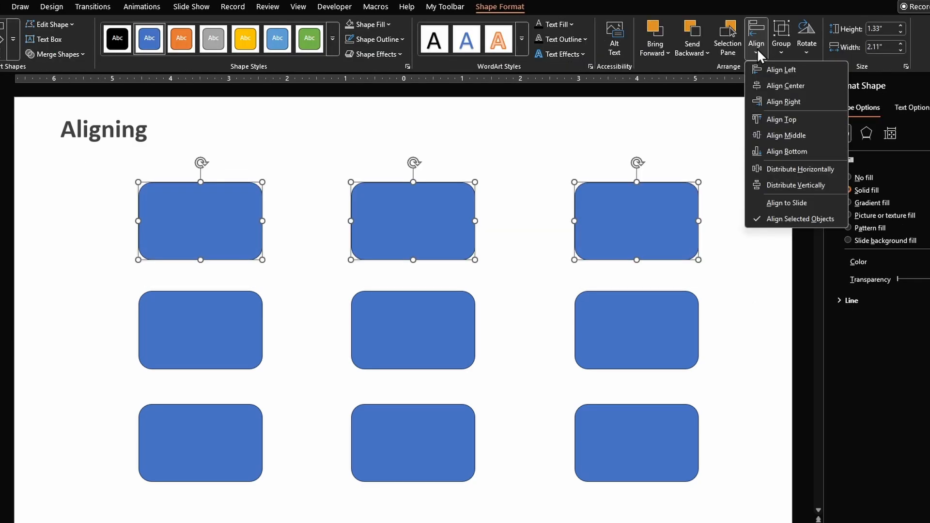
pyautogui.click(775, 171)
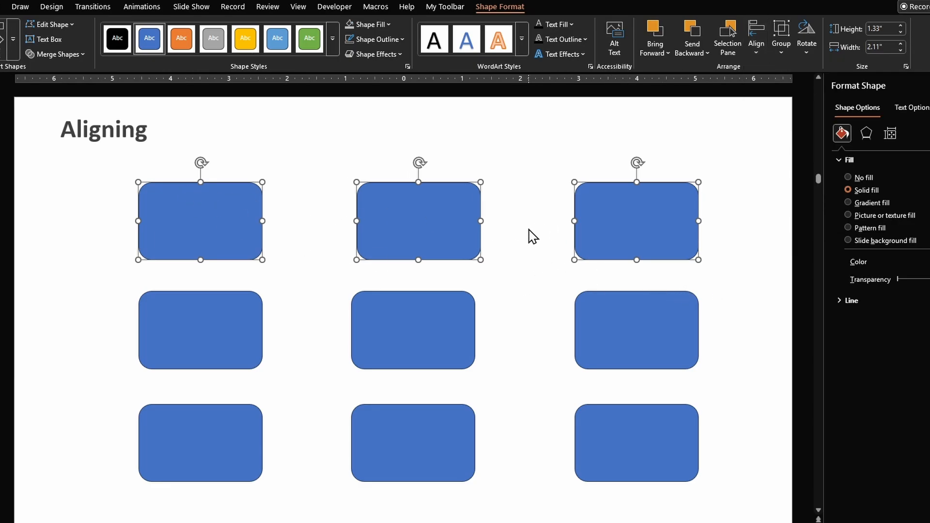
# - Select the three middle-row rectangles and distribute them horizontally
pyautogui.moveTo(741, 388); pyautogui.dragTo(78, 275)
pyautogui.click(756, 44)
pyautogui.click(800, 169)
# - Distribute the three bottom-row rectangles horizontally and clear the selection
pyautogui.moveTo(717, 504); pyautogui.dragTo(43, 388)
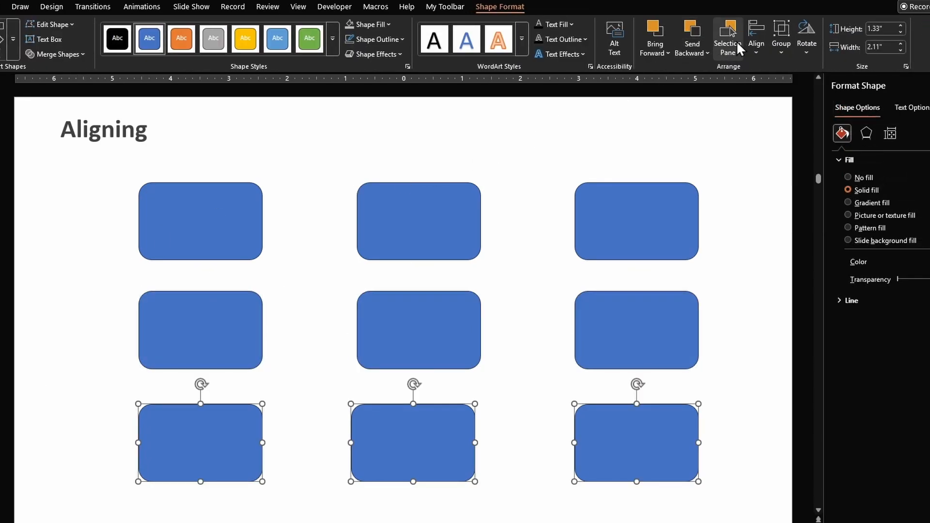
pyautogui.click(756, 43)
pyautogui.click(799, 169)
pyautogui.click(785, 172)
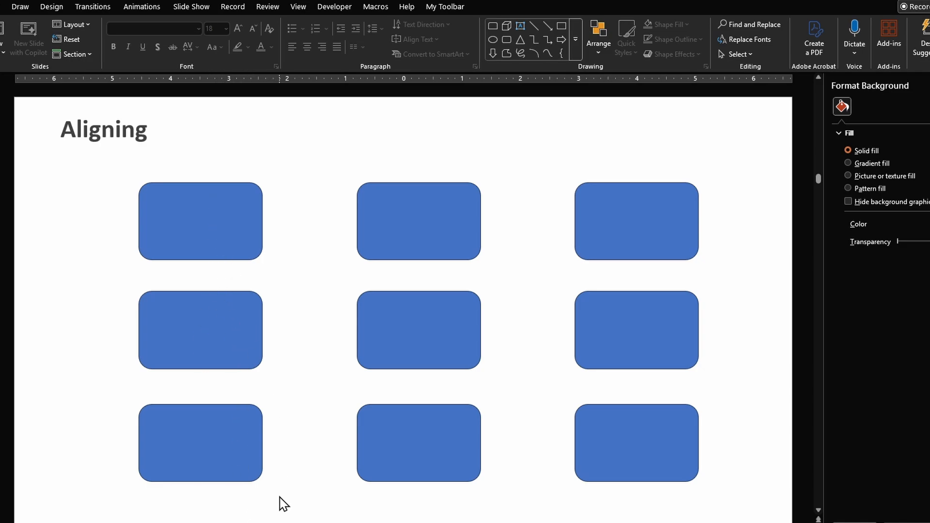
# - Select the three rectangles of the left-hand column and distribute them vertically
pyautogui.moveTo(279, 496); pyautogui.dragTo(74, 165)
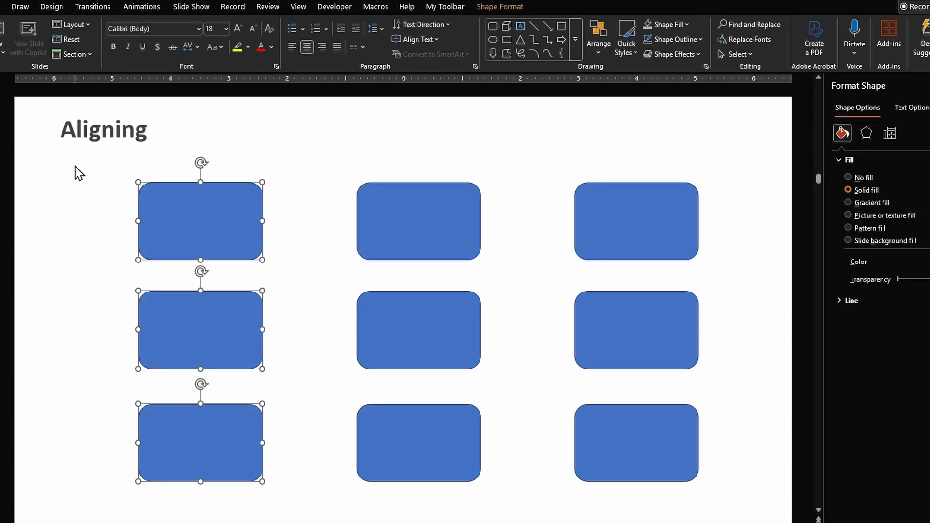
pyautogui.click(757, 44)
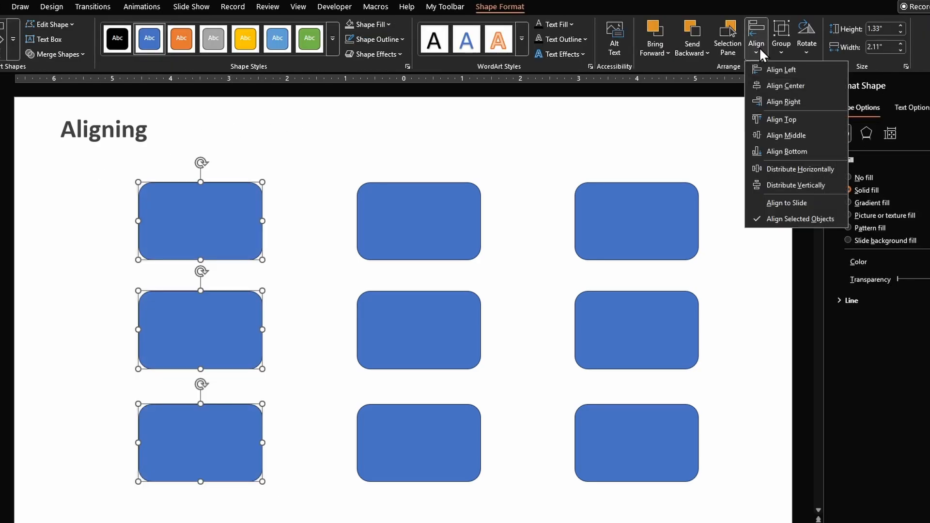
pyautogui.click(831, 184)
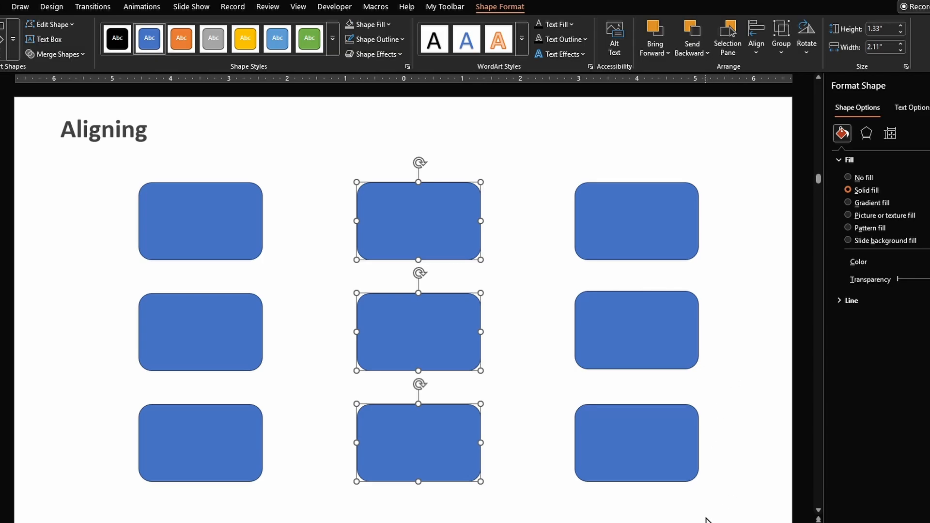
# - Select the three rectangles of the right-hand column and distribute them vertically
pyautogui.moveTo(706, 517); pyautogui.dragTo(498, 149)
pyautogui.click(757, 44)
pyautogui.click(748, 185)
# - Select the three top-row rectangles and switch the alignment reference to Align to Slide
pyautogui.moveTo(740, 287); pyautogui.dragTo(81, 165)
pyautogui.click(756, 39)
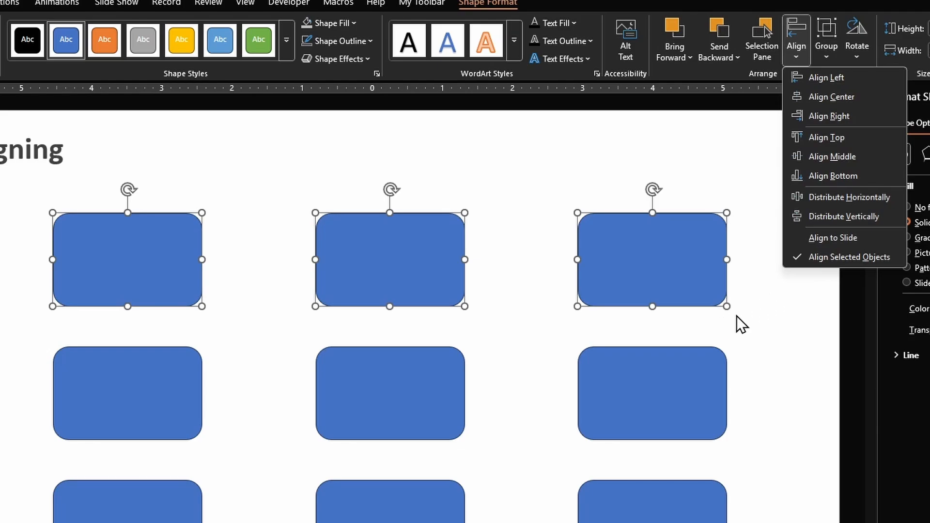
pyautogui.click(858, 235)
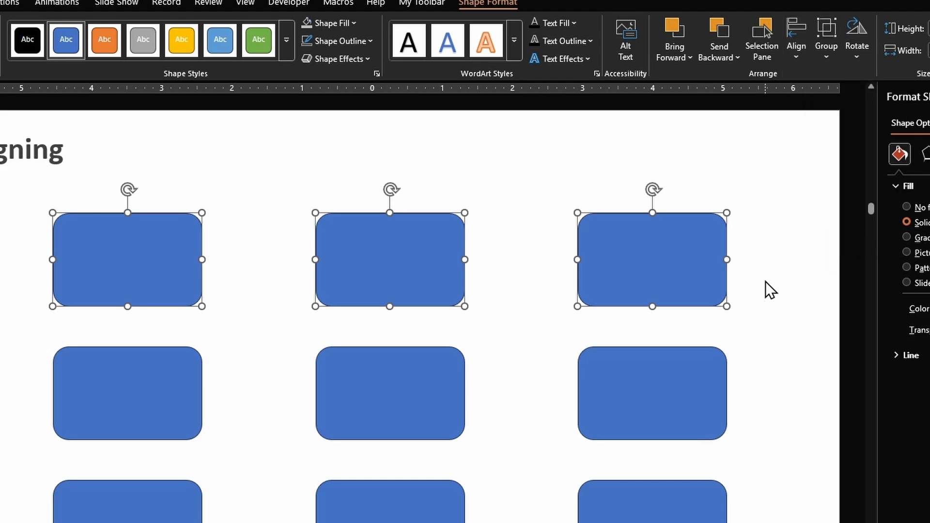
# - Try aligning the selected top-row rectangles to the slide's top edge and to the slide's vertical middle
pyautogui.click(797, 54)
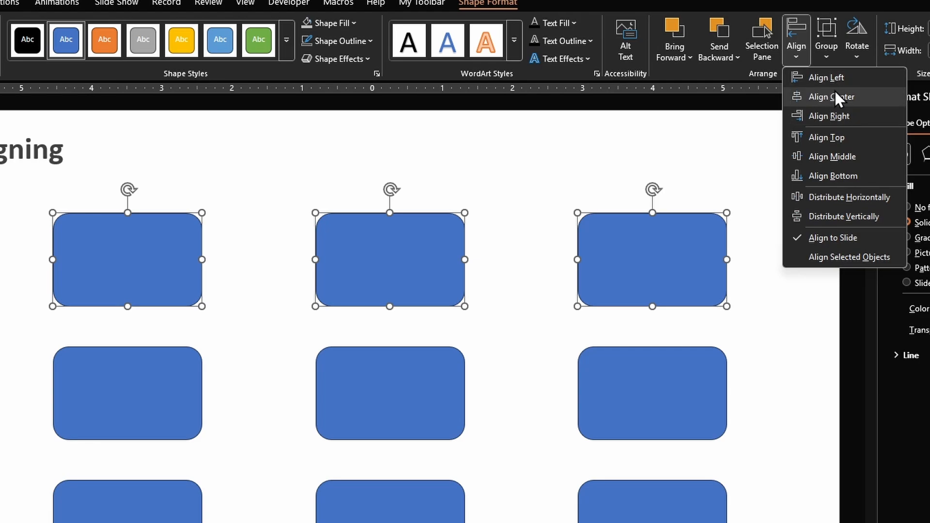
pyautogui.click(843, 137)
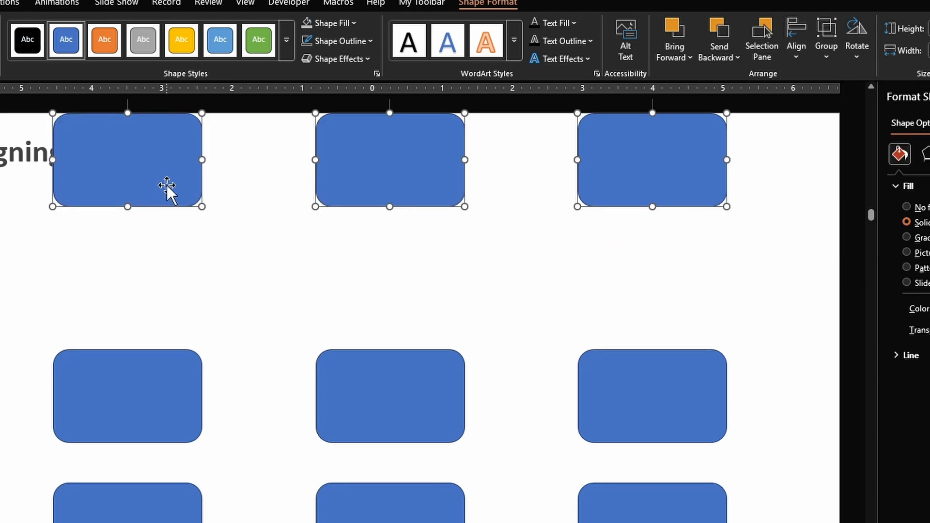
pyautogui.click(796, 46)
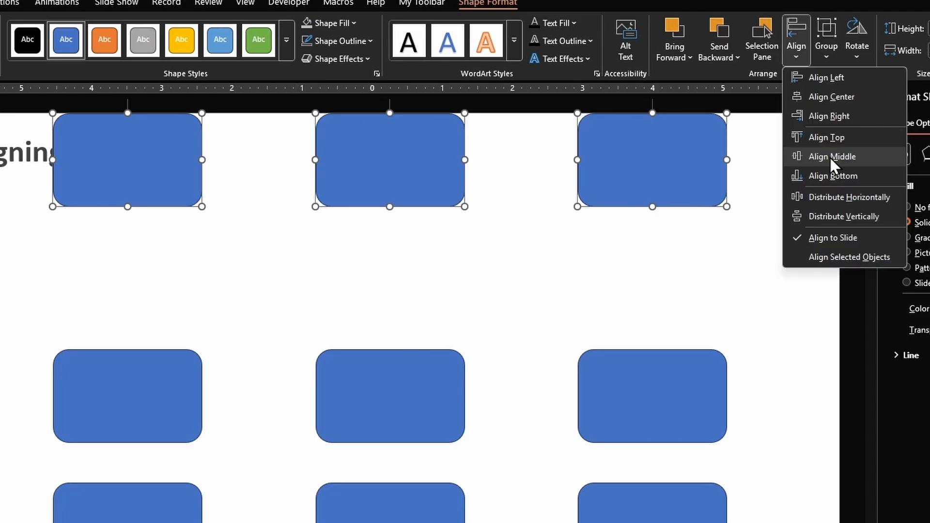
pyautogui.click(829, 156)
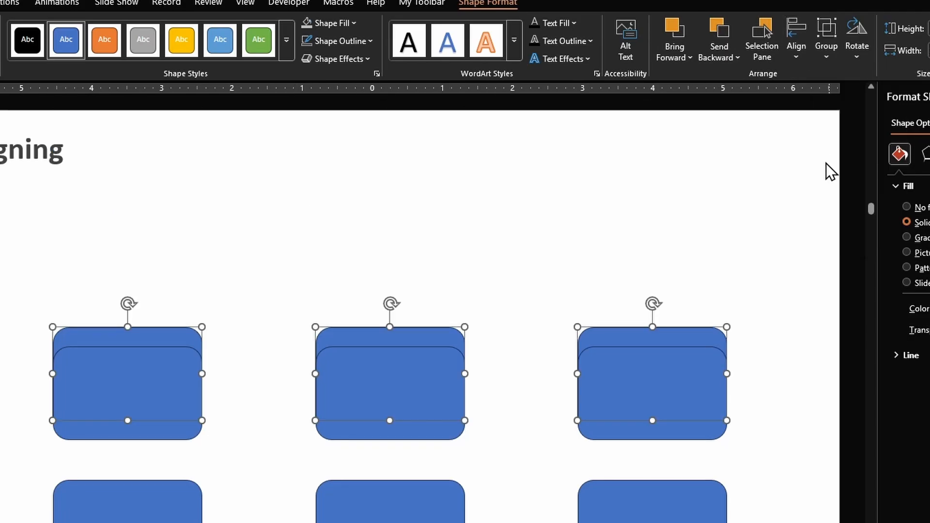
# - Undo the two slide-relative alignments of the top-row rectangles and clear the selection
pyautogui.hotkey('ctrl', 'z')
pyautogui.hotkey('ctrl', 'z')
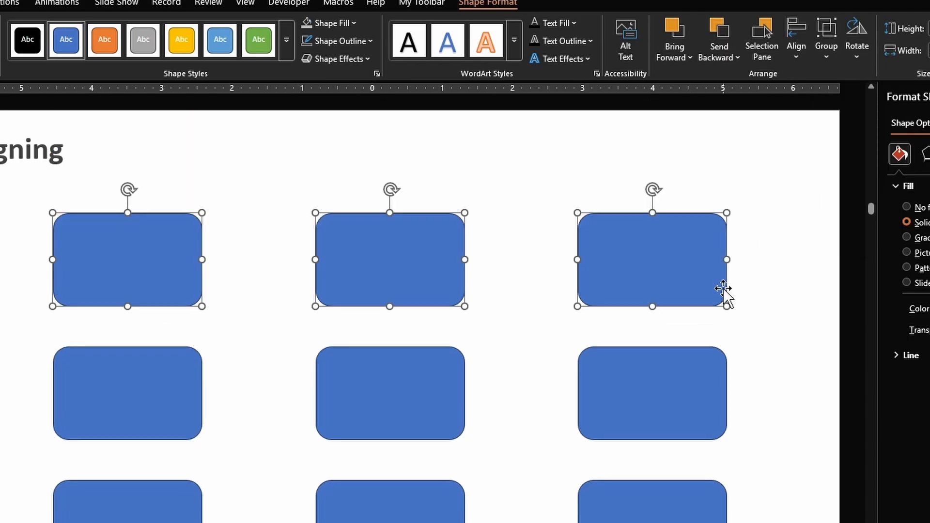
pyautogui.click(768, 271)
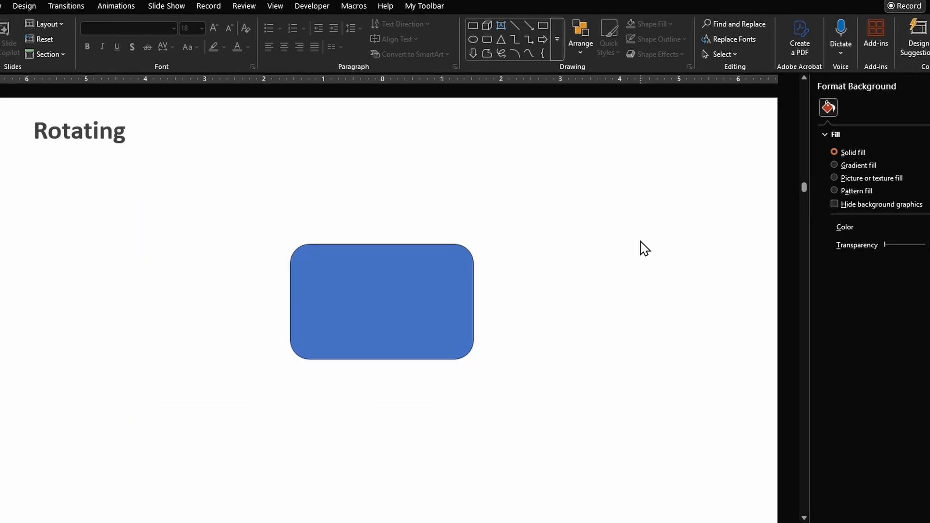
# - On the Rotating slide, try rotating the rounded rectangle freely with its rotation handle and clockwise by about 45 degrees
pyautogui.click(422, 289)
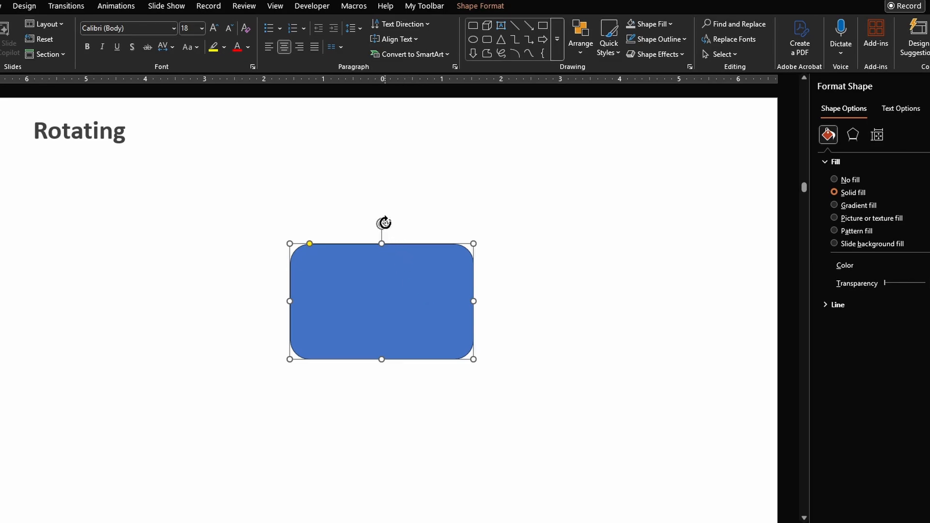
pyautogui.moveTo(385, 223); pyautogui.dragTo(356, 215)
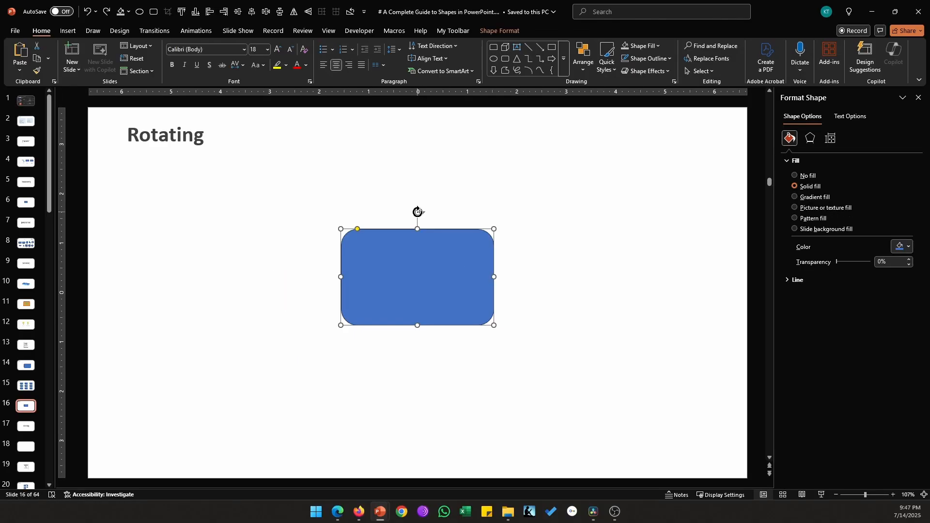
pyautogui.moveTo(417, 212); pyautogui.dragTo(466, 238)
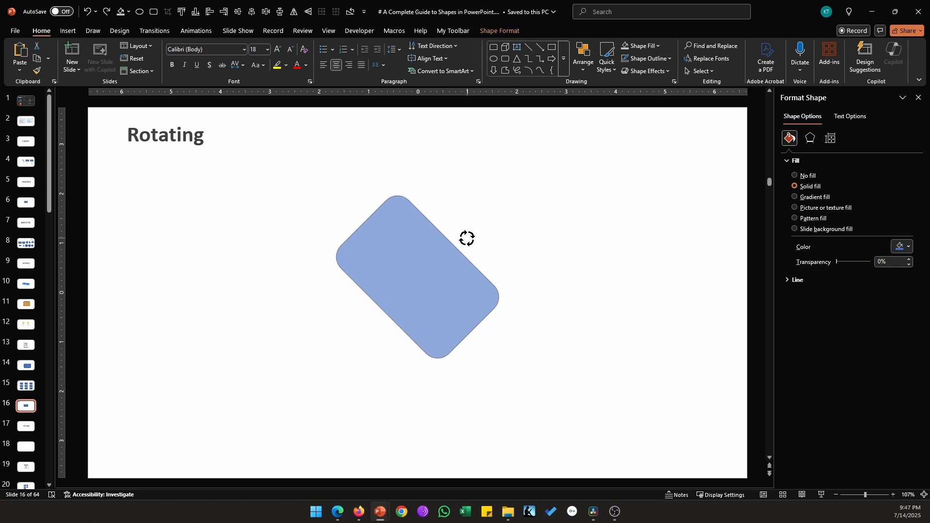
pyautogui.press('Escape')
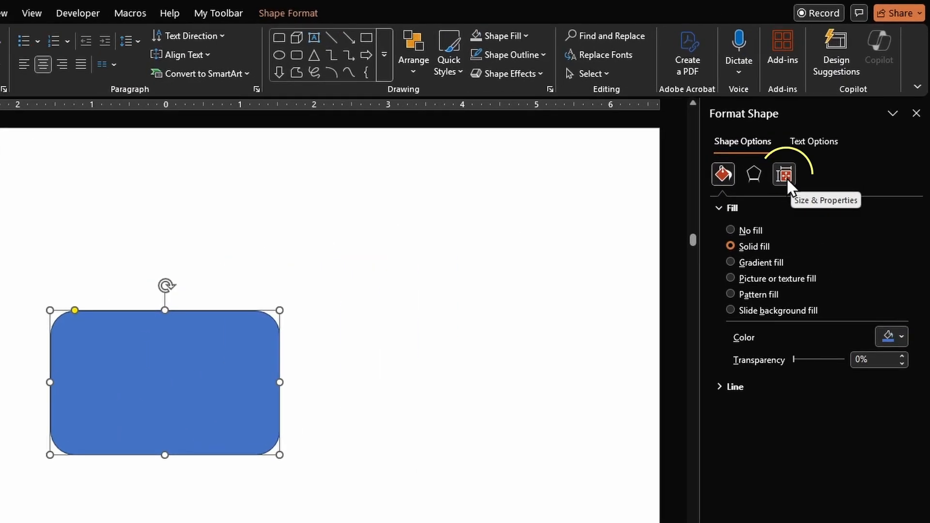
# - Set the rectangle's rotation to exactly 90° in its size properties, and undo that rotation
pyautogui.click(831, 139)
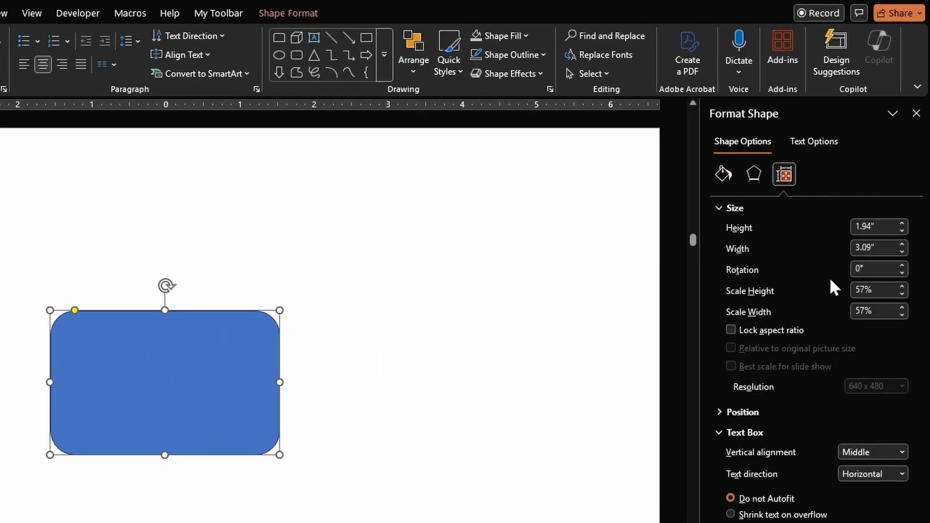
pyautogui.click(871, 267)
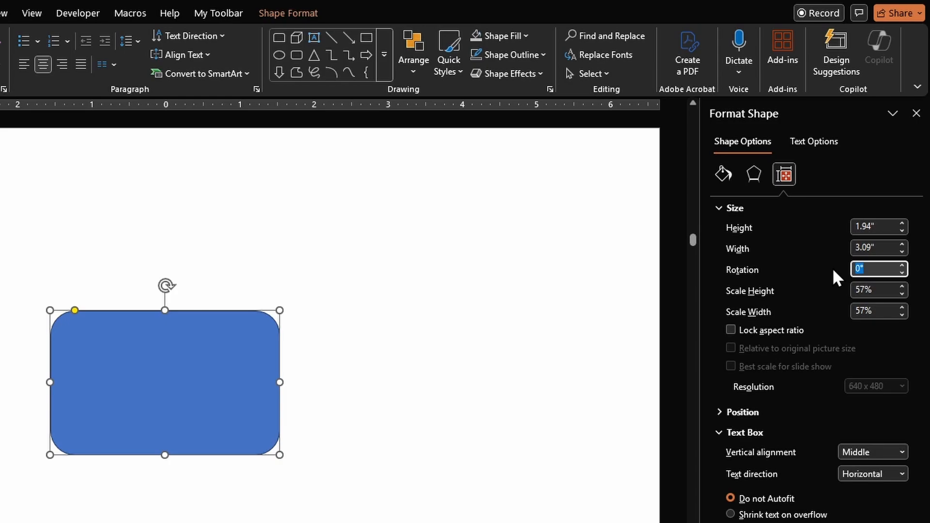
pyautogui.write('90')
pyautogui.press('Tab')
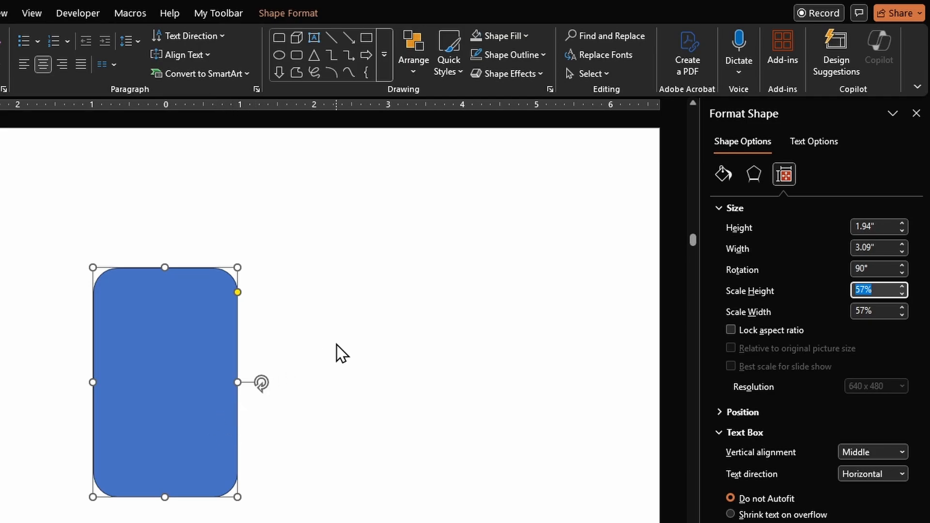
pyautogui.hotkey('ctrl', 'z')
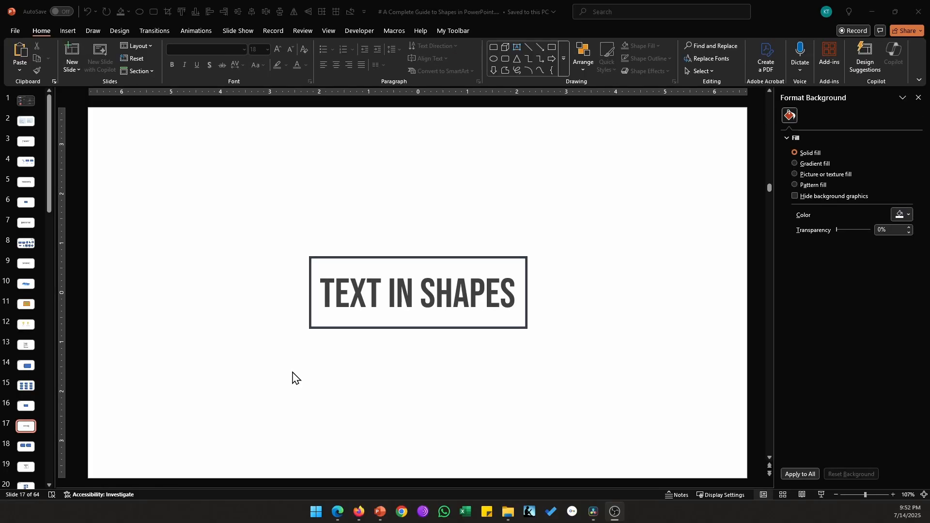
# - On the slide after "Text in Shapes", add the text "Right Click" to the first rounded rectangle
pyautogui.click(293, 372)
pyautogui.scroll(-1, 292, 372)
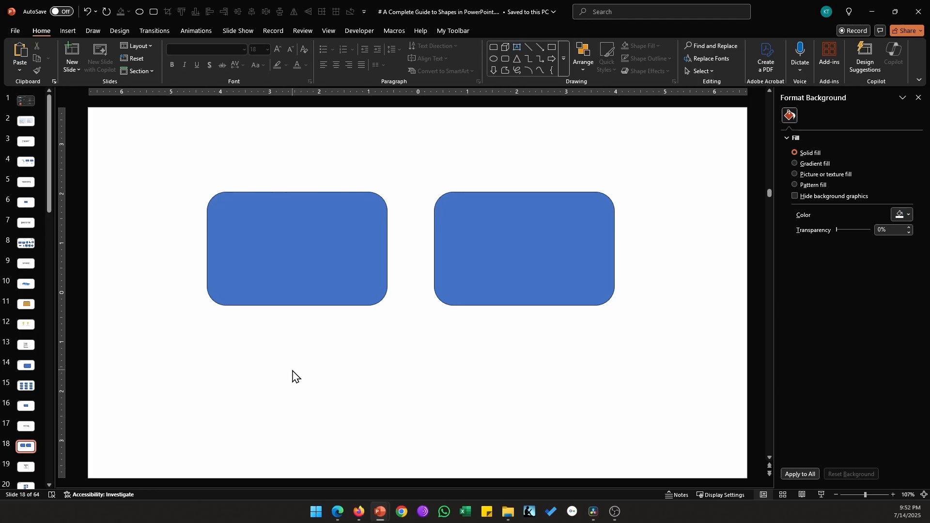
pyautogui.click(297, 267)
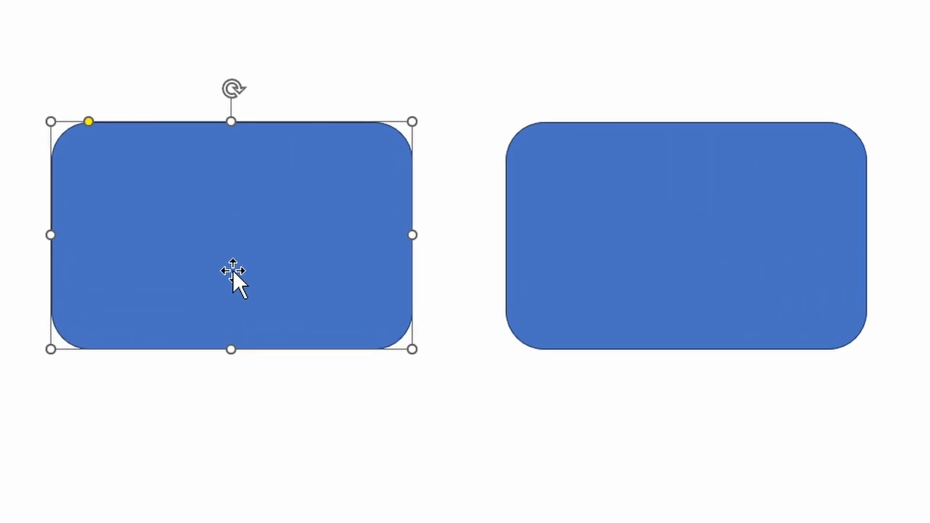
pyautogui.rightClick(232, 269)
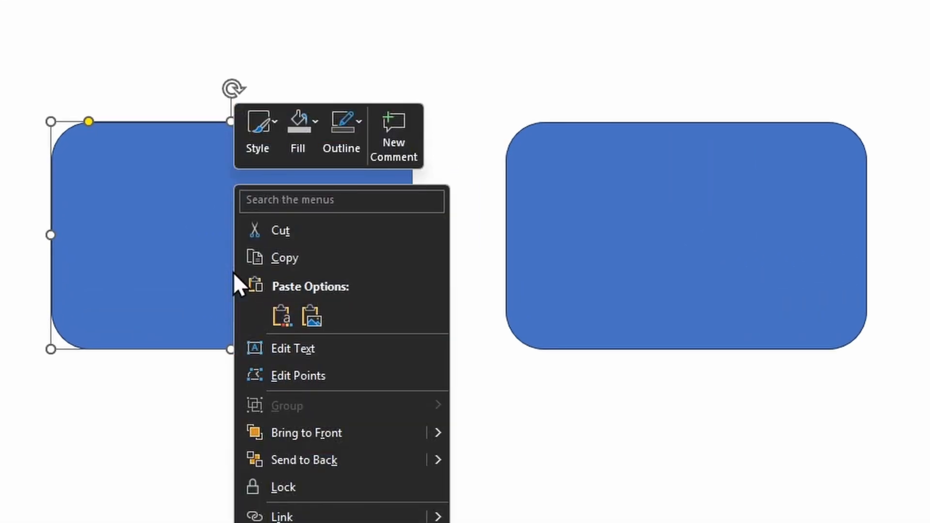
pyautogui.click(329, 348)
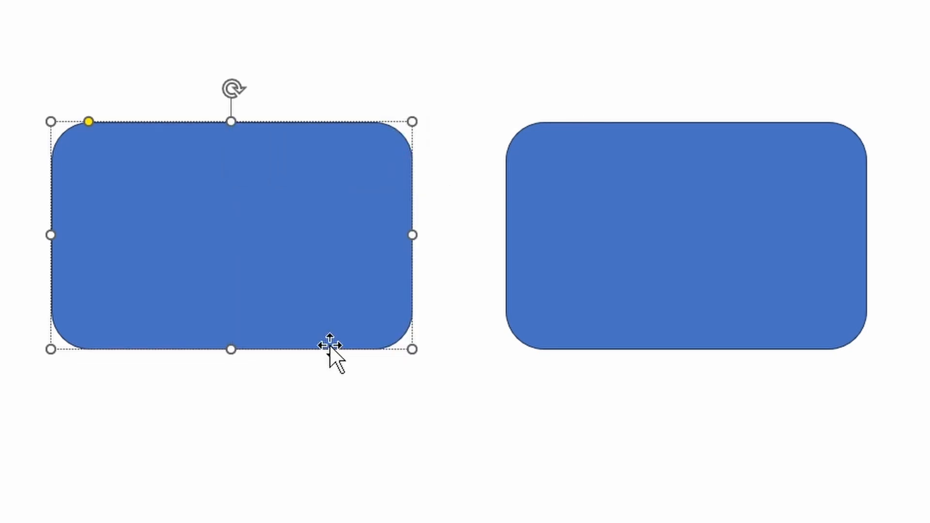
pyautogui.write('Right Click')
# - Add the text "Press F2" to the second rounded rectangle
pyautogui.click(671, 267)
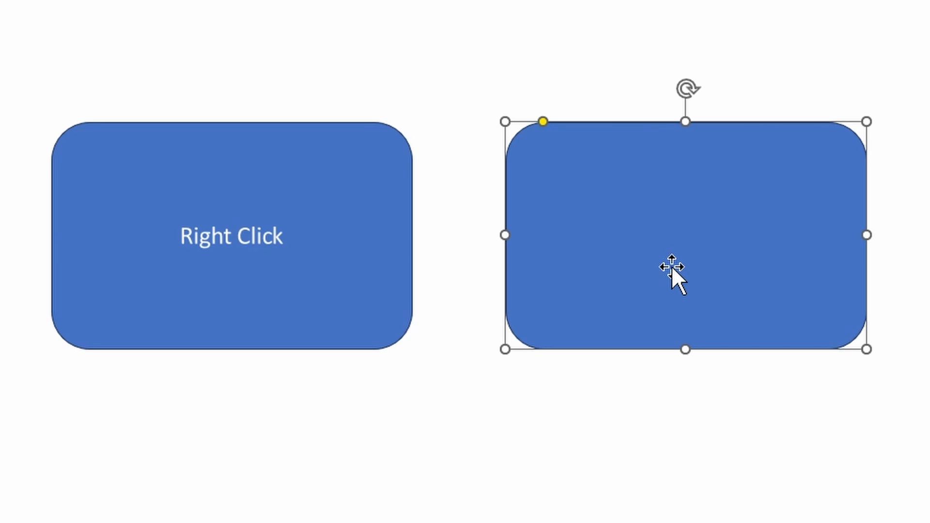
pyautogui.press('F2')
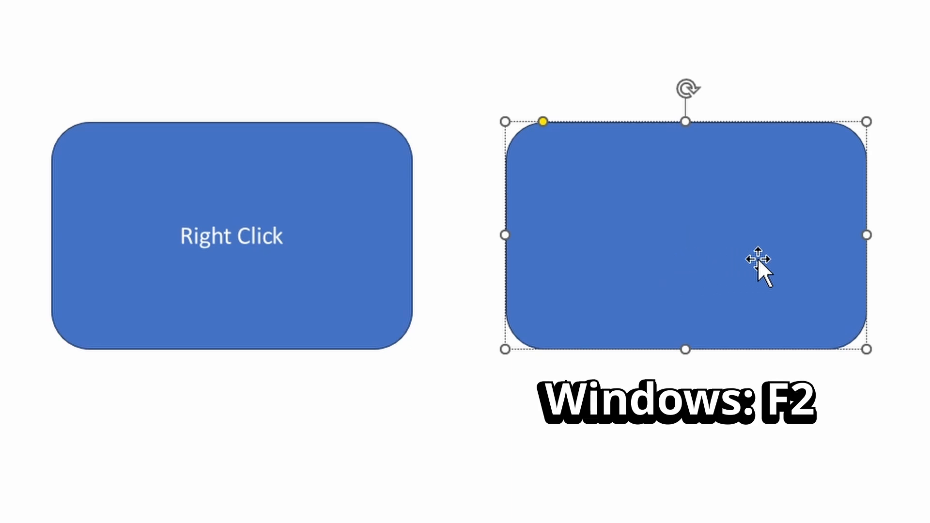
pyautogui.write('Press F2')
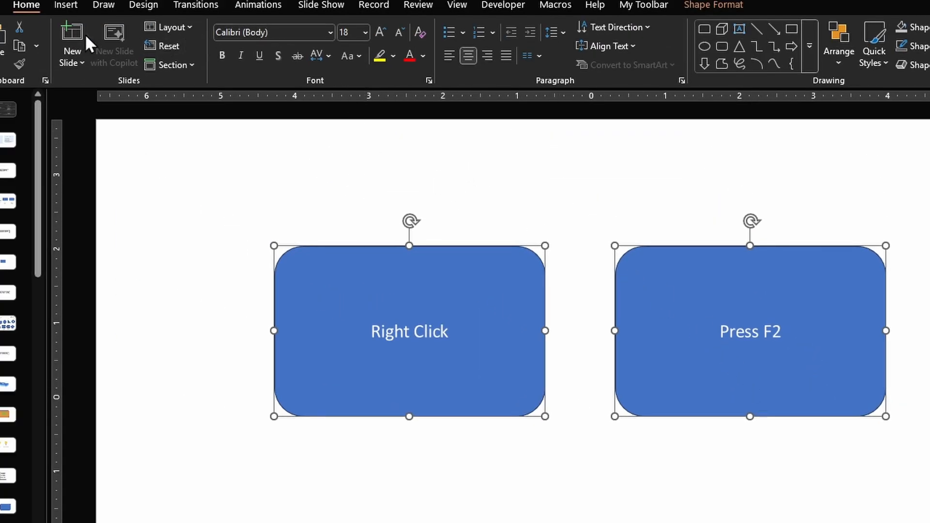
# - Set the font size of the text in both rounded rectangles to 44
pyautogui.click(362, 36)
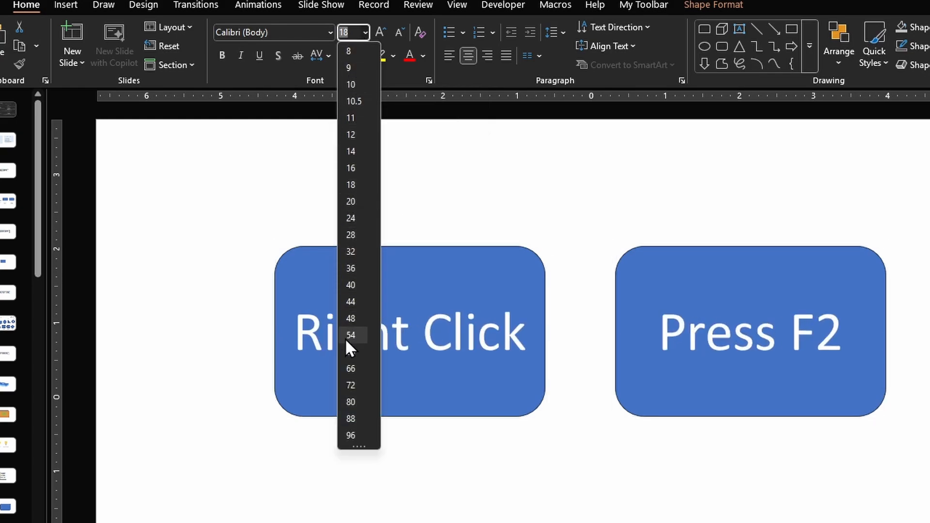
pyautogui.click(359, 301)
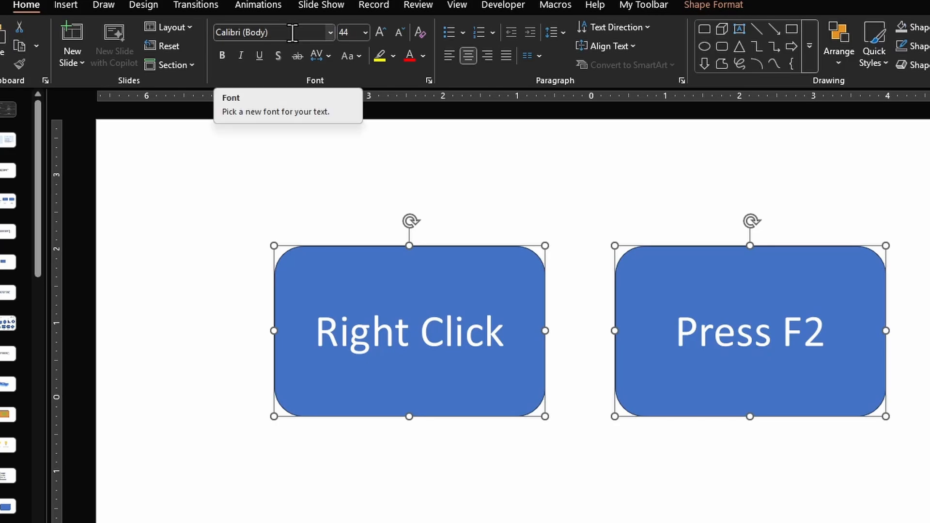
# - Look through the font color, text highlight color and character spacing options for the text in both rectangles
pyautogui.click(423, 56)
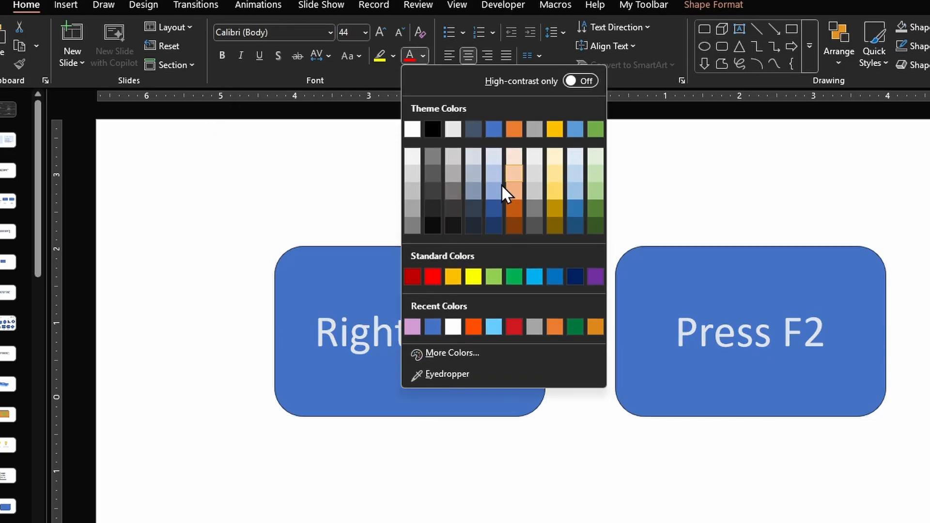
pyautogui.click(412, 129)
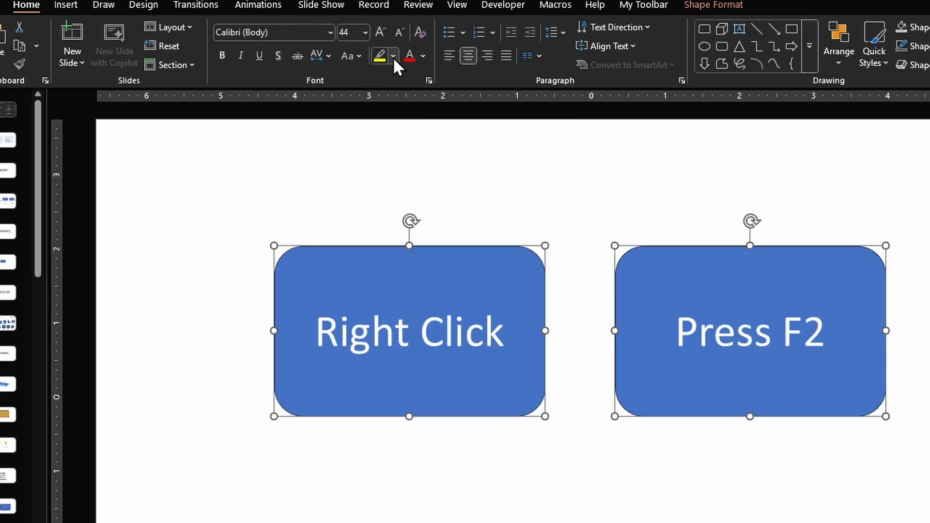
pyautogui.click(393, 56)
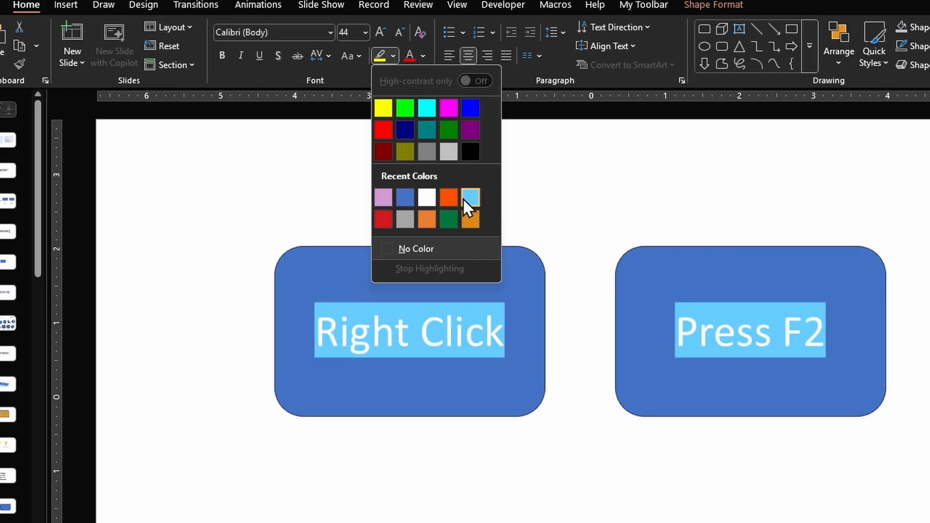
pyautogui.click(321, 55)
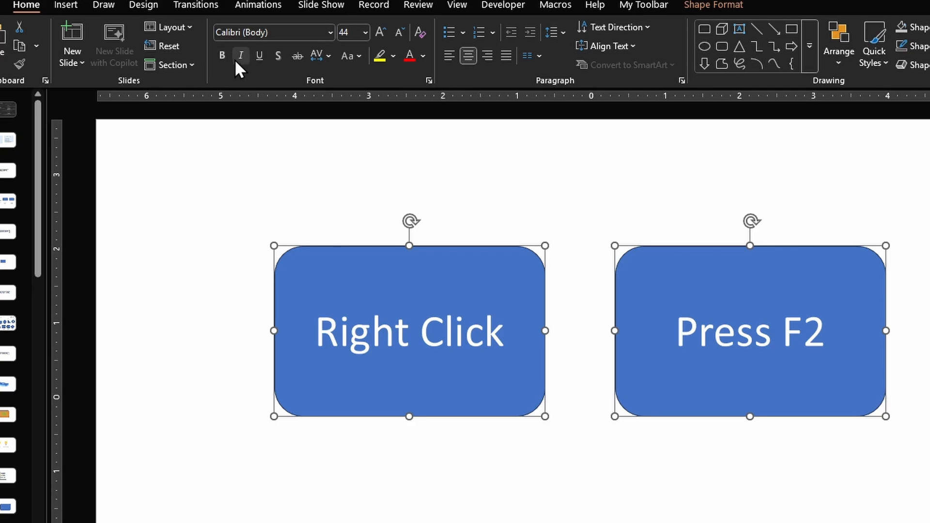
# - Try strikethrough on the text in both rectangles, undo it, and try clearing all of the text's formatting
pyautogui.click(296, 58)
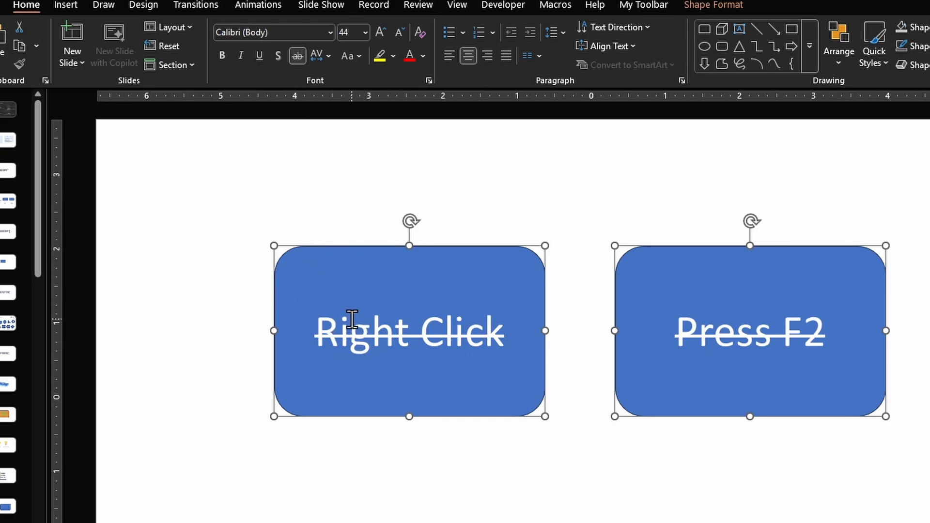
pyautogui.hotkey('ctrl', 'z')
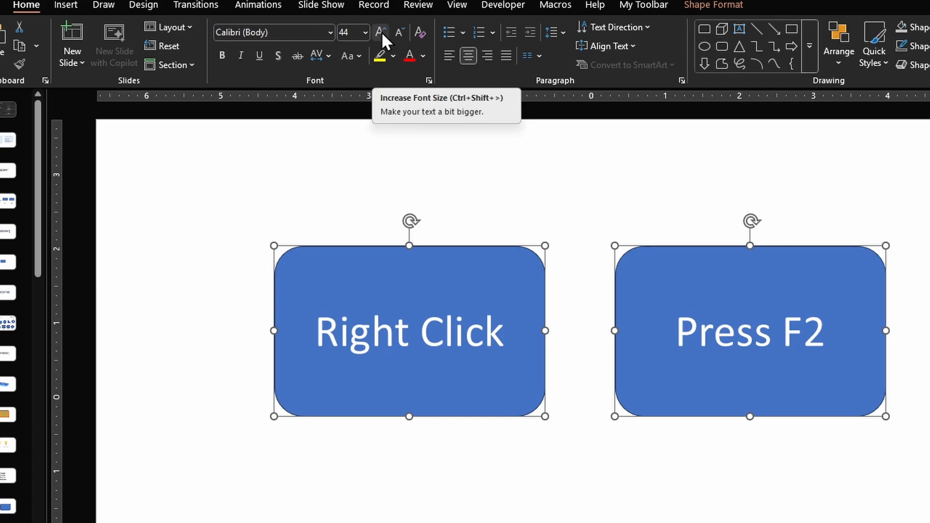
pyautogui.click(419, 33)
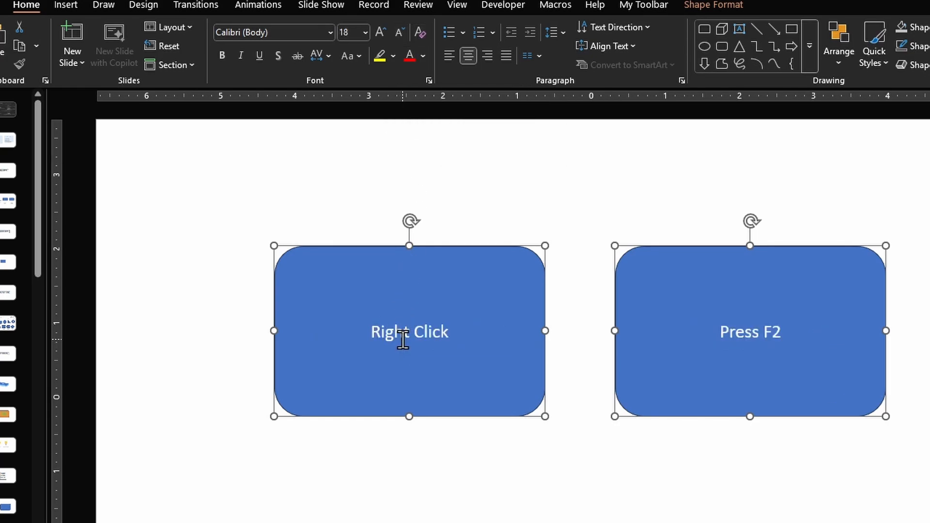
# - Look through the letter case options up to tOGGLE cASE, and the column and line spacing options for the selected text
pyautogui.click(359, 57)
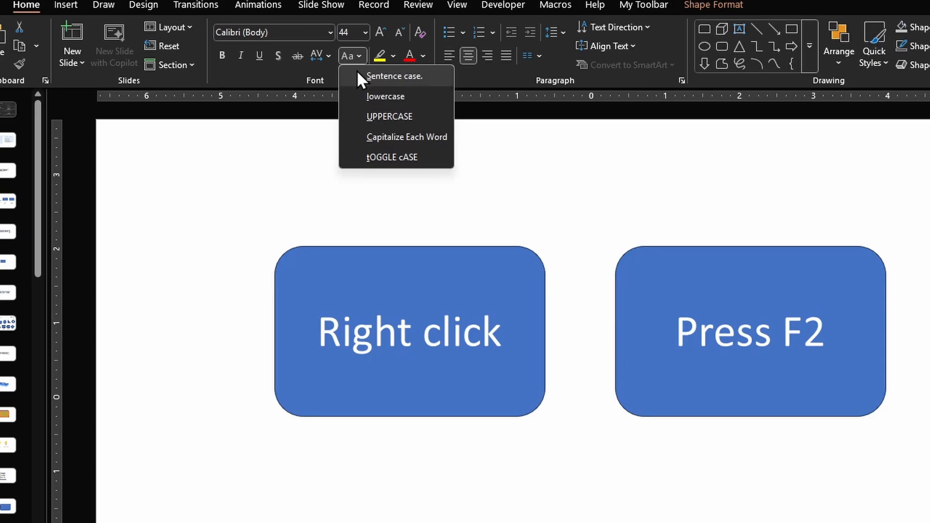
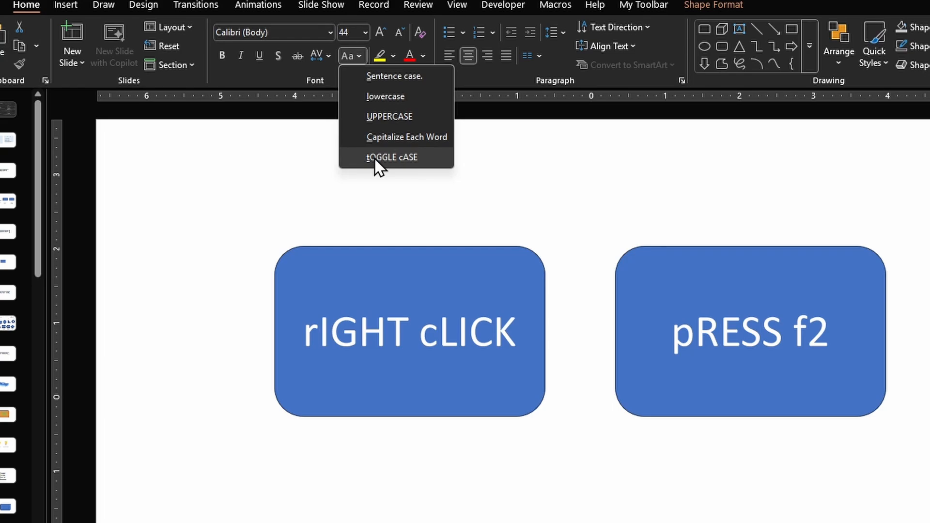
pyautogui.click(374, 157)
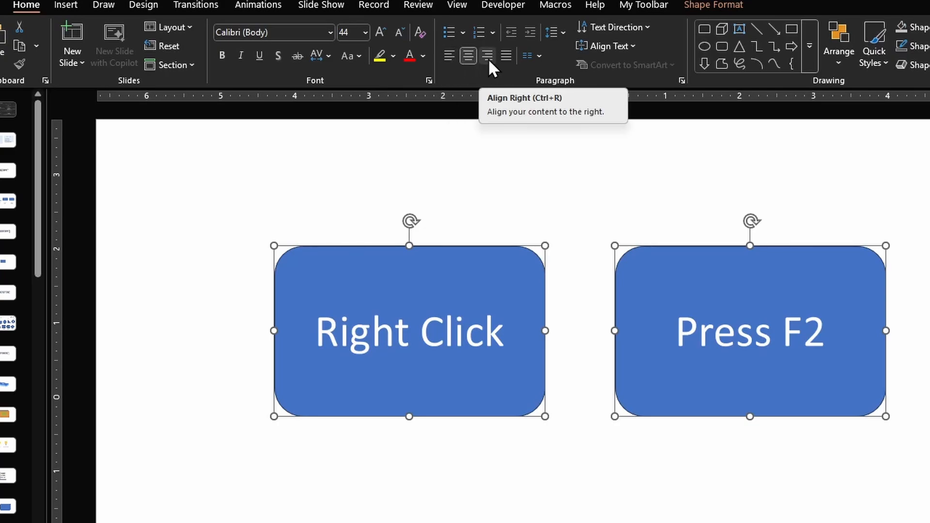
pyautogui.click(536, 56)
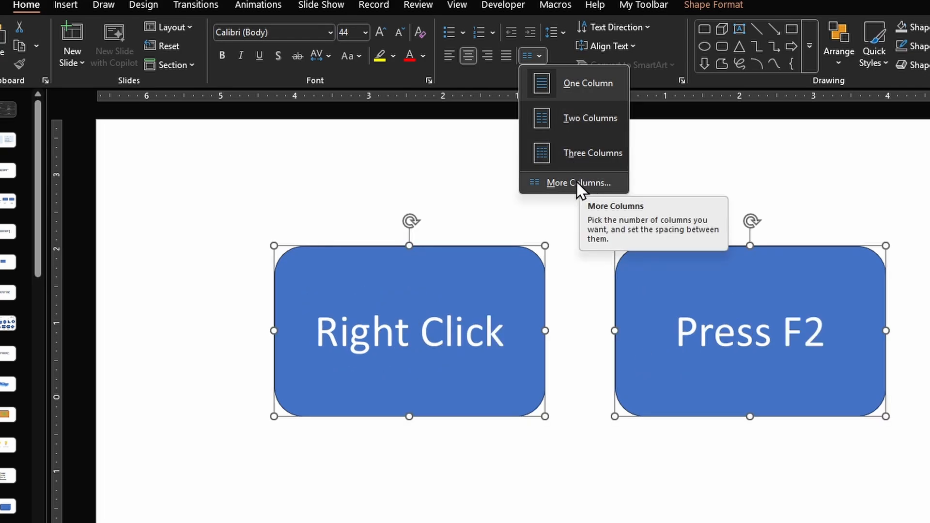
pyautogui.click(558, 34)
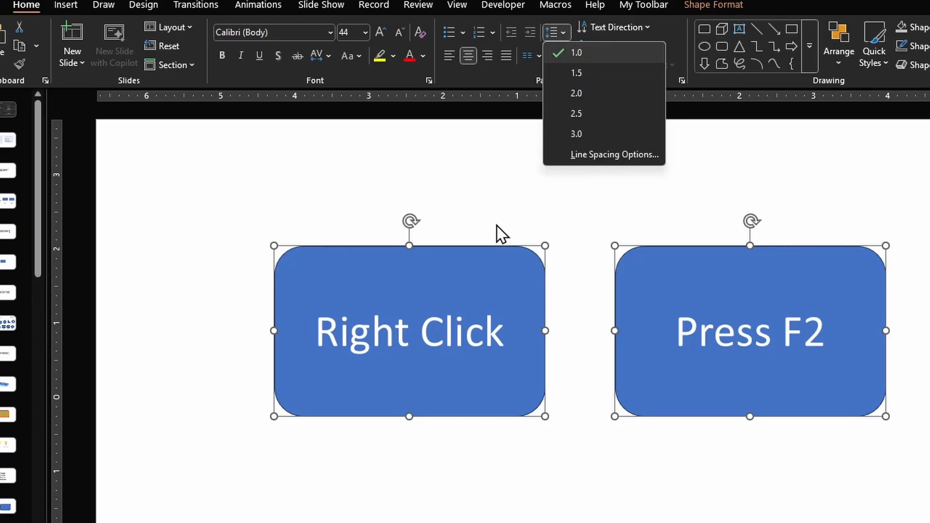
# - Review the text fill, text outline and text effect settings of the two selected rectangles
pyautogui.click(719, 6)
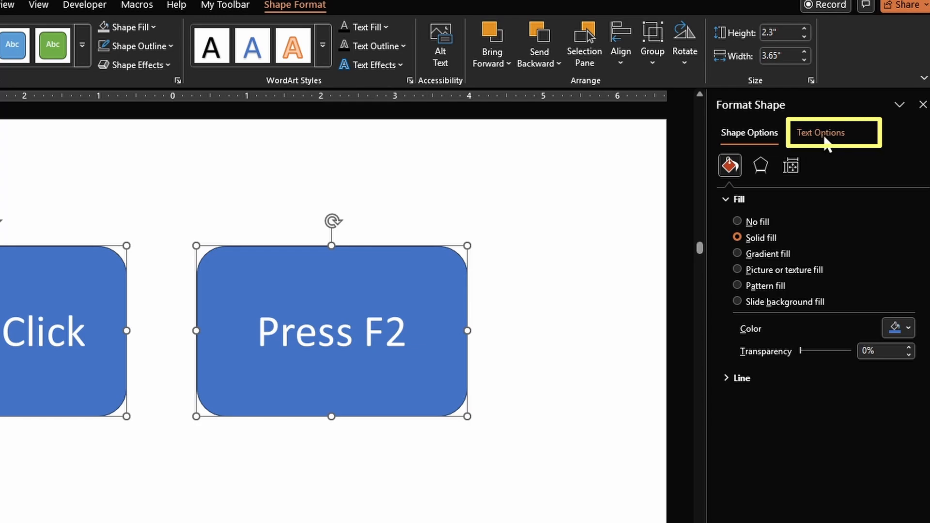
pyautogui.click(824, 135)
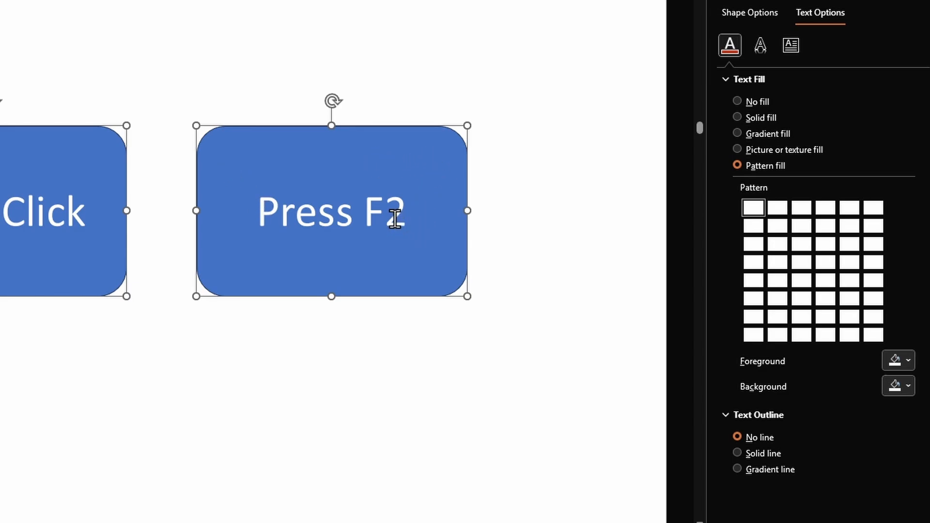
pyautogui.click(762, 47)
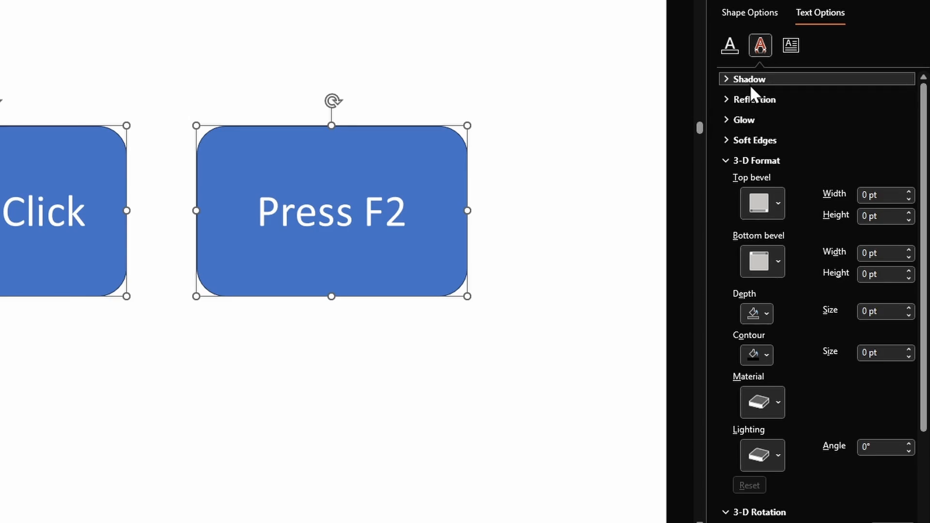
# - Try Top vertical alignment for the text in both rectangles, and restore it to Middle
pyautogui.click(790, 45)
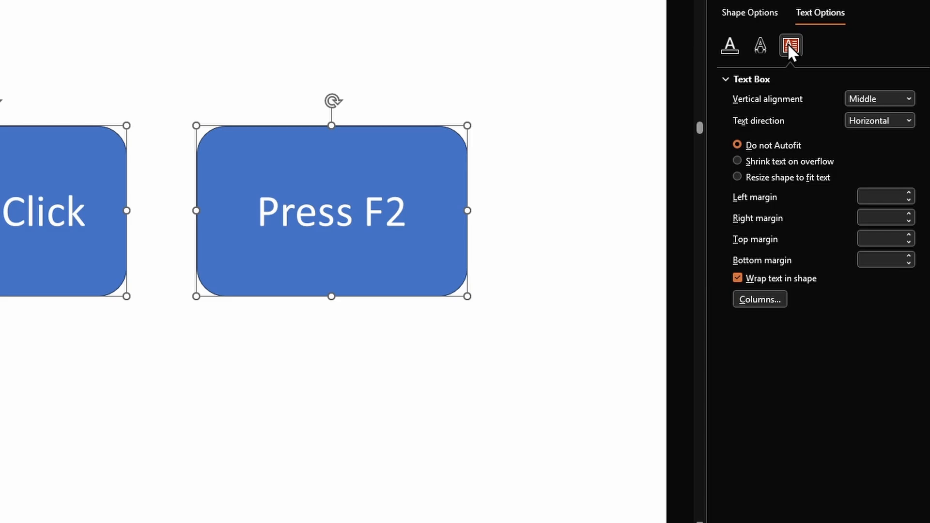
pyautogui.click(883, 98)
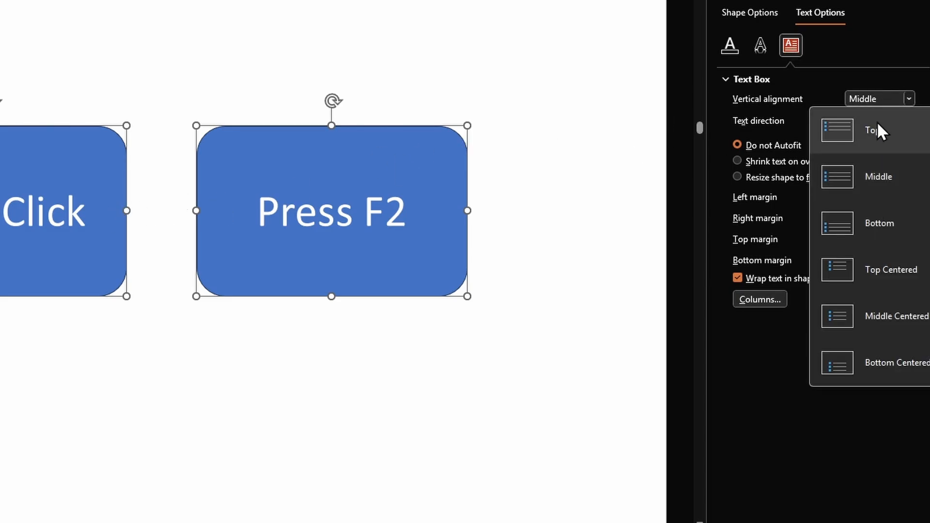
pyautogui.click(876, 128)
pyautogui.click(881, 99)
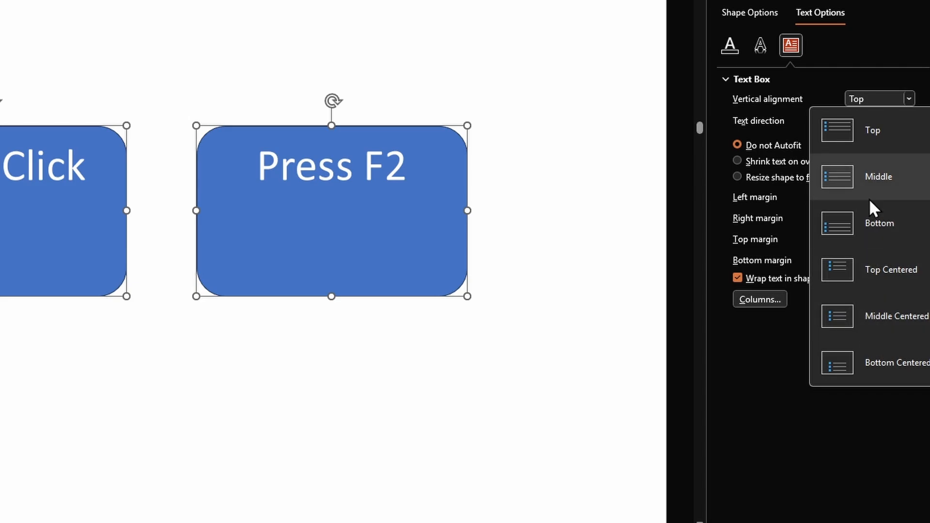
pyautogui.click(850, 176)
# - Try rotating all text in both rectangles by 90°, and restore the text direction to Horizontal
pyautogui.click(880, 119)
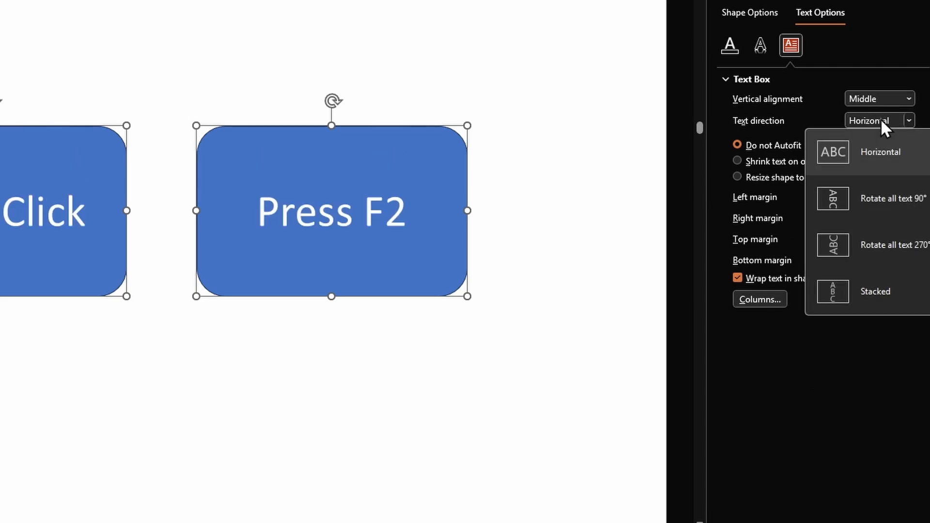
pyautogui.click(865, 199)
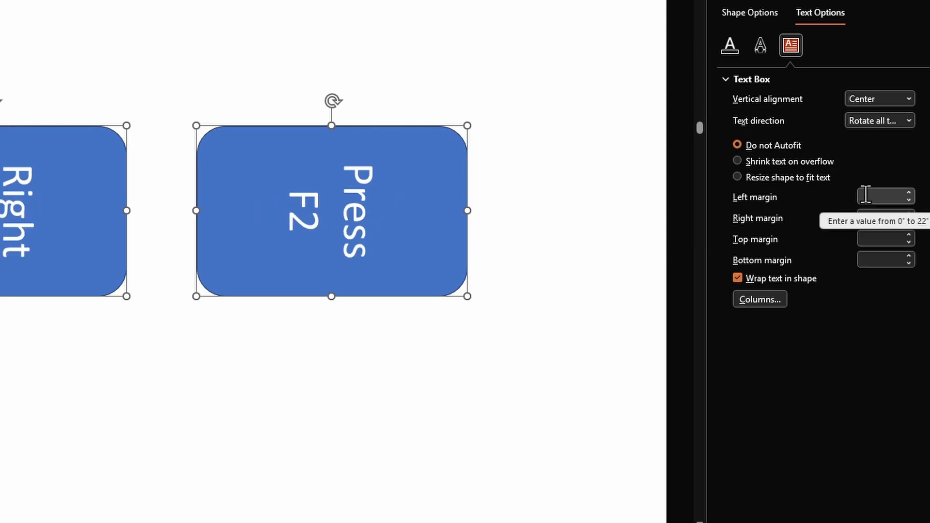
pyautogui.click(909, 120)
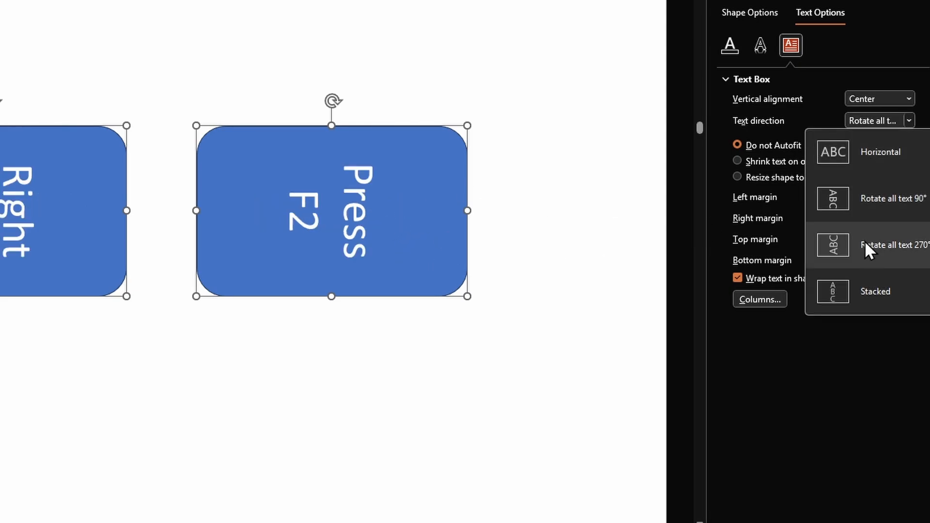
pyautogui.click(823, 154)
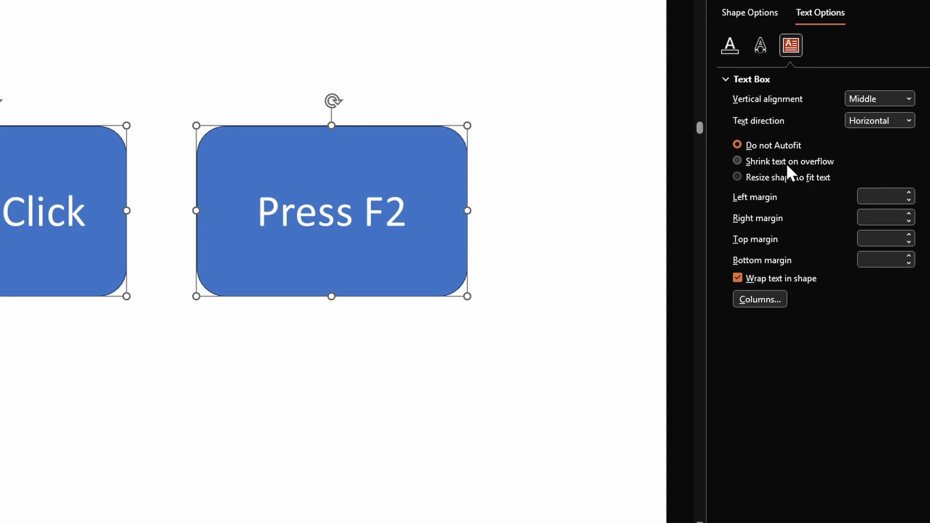
# - Replace the "Press F2" text with the copied lorem ipsum paragraph and open the rectangle's Text Box settings
pyautogui.click(398, 201)
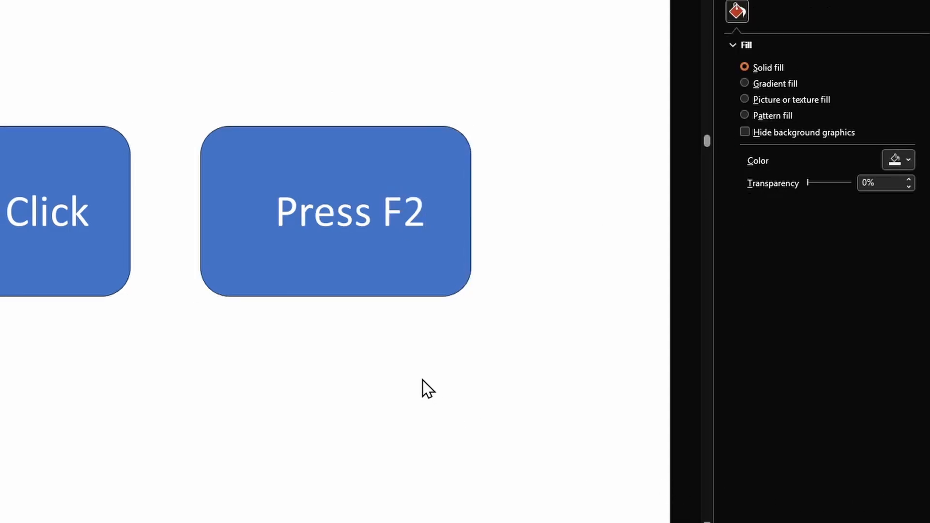
pyautogui.click(340, 219)
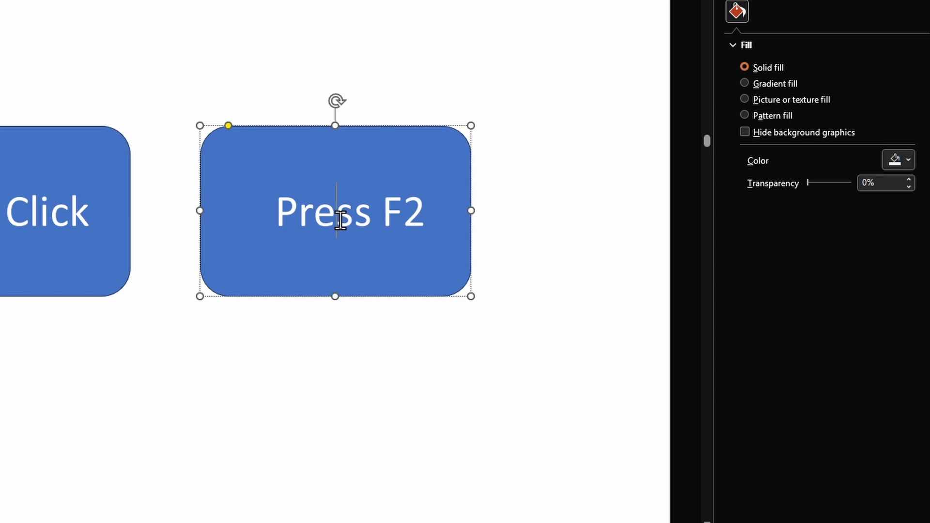
pyautogui.press('F2')
pyautogui.hotkey('ctrl', 'v')
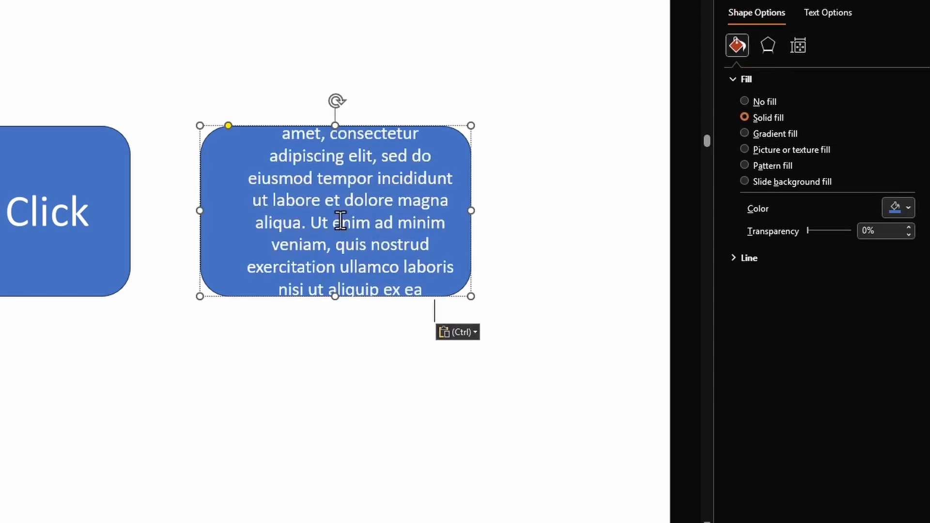
pyautogui.click(838, 12)
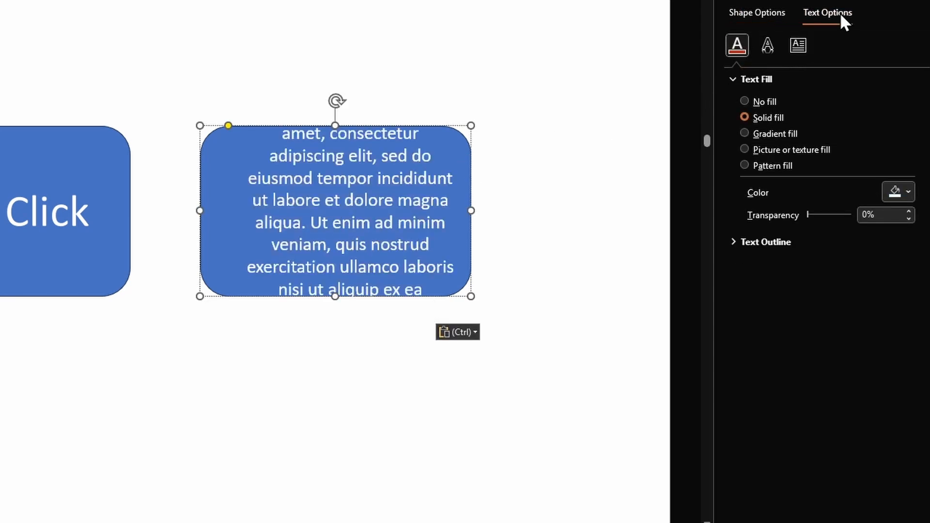
pyautogui.click(804, 42)
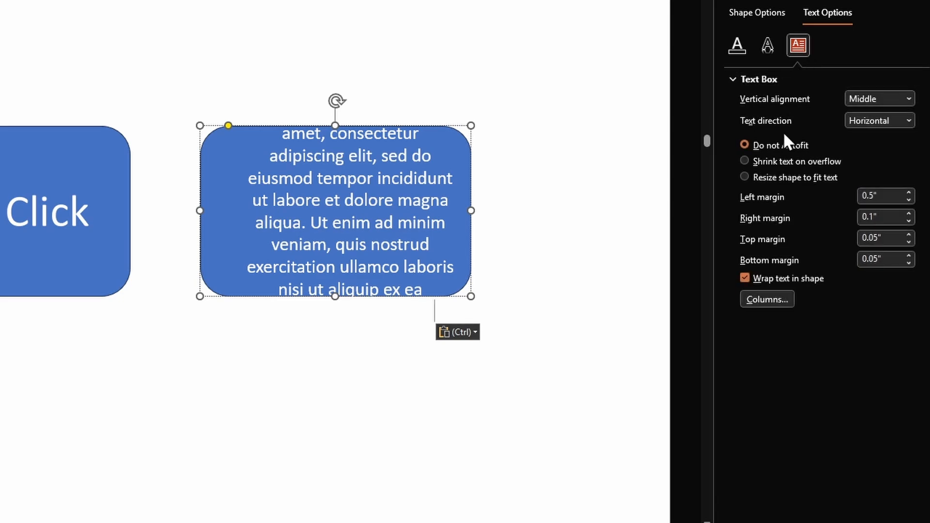
# - Try Shrink text on overflow and Resize shape to fit text on the rectangle, and undo the resizing
pyautogui.click(783, 164)
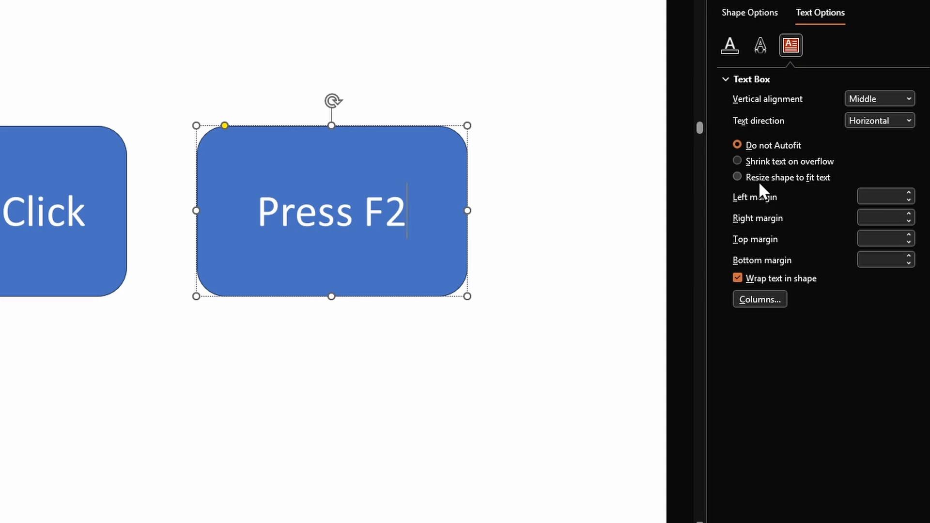
pyautogui.click(759, 182)
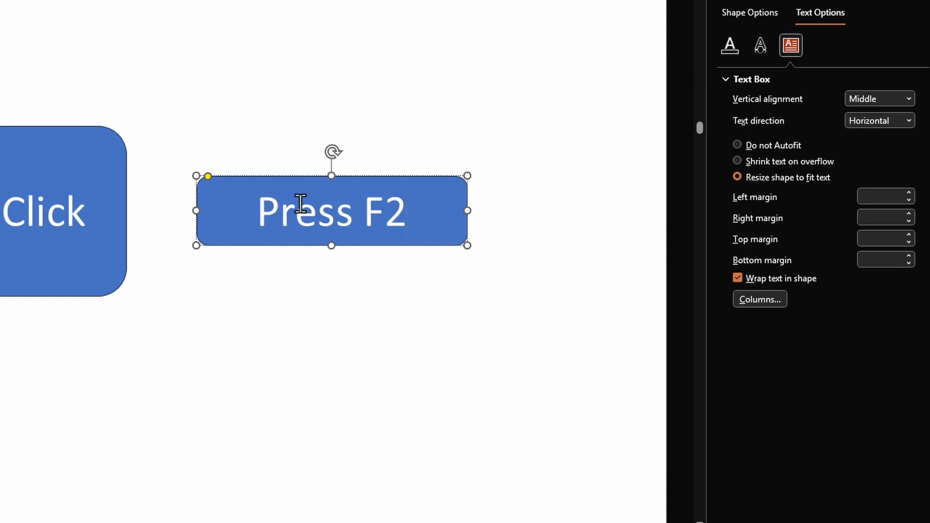
pyautogui.hotkey('ctrl', 'z')
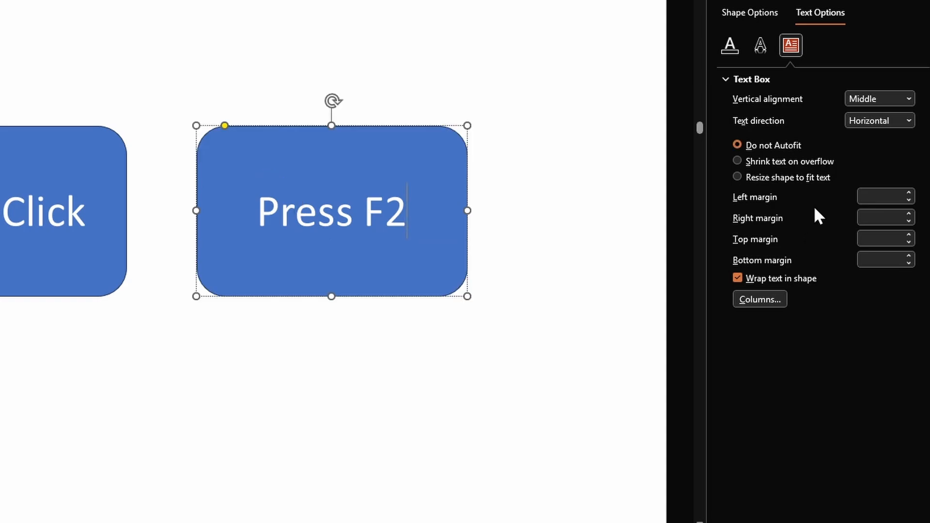
# - Set the left text margin of the "Press F2" rectangle to 0.5"
pyautogui.click(876, 198)
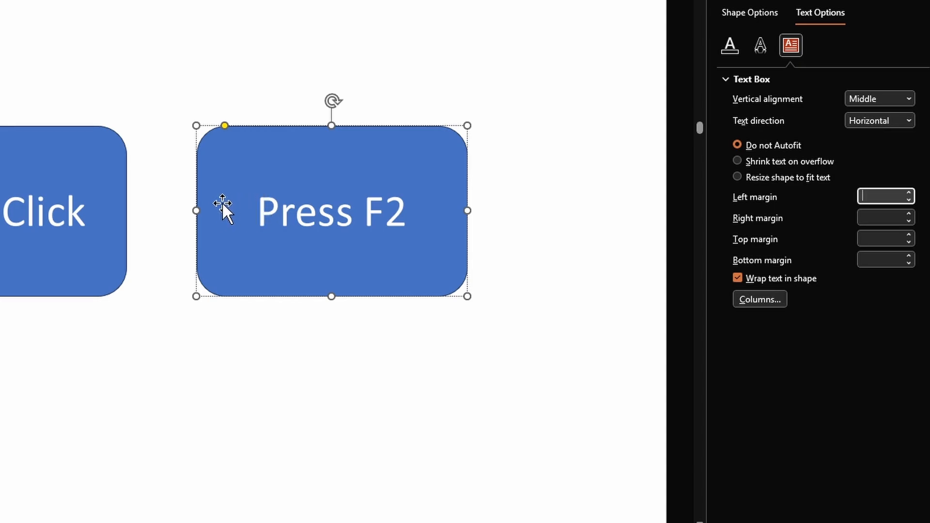
pyautogui.write('0')
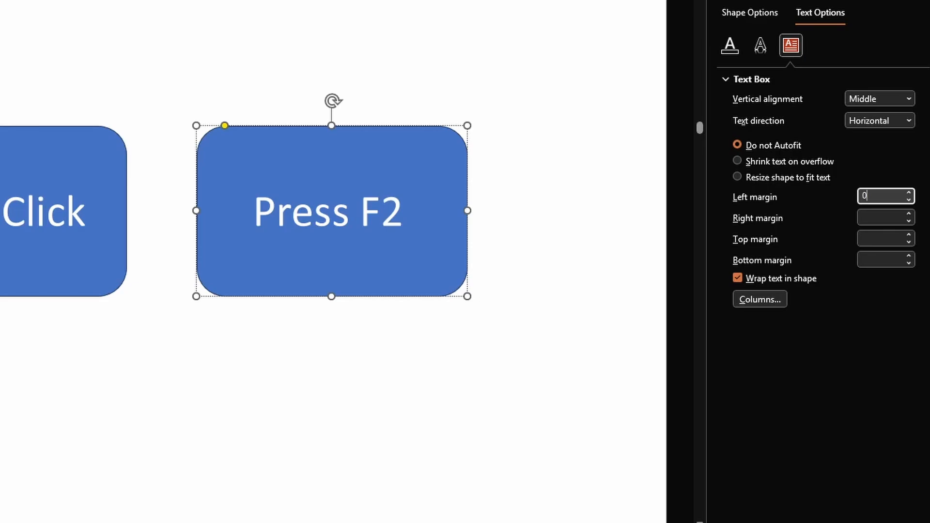
pyautogui.write('.5')
pyautogui.press('Tab')
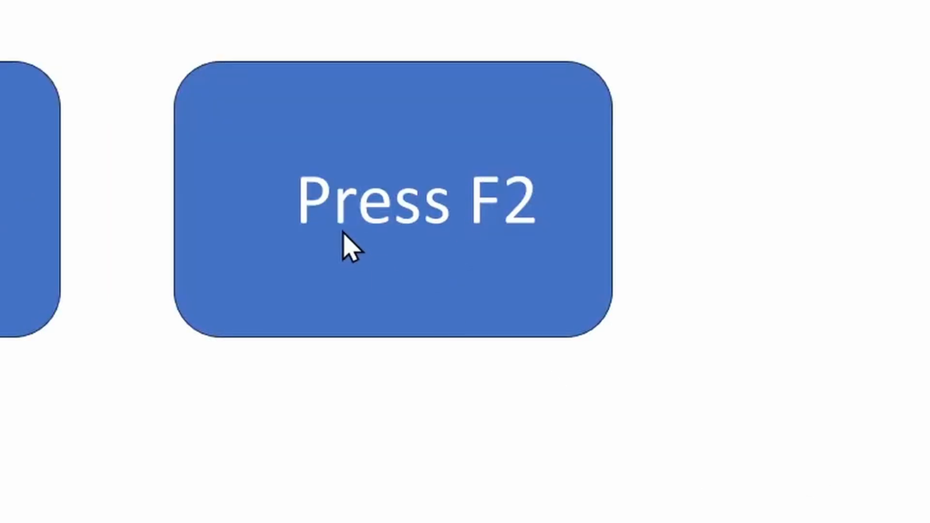
# - Replace the "Press F2" text with "This is how wrap works" to try text wrapping inside the shape
pyautogui.click(348, 201)
pyautogui.hotkey('ctrl', 'a')
pyautogui.write('This is how wrap work')
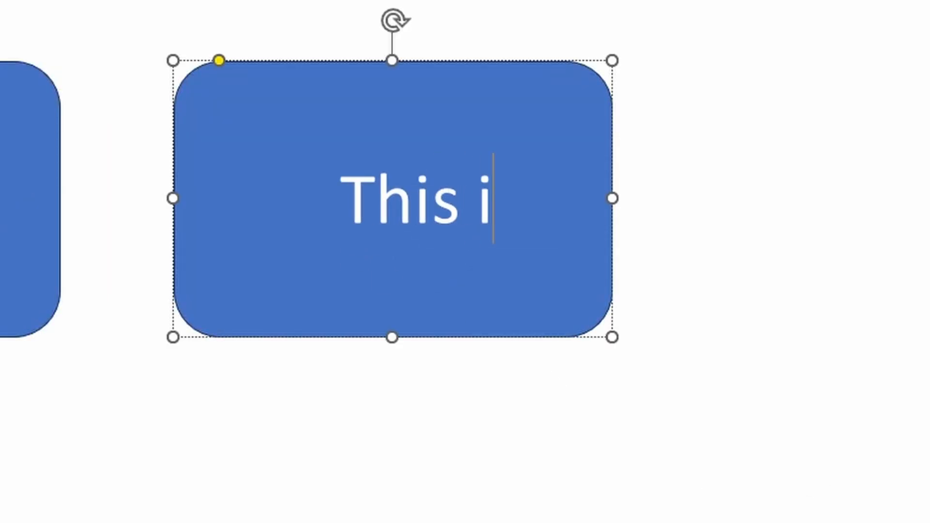
pyautogui.write('s')
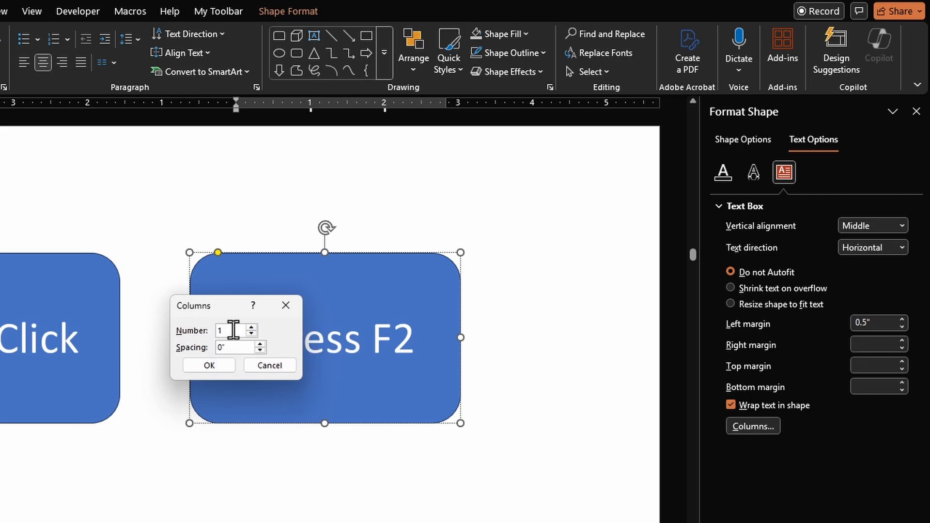
# - Set the number of text columns in the "Press F2" rectangle to 2
pyautogui.click(202, 324)
pyautogui.write('2')
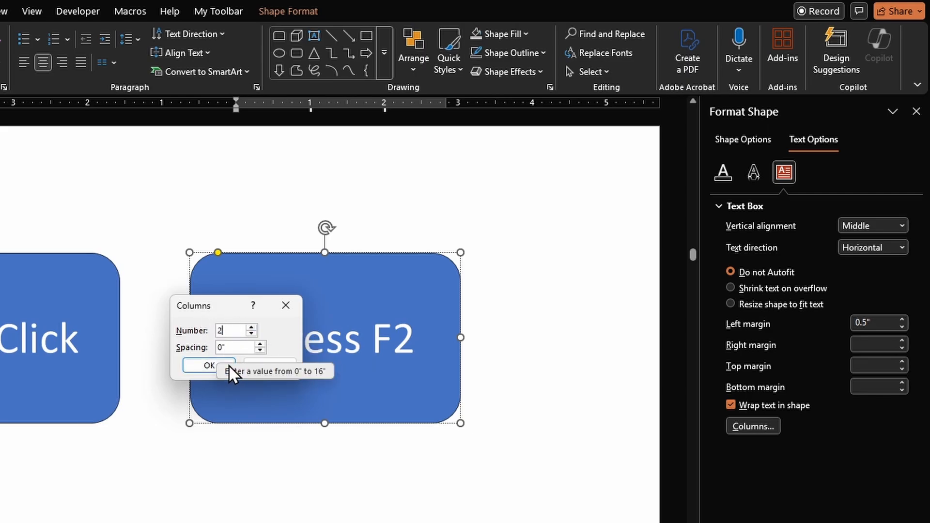
pyautogui.click(209, 365)
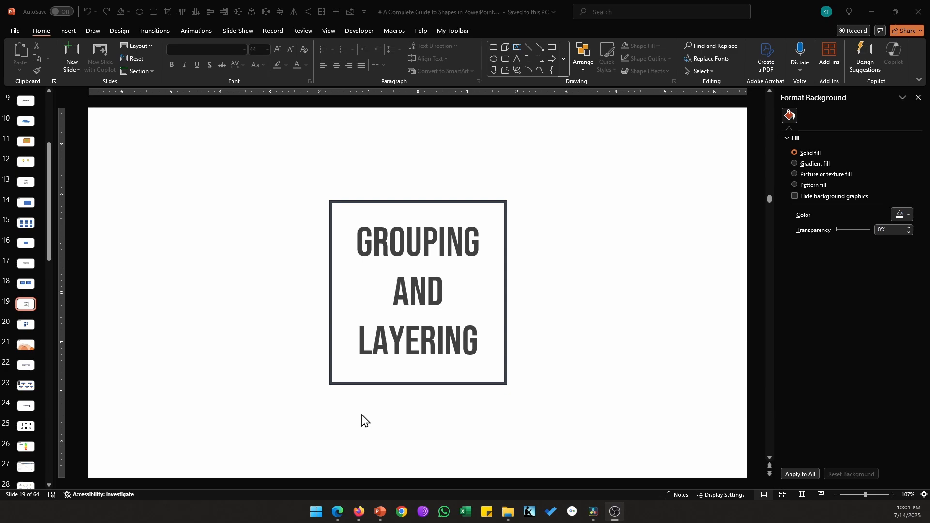
# - Go to the Grouping slide and select several of the flowchart's boxes one at a time
pyautogui.scroll(-1, 362, 413)
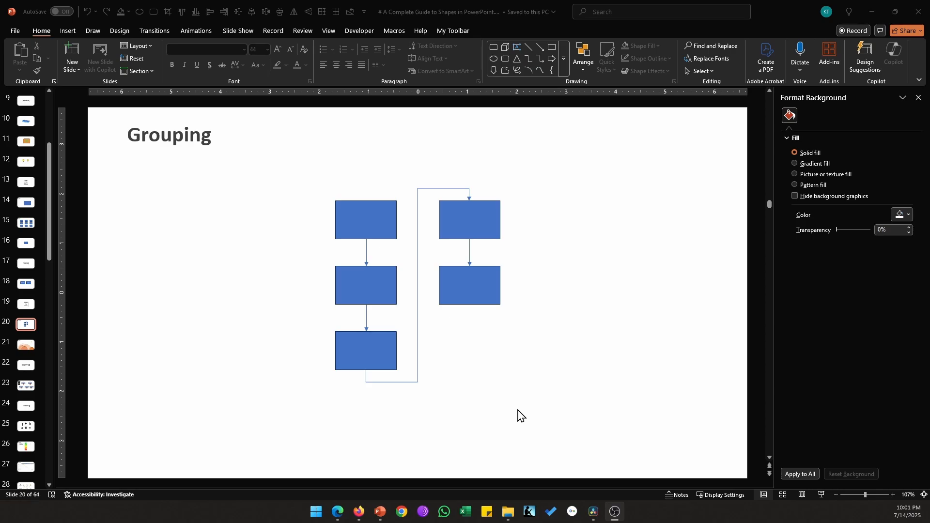
pyautogui.click(369, 228)
pyautogui.click(369, 290)
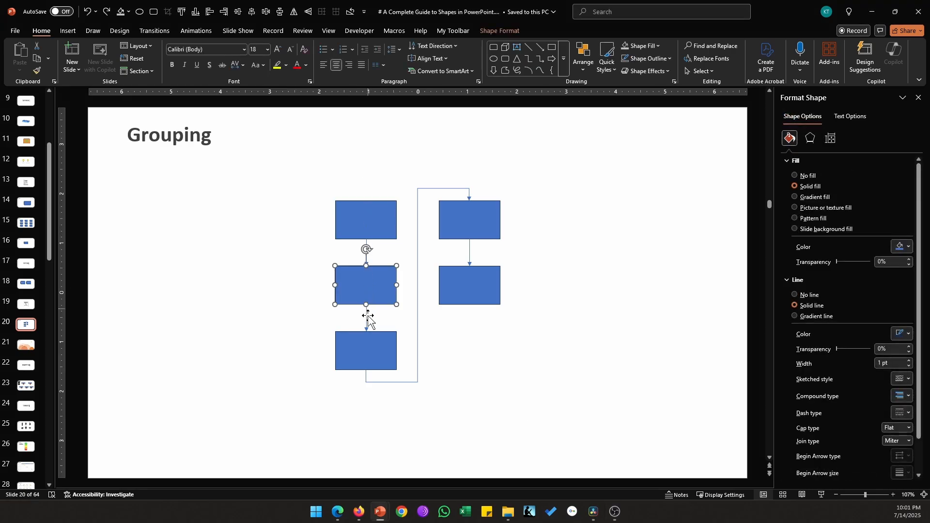
pyautogui.click(369, 355)
pyautogui.click(469, 284)
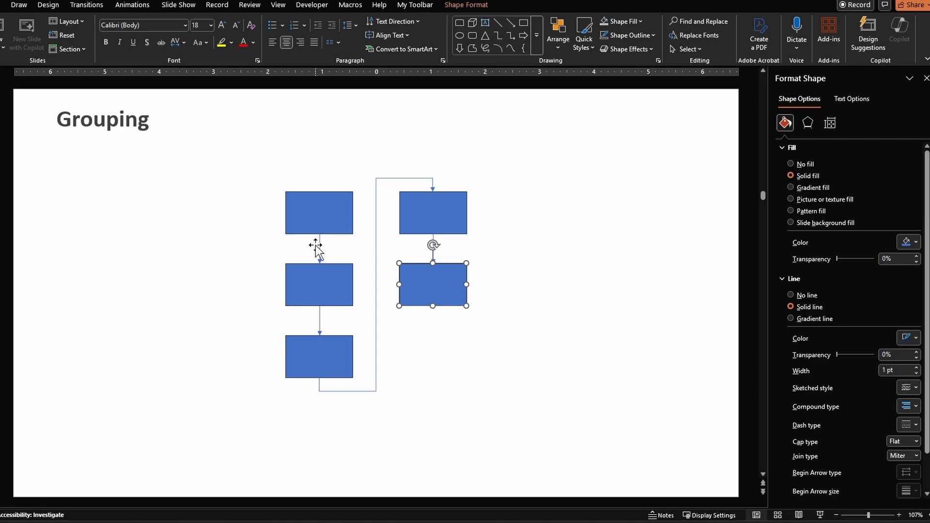
# - Group all the flowchart's boxes and connectors into one object
pyautogui.click(516, 401)
pyautogui.moveTo(521, 435); pyautogui.dragTo(229, 125)
pyautogui.rightClick(324, 207)
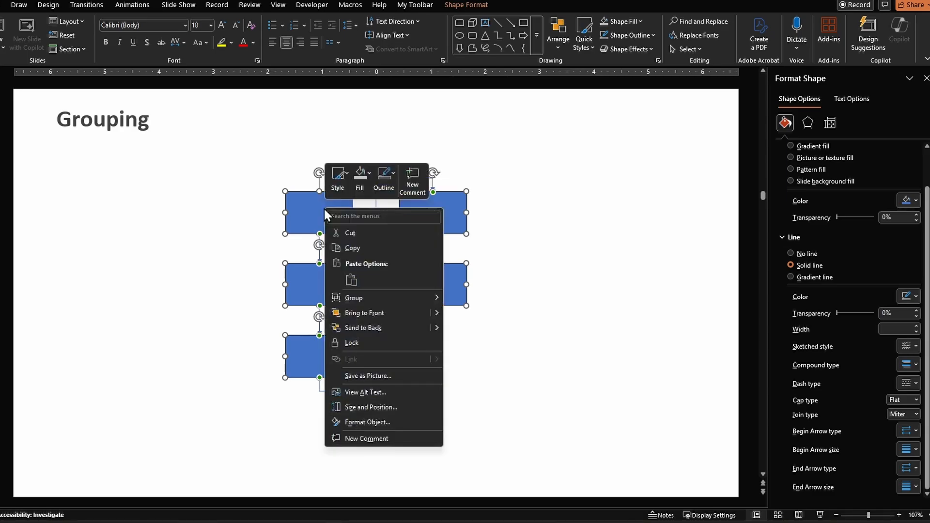
pyautogui.moveTo(391, 296)
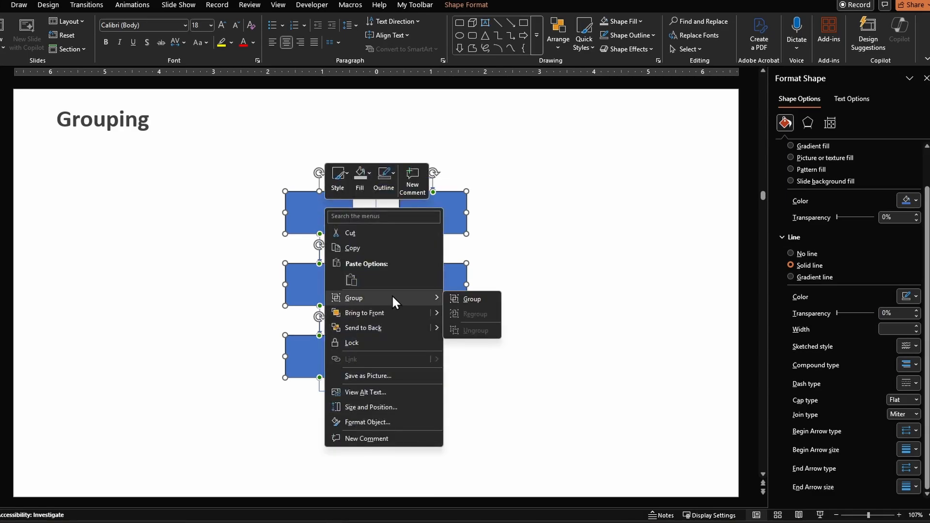
pyautogui.click(493, 301)
pyautogui.click(531, 258)
# - Try moving the grouped flowchart toward the right side of the slide, and undo the move
pyautogui.click(470, 191)
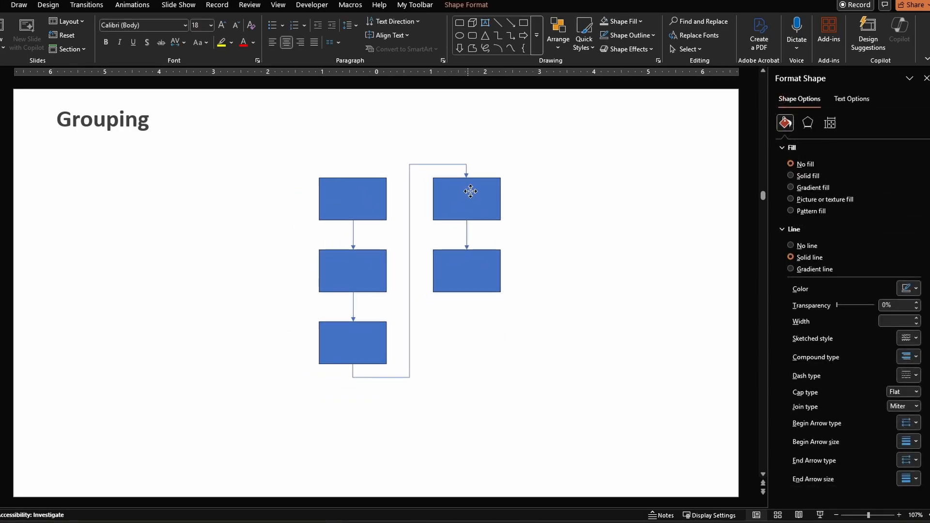
pyautogui.moveTo(470, 191); pyautogui.dragTo(573, 175)
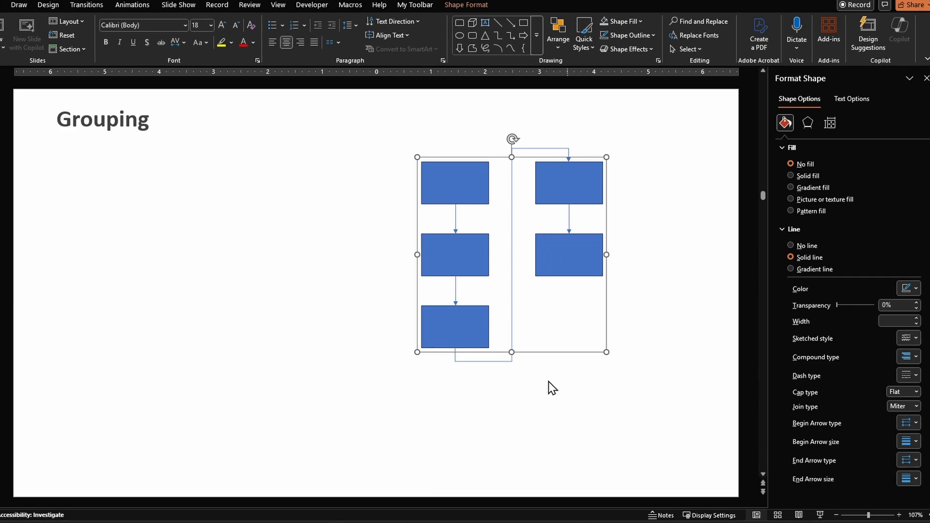
pyautogui.hotkey('ctrl', 'z')
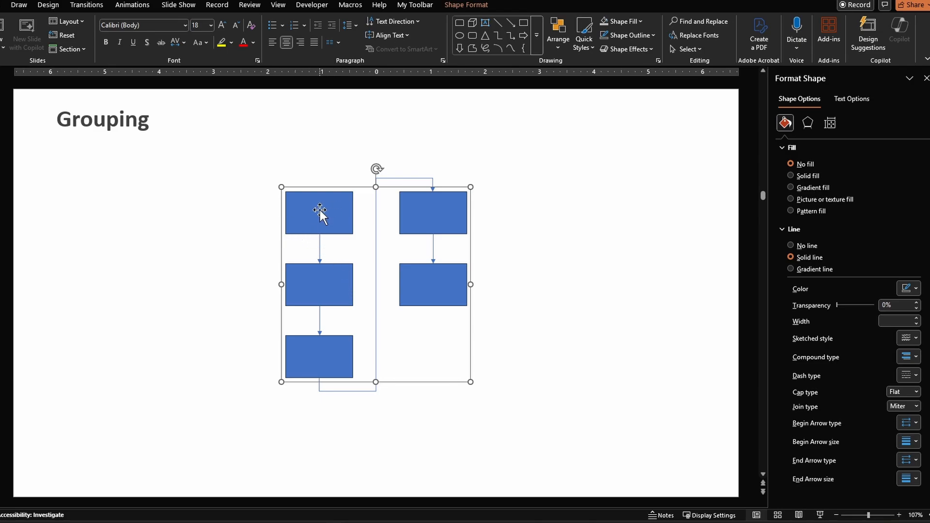
# - Fill all boxes of the grouped flowchart with green
pyautogui.click(640, 22)
pyautogui.click(738, 74)
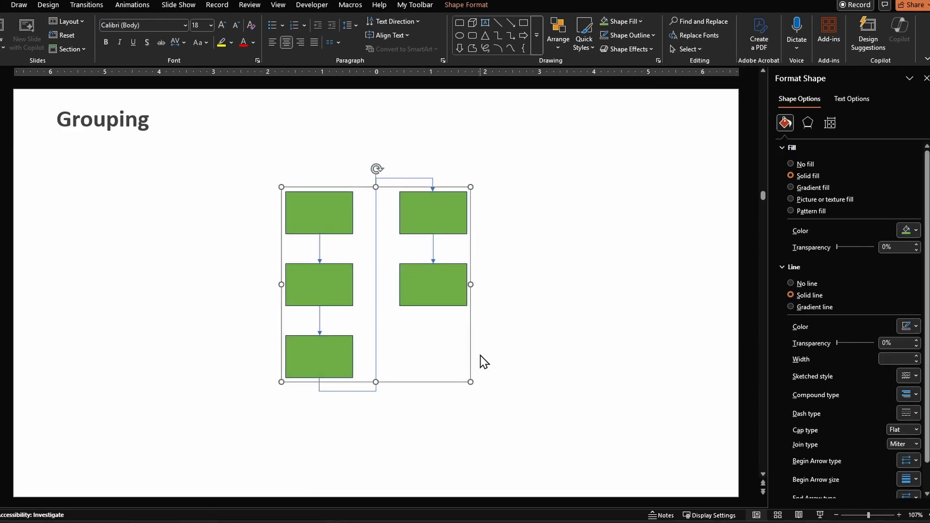
pyautogui.click(506, 284)
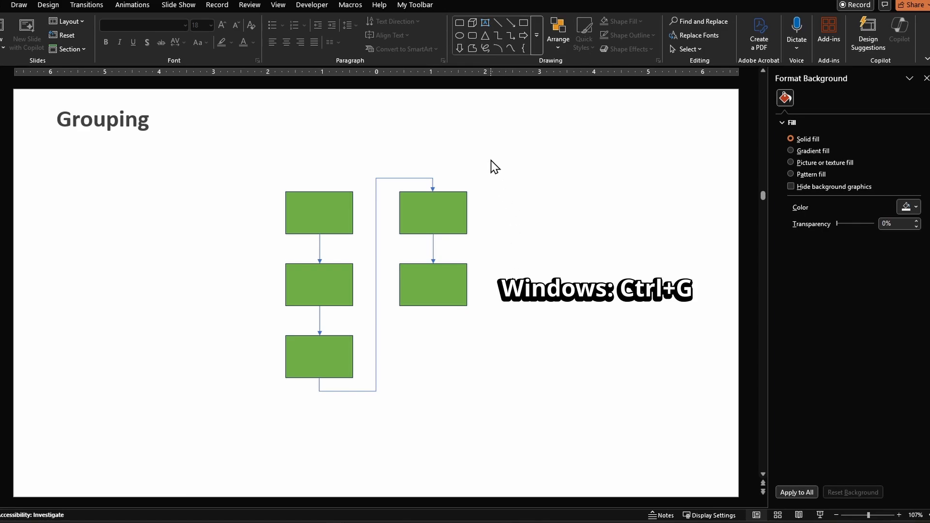
# - Ungroup the green flowchart into separate shapes and clear the selection
pyautogui.rightClick(449, 201)
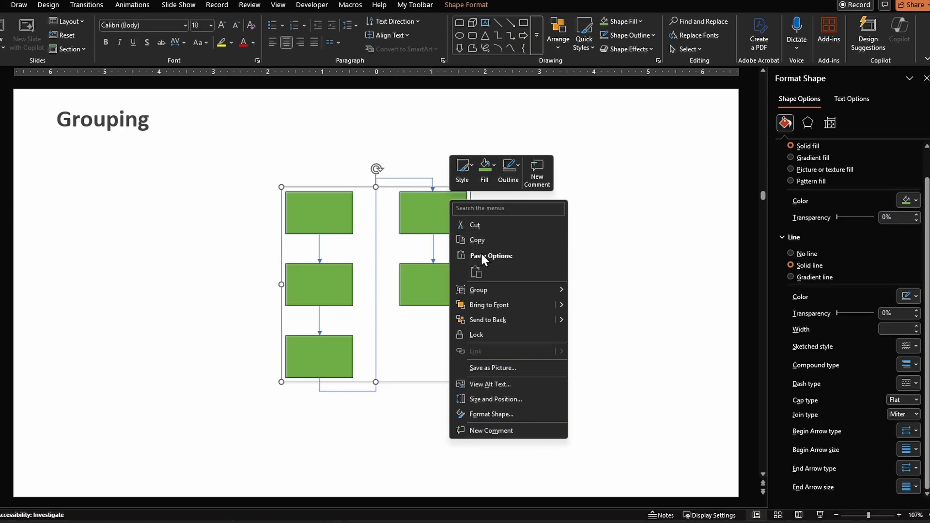
pyautogui.moveTo(538, 290)
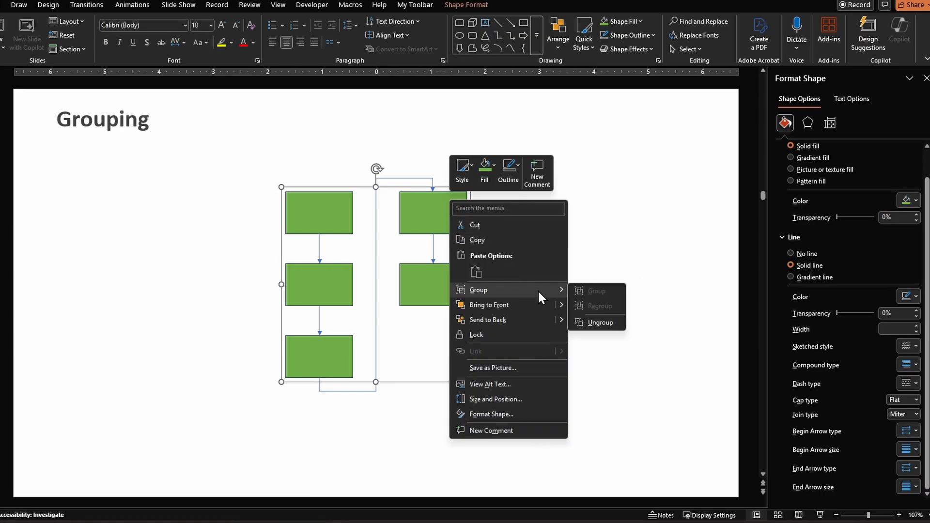
pyautogui.click(601, 323)
pyautogui.click(615, 340)
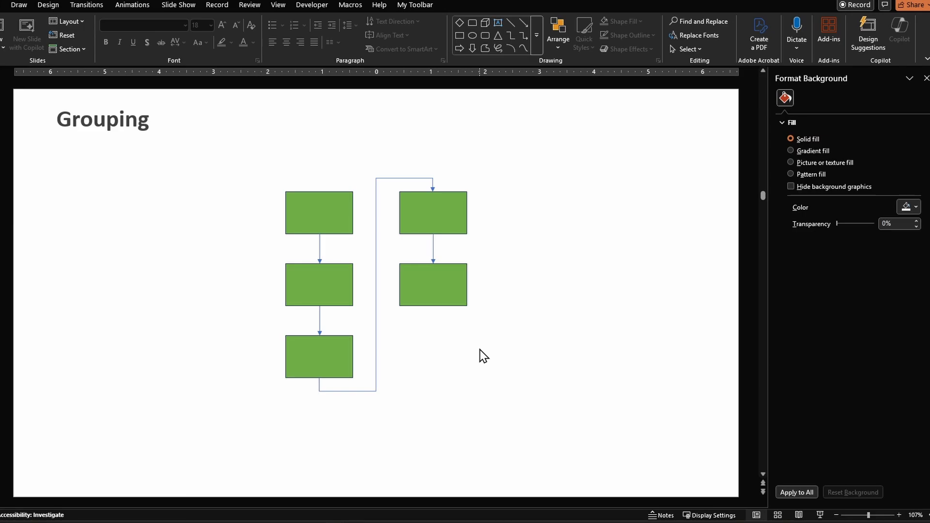
# - Reconnect the arrowhead of the long elbow connector to the left side of the second column's upper box
pyautogui.click(430, 187)
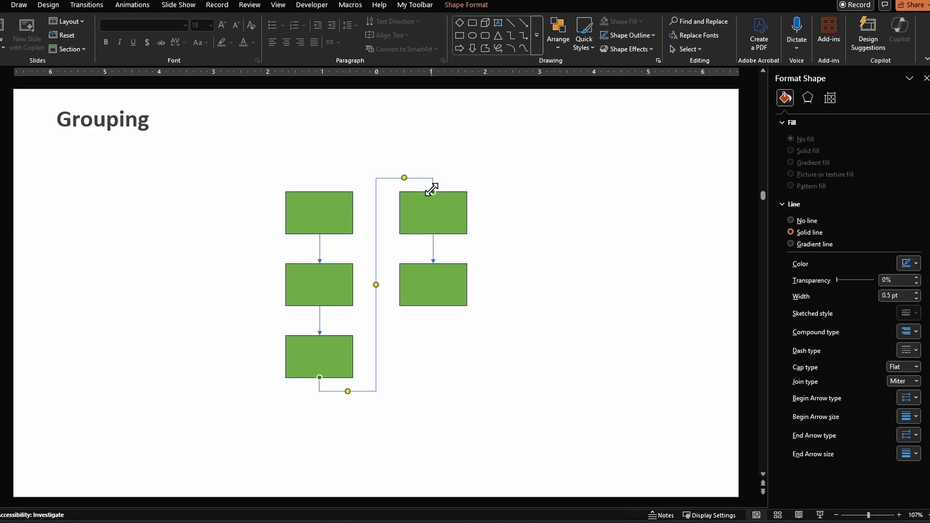
pyautogui.moveTo(433, 187); pyautogui.dragTo(400, 212)
pyautogui.click(531, 373)
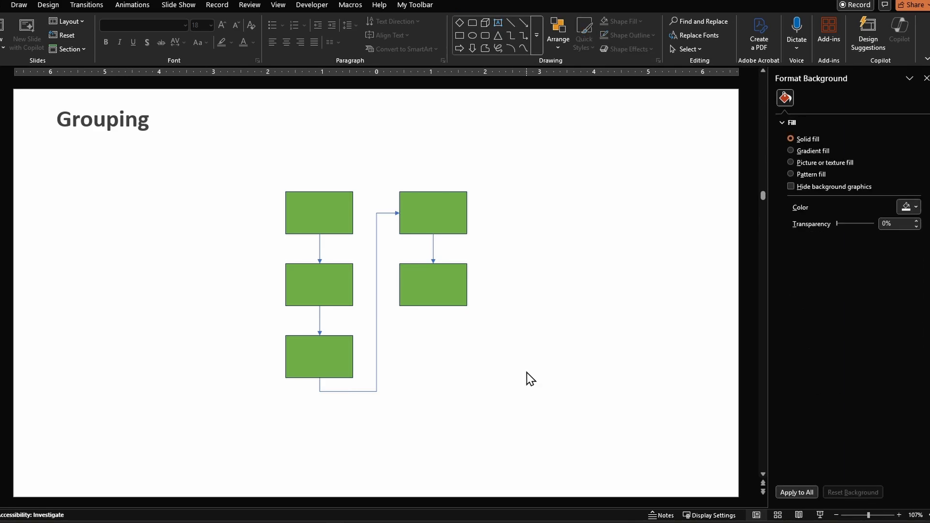
# - Regroup the flowchart's shapes and move the whole group toward the right side of the slide
pyautogui.moveTo(533, 422); pyautogui.dragTo(472, 395)
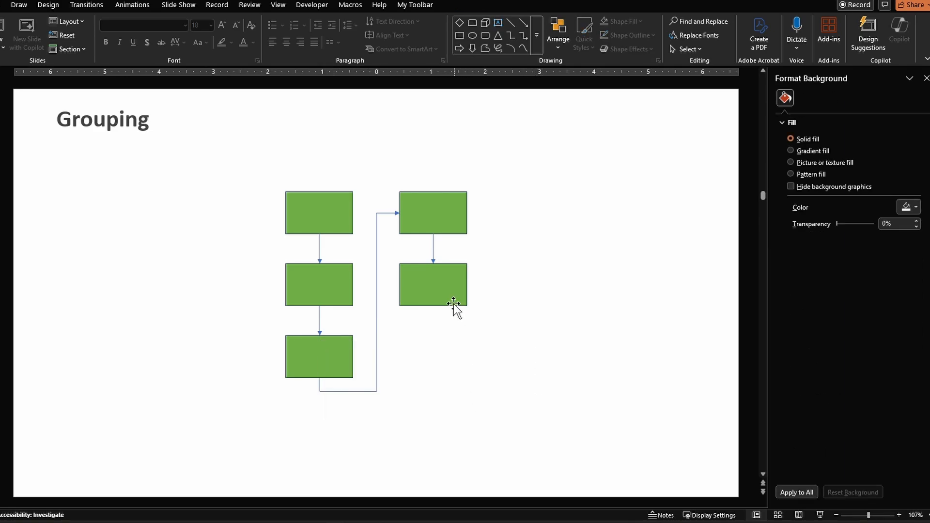
pyautogui.rightClick(439, 211)
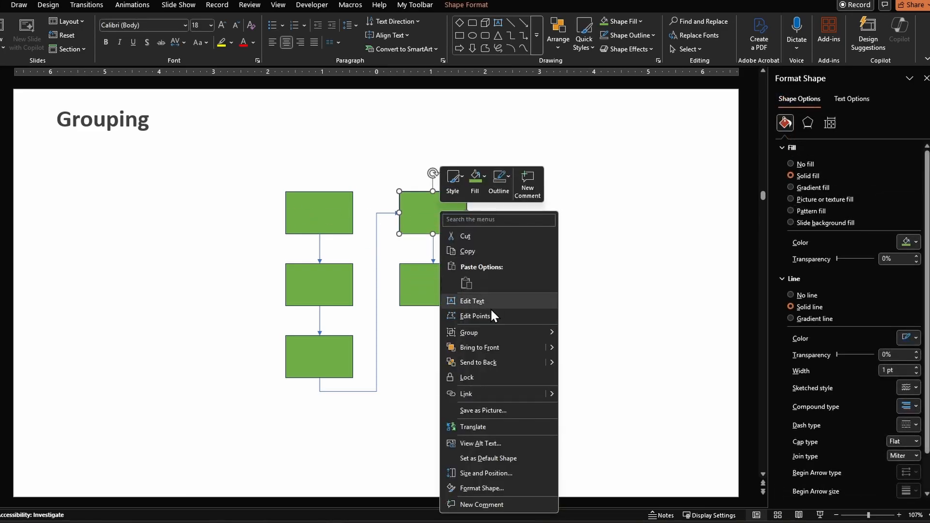
pyautogui.moveTo(532, 338)
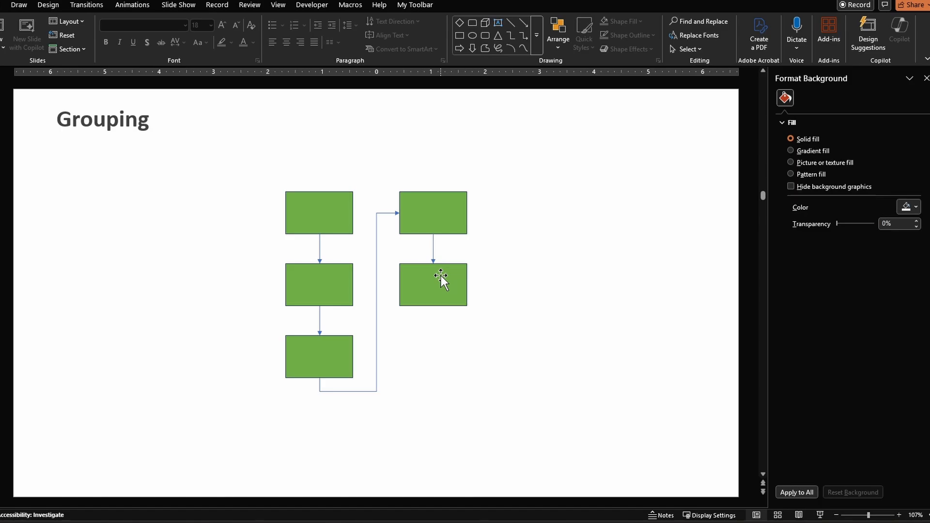
pyautogui.moveTo(440, 275); pyautogui.dragTo(593, 251)
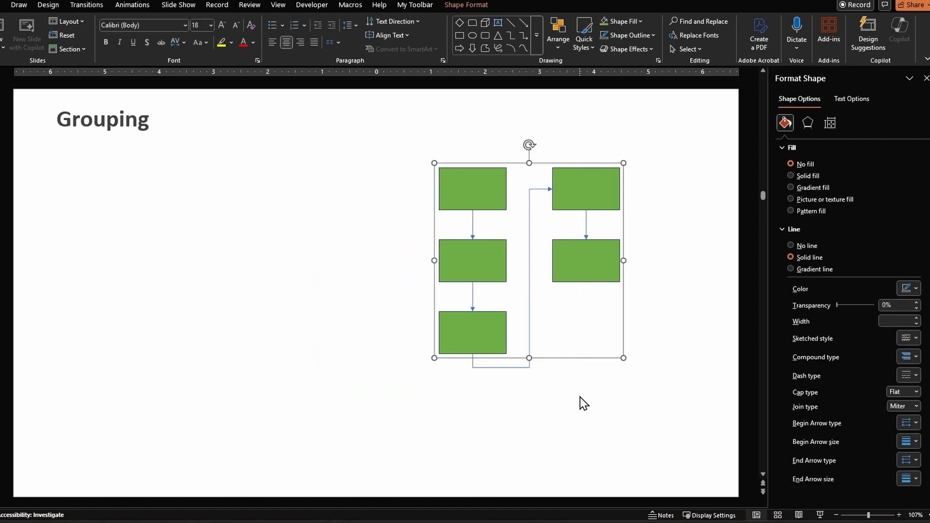